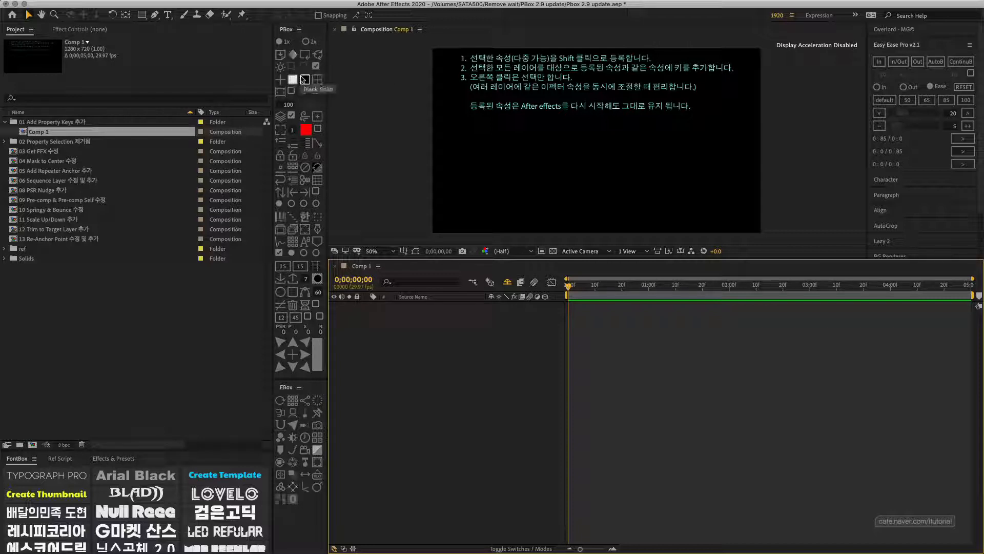
Draw two closed triangles side by side with the Pen tool on a new shape layer
left_click(154, 15)
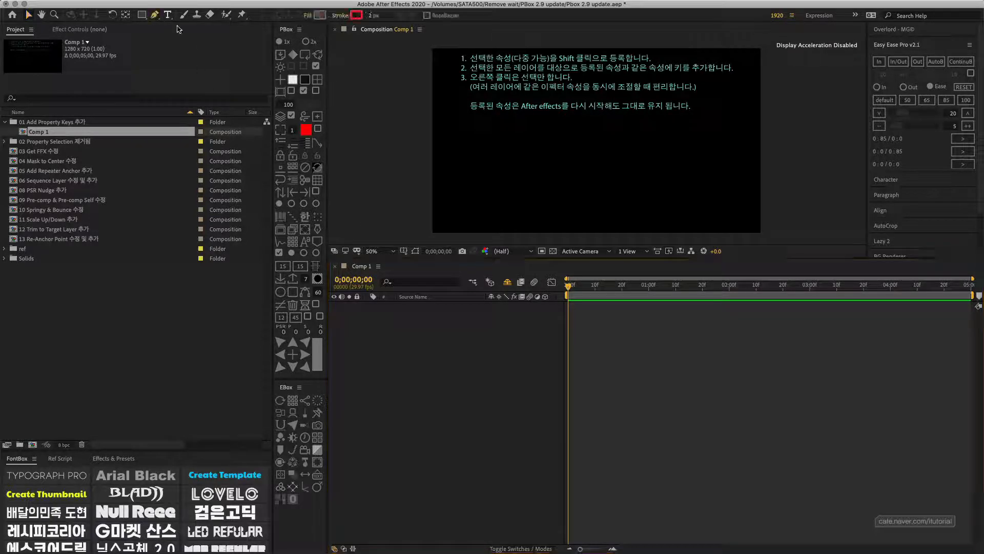
left_click(522, 138)
left_click(511, 157)
left_click(539, 152)
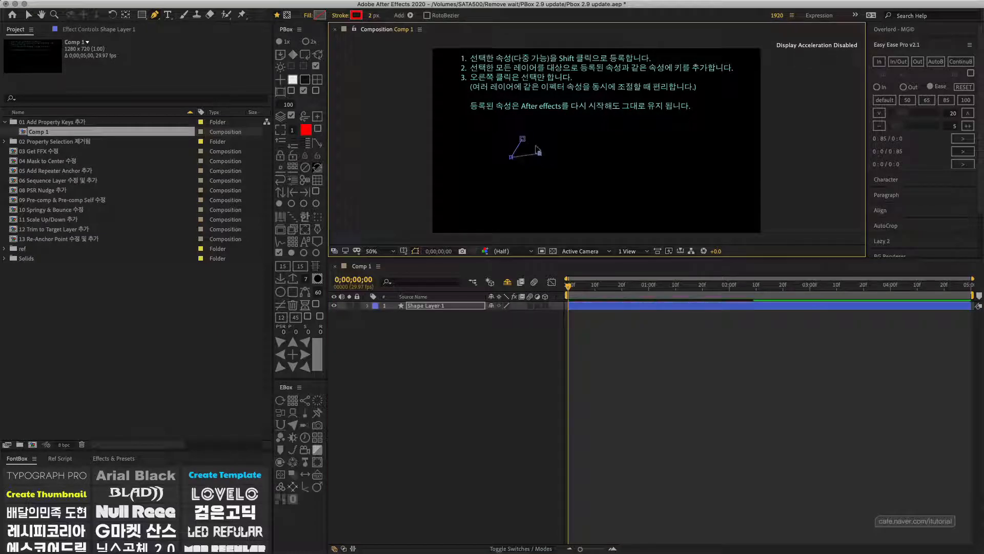
left_click(523, 138)
left_click(590, 138)
left_click(576, 155)
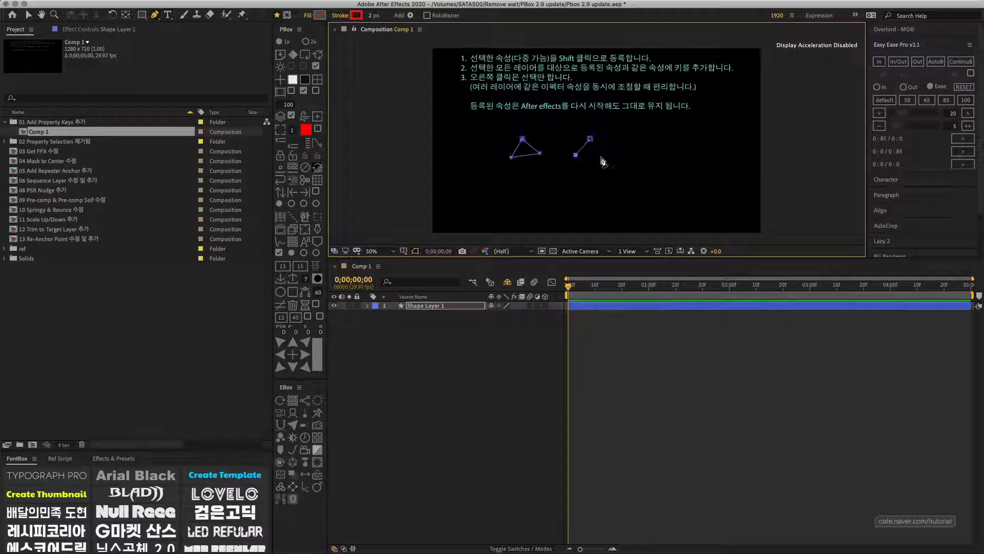
left_click(600, 158)
left_click(590, 139)
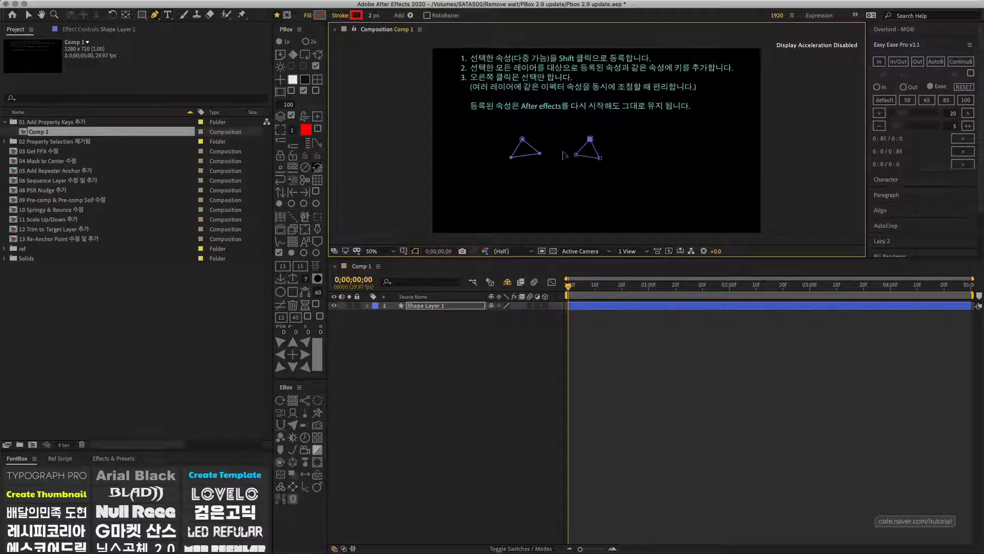
Deselect the first shape layer and draw two triangles, one above the other, on a second shape layer with the Pen tool
left_click(477, 336)
left_click(662, 142)
left_click(651, 168)
left_click(689, 156)
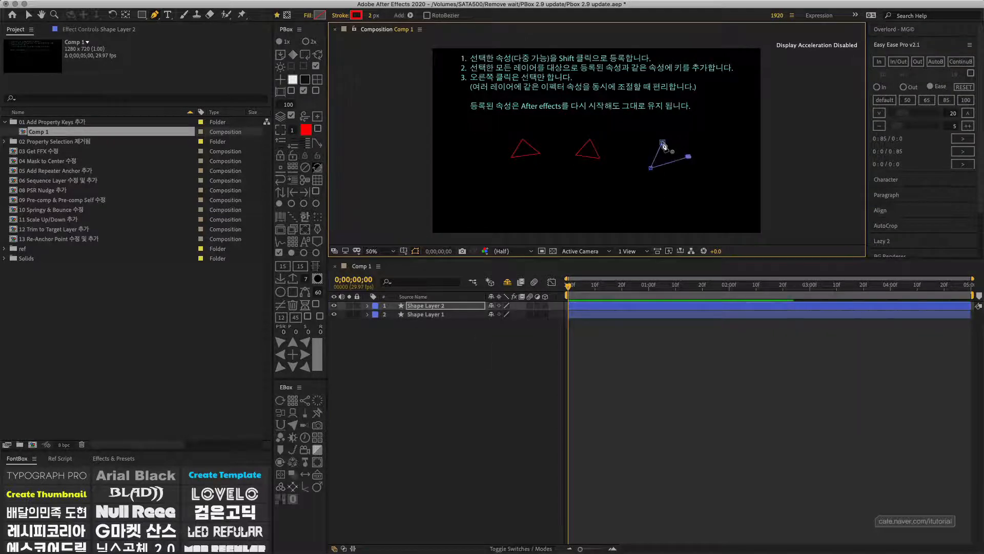
left_click(662, 142)
left_click(665, 183)
left_click(650, 201)
left_click(685, 198)
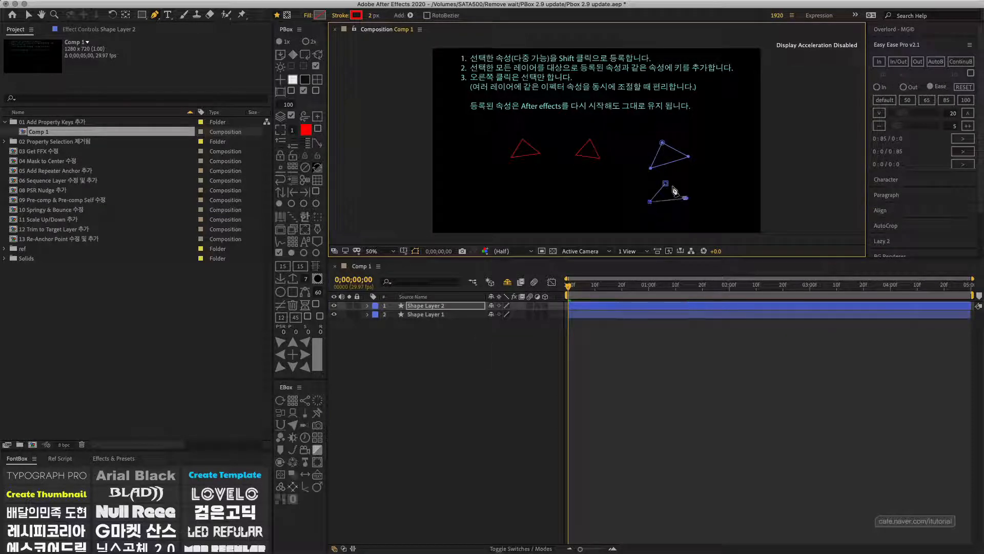
left_click(665, 183)
Add keyframes for the registered Path property to both shape layers at 0;00;00;00 and reveal their keyframed properties
left_click(421, 314, "shift")
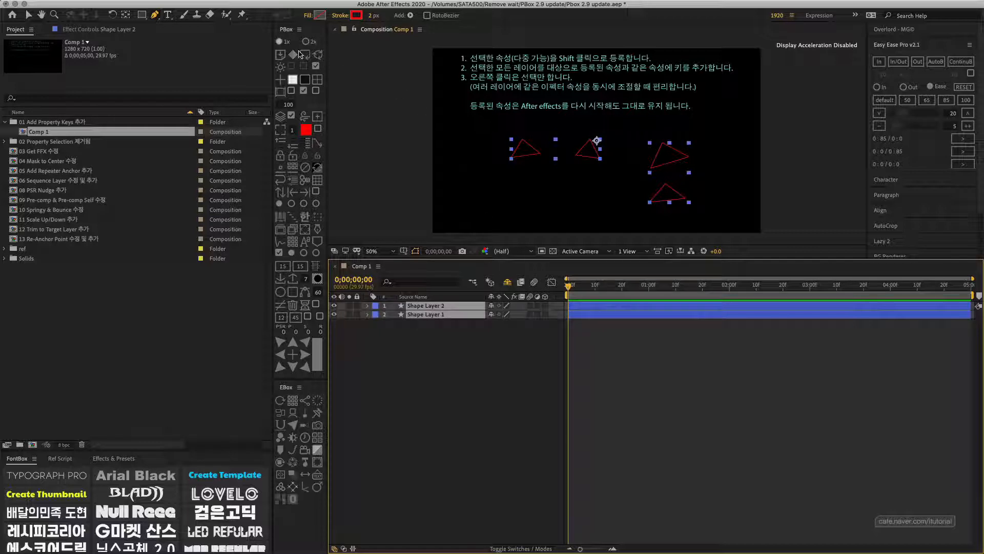
left_click(319, 89)
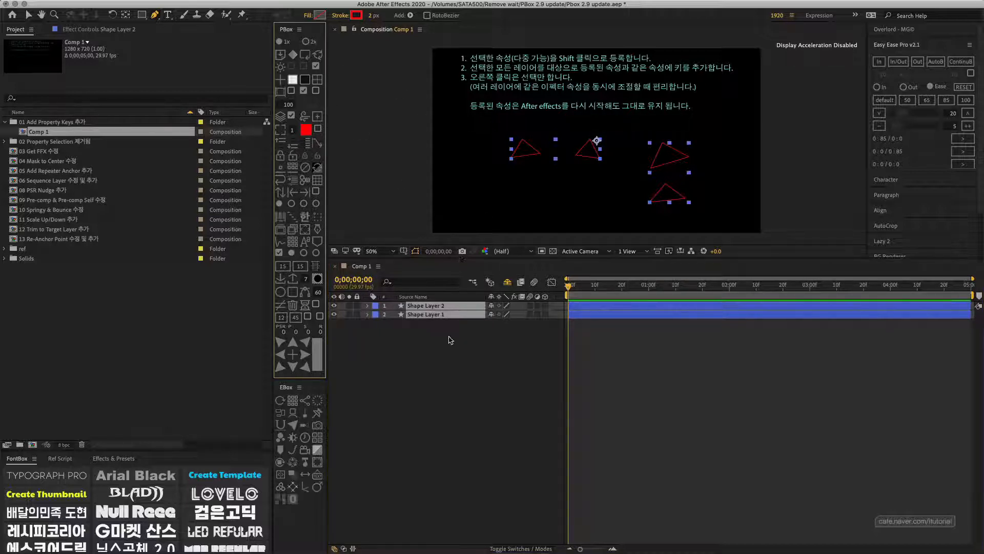
left_click_drag(449, 334, 432, 303)
key("u")
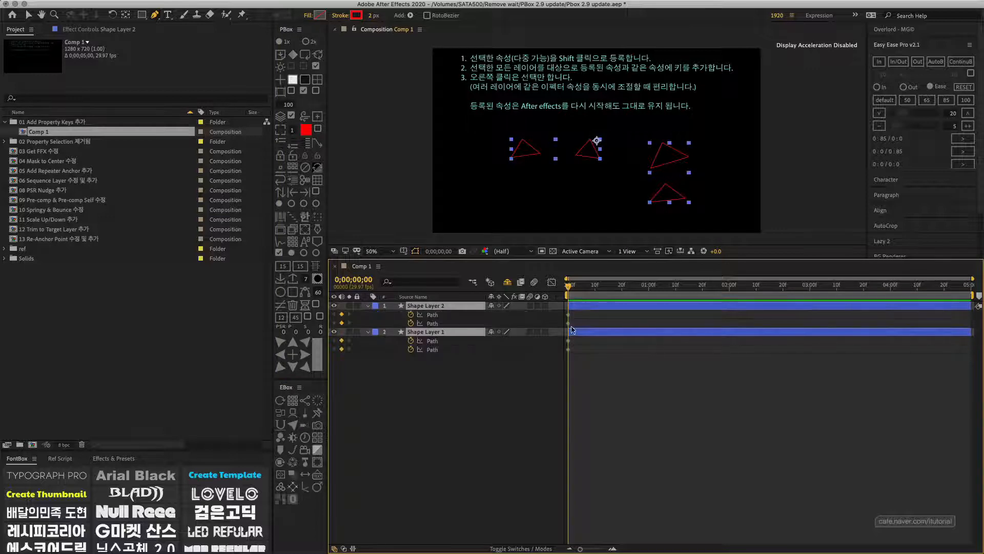
Add a second set of Path keyframes to both shape layers at 0;00;00;19 using the PBox property key tool
left_click(622, 285)
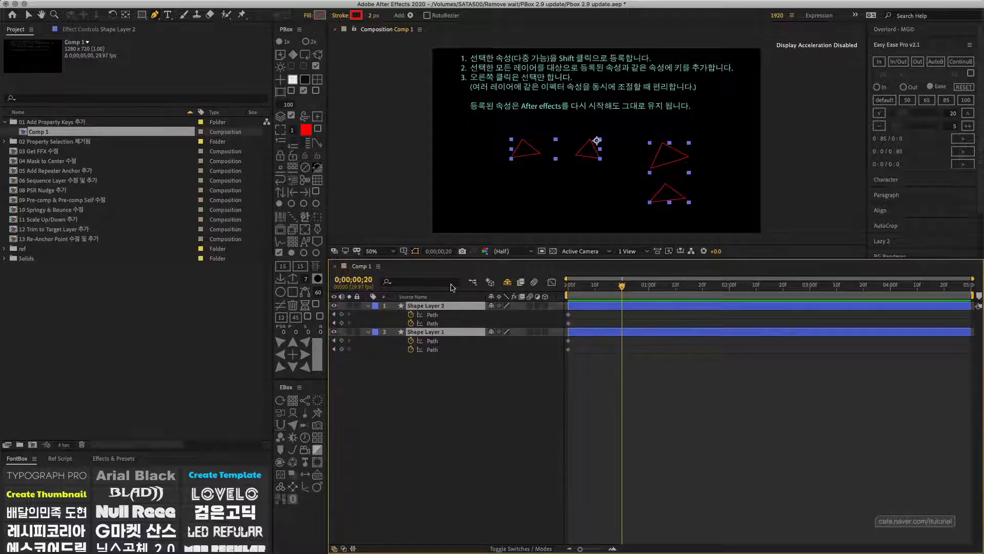
left_click(620, 285)
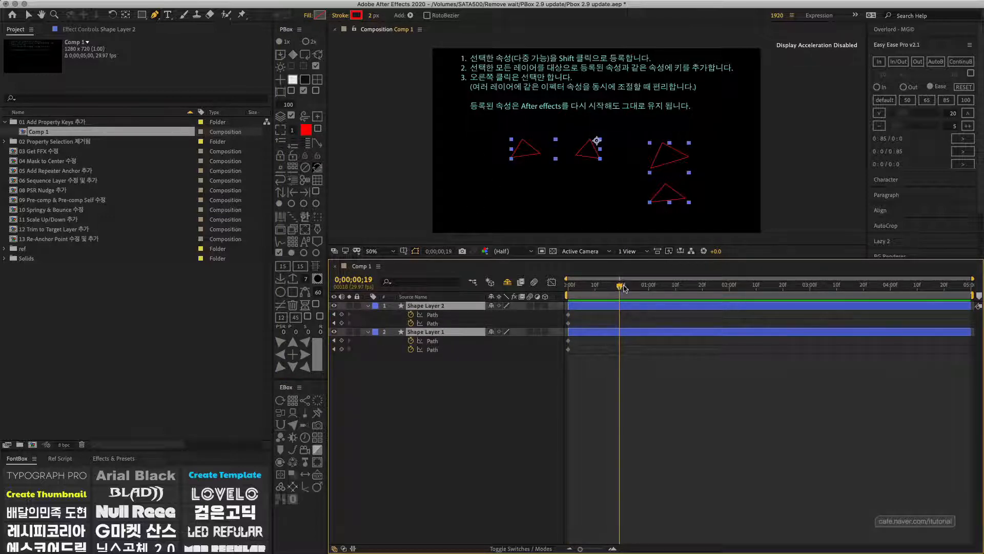
left_click(293, 54)
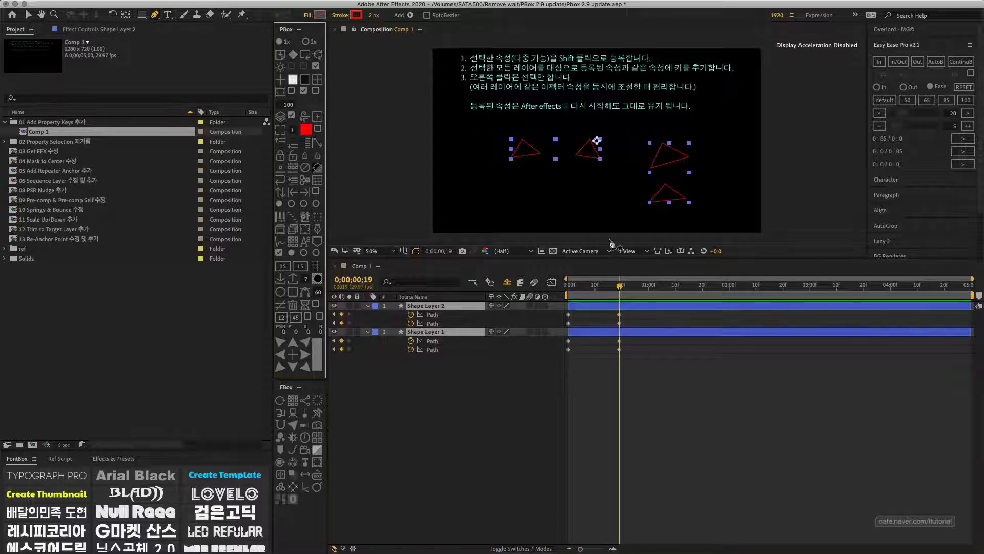
Register Opacity and Stroke Width from Shape Layer 2's Stroke 1 as the PBox custom properties for adding keys
left_click(649, 285)
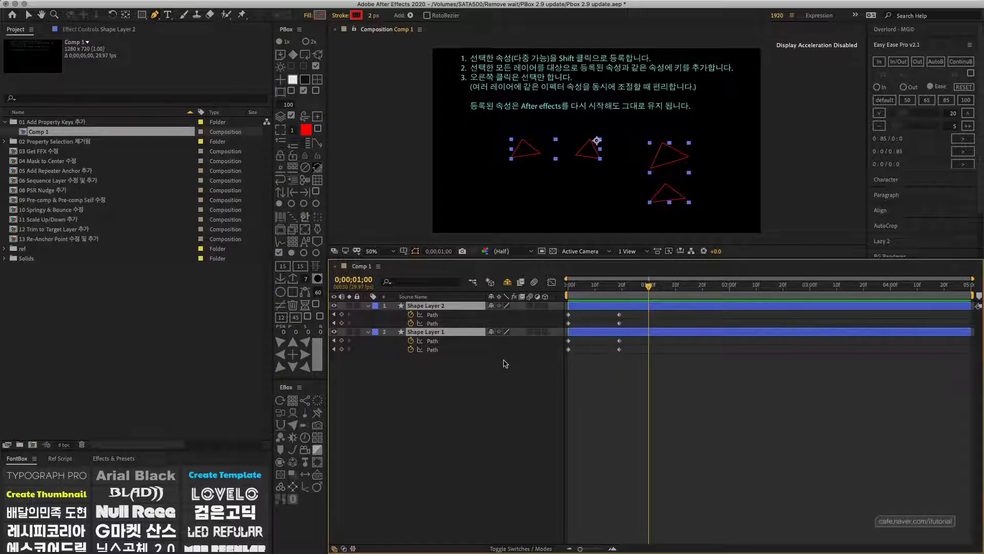
left_click(368, 306)
left_click(372, 329)
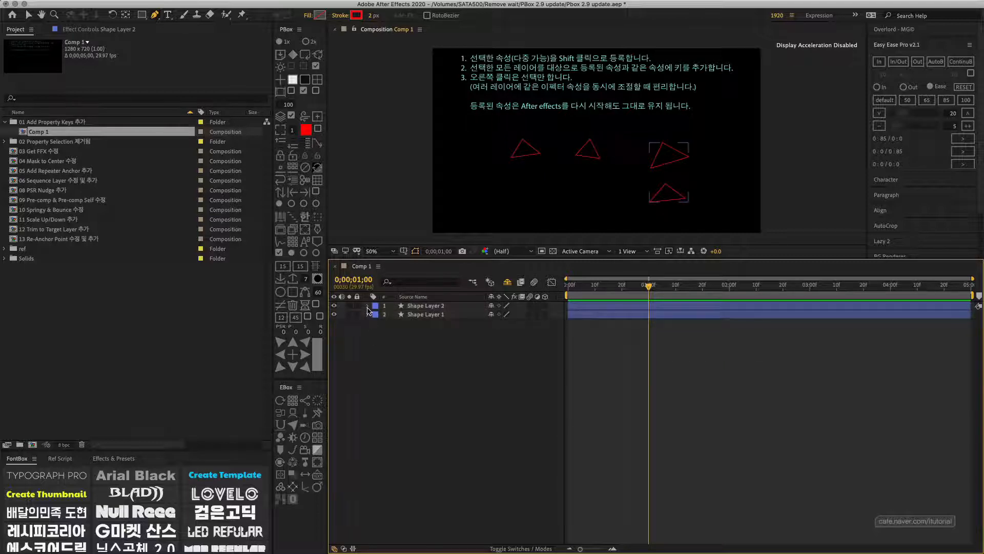
left_click(368, 306)
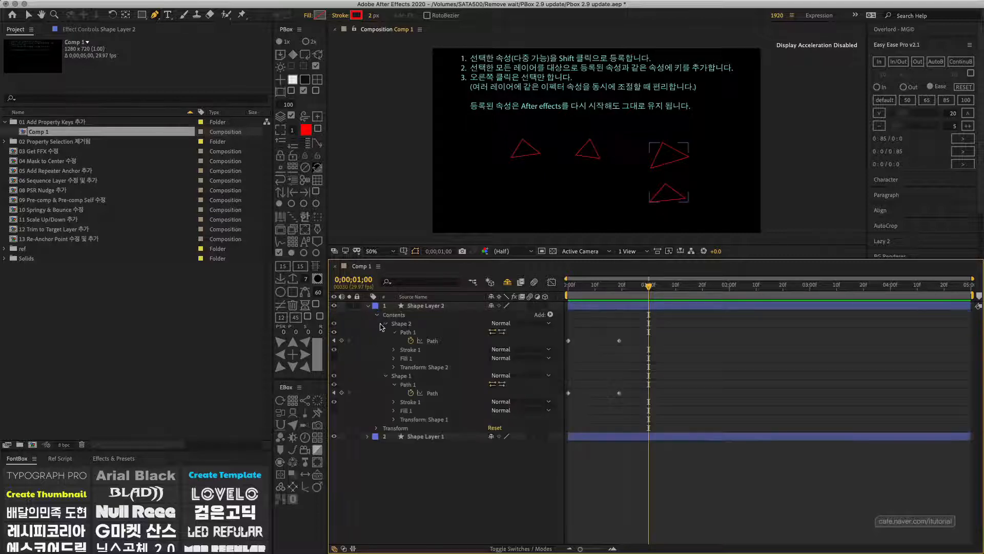
left_click(394, 349)
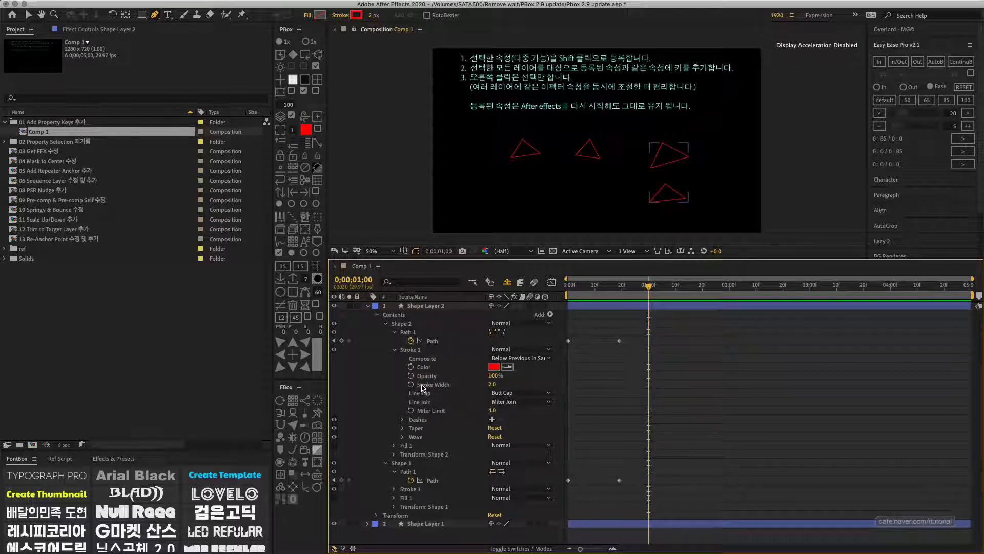
left_click(427, 377)
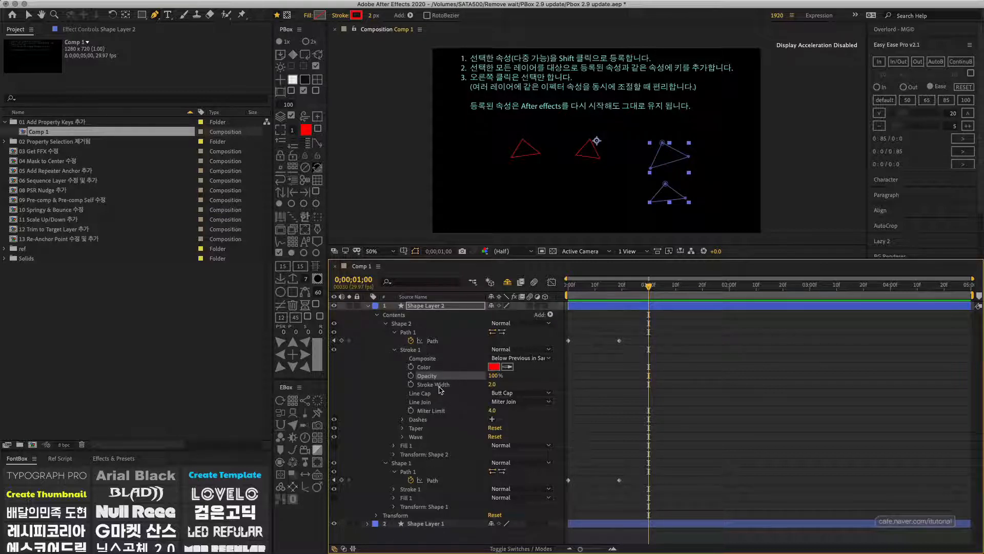
left_click(439, 385, "shift")
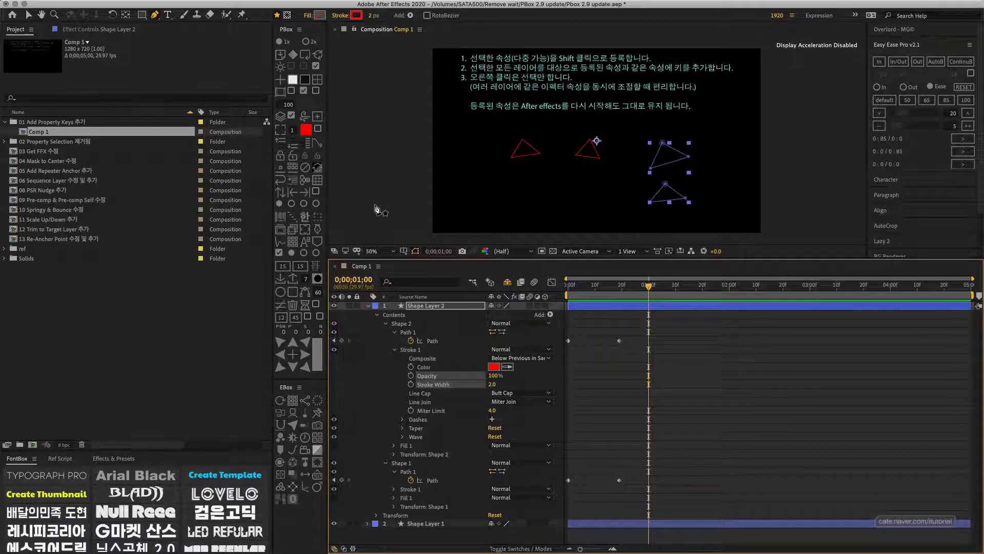
key("v")
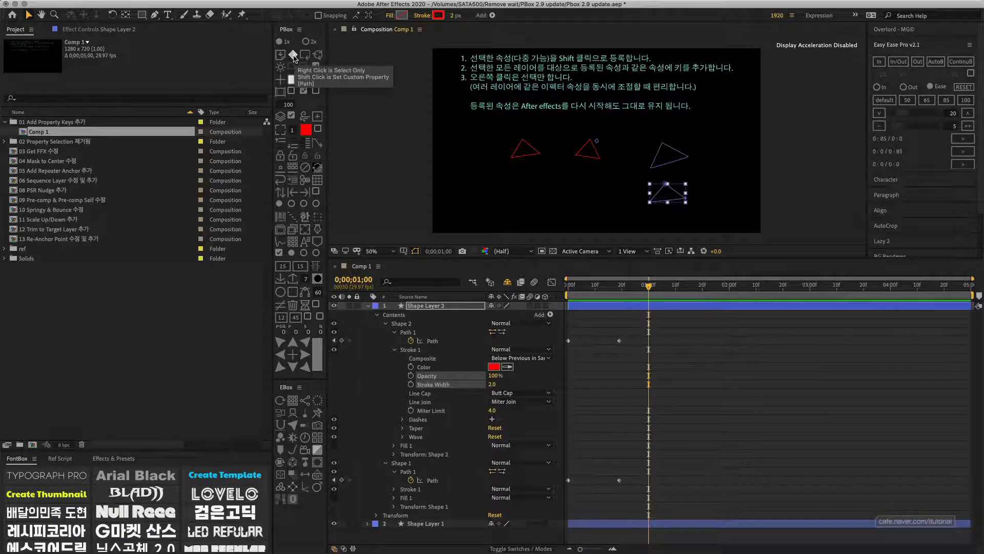
left_click(293, 55, "shift")
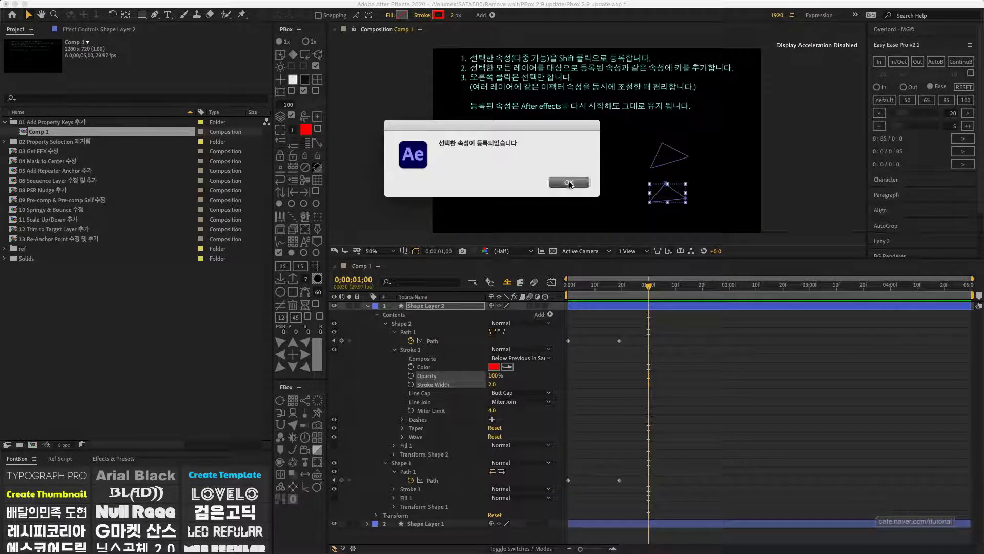
left_click(569, 183)
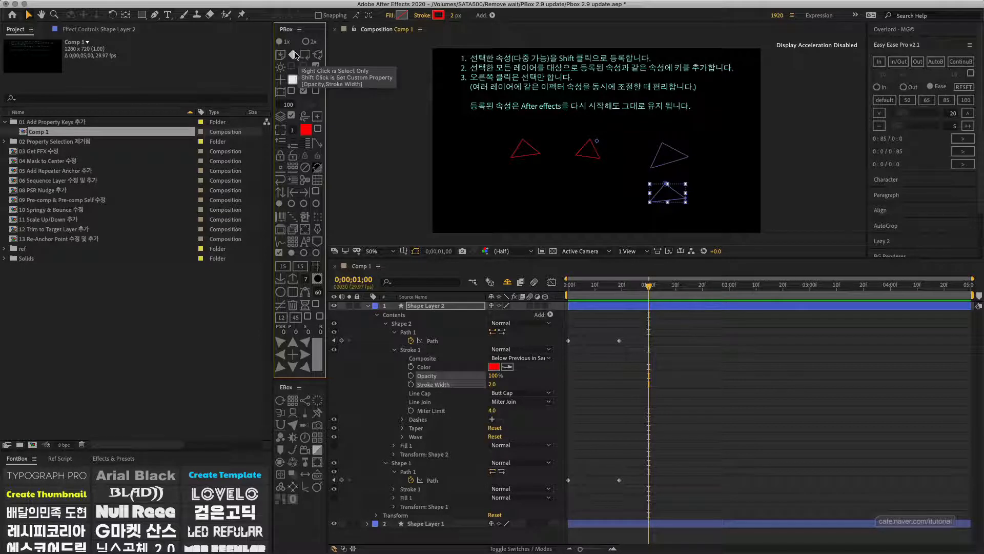
Add the registered Opacity and Stroke Width keyframes to both shape layers at 0;00;01;04 and reveal the keyframed properties
left_click(444, 307)
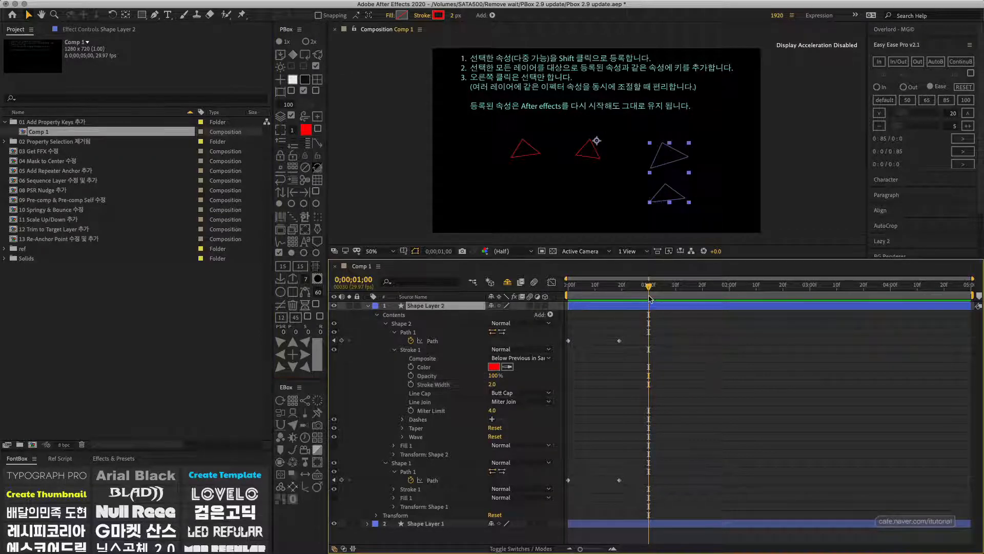
left_click(654, 290)
left_click(369, 306)
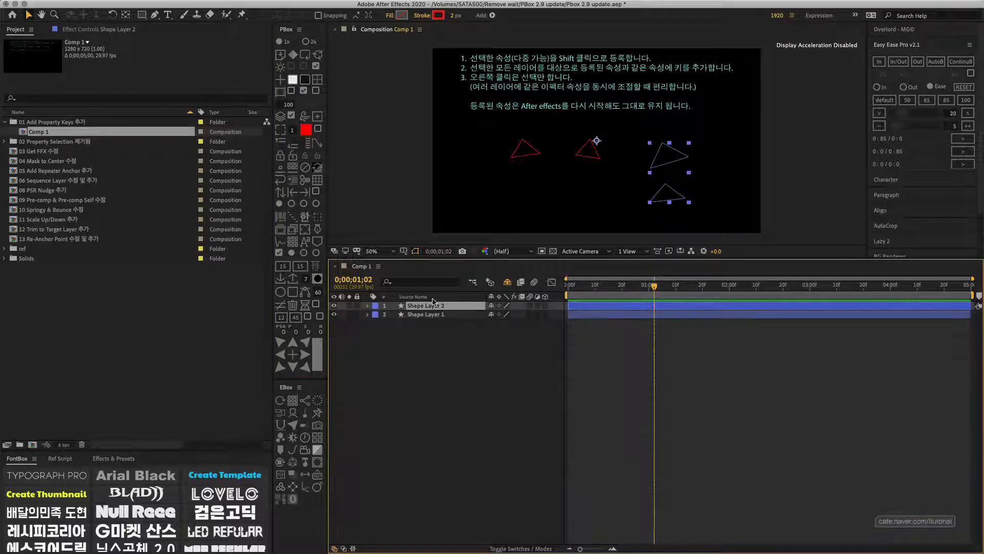
left_click_drag(442, 329, 430, 285)
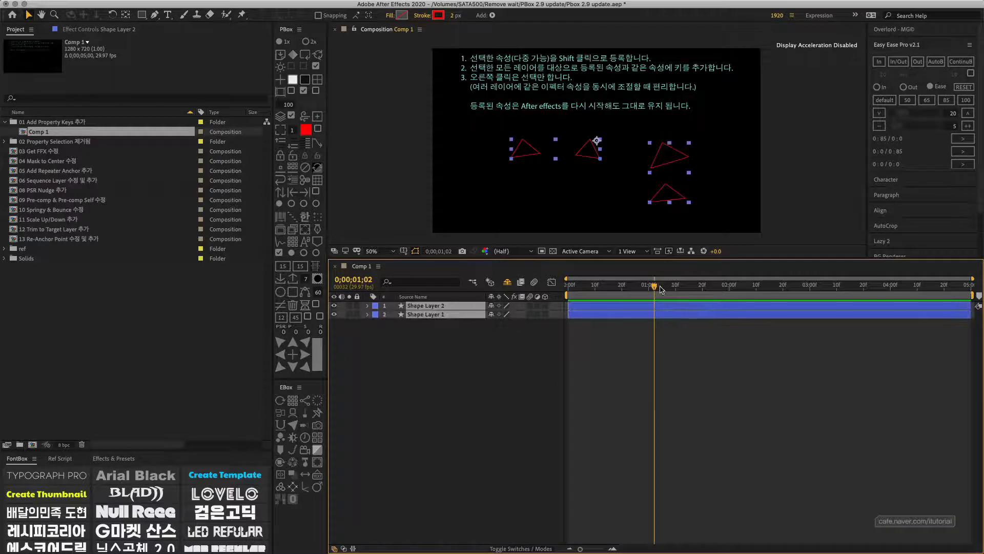
left_click_drag(657, 289, 654, 291)
left_click(293, 55)
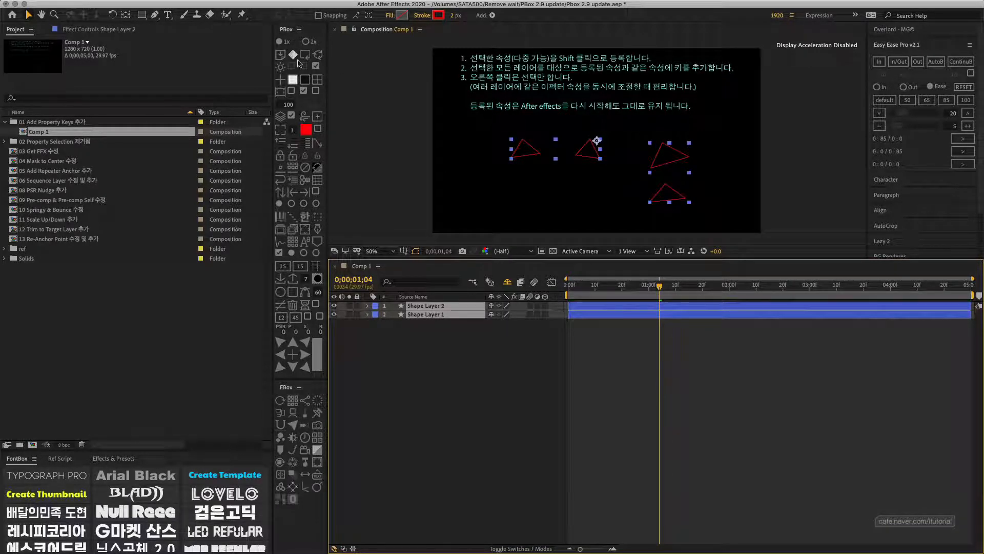
left_click(433, 314)
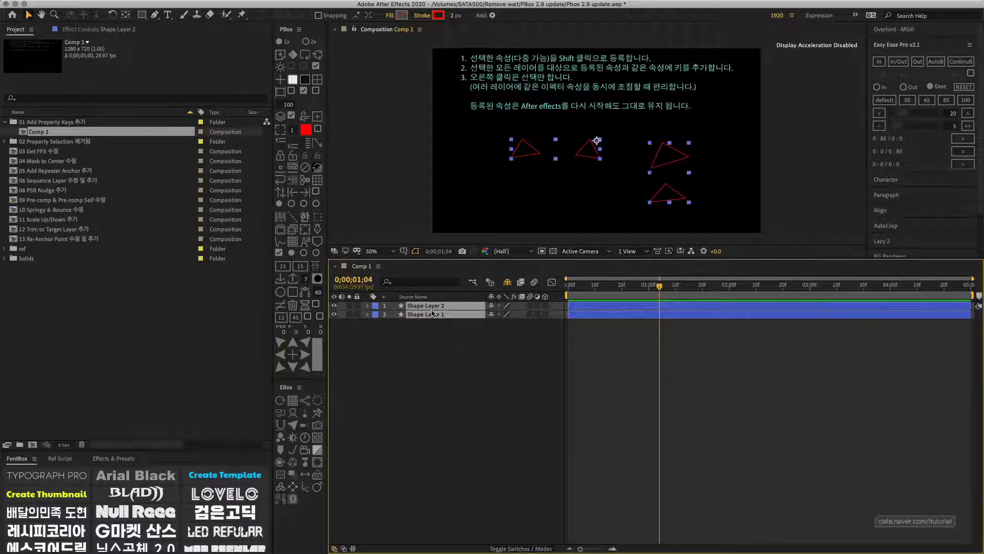
key("u")
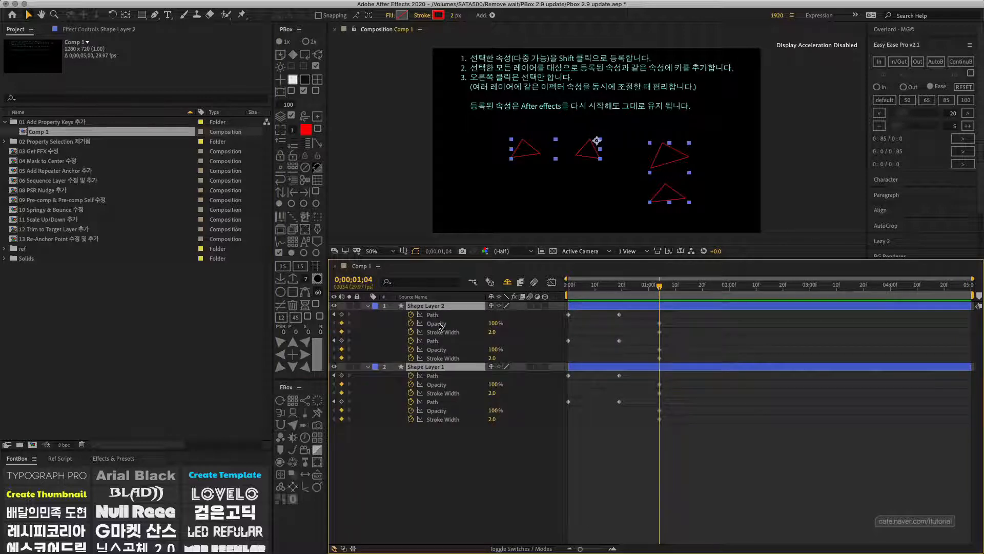
Add Opacity and Stroke Width keyframes to Shape Layer 2 only, at 0;00;01;20
left_click(443, 324)
left_click(446, 332)
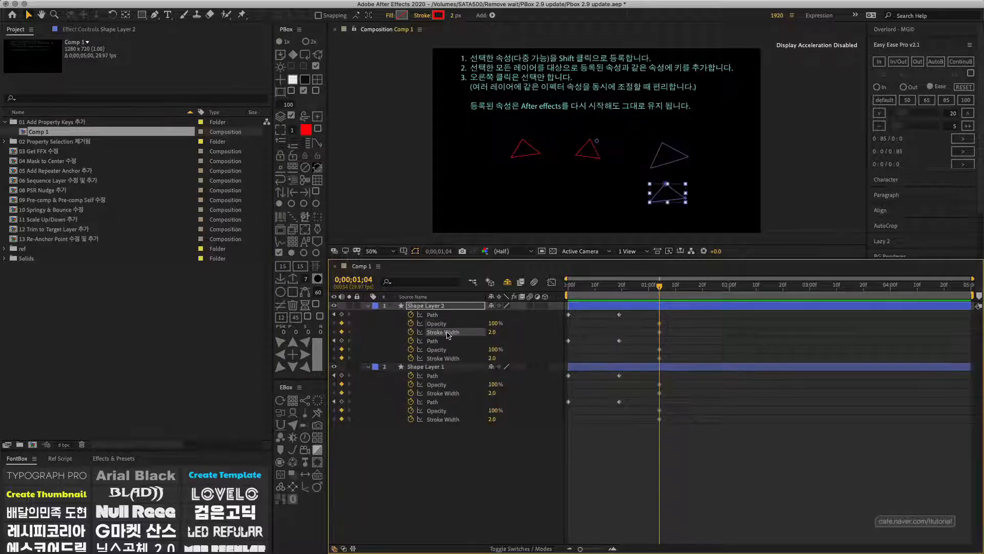
key("space")
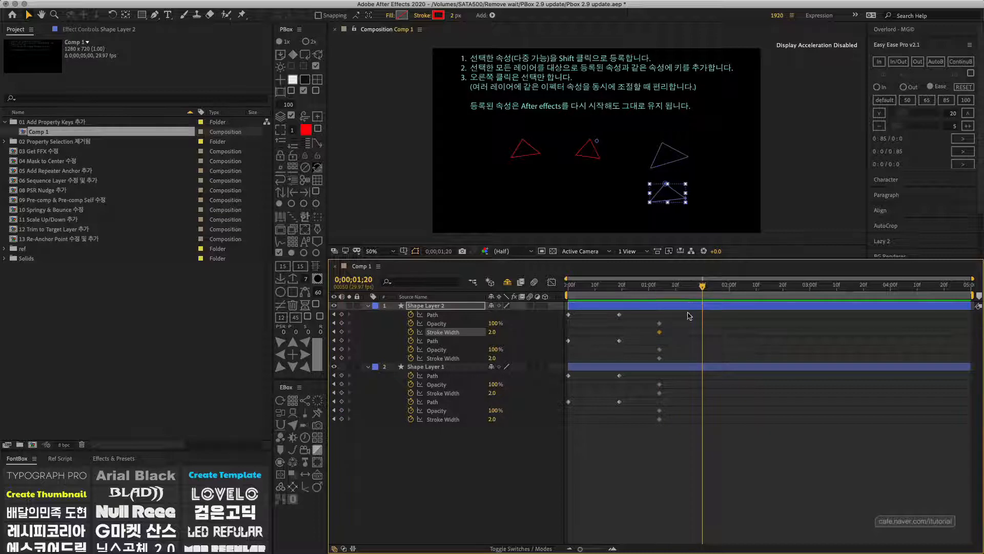
left_click(292, 55)
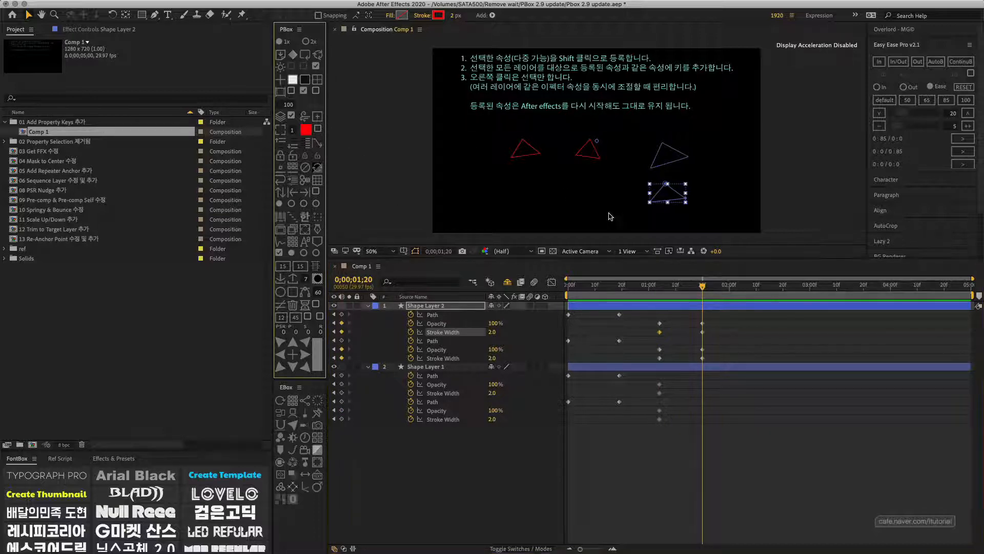
Remove all Path, Opacity and Stroke Width keyframes from both shape layers and collapse Shape Layer 2
left_click(447, 307)
left_click_drag(709, 285, 719, 287)
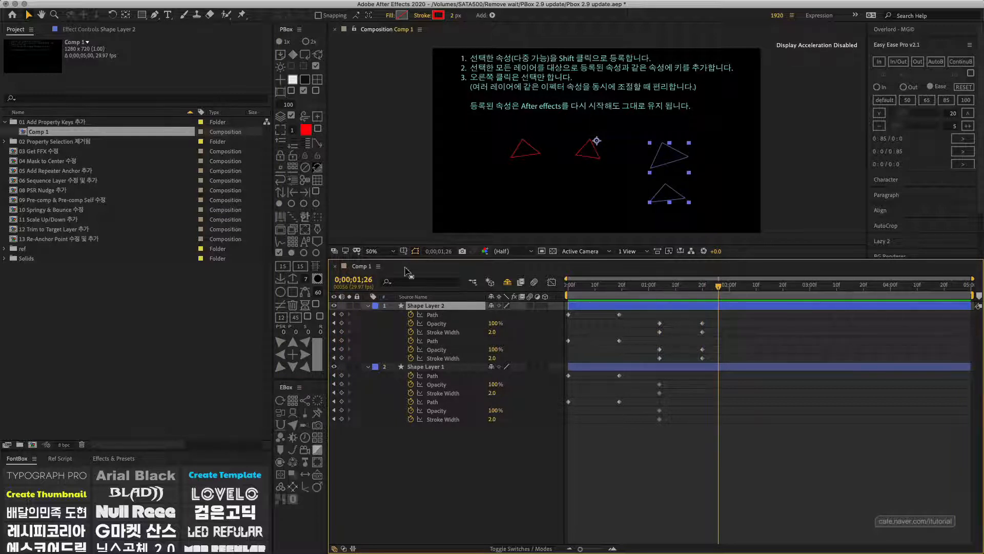
left_click(368, 306)
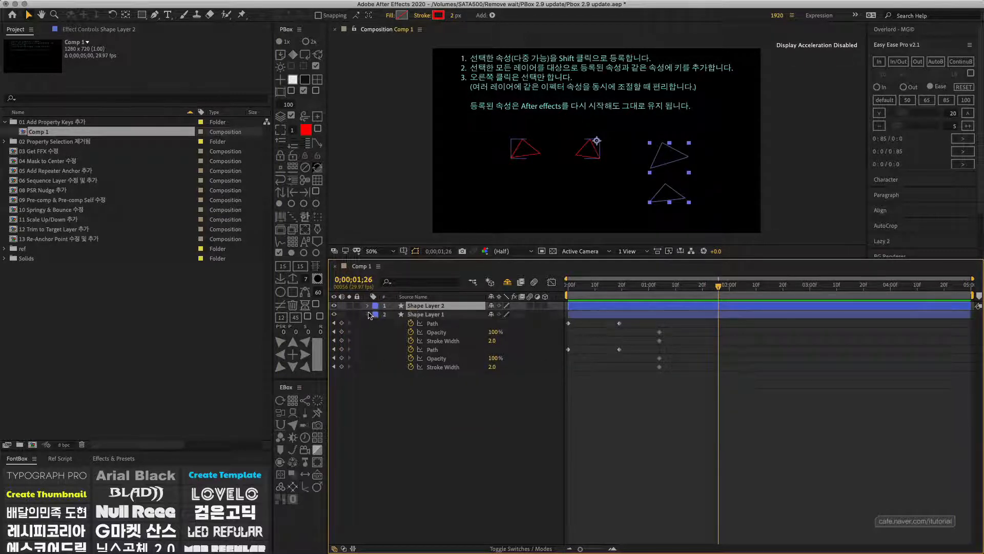
key("u")
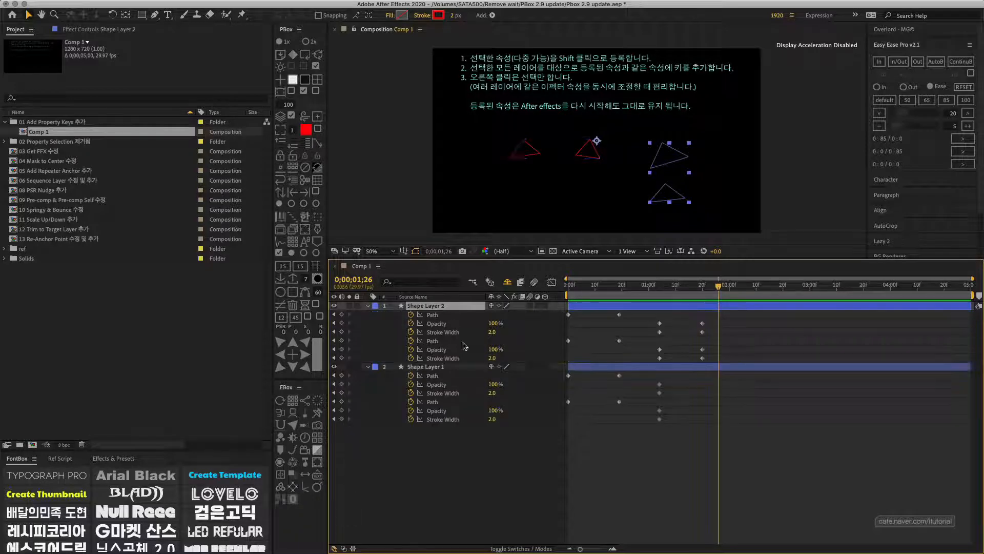
left_click_drag(446, 449, 411, 360)
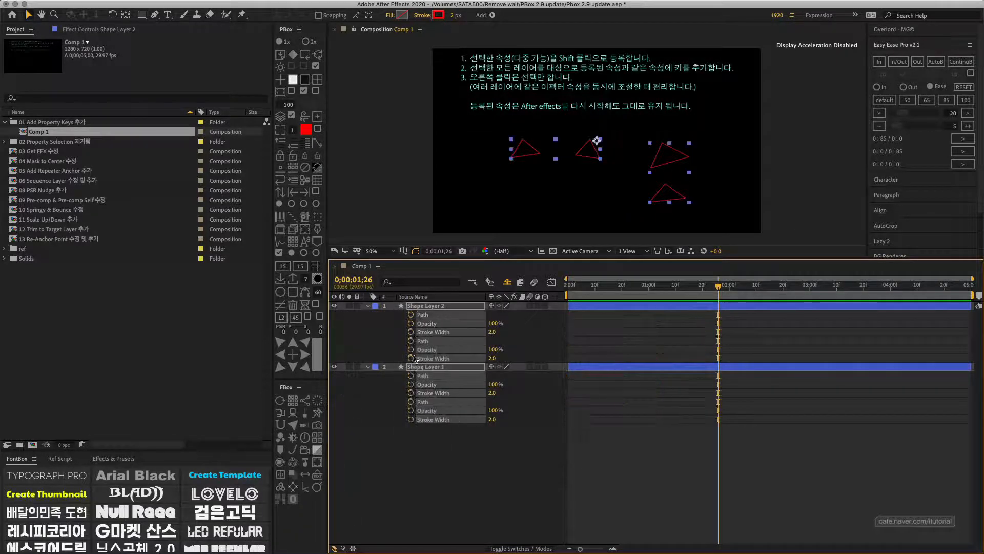
left_click(377, 317)
left_click(368, 306)
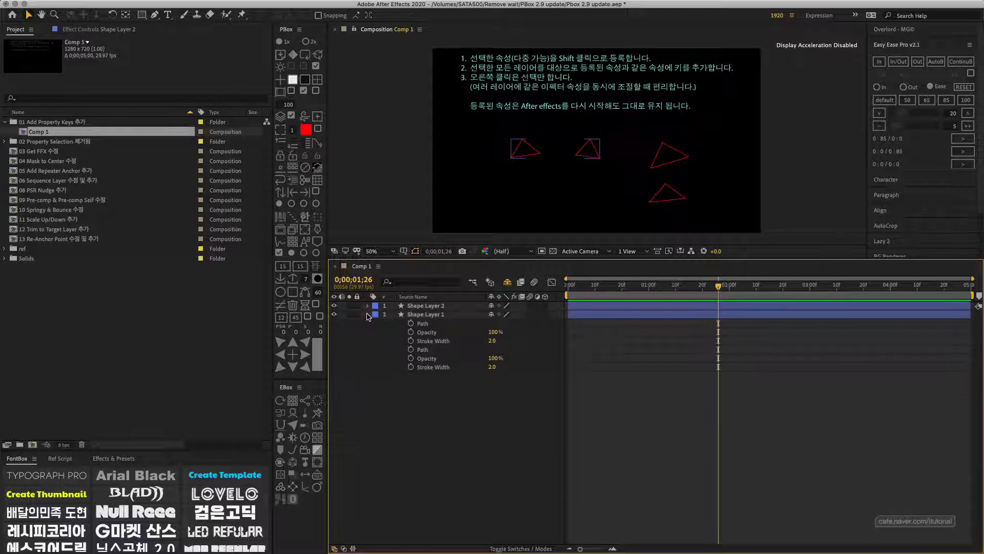
Collapse Shape Layer 1 and expand Shape Layer 2 down to the Transform: Shape 1 properties
left_click(368, 315)
left_click(368, 306)
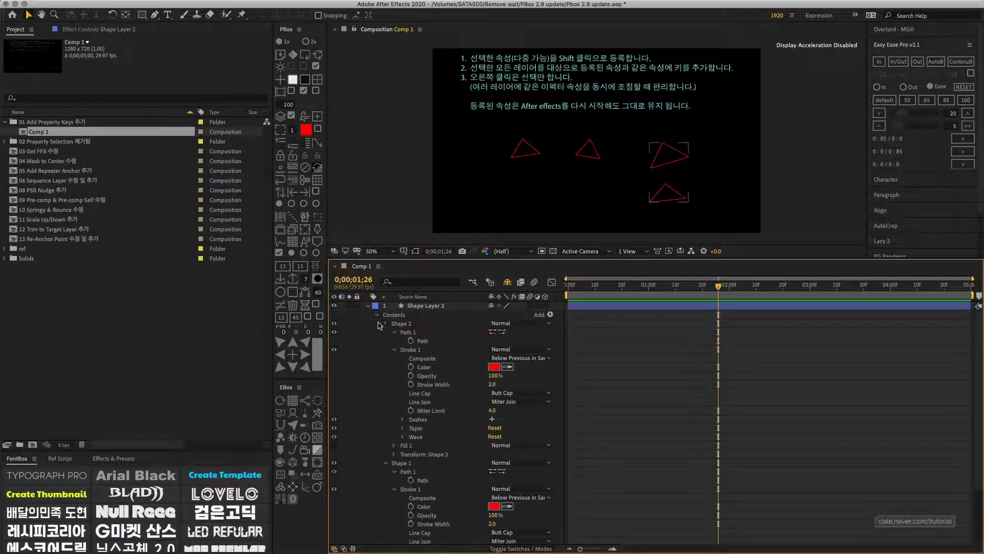
left_click(380, 324)
left_click(386, 333)
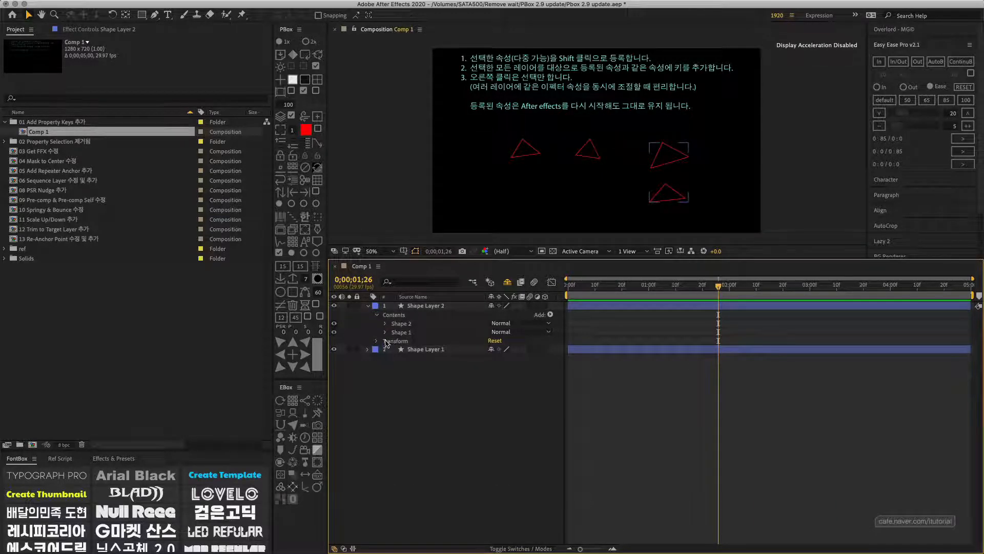
left_click(386, 333)
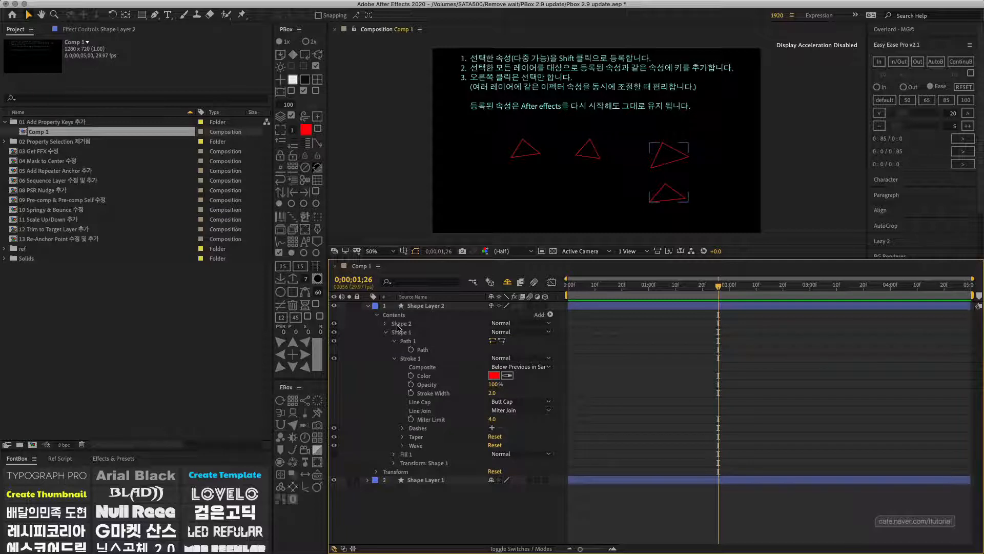
left_click(394, 464)
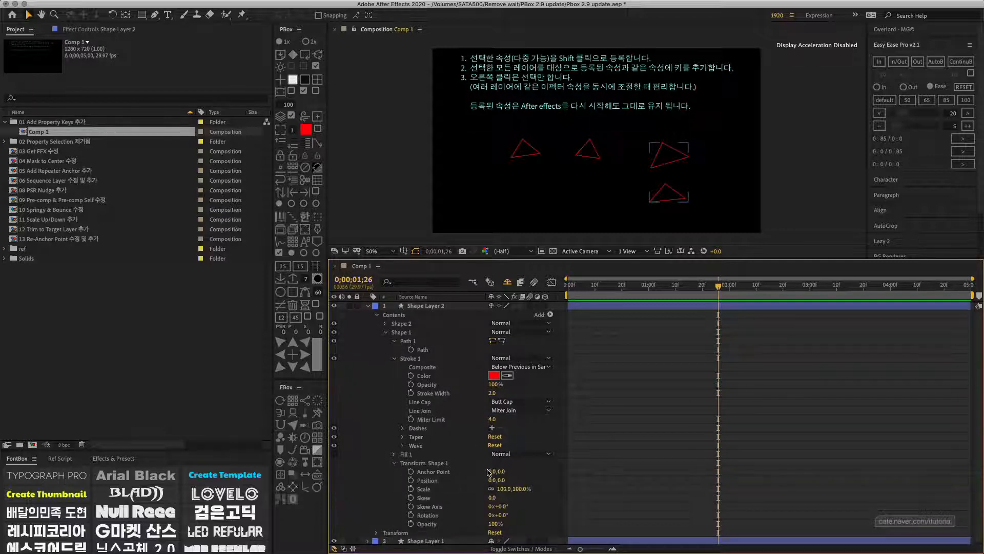
Compare Position and Scale in Transform: Shape 1 with the same properties in Shape Layer 2's own Transform group
left_click(425, 490)
left_click(431, 482)
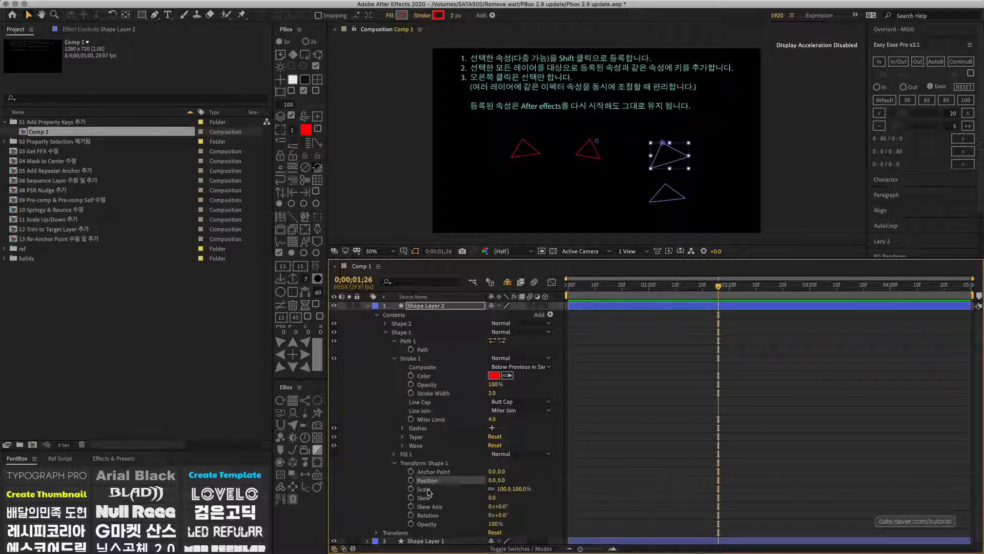
left_click(378, 532)
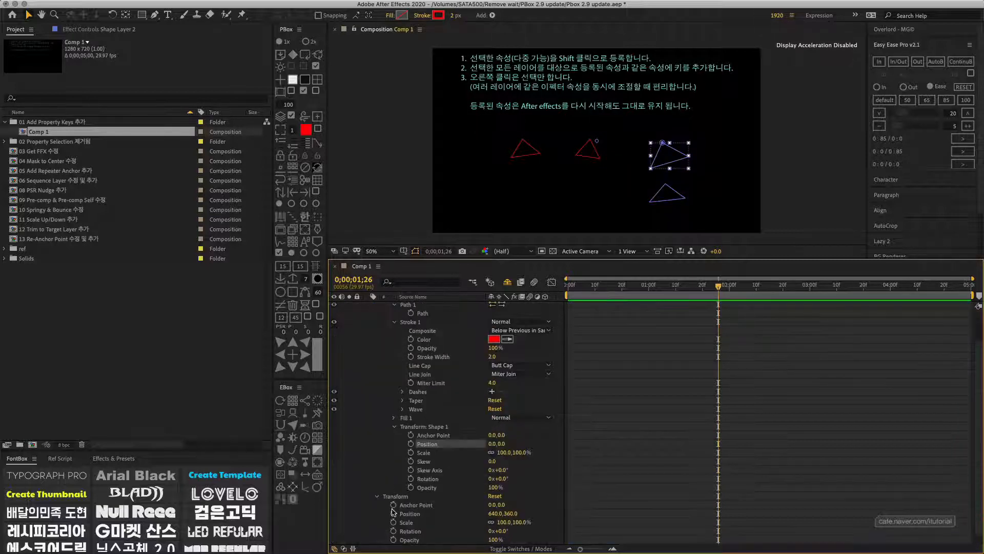
left_click(415, 521)
left_click(420, 514)
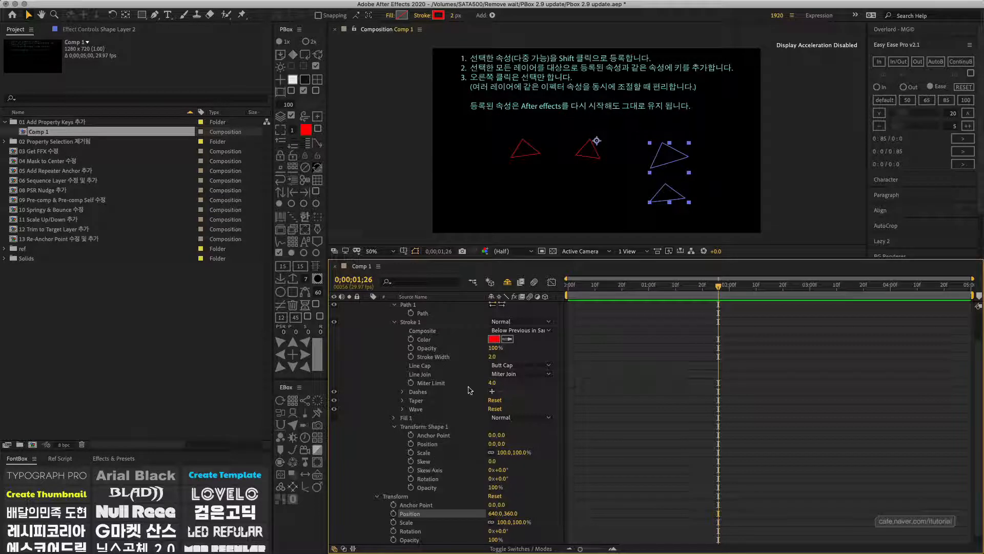
Register Position, Scale, Skew, Skew Axis and Rotation from Shape Layer 2's Transform: Shape 1 as the PBox custom properties
left_click(620, 286)
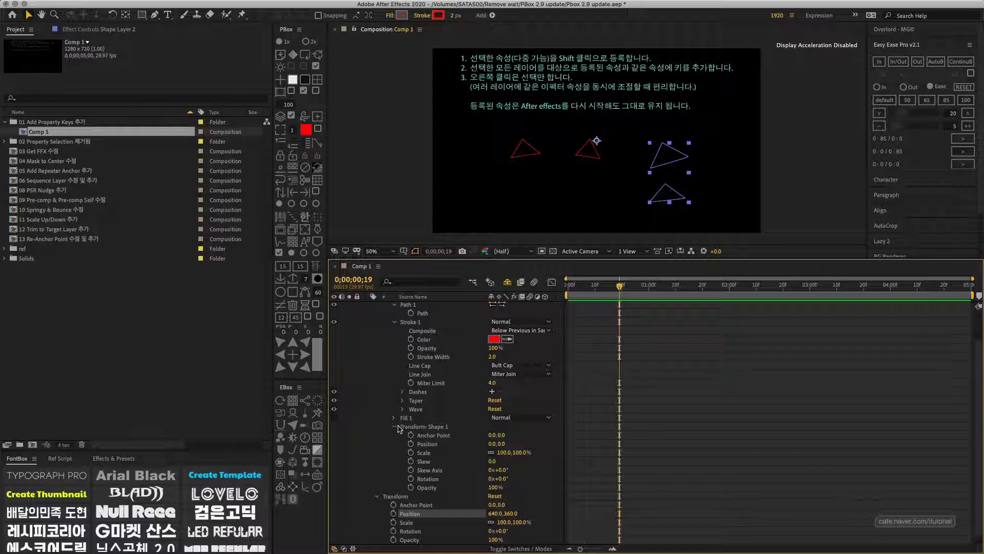
left_click(428, 443)
left_click(427, 454, "shift")
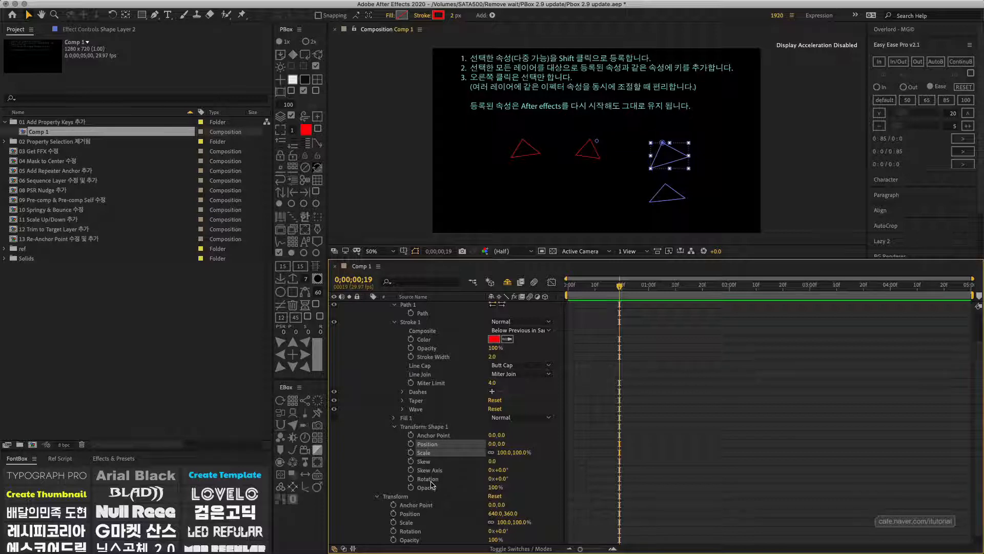
left_click(430, 479, "shift")
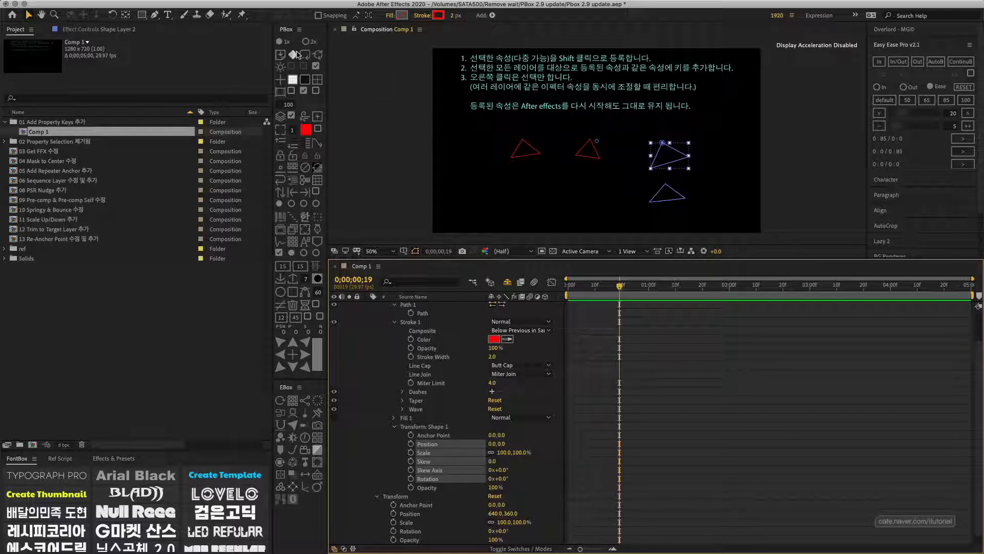
left_click(293, 55)
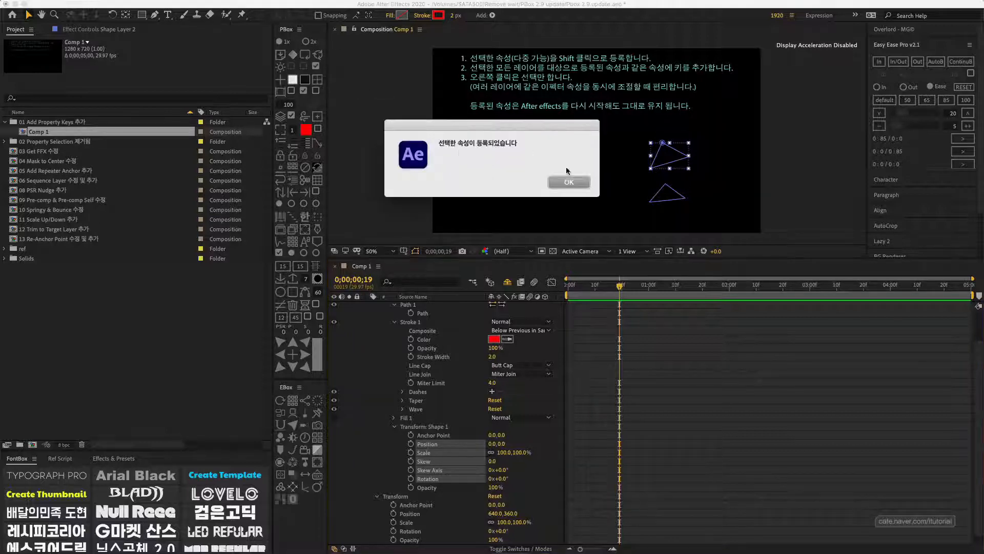
left_click(565, 182)
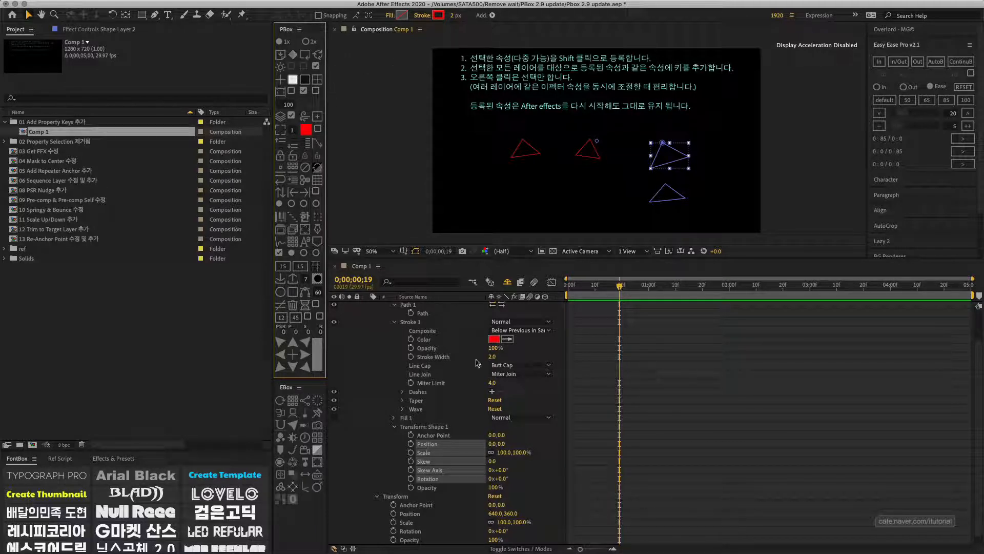
Add the registered shape transform keyframes to both shape layers at 0;00;00;16 and reveal the keyframed properties
scroll(590, 294, "up", 2)
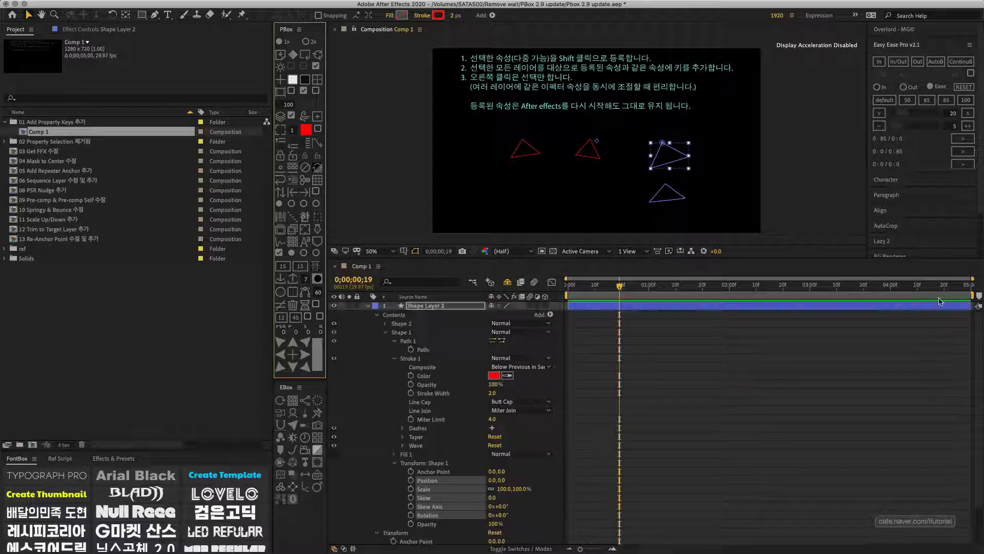
left_click(369, 306)
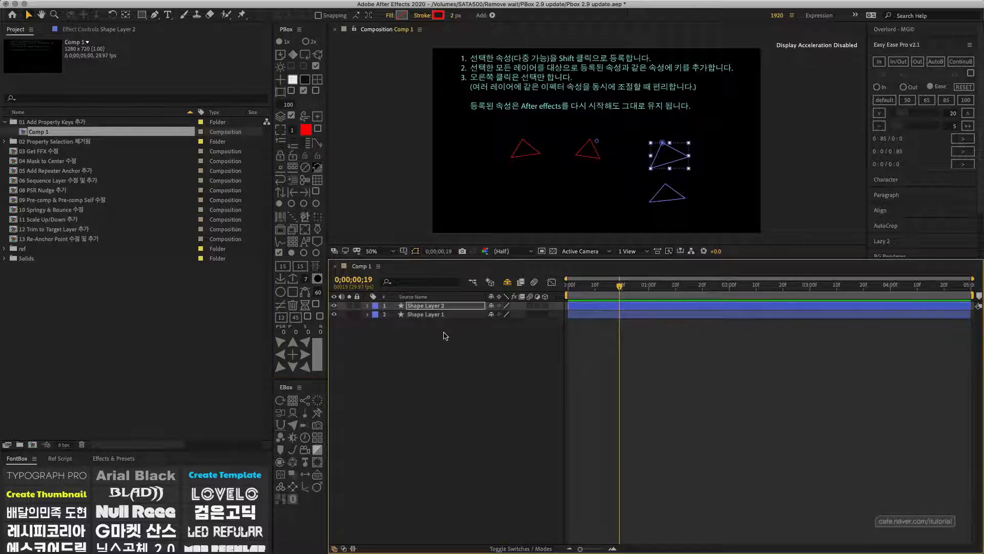
left_click_drag(443, 332, 429, 308)
left_click(611, 286)
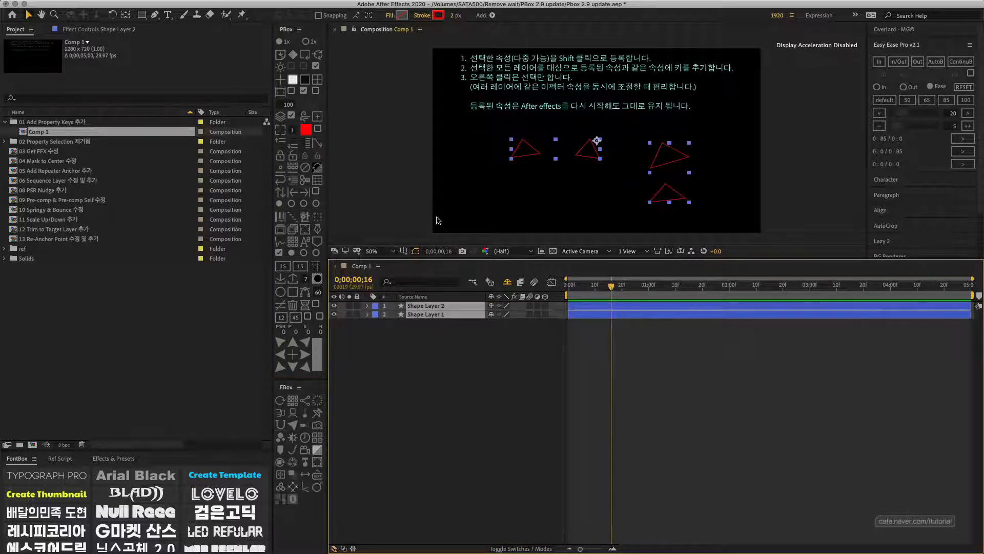
left_click(293, 54)
left_click_drag(432, 329, 413, 291)
left_click(294, 55)
key("u")
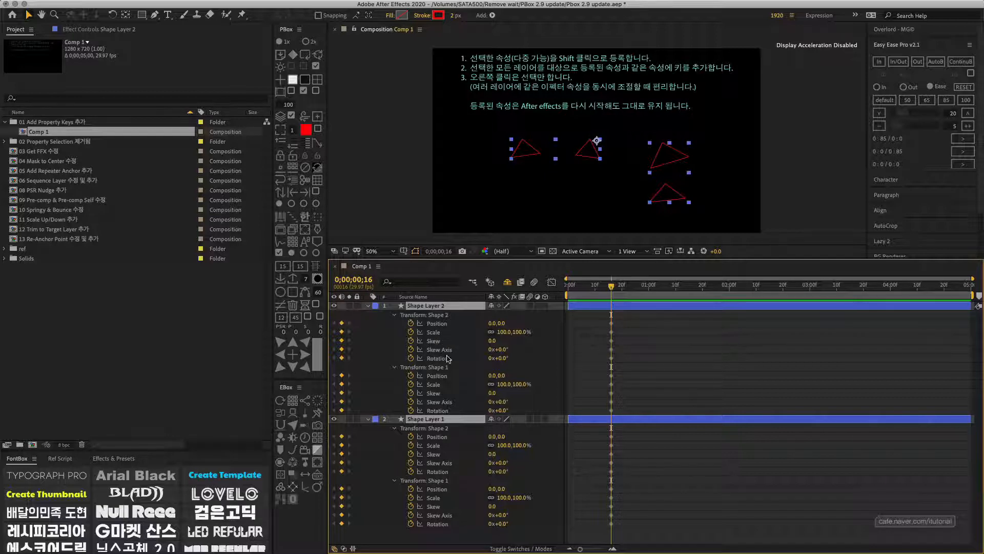
Check Shape Layer 2's own Transform group for keyframes and collapse both shape layers
left_click(380, 336)
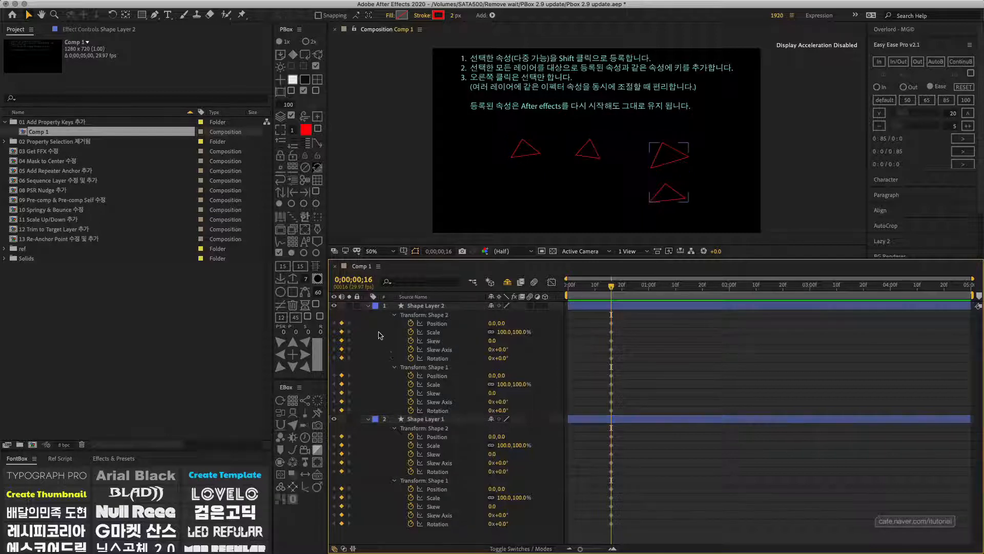
left_click(368, 306)
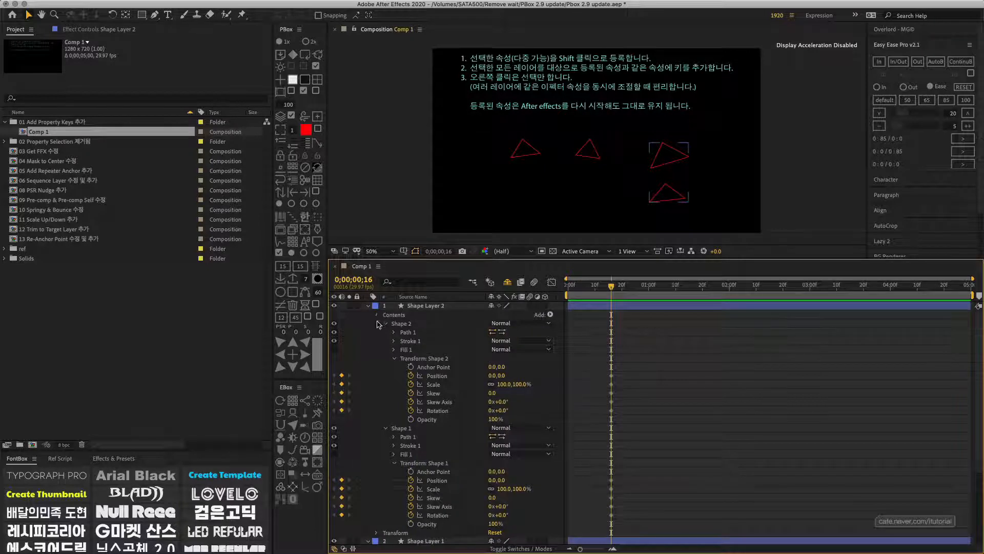
left_click(369, 306)
left_click(377, 323)
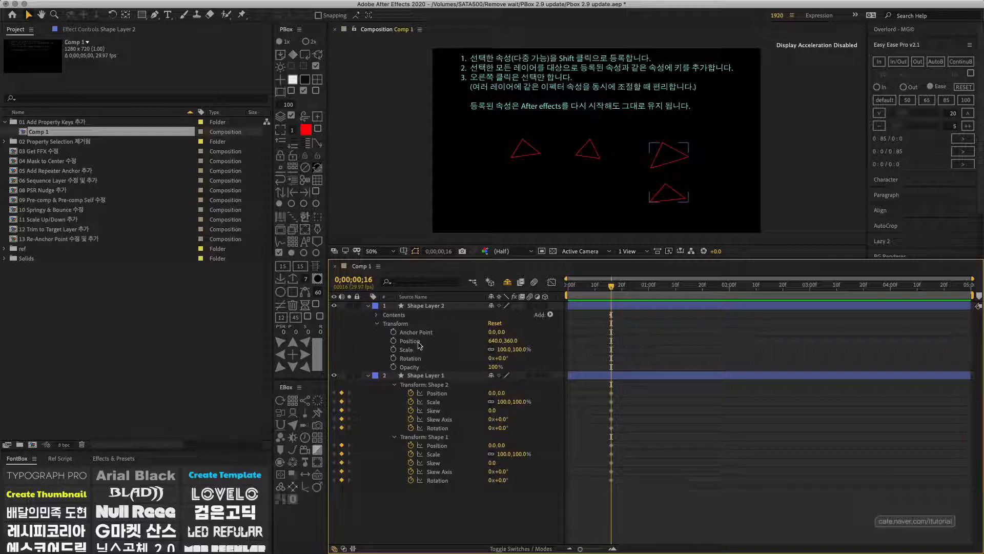
left_click(368, 375)
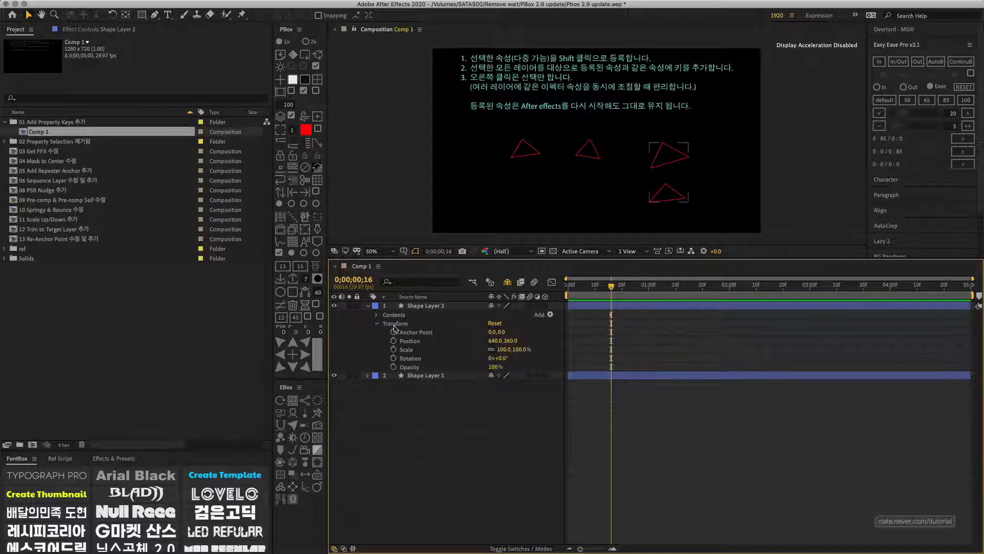
left_click(377, 325)
left_click(369, 305)
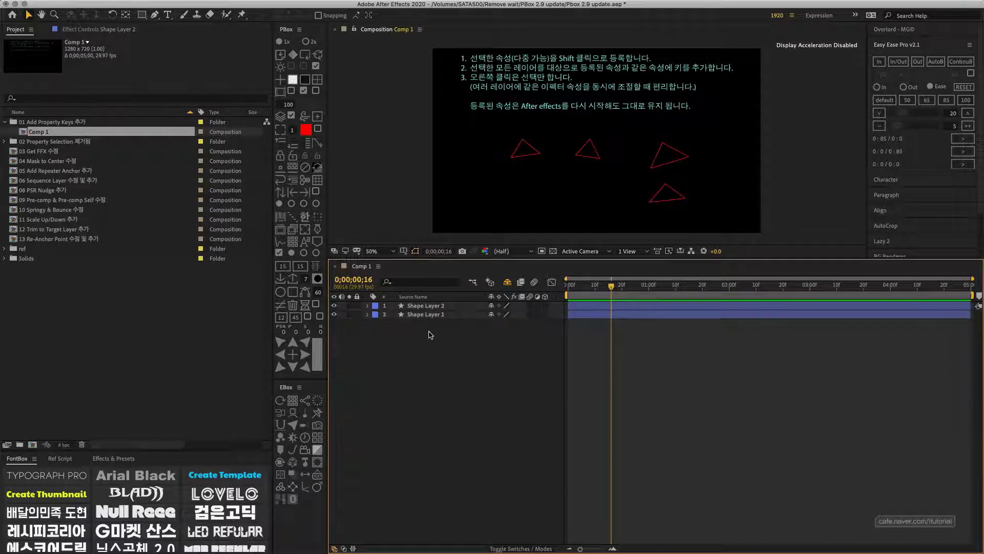
Delete both shape layers and create two random-color solids, placed apart at about 408, 408 and 666, 368
key("super+a")
key("Delete")
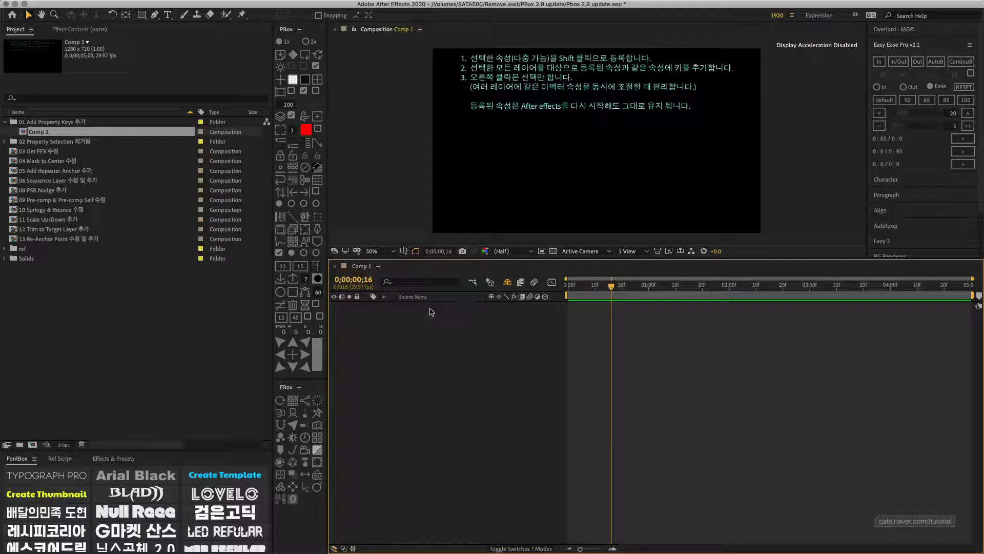
left_click(318, 80)
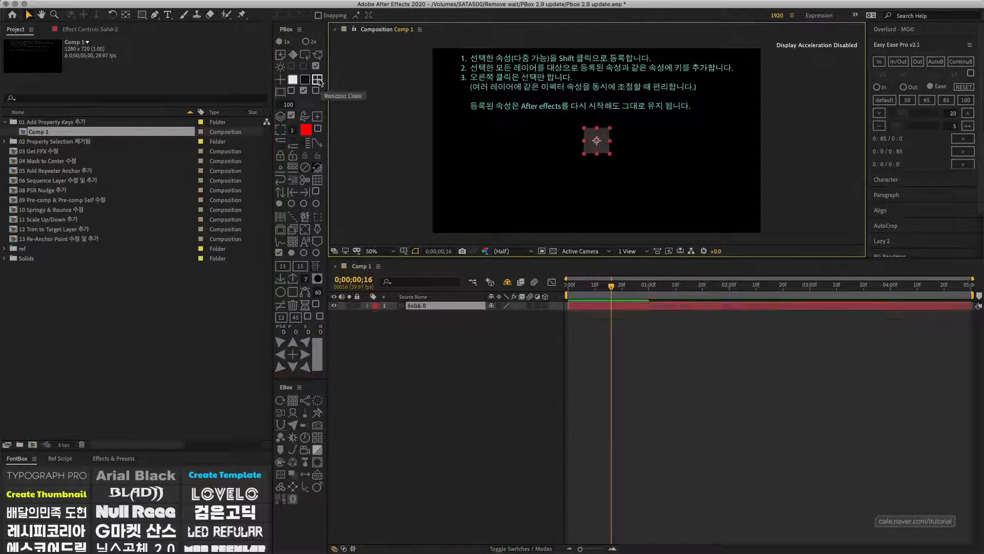
left_click(320, 82)
left_click_drag(599, 143, 550, 213)
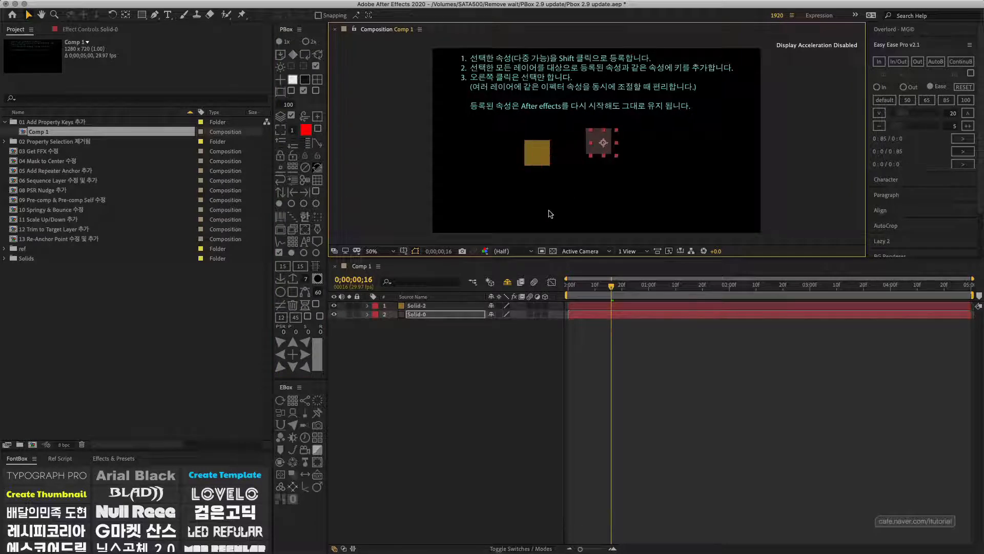
Register Solid-0's Anchor Point, Position, Scale, Rotation and Opacity as the PBox custom properties for adding keys
left_click(368, 315)
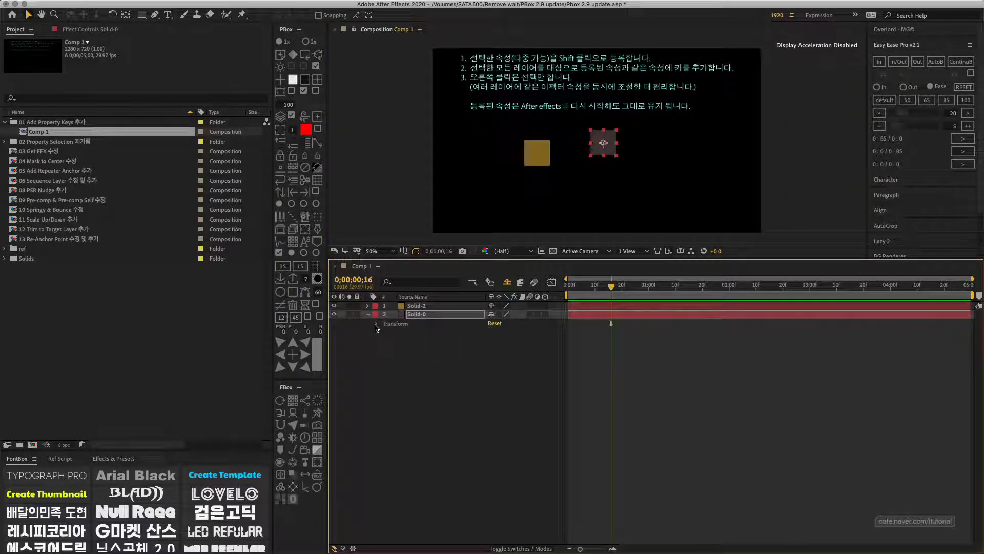
left_click(376, 323)
left_click(410, 340)
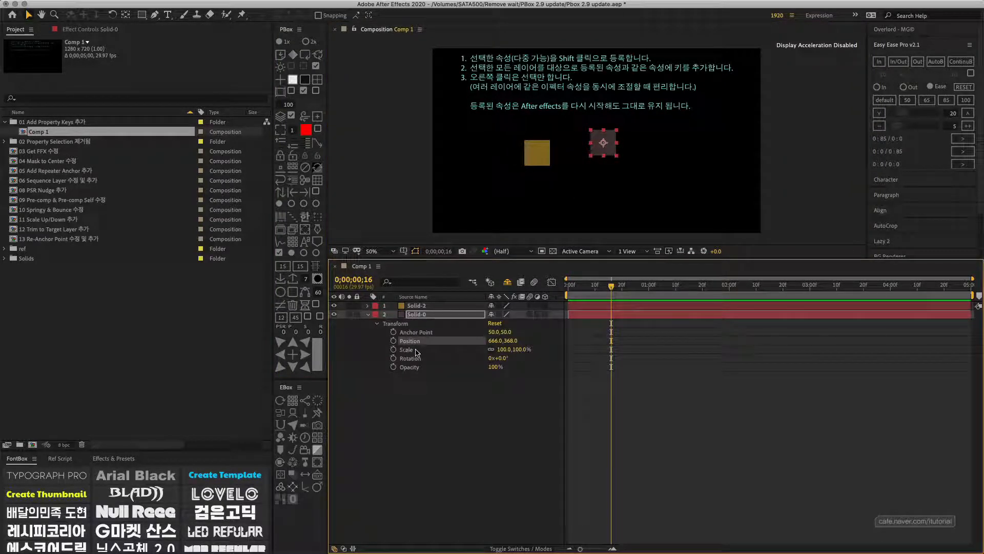
left_click(381, 360)
left_click_drag(384, 330, 425, 389)
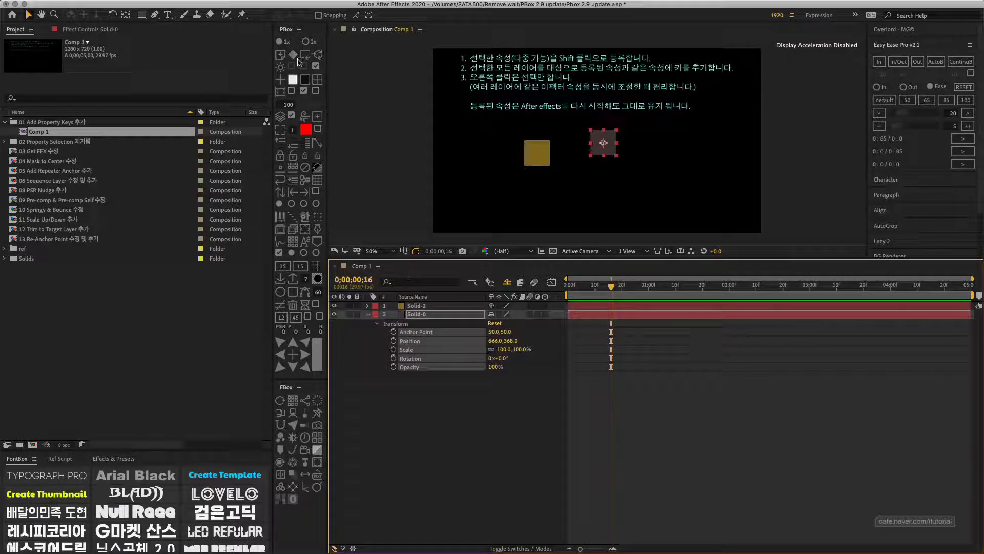
left_click(293, 55, "shift")
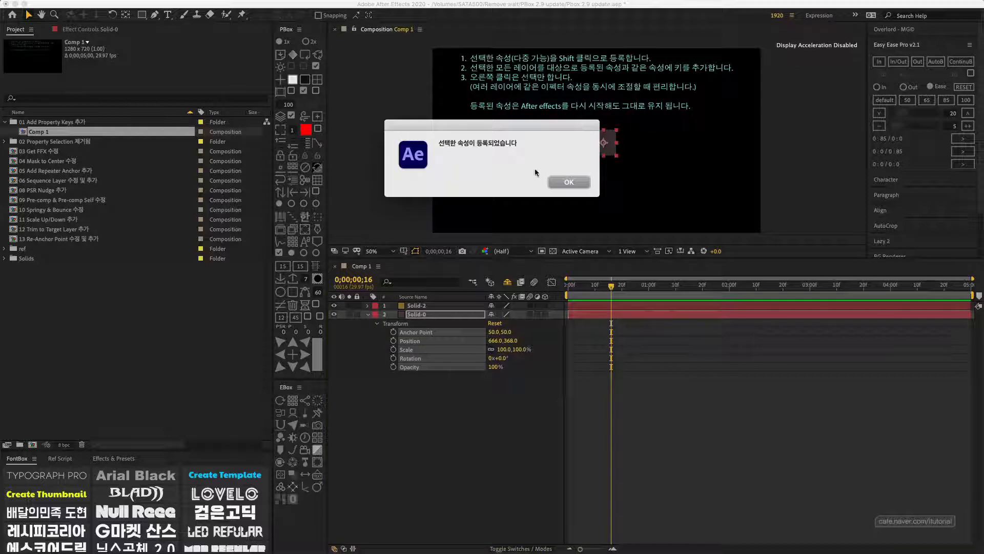
left_click(565, 182)
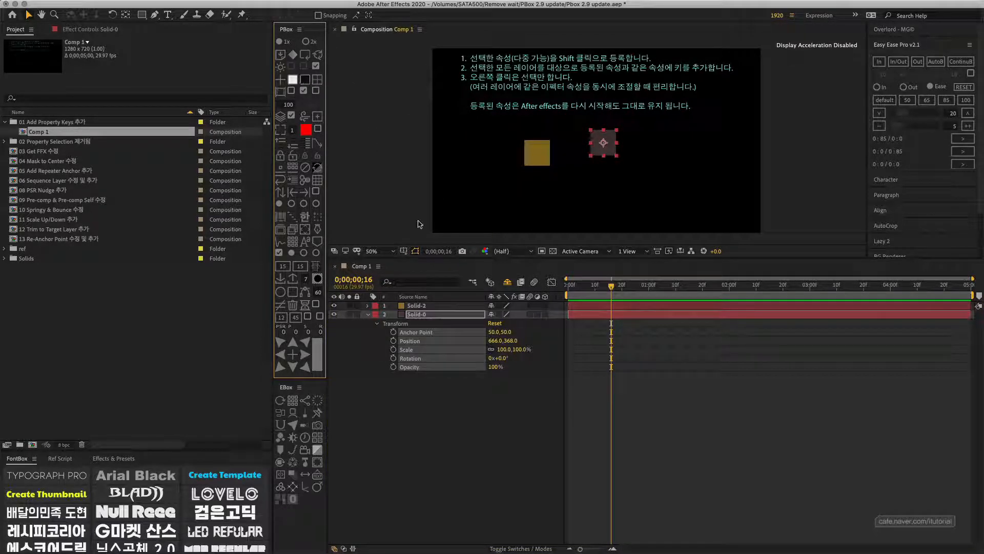
Add the five registered Transform keyframes to both solids at 0;00;00;16 and reveal their keyframed Transform groups
left_click(425, 396)
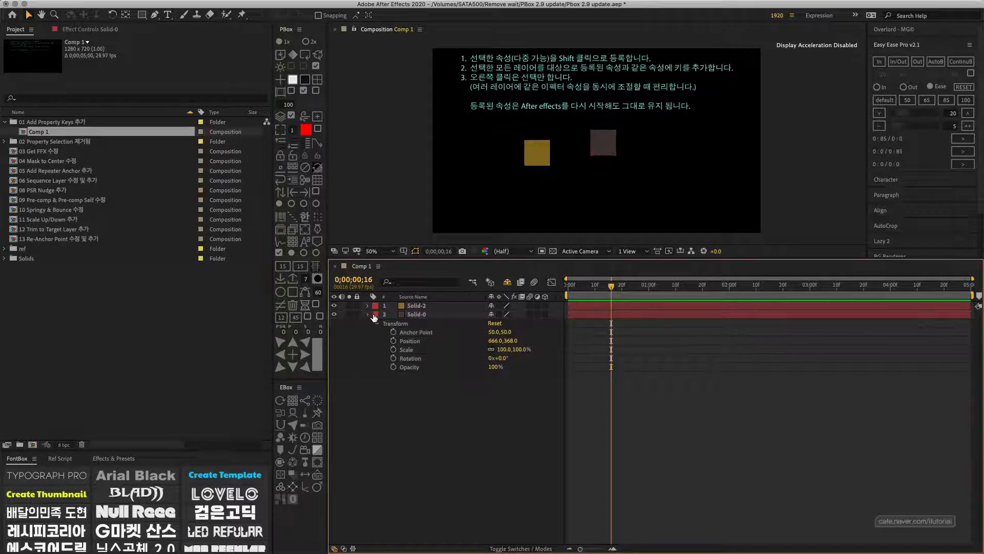
left_click(368, 314)
left_click_drag(416, 327, 403, 305)
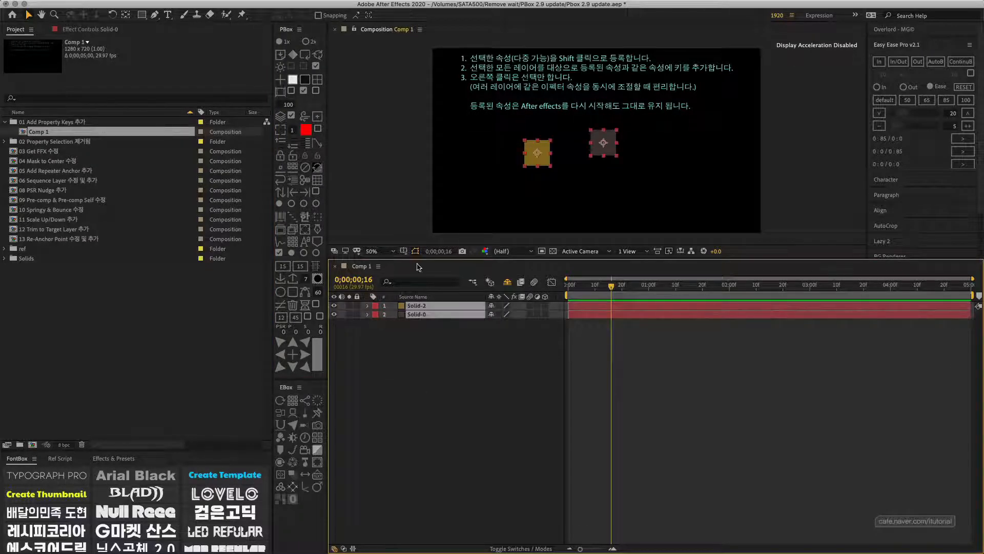
left_click(294, 56)
left_click(428, 331)
left_click_drag(421, 314, 419, 309)
key("u")
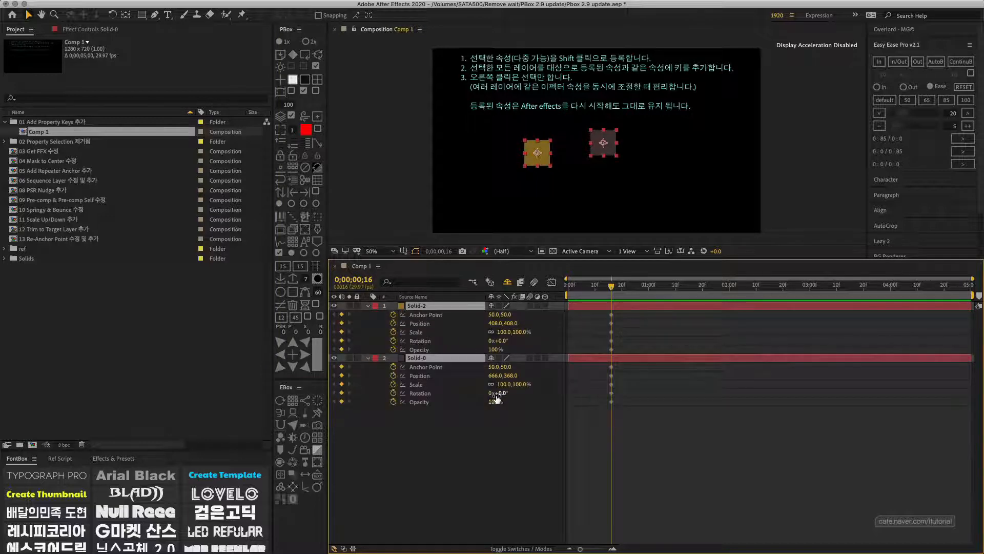
left_click(368, 306)
left_click(367, 314)
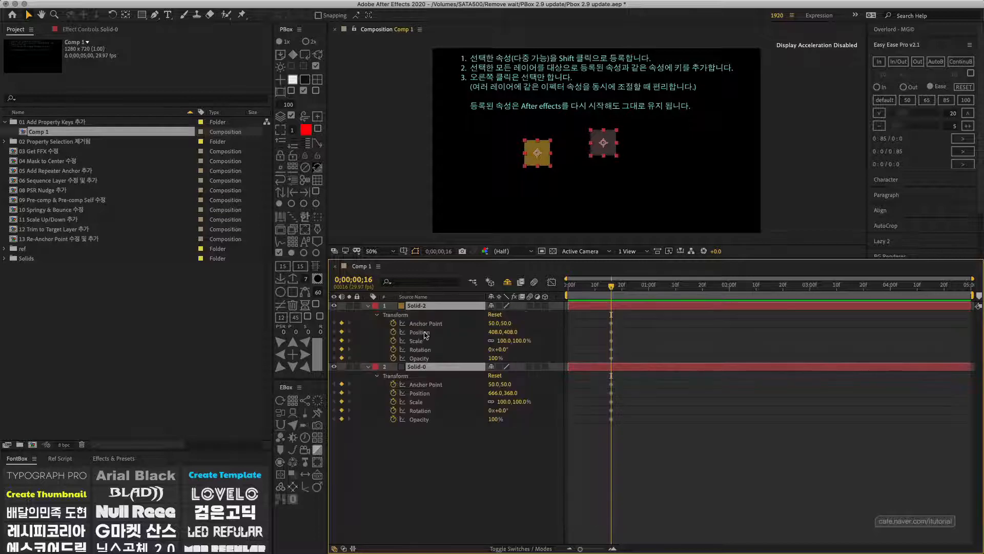
left_click(387, 328)
Delete both solid layers from Comp 1
left_click(427, 307)
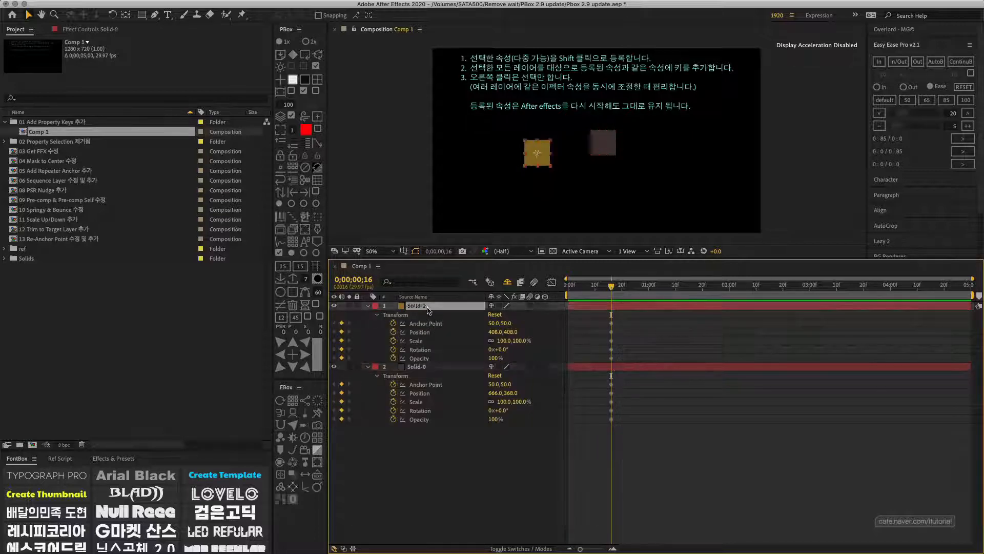
key("Delete")
left_click(423, 307)
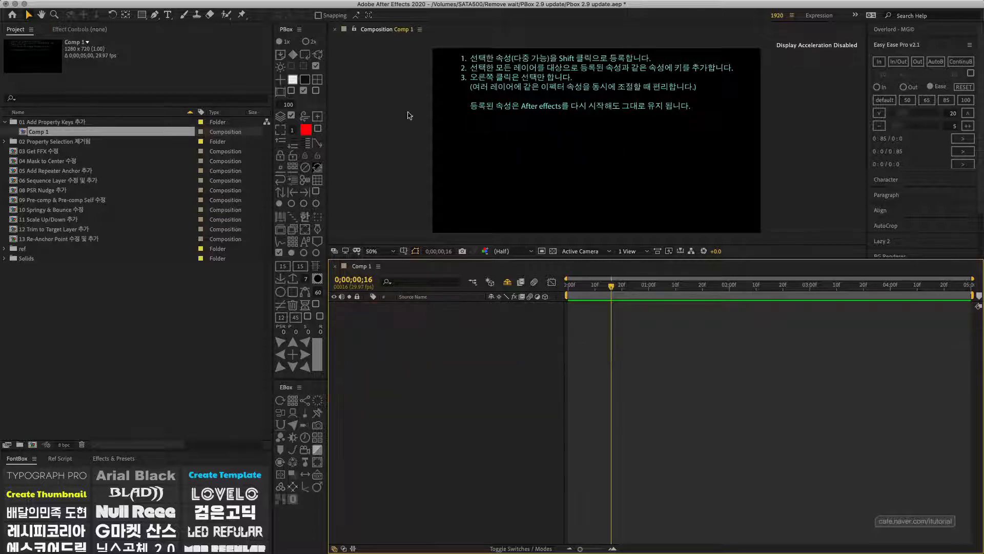
Create four random-color solids in Comp 1
left_click(318, 79)
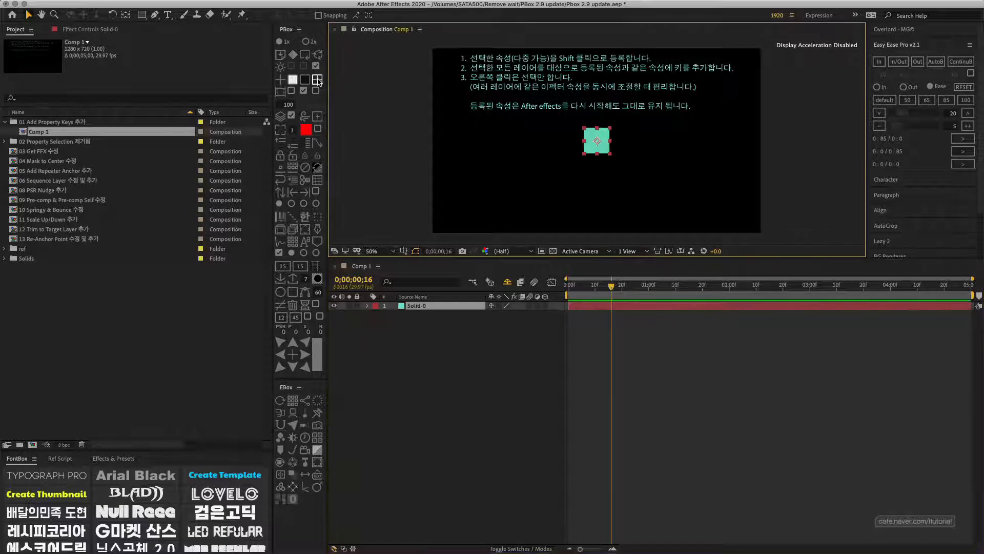
left_click(318, 80)
left_click(318, 79)
left_click(318, 80)
Spread the four solids into an evenly spaced row along the X axis and shift the row toward the composition's center
left_click_drag(417, 347, 402, 292)
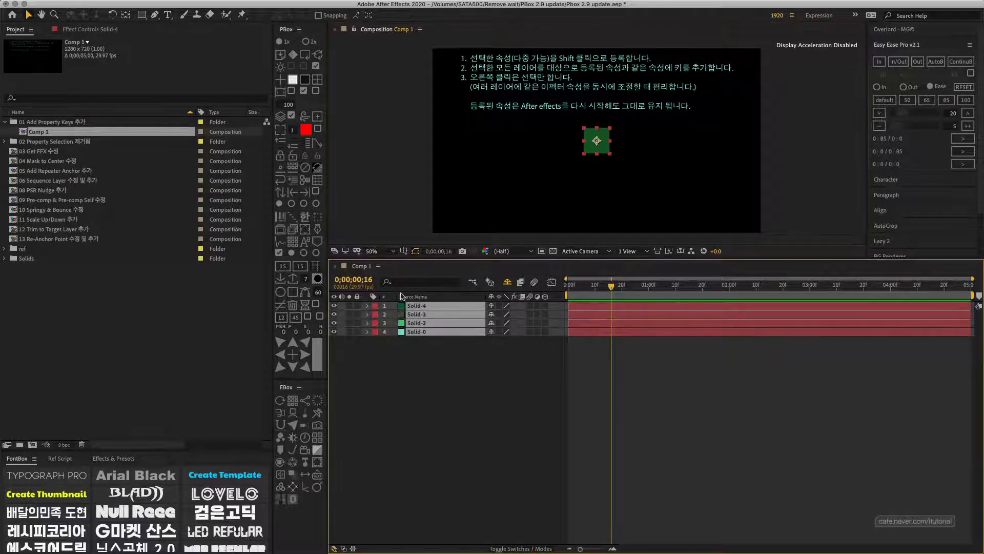
left_click(293, 241)
left_click(424, 262)
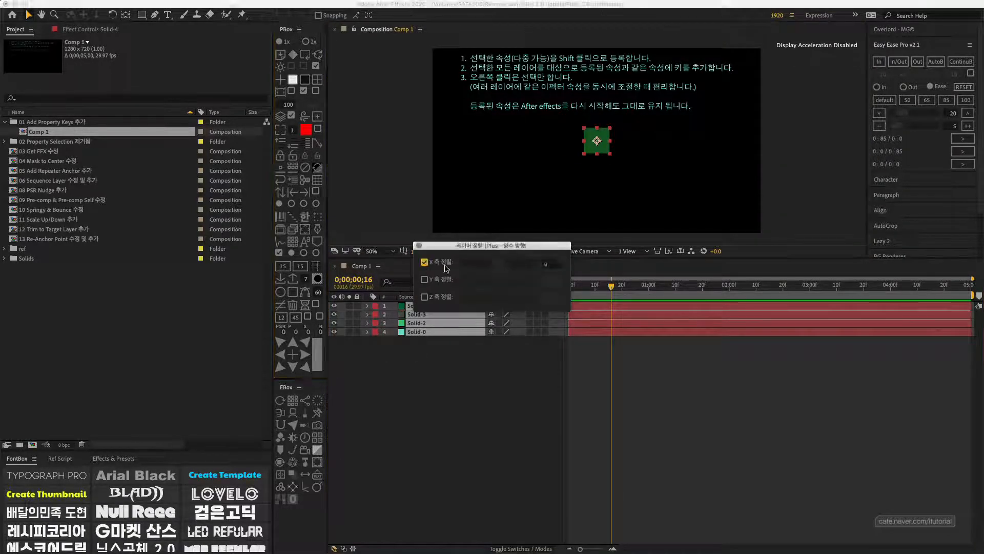
left_click_drag(496, 263, 499, 263)
left_click(418, 246)
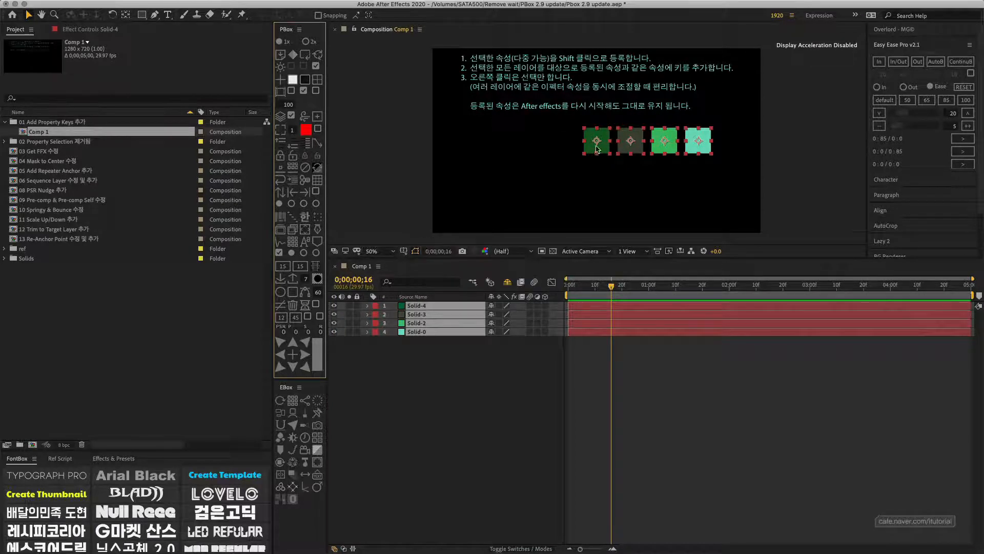
left_click(422, 358)
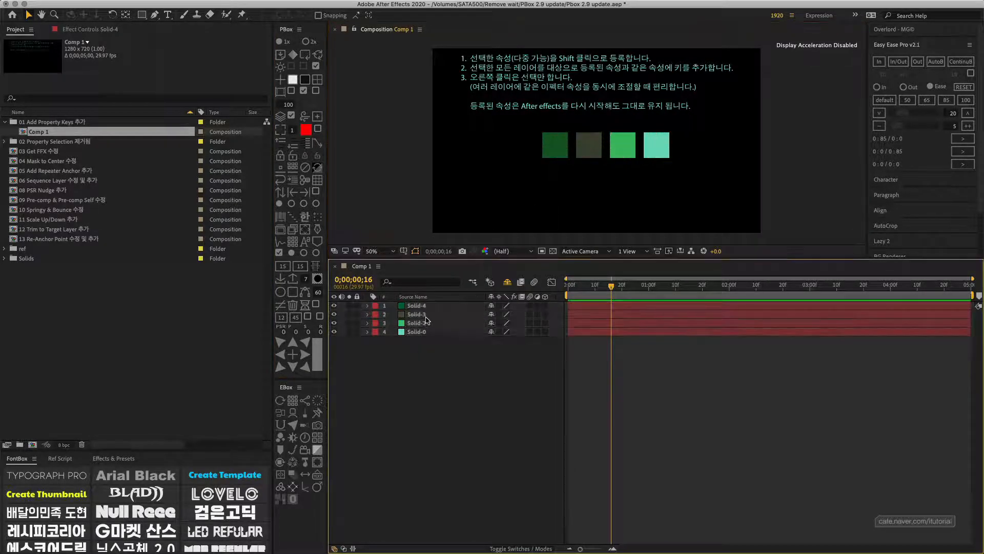
Apply the Fast Box Blur effect to Solid-2 and Solid-0
left_click_drag(435, 348, 427, 322)
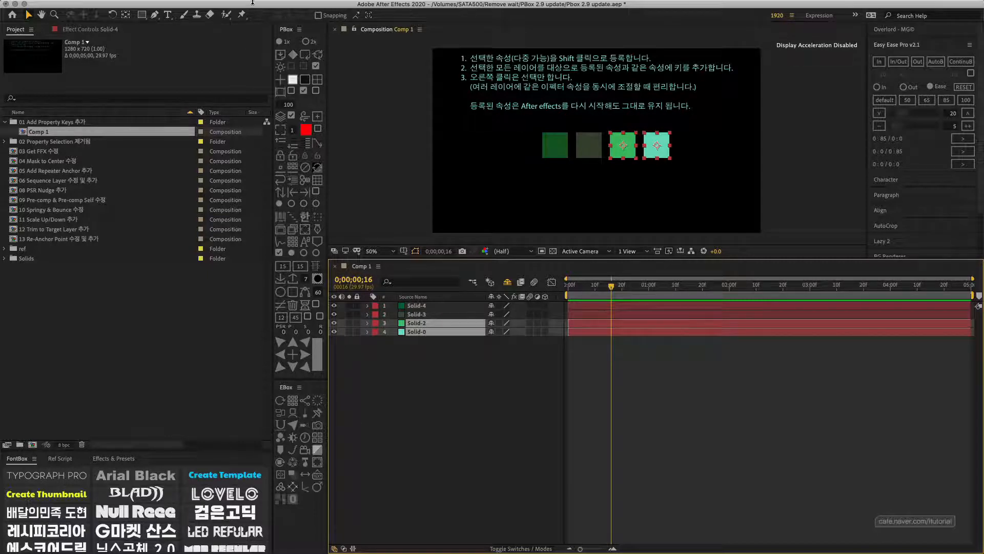
left_click(213, 4)
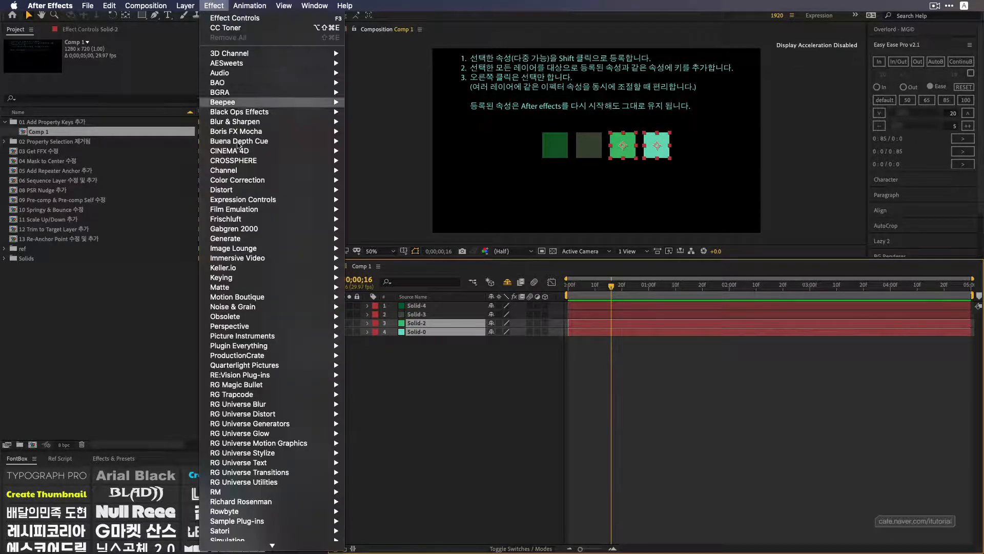
mouse_move(281, 288)
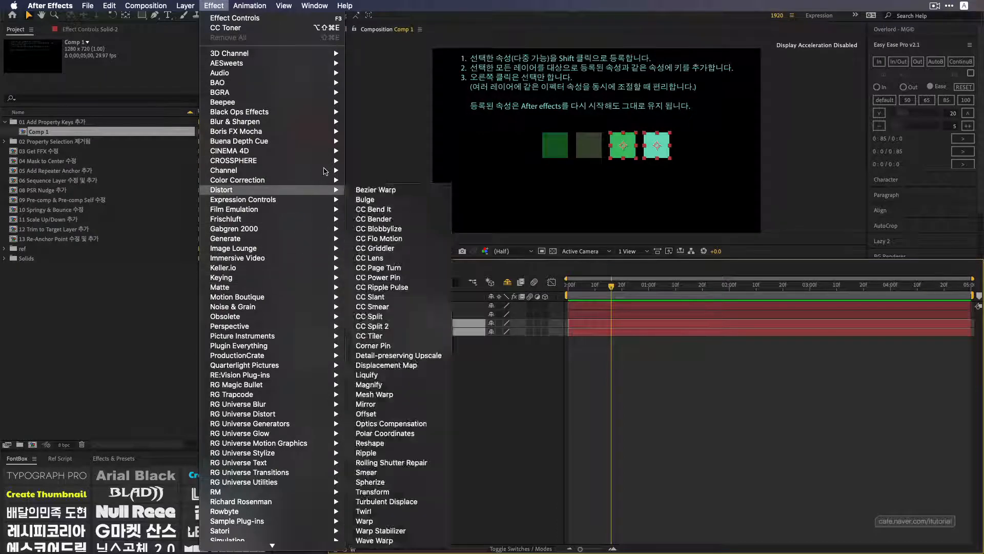
mouse_move(323, 127)
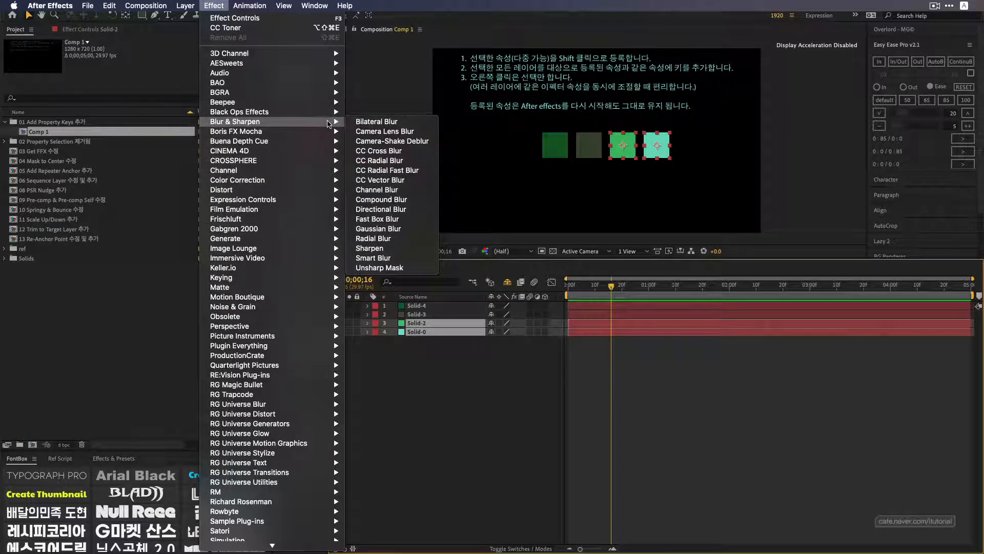
left_click(395, 222)
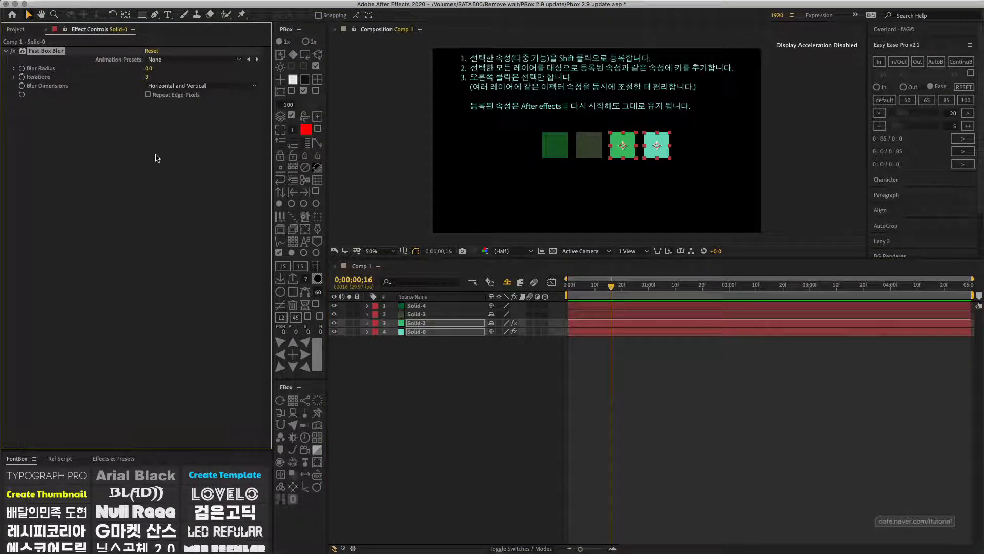
Reveal Solid-2's Fast Box Blur properties and register its Blur Radius as the PBox property for adding keys
left_click(404, 349)
left_click(367, 323)
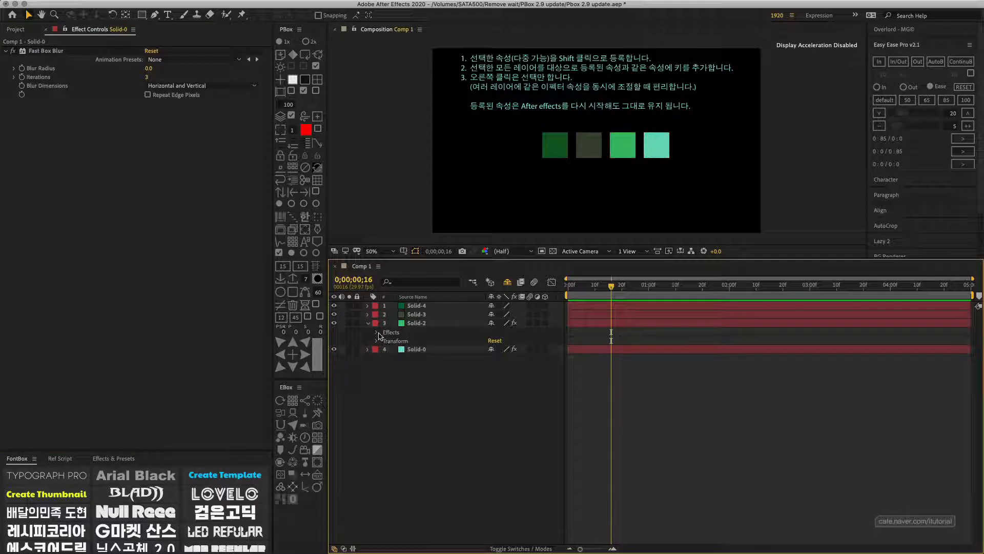
left_click(377, 332)
left_click(386, 341)
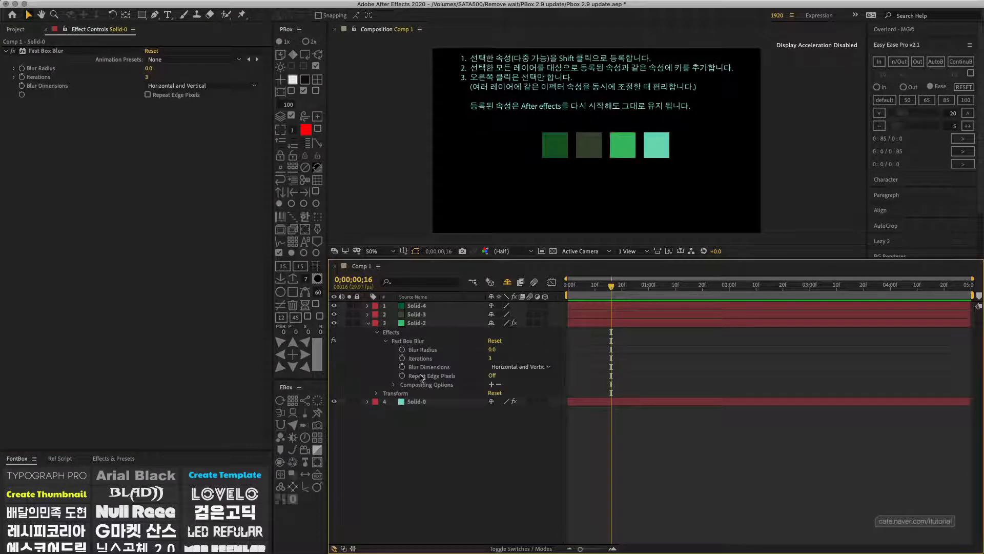
left_click(425, 350)
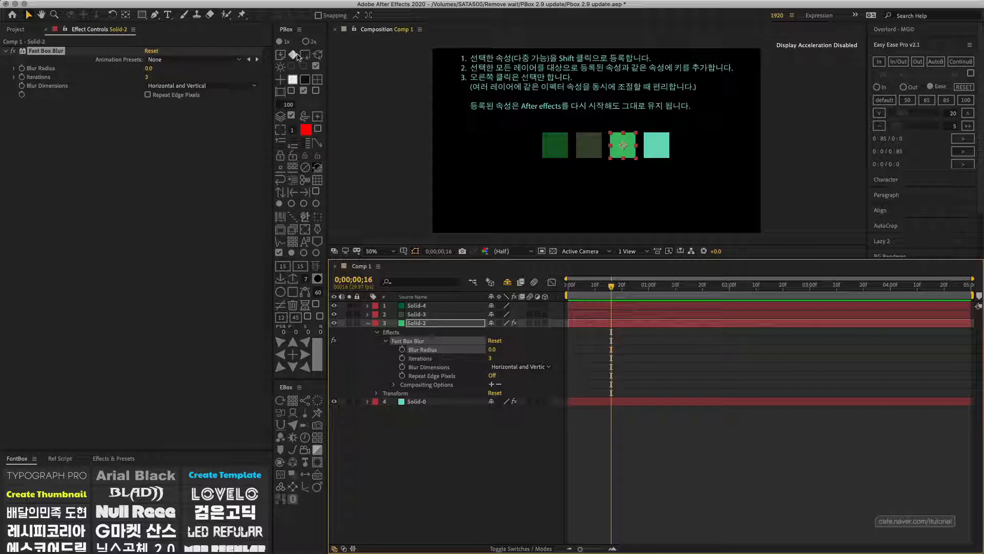
left_click(295, 56)
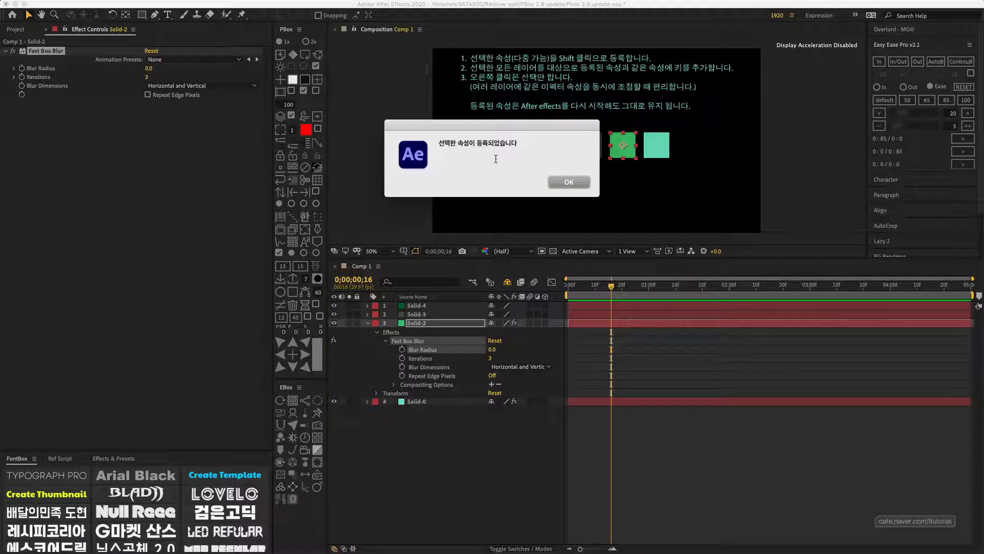
left_click(569, 183)
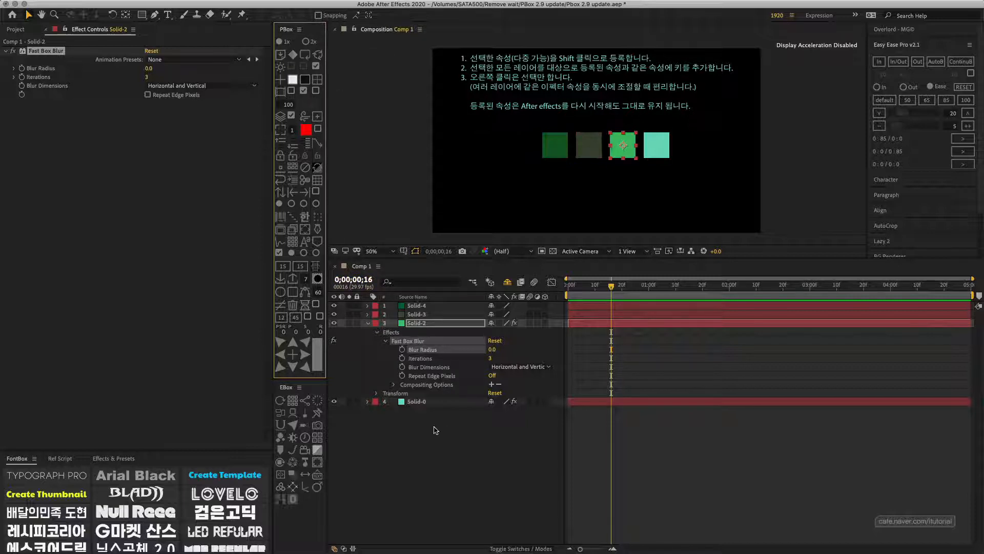
Add the registered Blur Radius keyframe to Solid-2 and Solid-0 at 0;00;00;16 and reveal Solid-0's keyframed property
left_click_drag(435, 428, 416, 330)
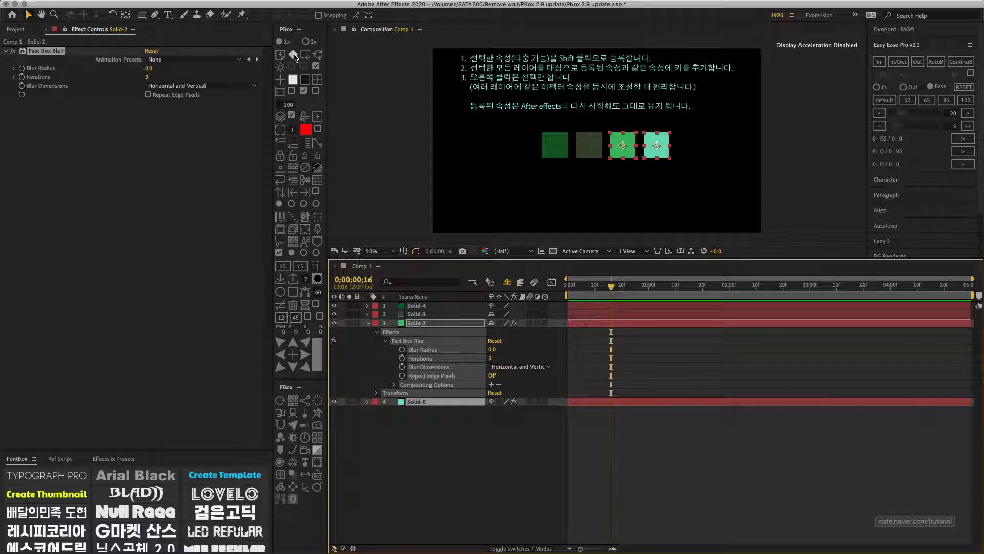
left_click(294, 56)
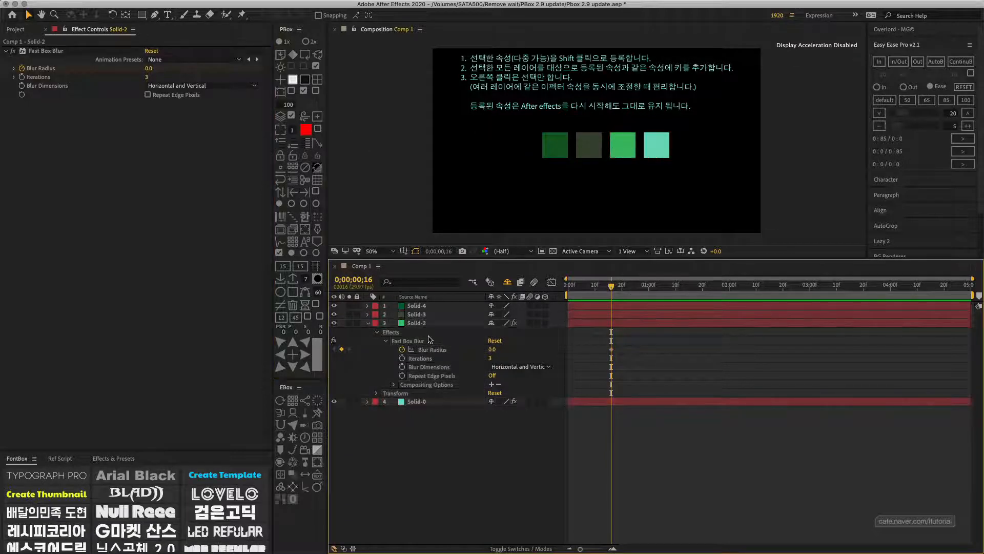
left_click(418, 404)
key("u")
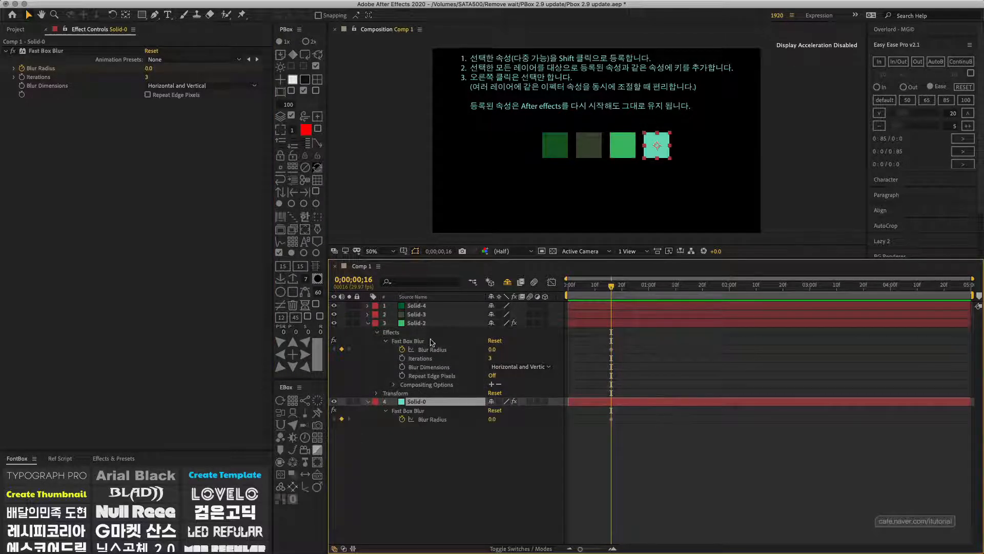
With all four solids selected, add the registered Blur Radius keyframes at 0;00;01;01, 0;00;01;17 and 0;00;02;00
left_click(419, 307)
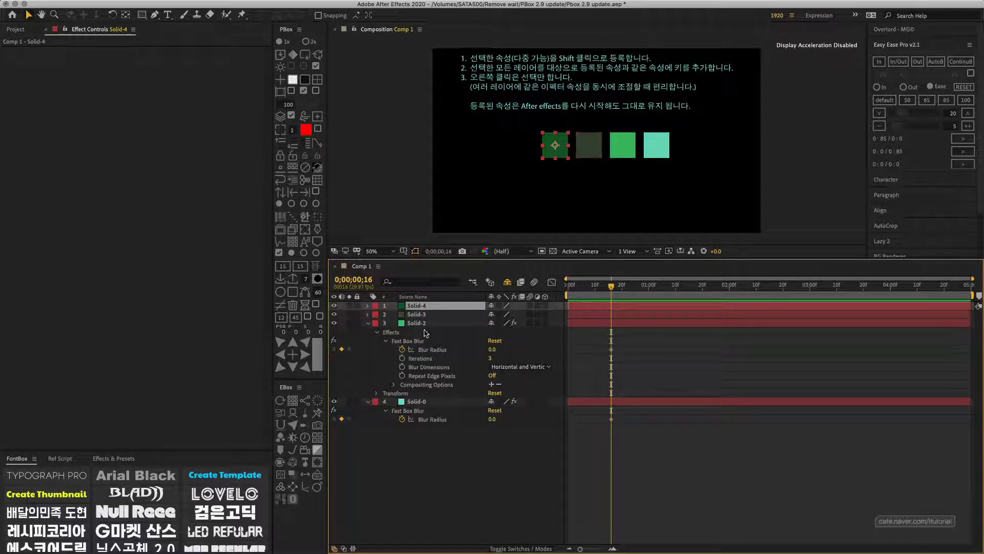
left_click_drag(460, 451, 423, 303)
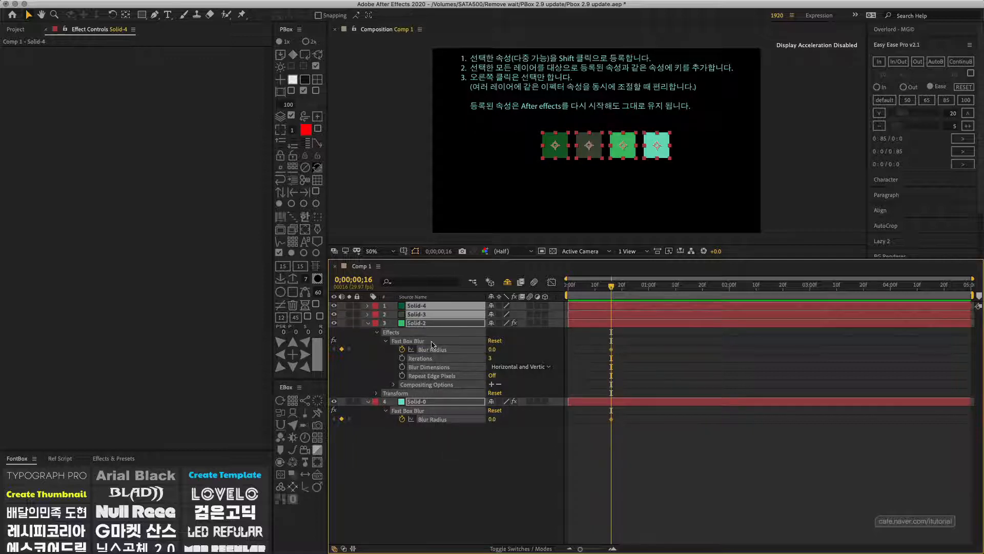
left_click_drag(642, 294, 651, 293)
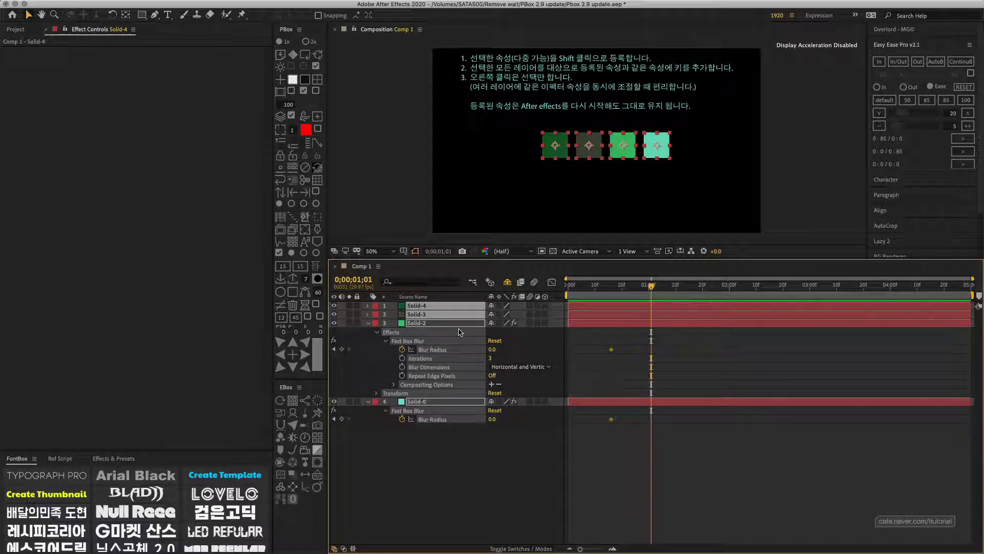
left_click(295, 65)
left_click(692, 286)
left_click_drag(692, 287, 694, 286)
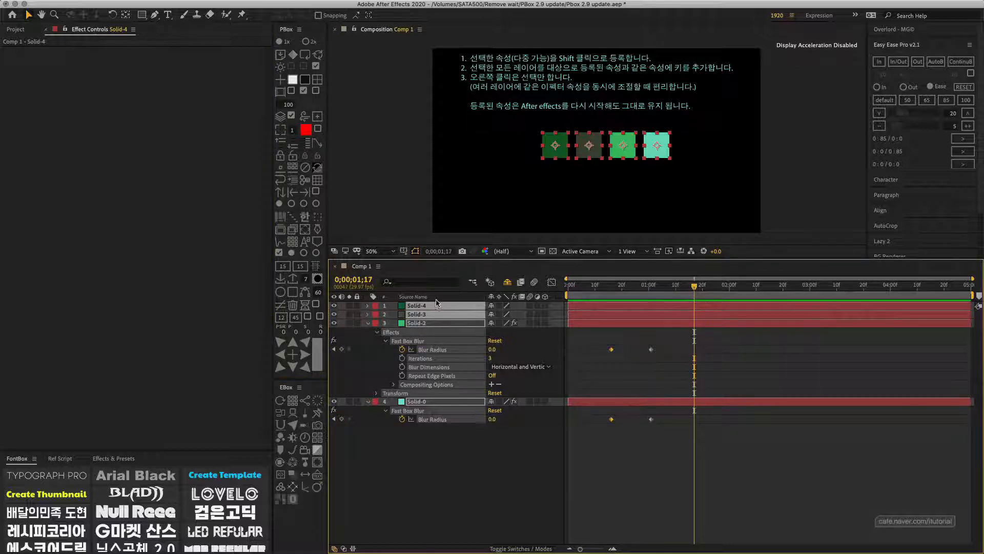
left_click(293, 55)
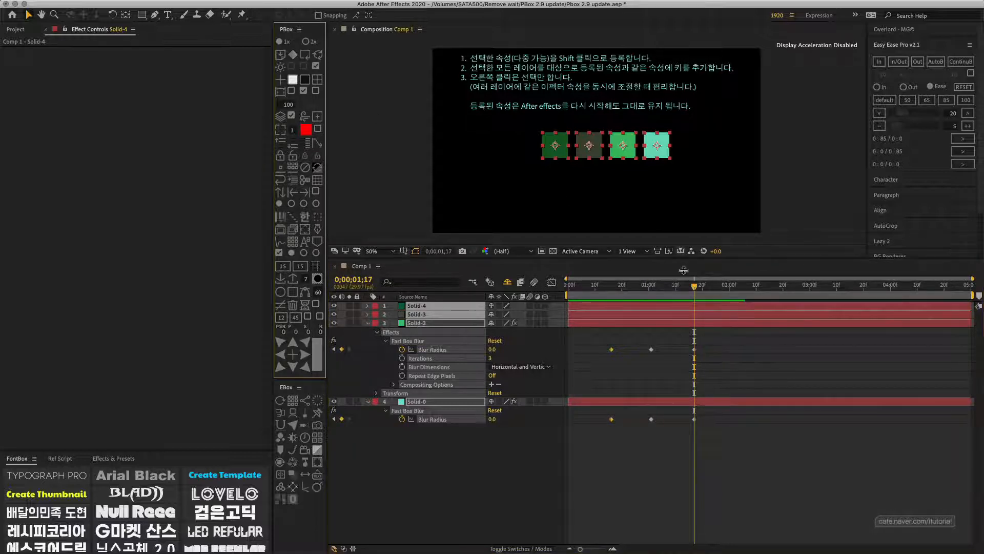
left_click(729, 286)
left_click(294, 56)
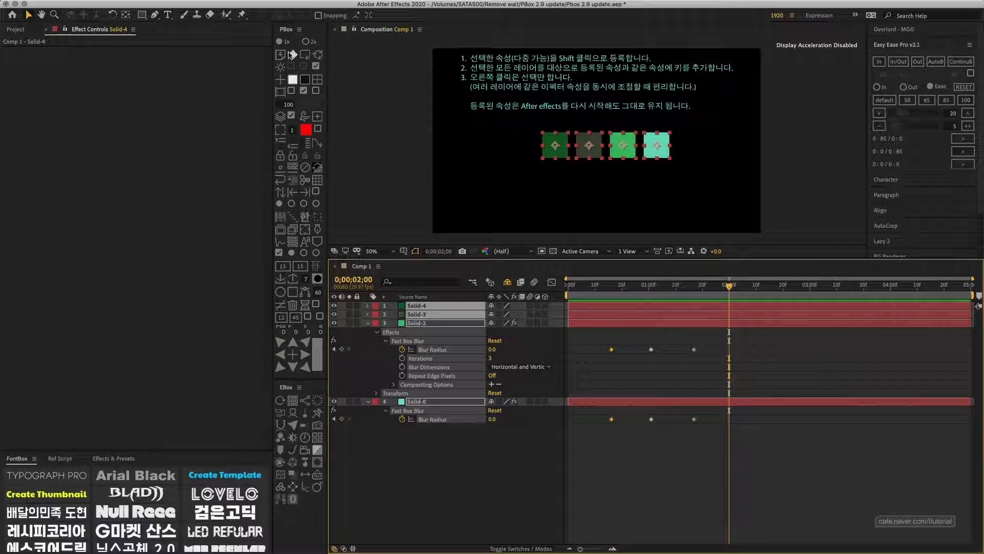
Collapse the layers and copy Solid-2's keyframed Fast Box Blur onto Solid-3 and Solid-4 at 0;00;00;28
left_click_drag(729, 285, 643, 286)
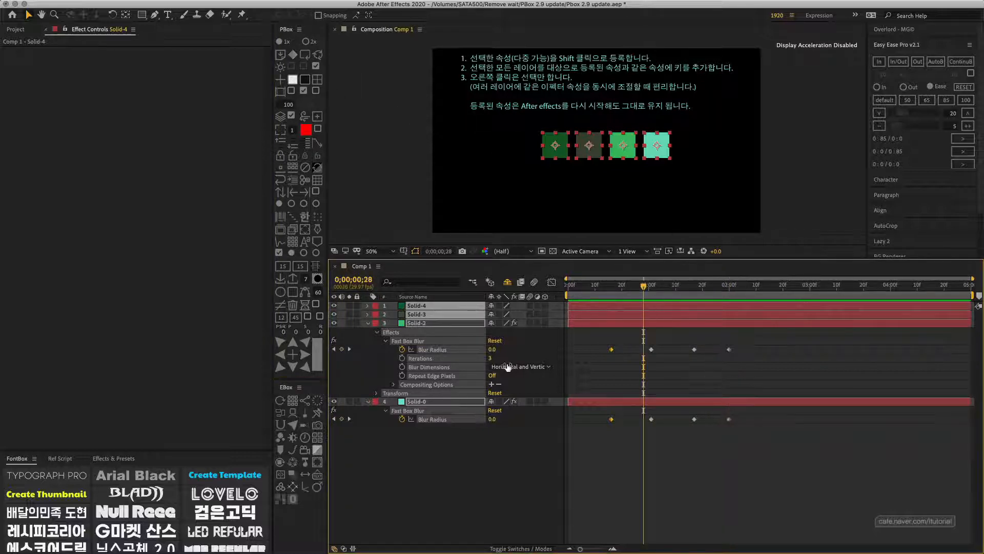
left_click(368, 323)
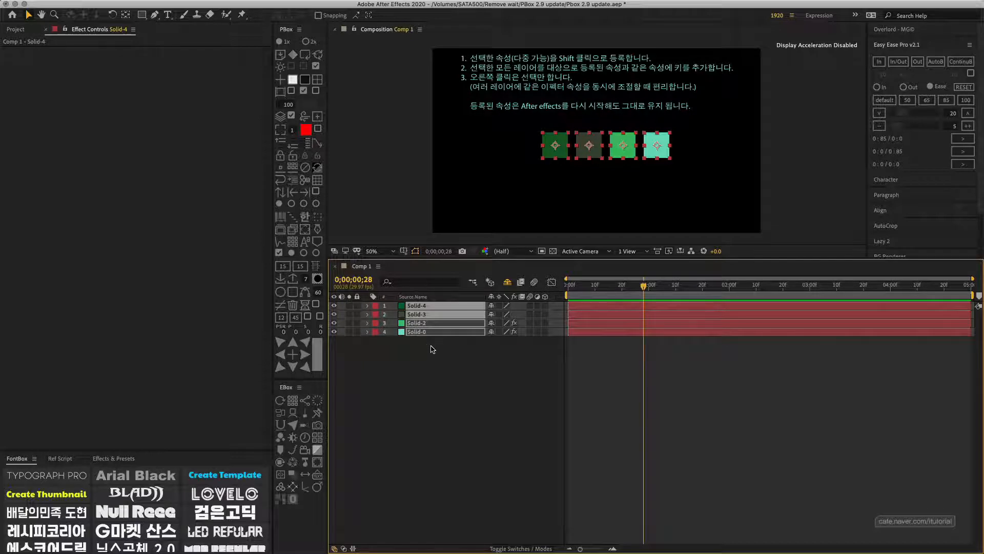
left_click_drag(433, 350, 421, 309)
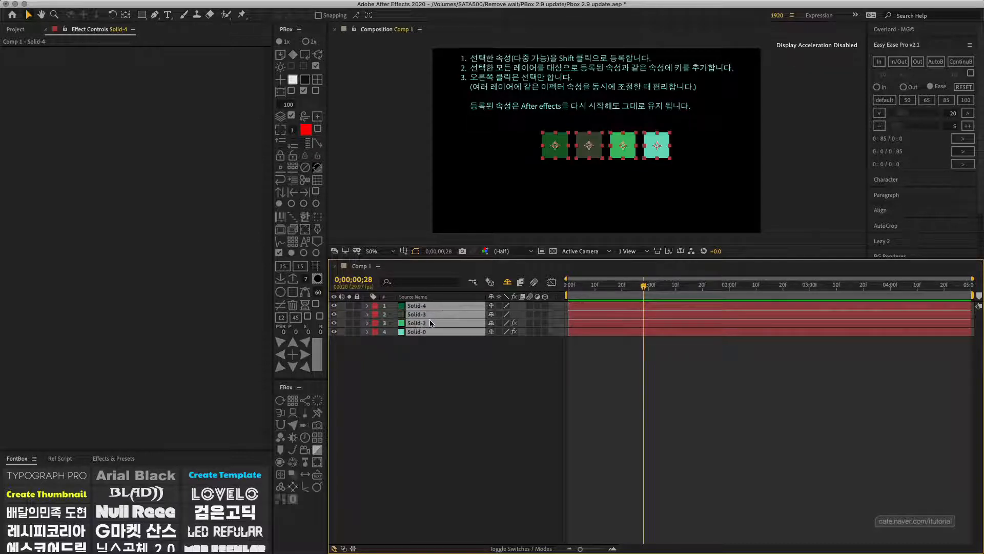
left_click(430, 349)
left_click(424, 323)
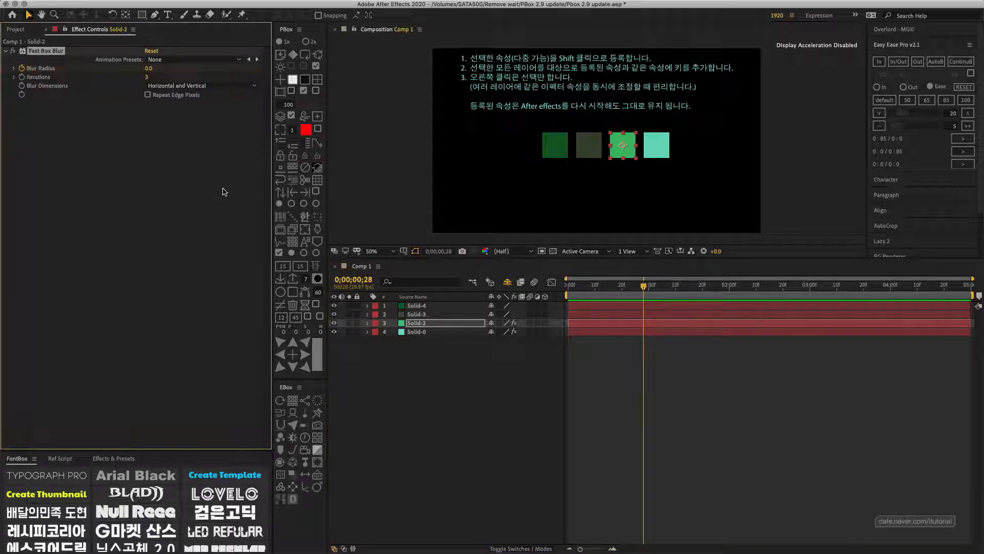
left_click(422, 314)
left_click(422, 306, "shift")
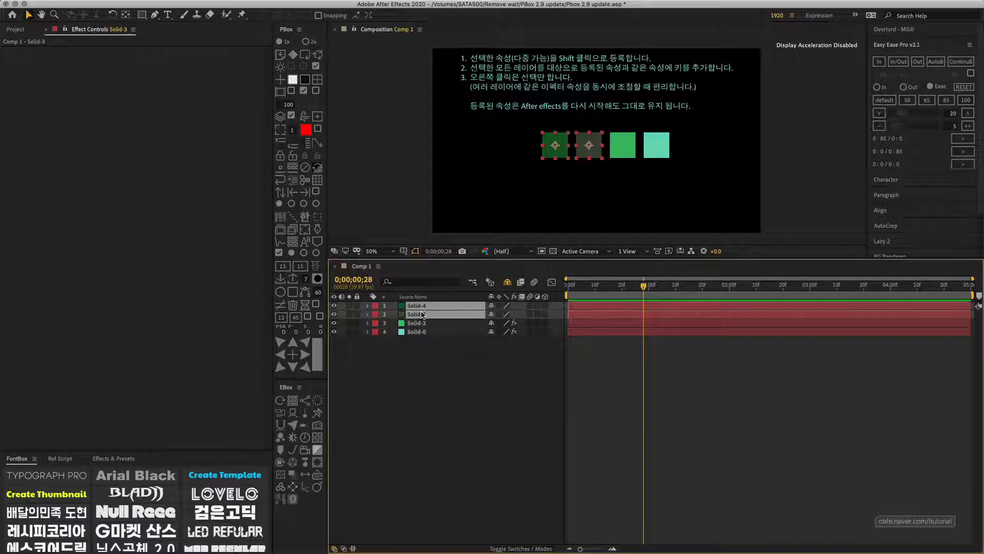
key("super+v")
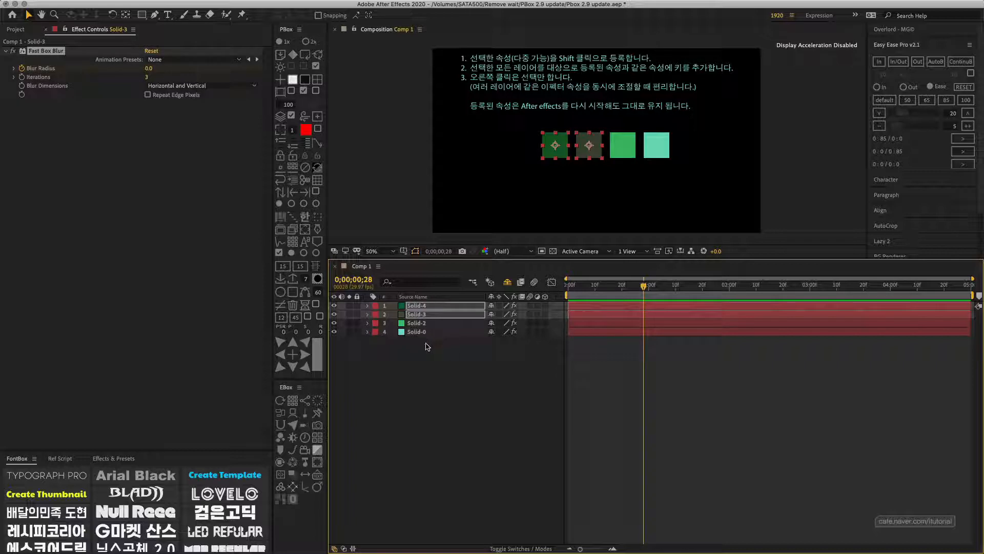
Select and expand all four solids, set the Fast Box Blur's Blur Radius to 15 on Solid-3, and leave only Solid-3 selected
left_click(426, 345)
key("super+a")
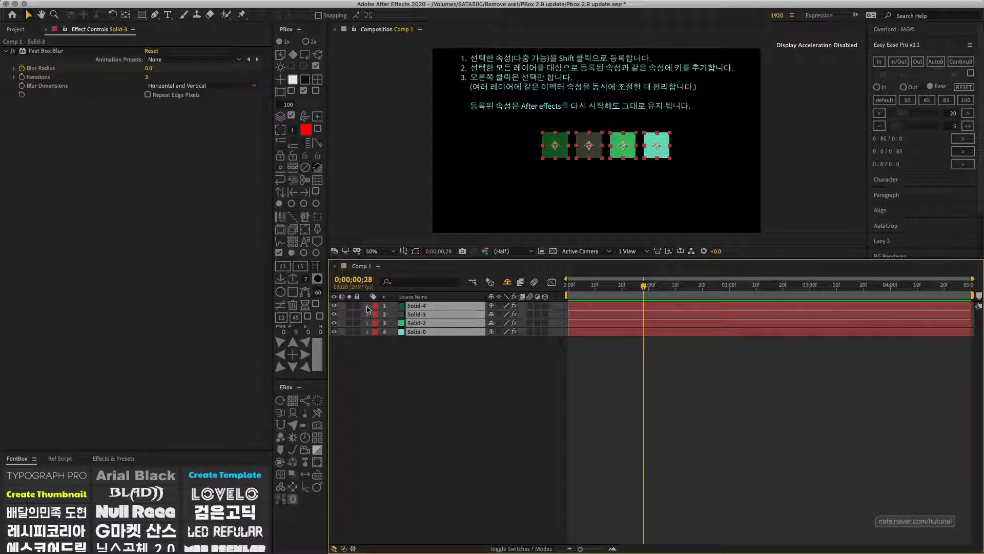
left_click(367, 306)
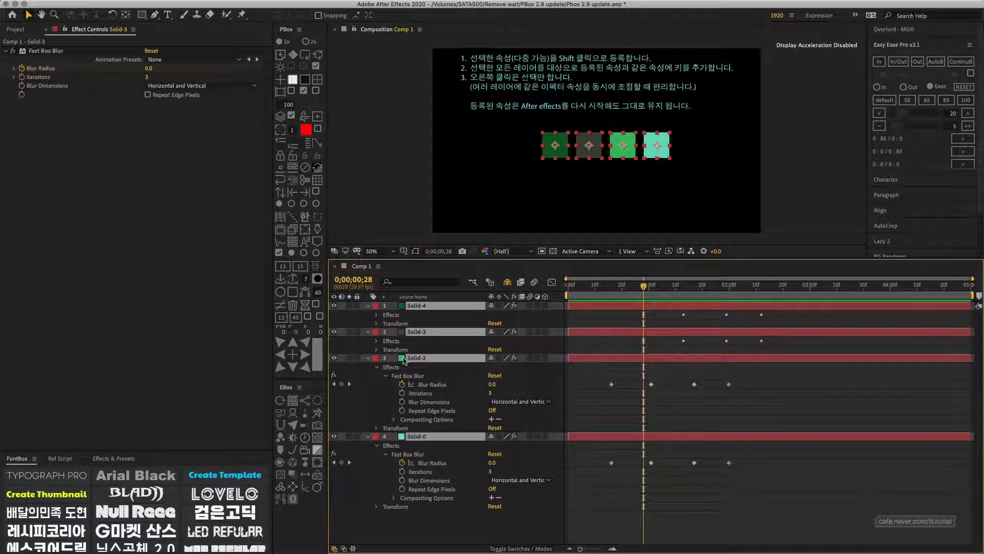
left_click(39, 71)
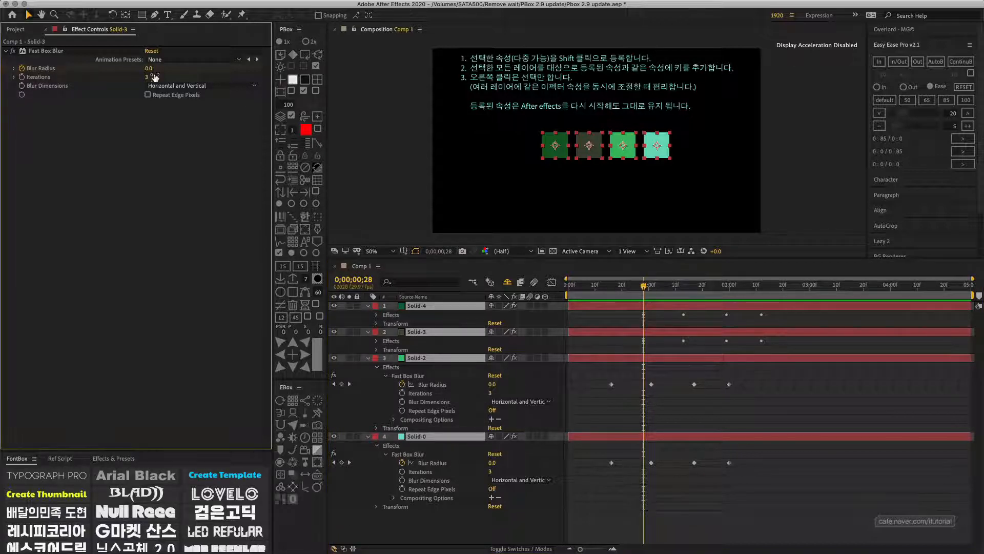
left_click_drag(149, 70, 156, 71)
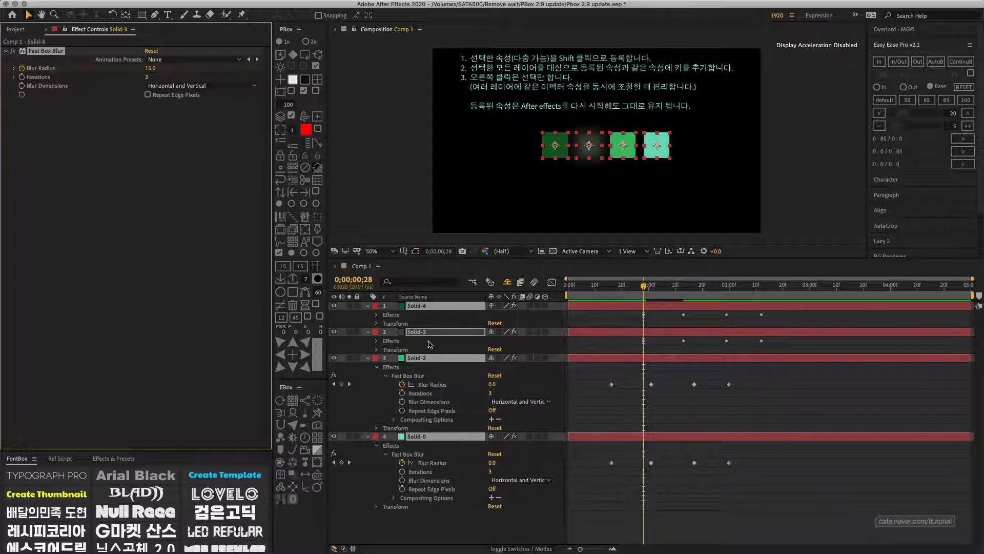
left_click(419, 347)
left_click(421, 333)
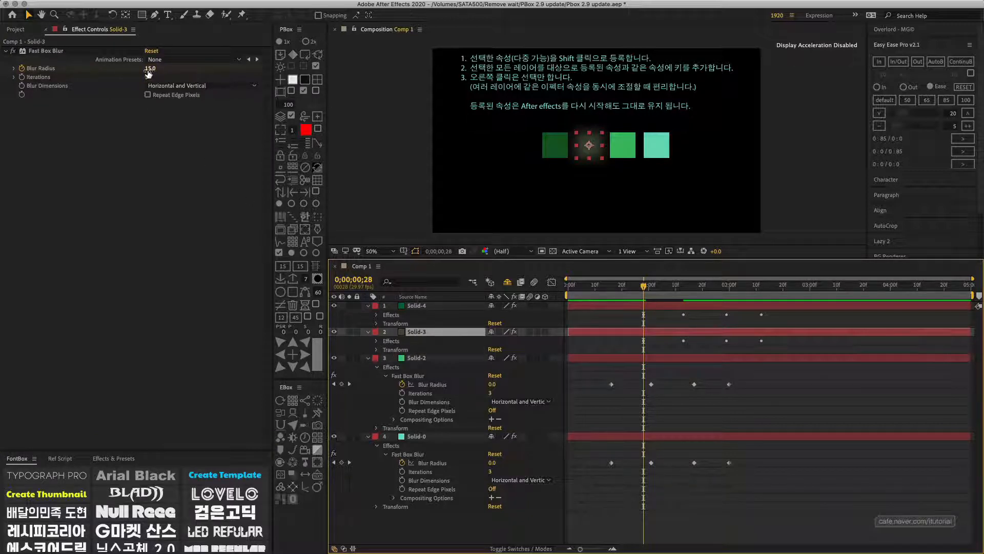
Try to adjust the Blur Radius individually on Solid-3 and Solid-4, then reselect all four solids
left_click_drag(149, 69, 148, 68)
left_click(417, 307)
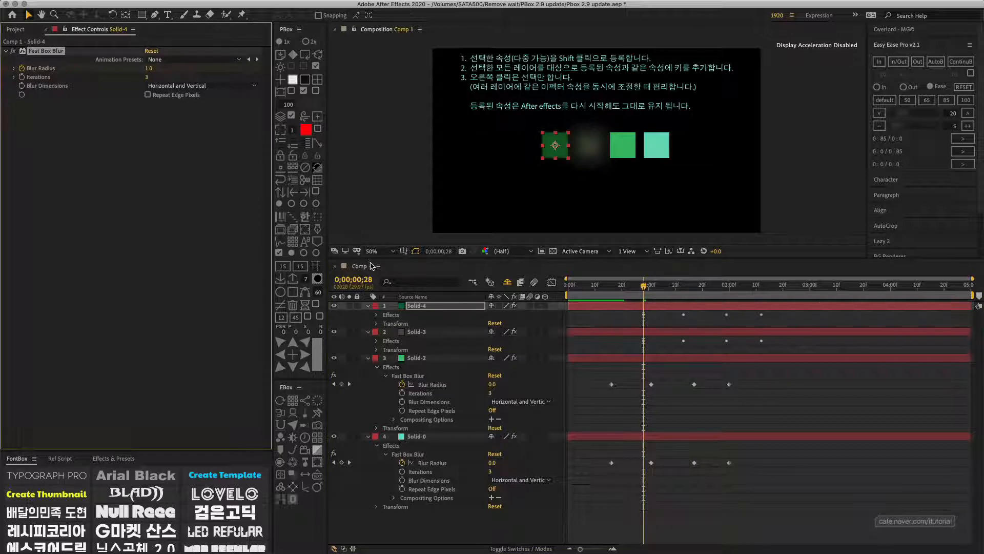
key("ctrl+Down")
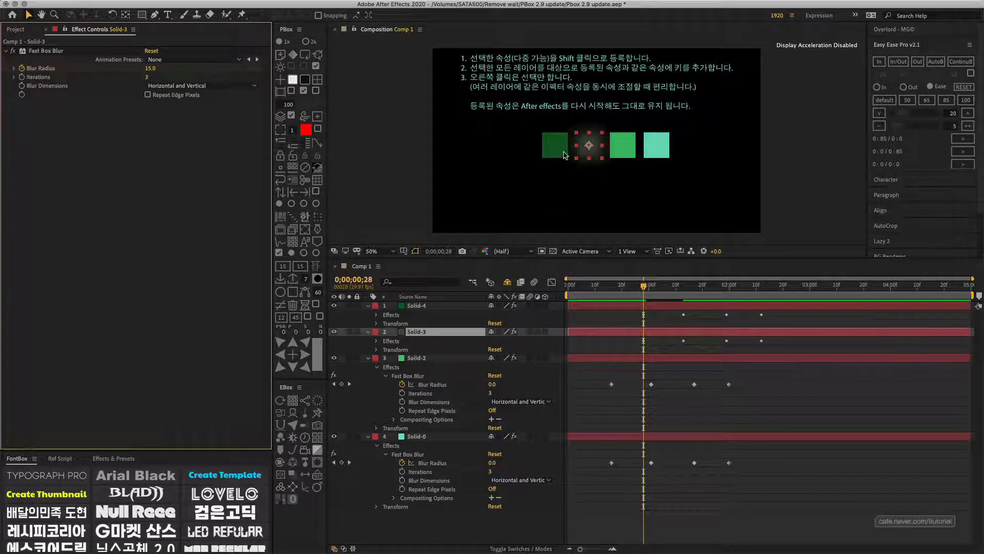
key("ctrl+a")
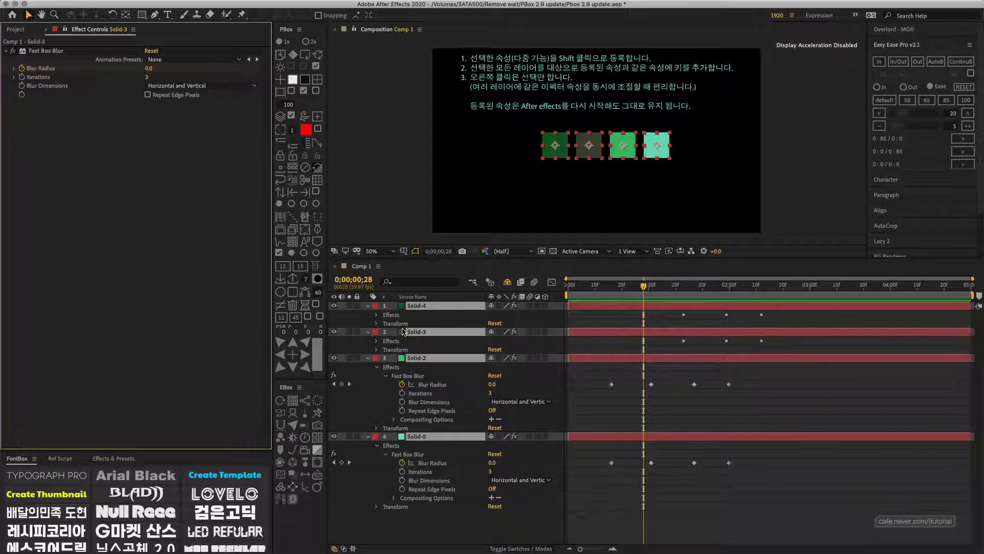
Select Solid-2's Blur Radius property and check which property is registered for Add Property Keys
left_click(432, 385)
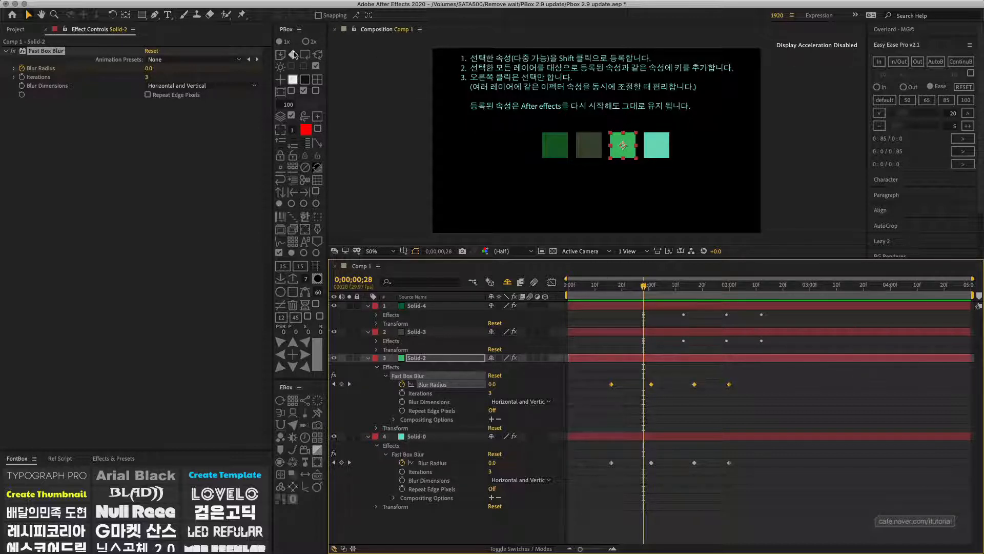
left_click(379, 392)
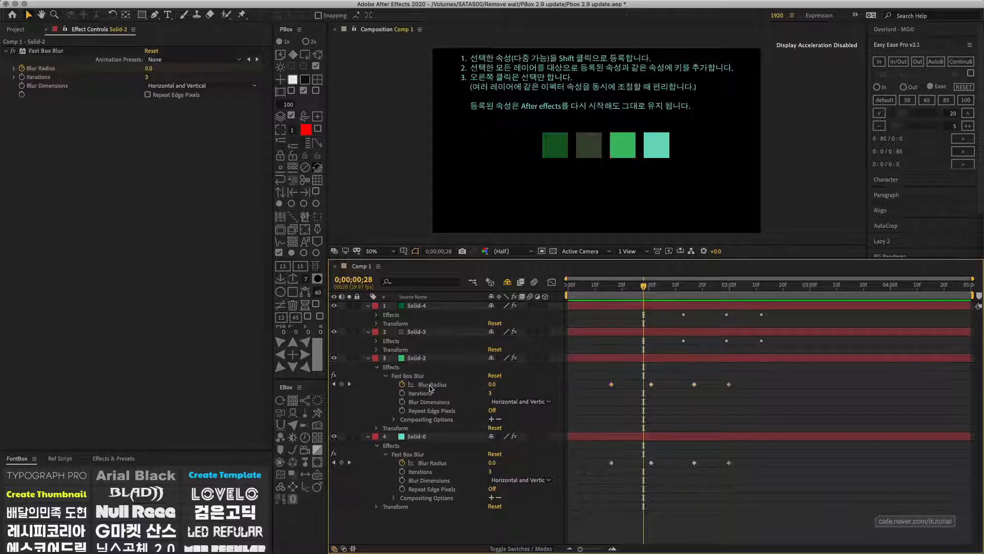
left_click(431, 385)
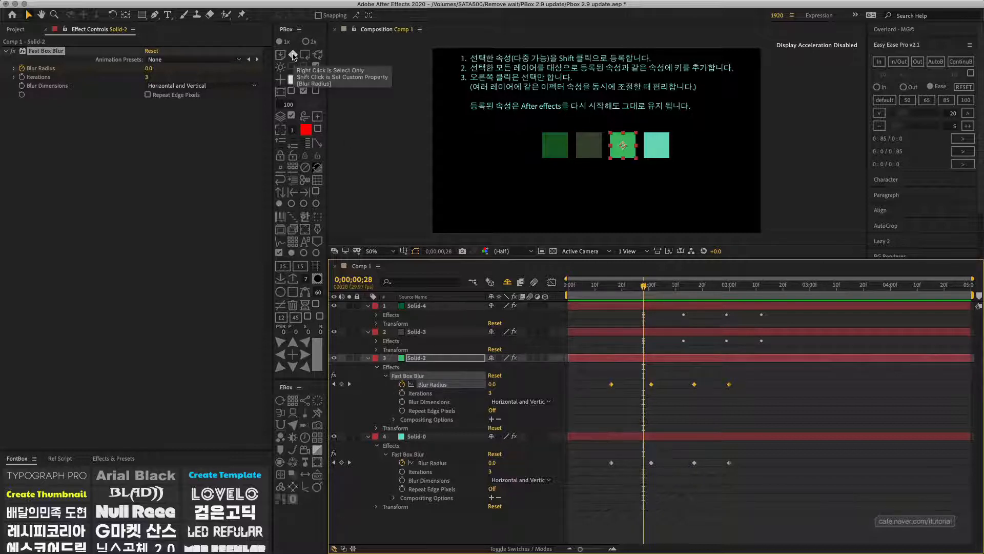
Collapse the properties of all four solids and leave all of the layers selected
left_click(368, 357)
left_click(368, 367)
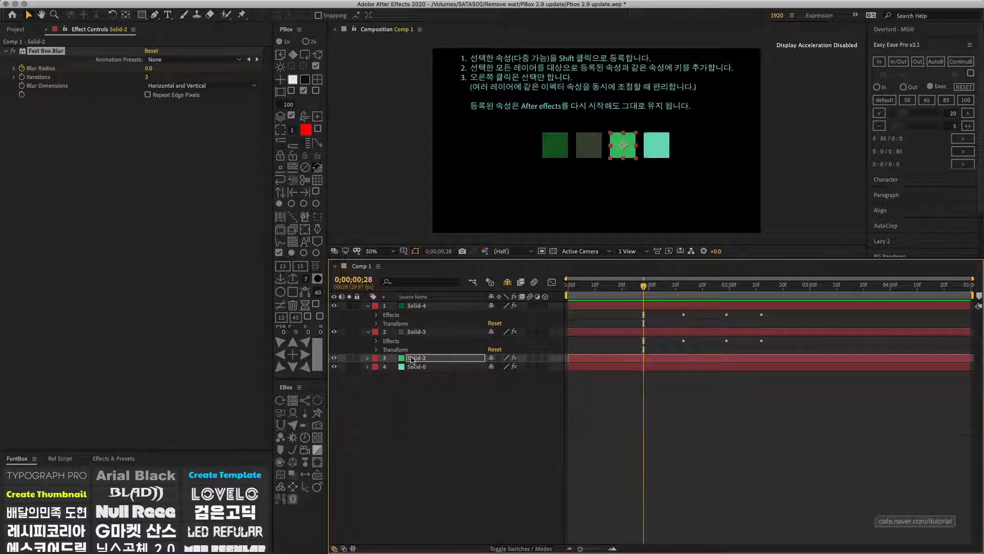
left_click_drag(449, 408, 415, 304)
left_click(368, 306)
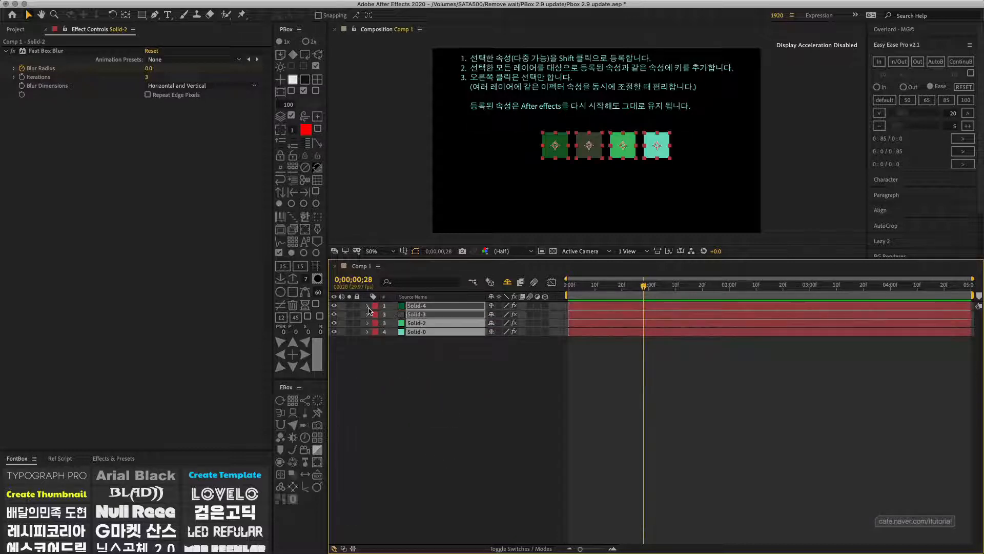
left_click(431, 356)
key("super+a")
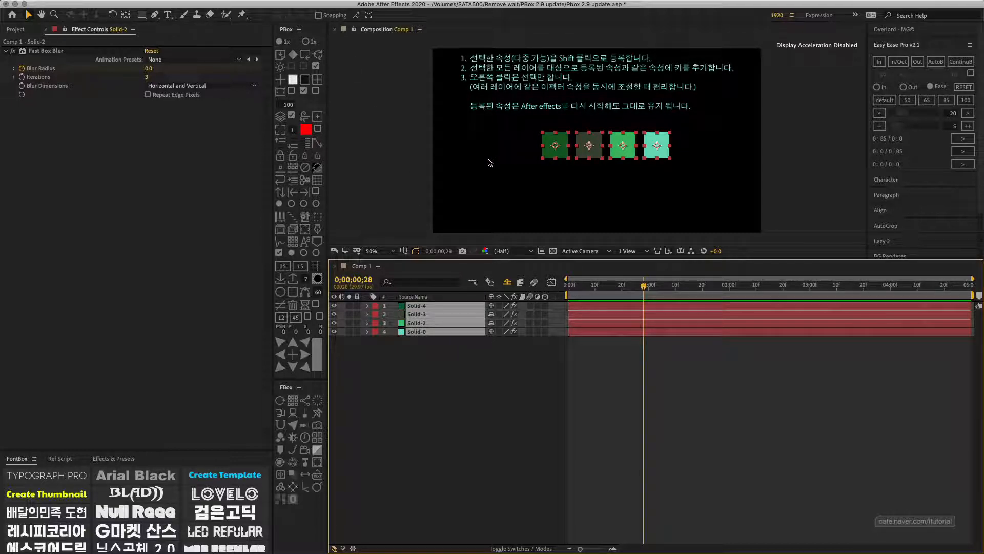
Select the registered Blur Radius on all four solids, set it to 10 at 0;00;00;28, and reveal their keyframed properties
left_click(415, 364)
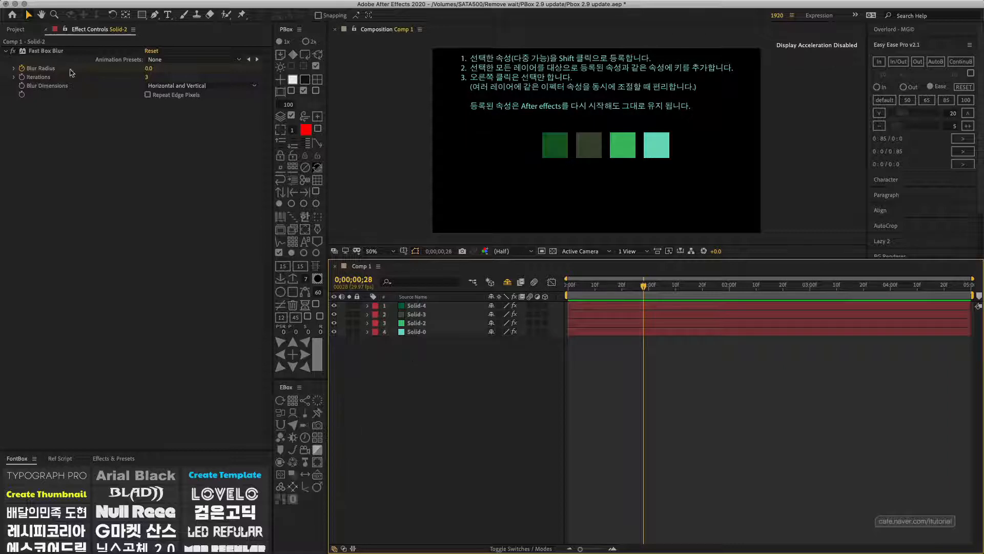
left_click(48, 52)
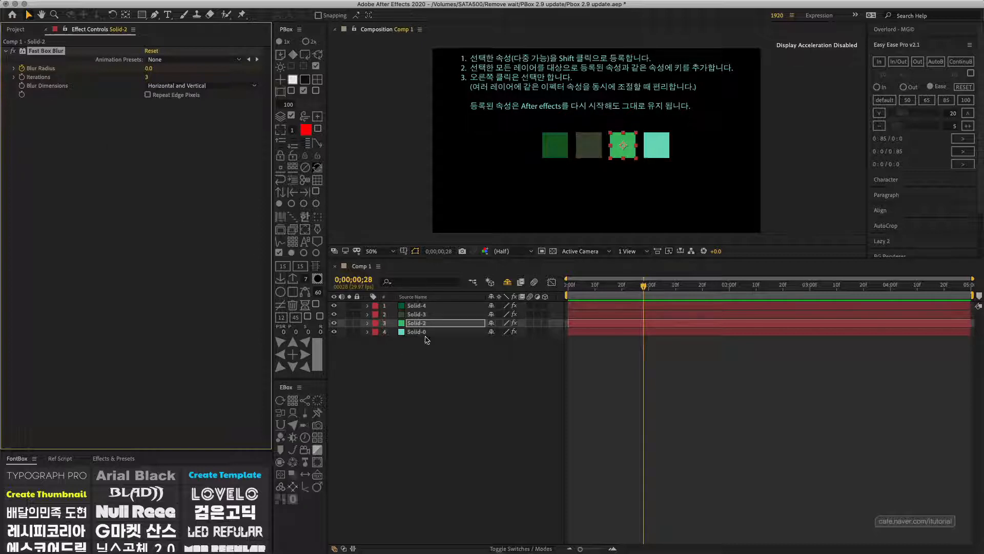
left_click_drag(431, 355, 421, 302)
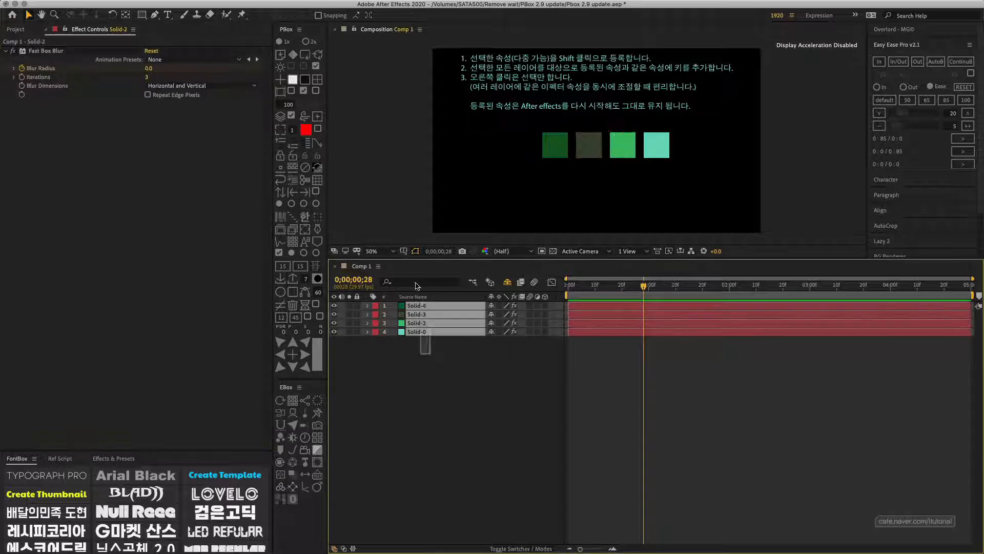
left_click(293, 54)
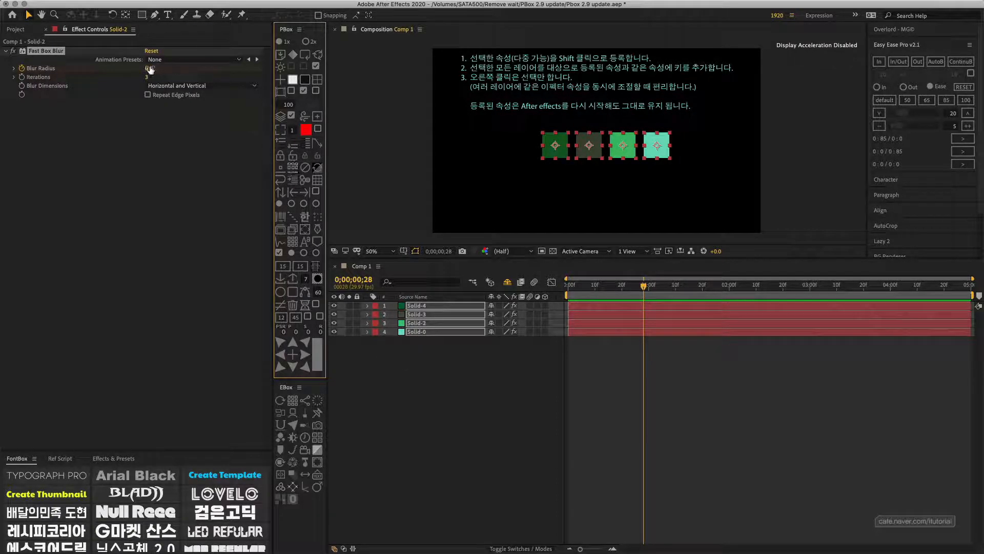
left_click_drag(149, 68, 203, 126)
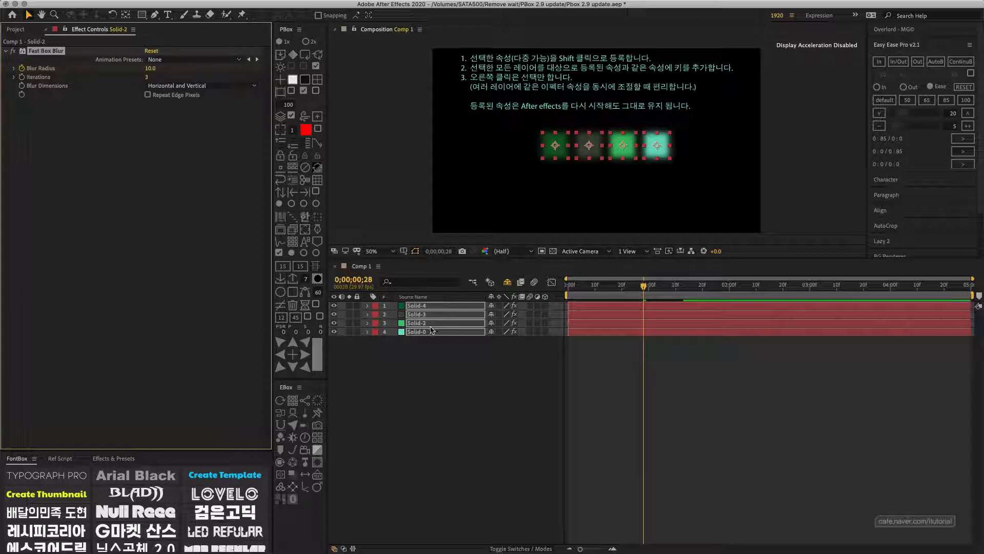
left_click(362, 267)
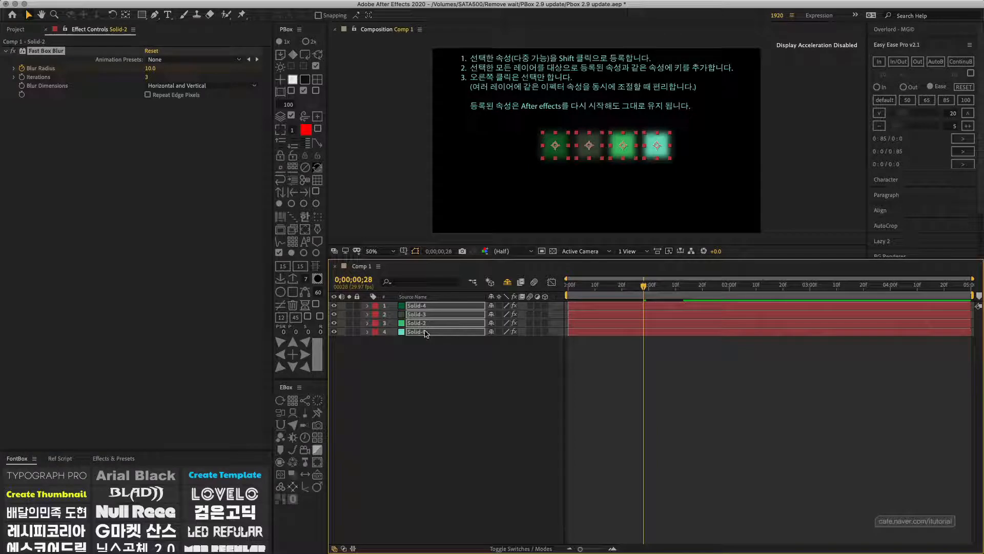
key("u")
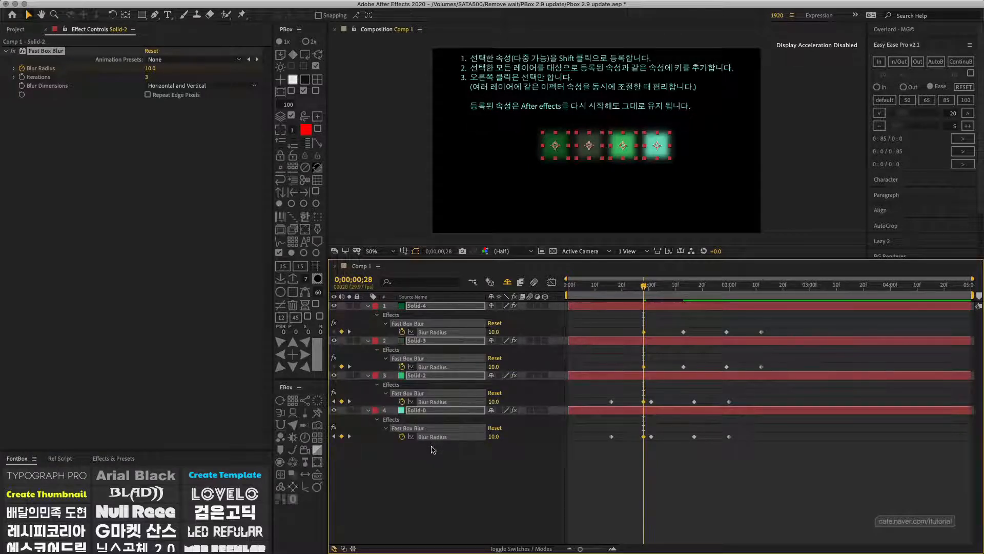
Reselect all four solids with their registered Blur Radius, set it to 26 on all of them, and collapse and deselect the layers
left_click(425, 307)
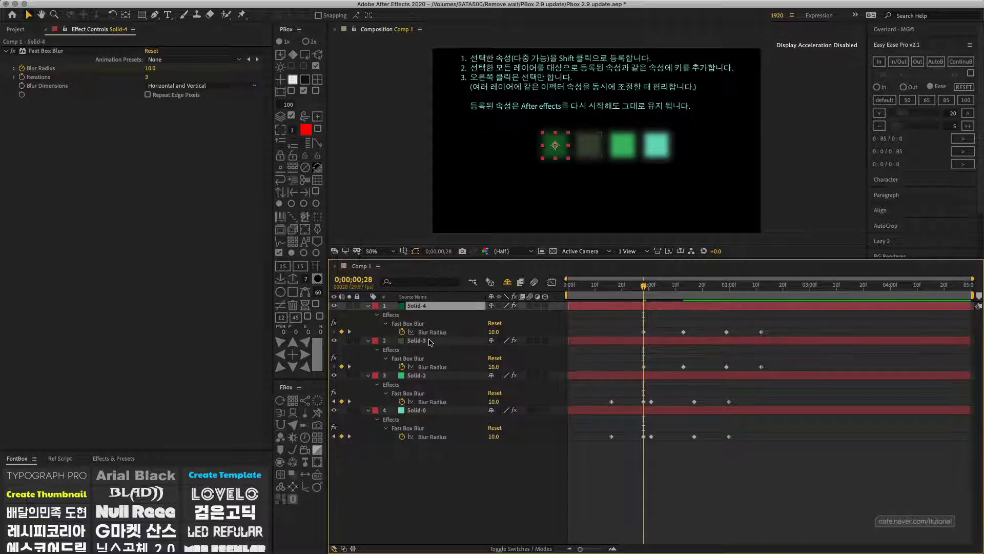
left_click(421, 343, "shift")
left_click(422, 379, "shift")
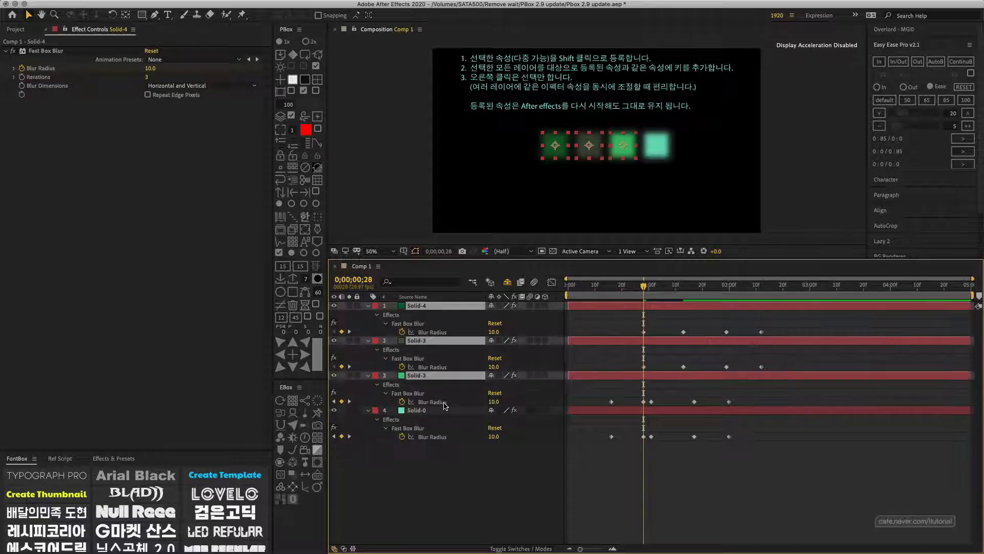
left_click(422, 412, "shift")
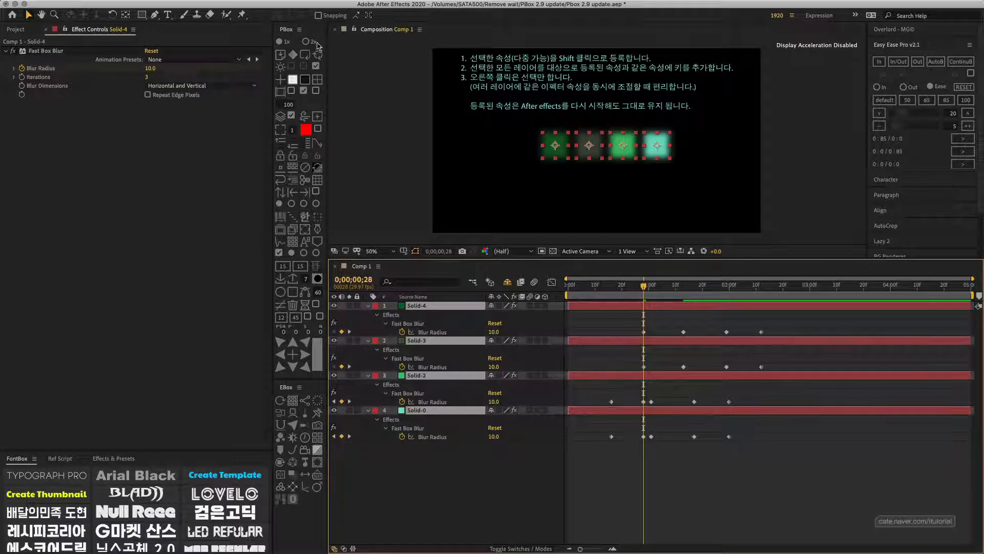
left_click(292, 55)
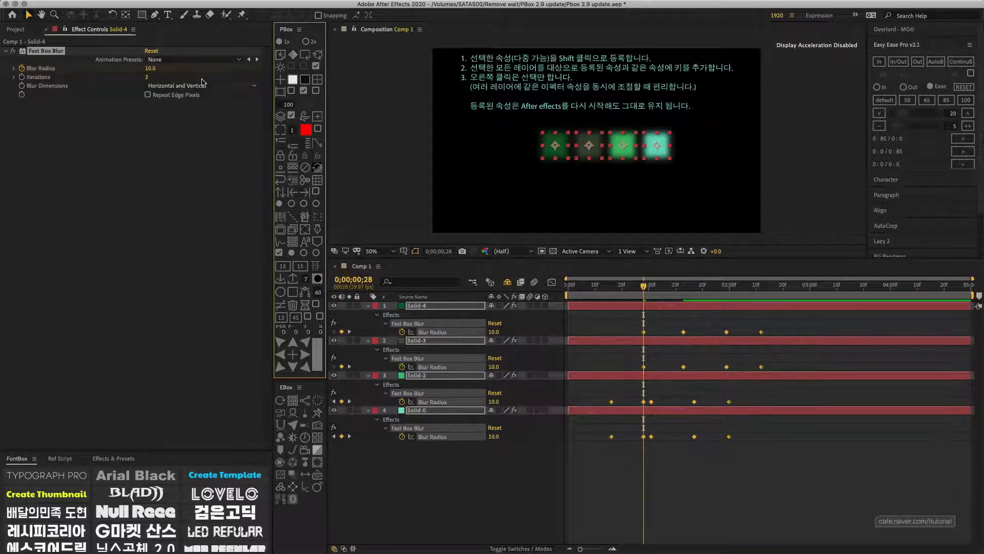
mouse_move(149, 68)
left_mouse_down()
mouse_move(138, 70)
mouse_move(153, 72)
left_mouse_up()
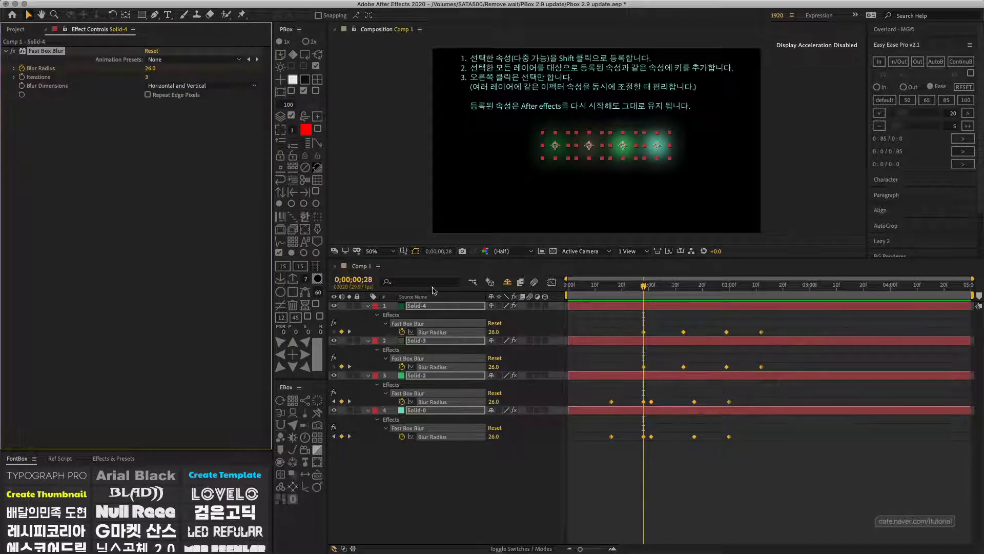
left_click(369, 306)
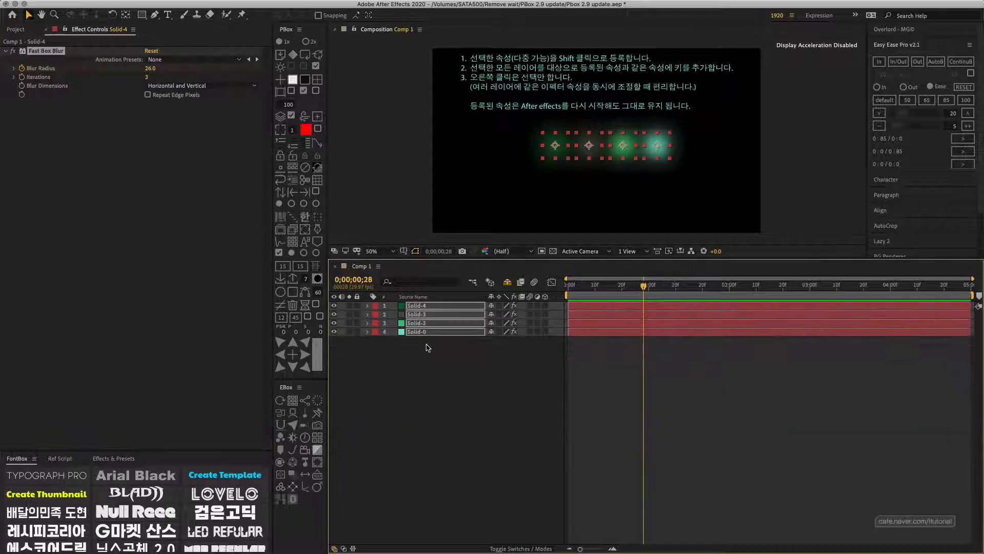
left_click_drag(440, 354, 421, 302)
left_click(406, 354)
Expand Solid-0's Transform group and register its Rotation property in PBox's Add Property Keys
left_click(368, 332)
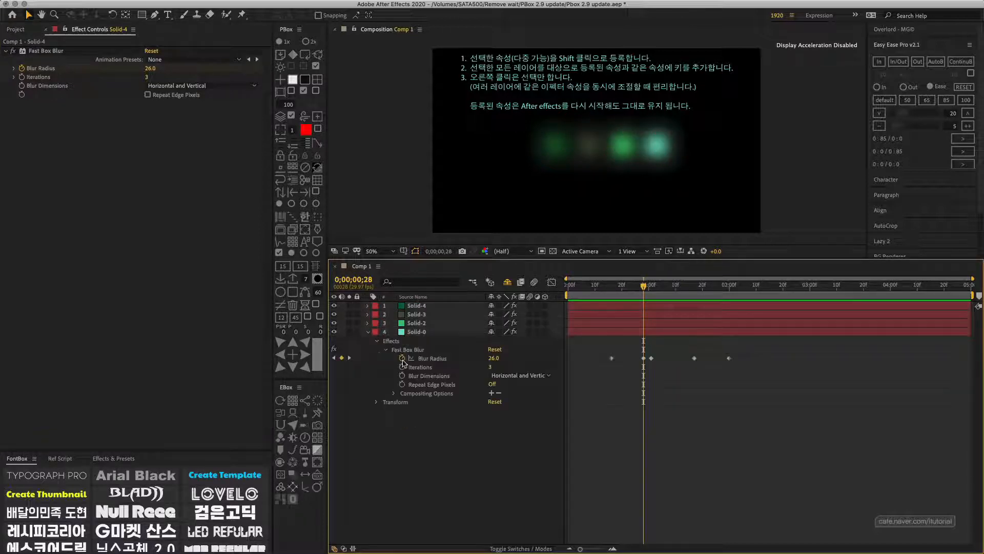
left_click(378, 341)
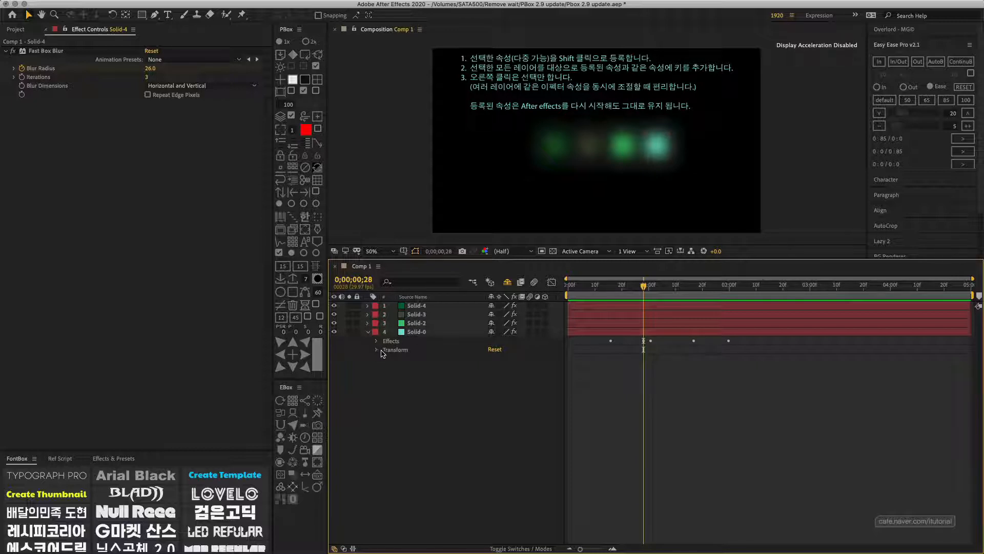
left_click(378, 351)
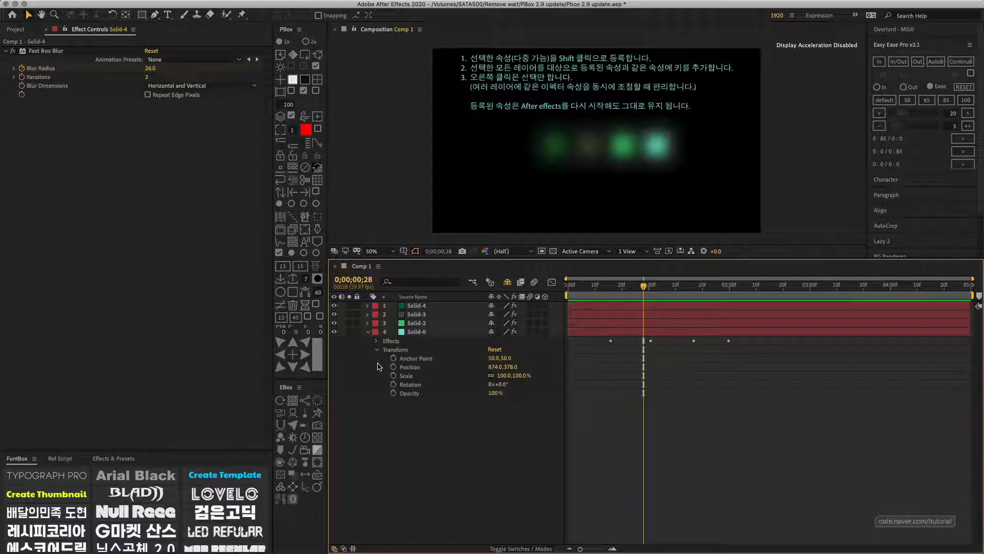
left_click(415, 384)
left_click(292, 56)
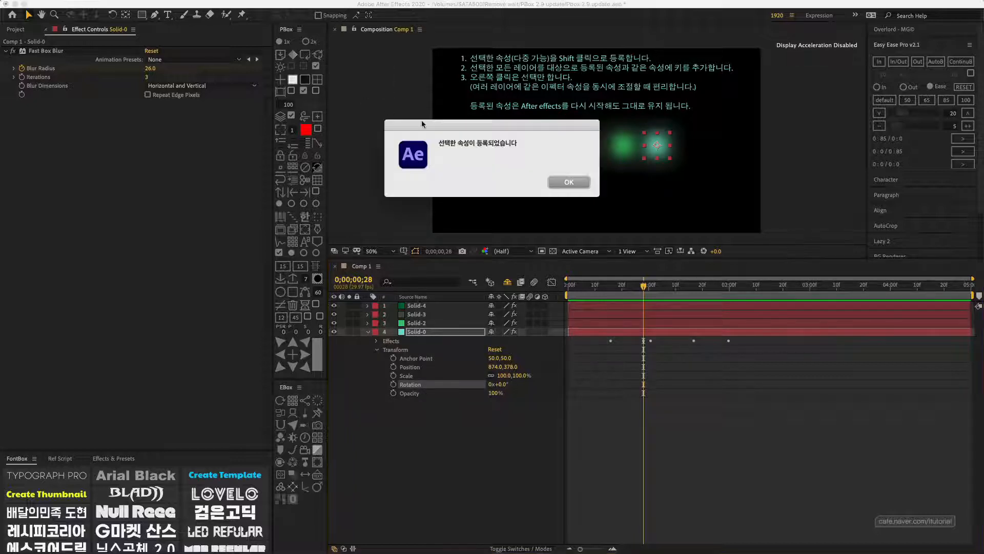
left_click(574, 180)
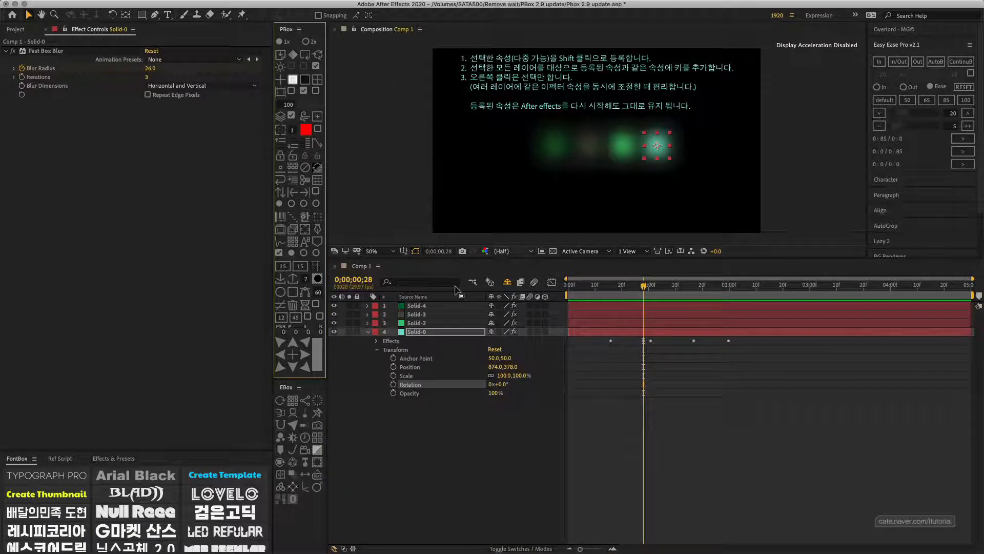
Select only the registered Rotation on all four solids, rotate them together to -34°, and collapse Solid-0
left_click(368, 332)
left_click_drag(433, 358, 413, 305)
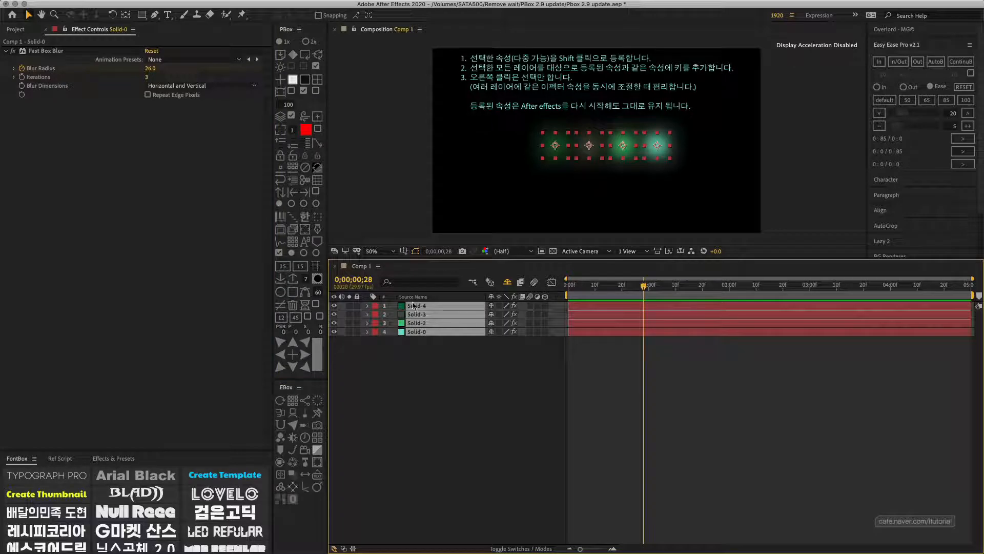
left_click(411, 349)
left_click(416, 331)
left_click(368, 332)
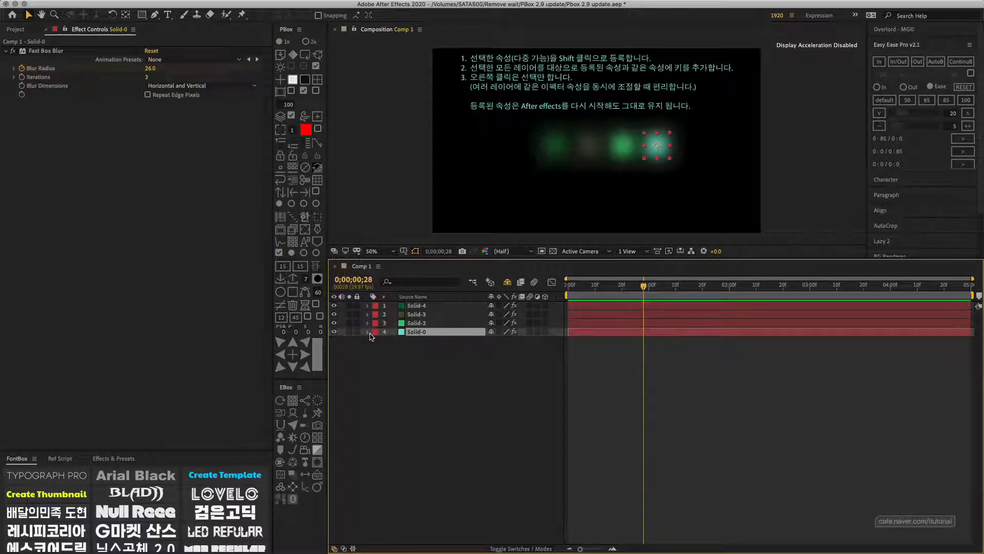
left_click(427, 307)
left_click(423, 332, "shift")
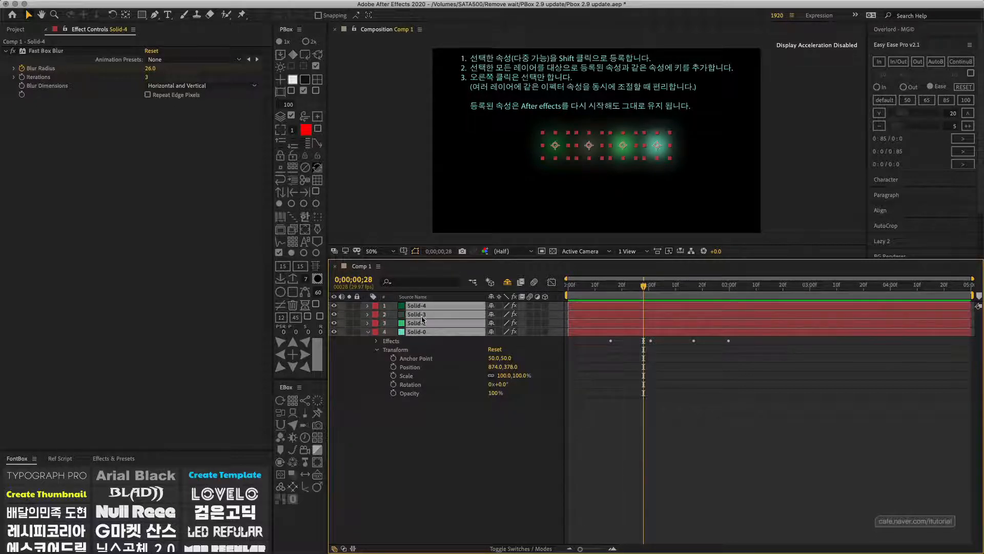
right_click(294, 55)
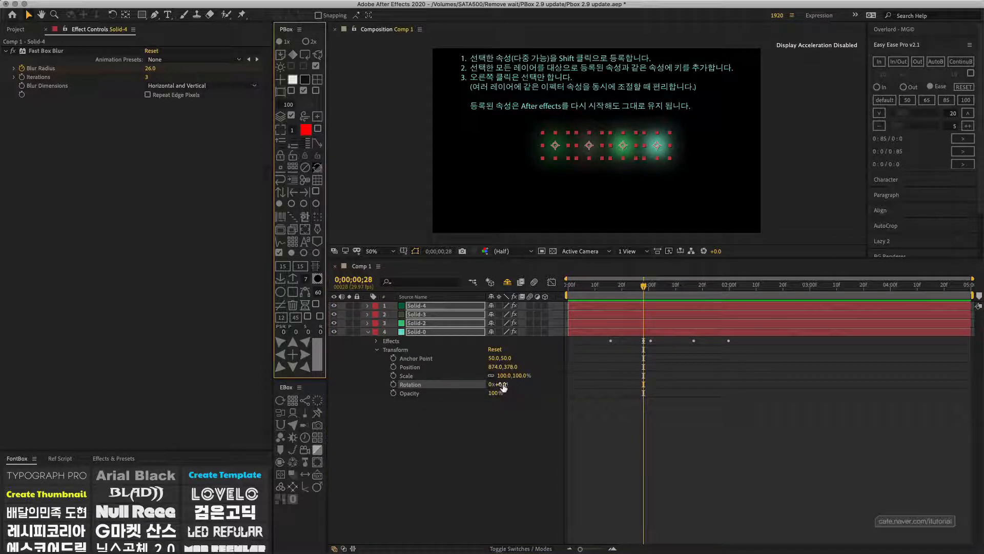
left_click_drag(505, 384, 490, 426)
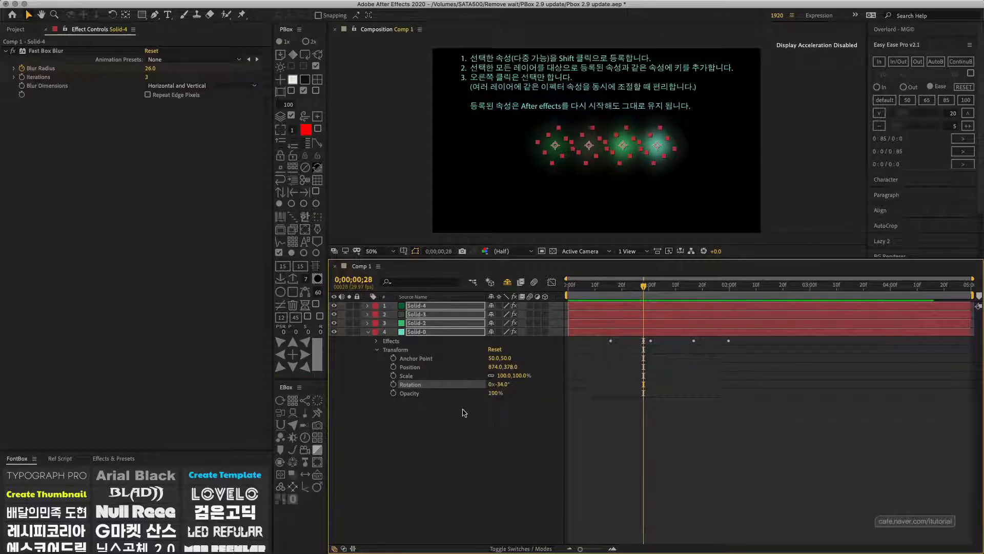
left_click(367, 332)
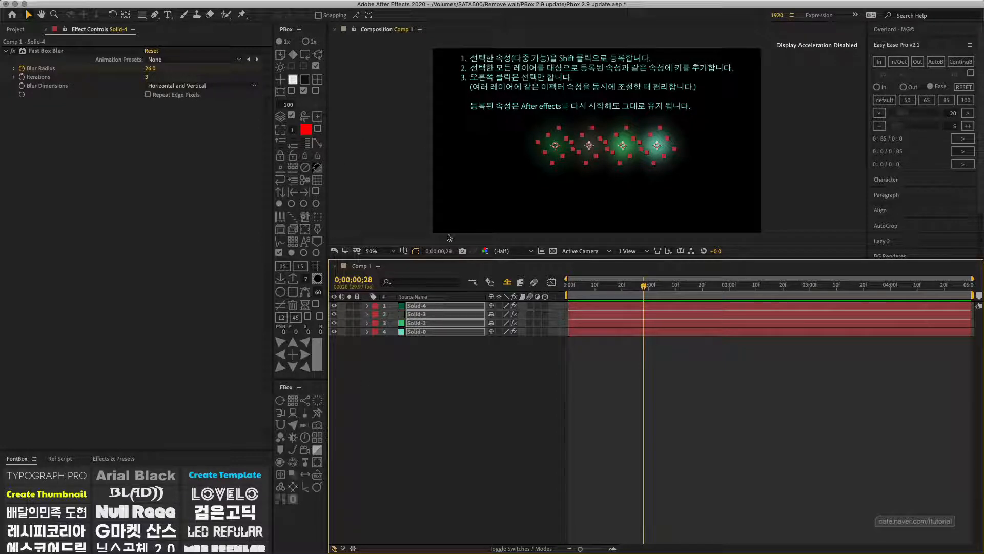
Return to the project's item list and select the 02 Property Selection folder
left_click(21, 31)
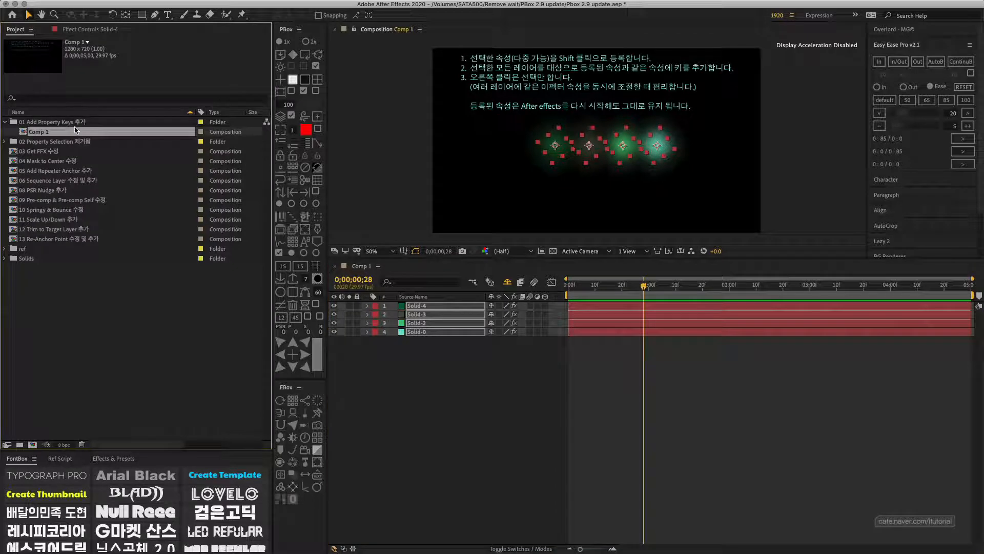
left_click(34, 145)
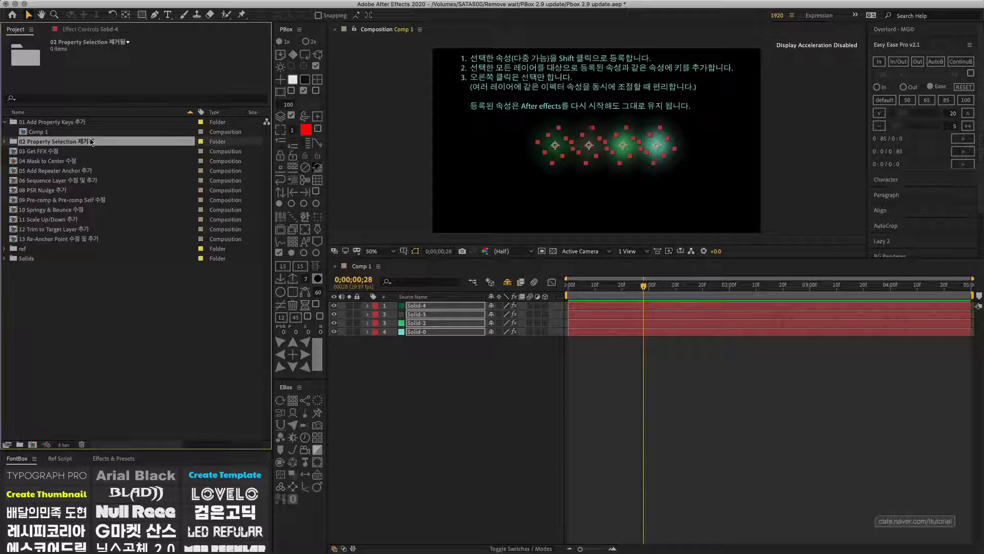
Open the 03 Get FFX 수정 composition and close the Comp 1 timeline
left_click(44, 153)
double_click(43, 153)
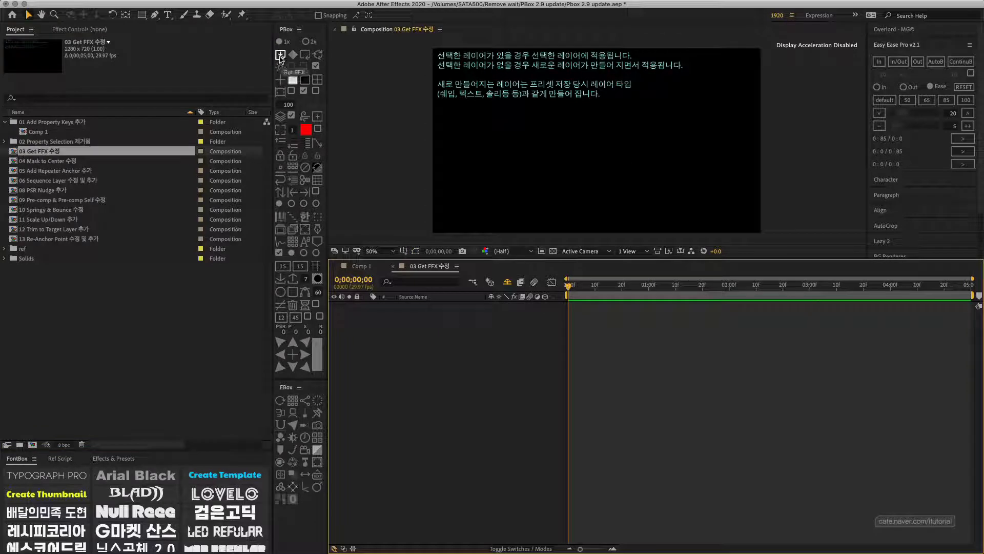
left_click(335, 266)
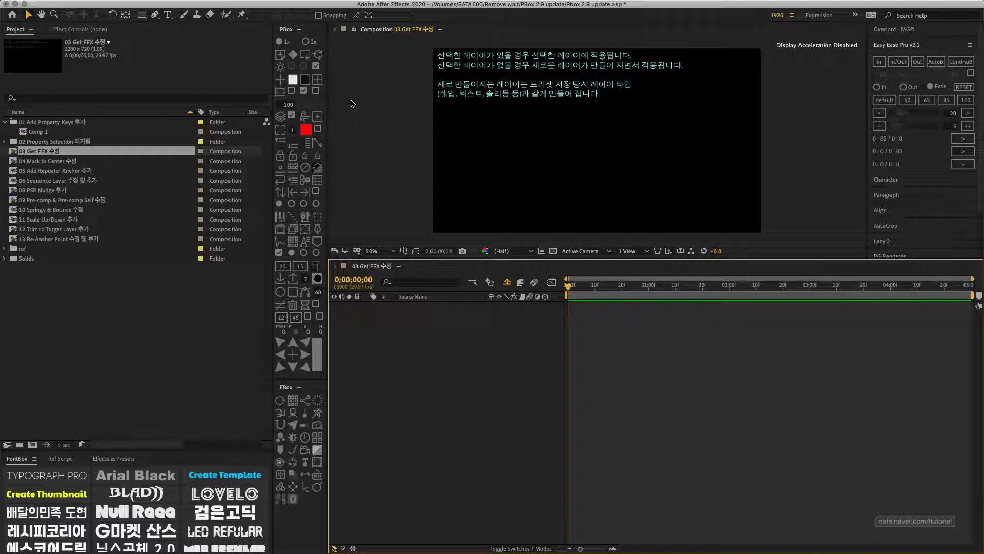
Draw a small upright rectangle below the explanatory text as a new shape layer and select that layer
left_click(142, 15)
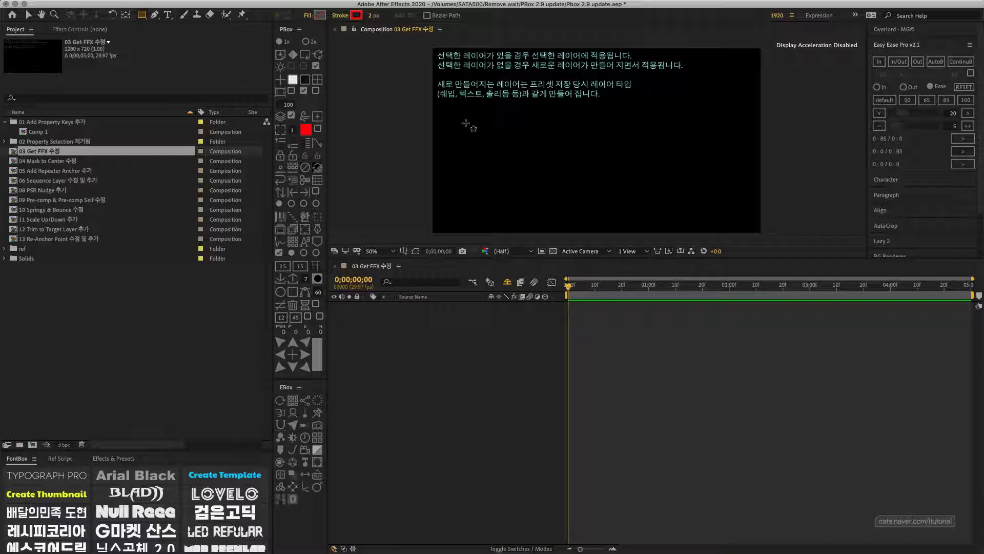
left_click_drag(467, 119, 500, 168)
left_click(424, 306)
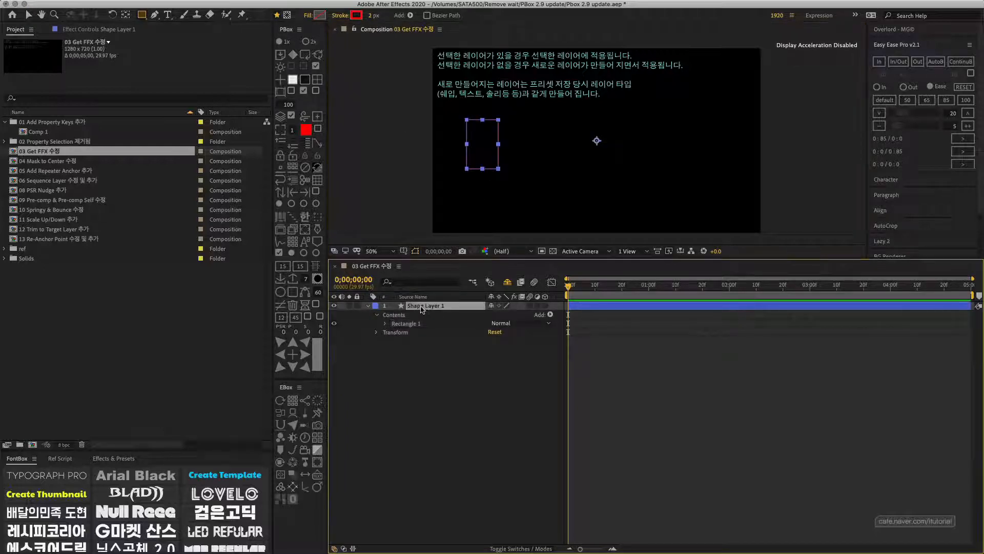
Try PBox's Get FFX on the selected rectangle layer with the Gear.ffx preset from the Sample FFX folder
left_click(280, 54)
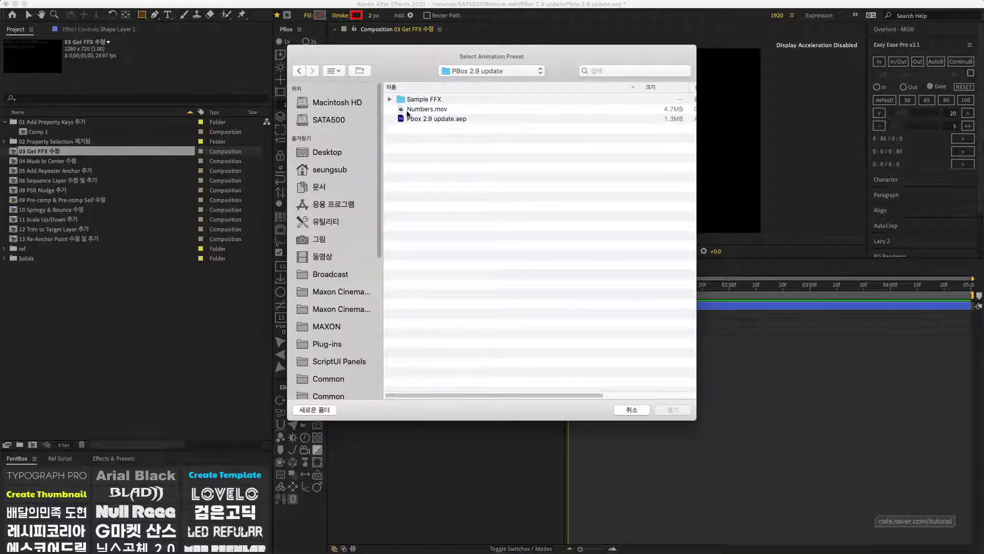
double_click(426, 99)
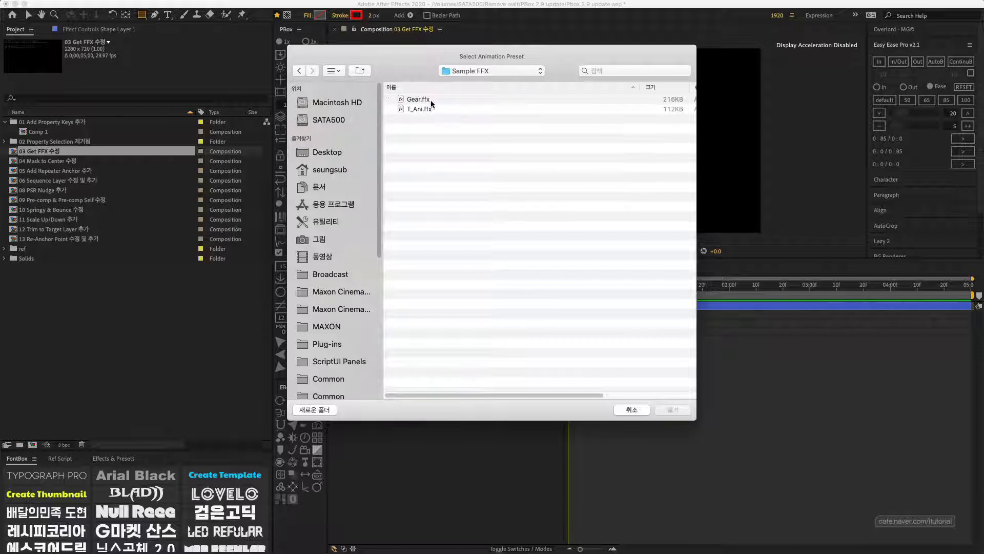
left_click(418, 100)
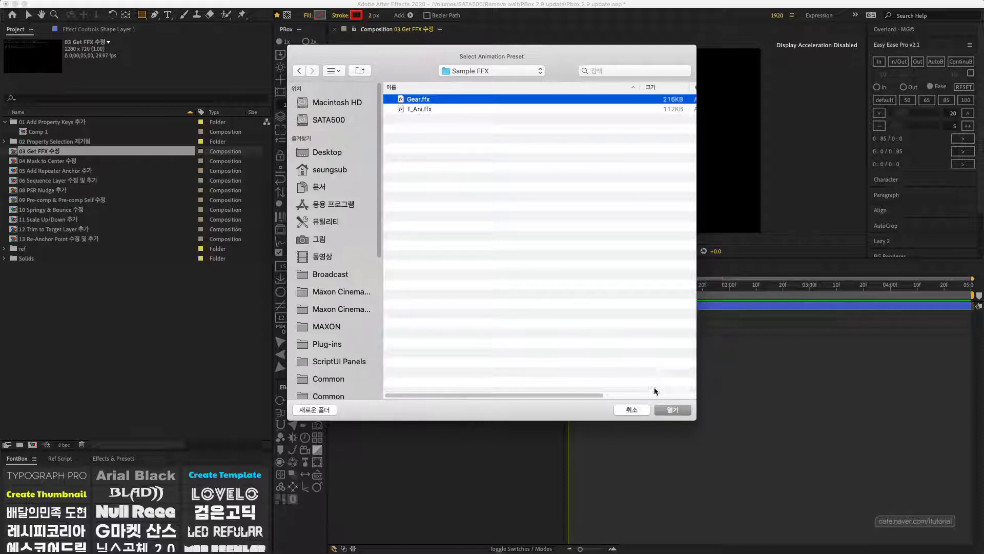
left_click(671, 410)
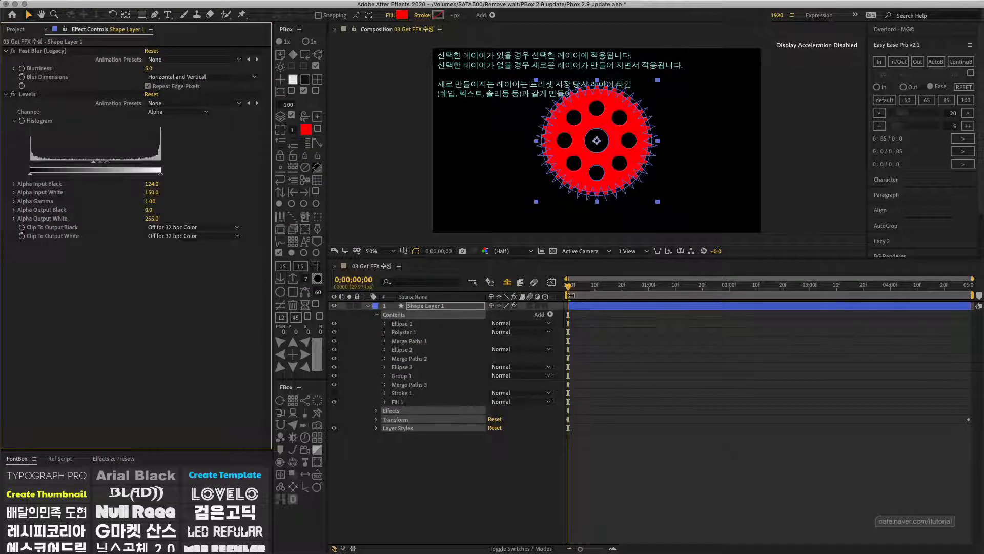
left_click_drag(575, 284, 546, 287)
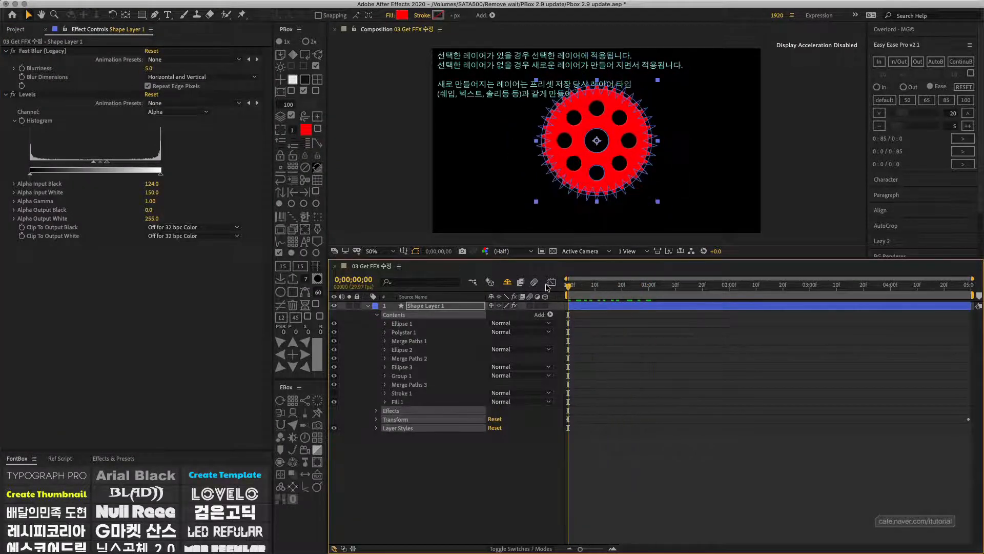
key("super+z")
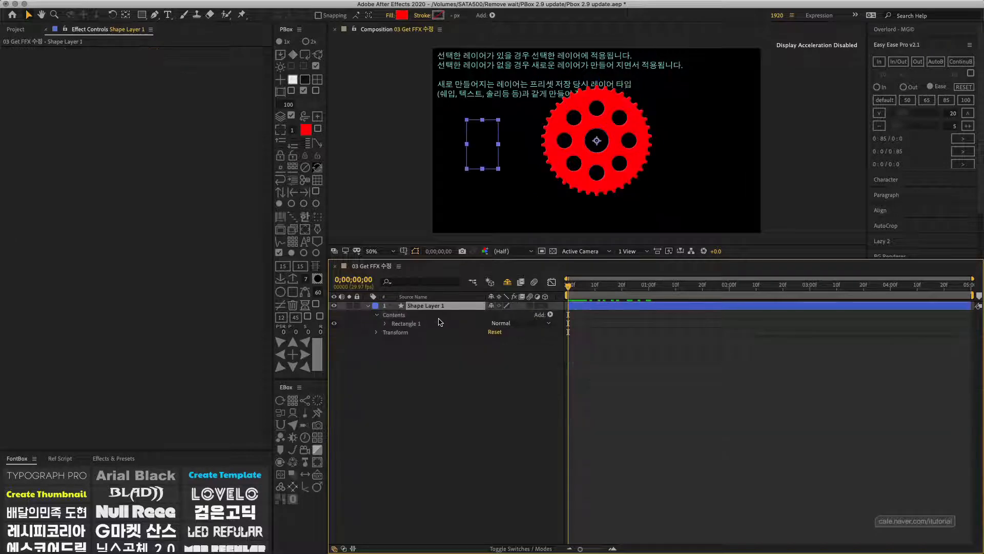
With no layer selected, load Gear.ffx through Get FFX as a new shape layer and preview the gear's rotation
left_click(414, 362)
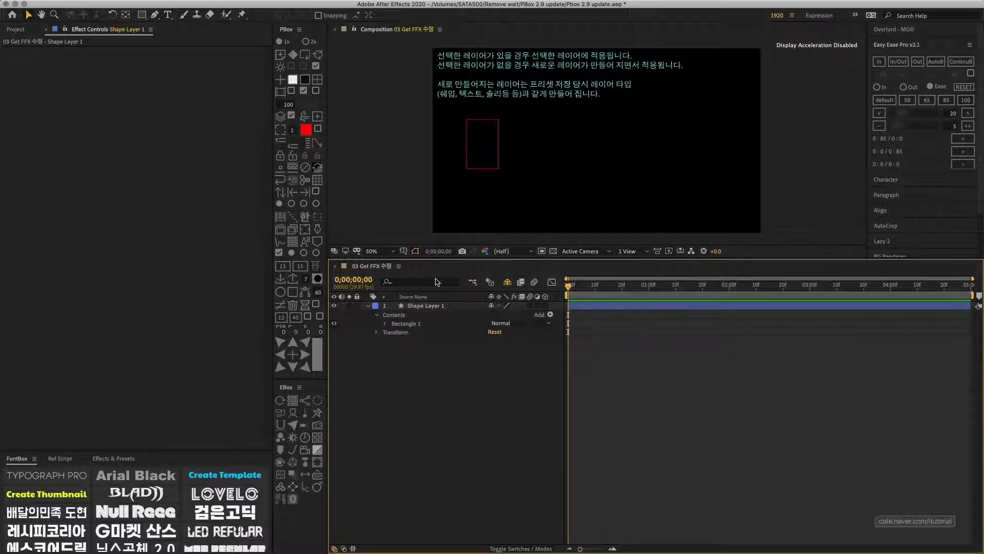
left_click(281, 54)
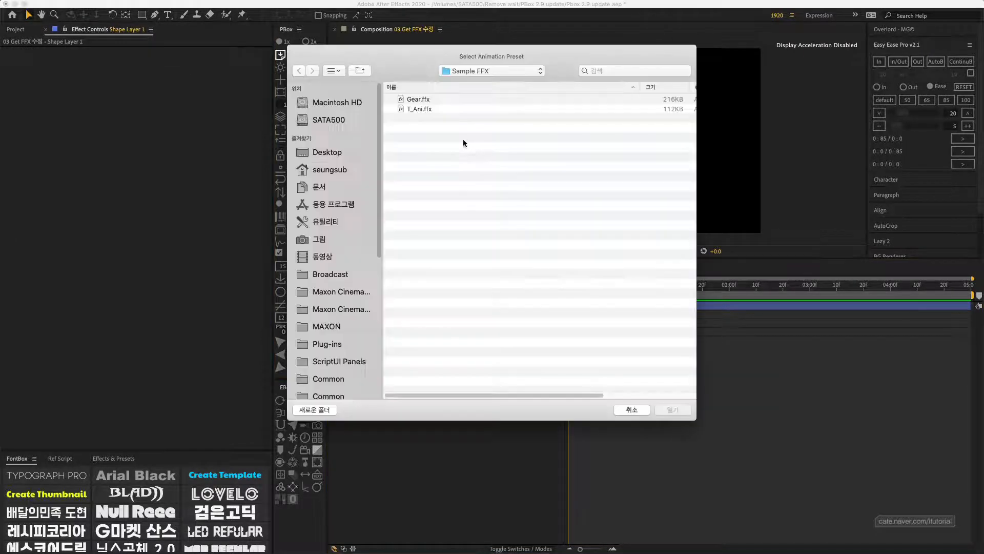
left_click(418, 100)
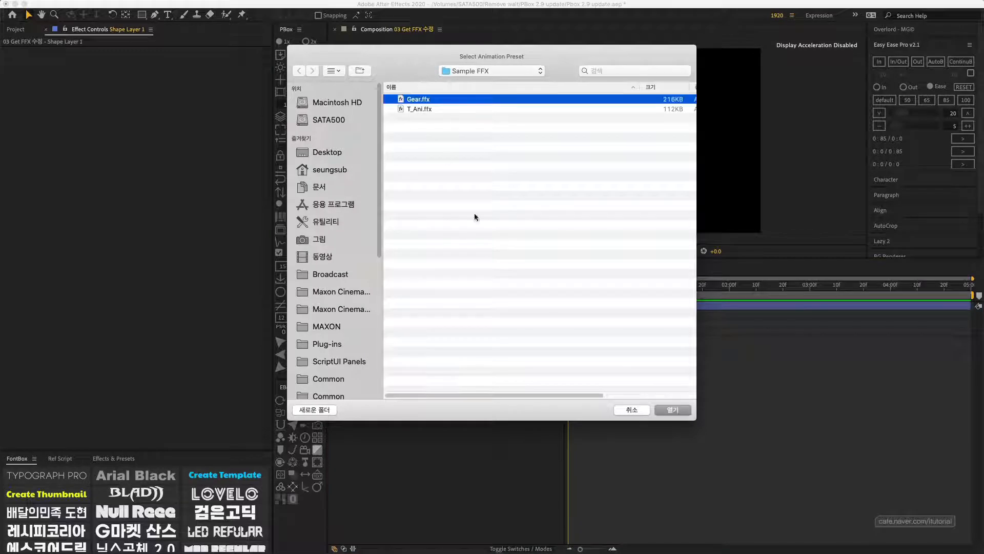
left_click(672, 410)
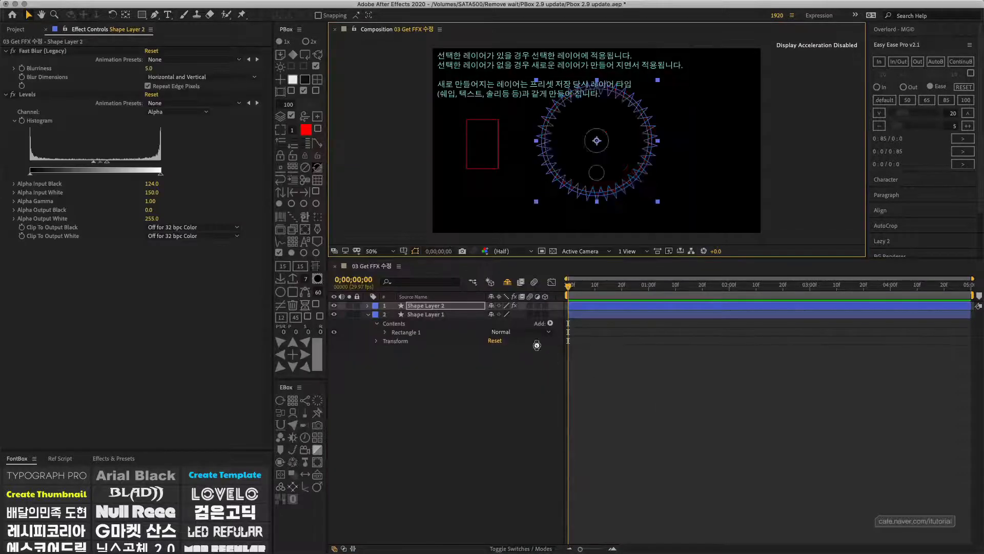
left_click(440, 307)
key("space")
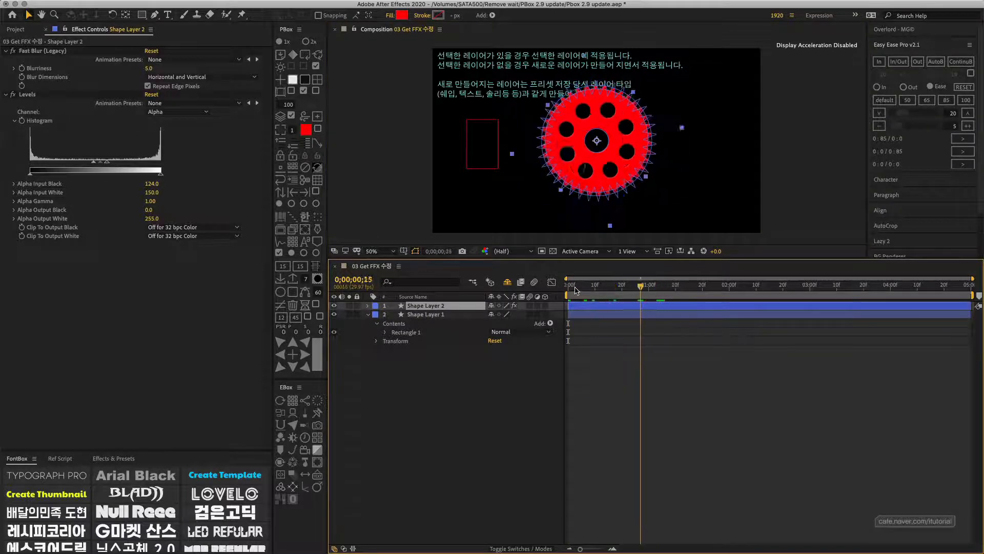
Collapse the rectangle's layer and delete all layers from the composition
left_click(368, 315)
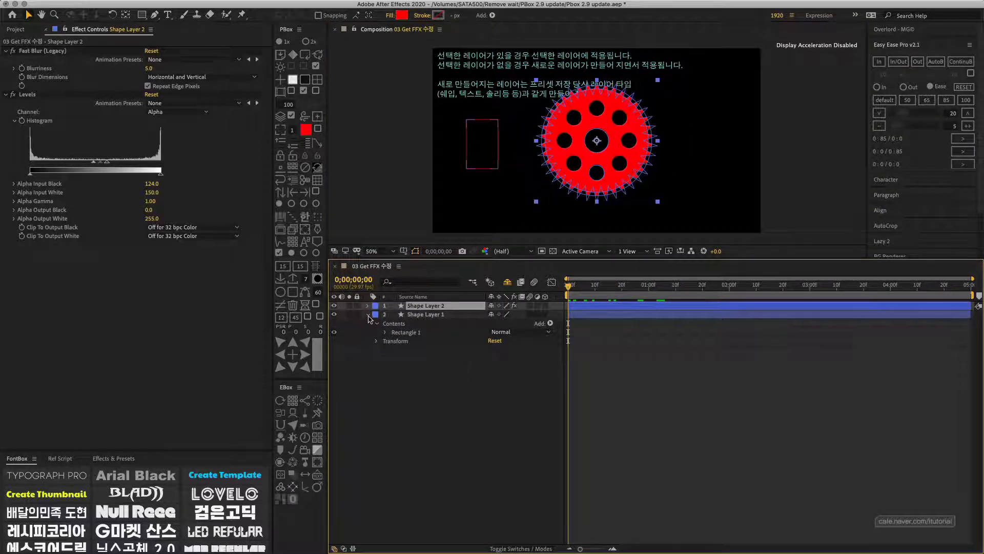
key("super+a")
key("Delete")
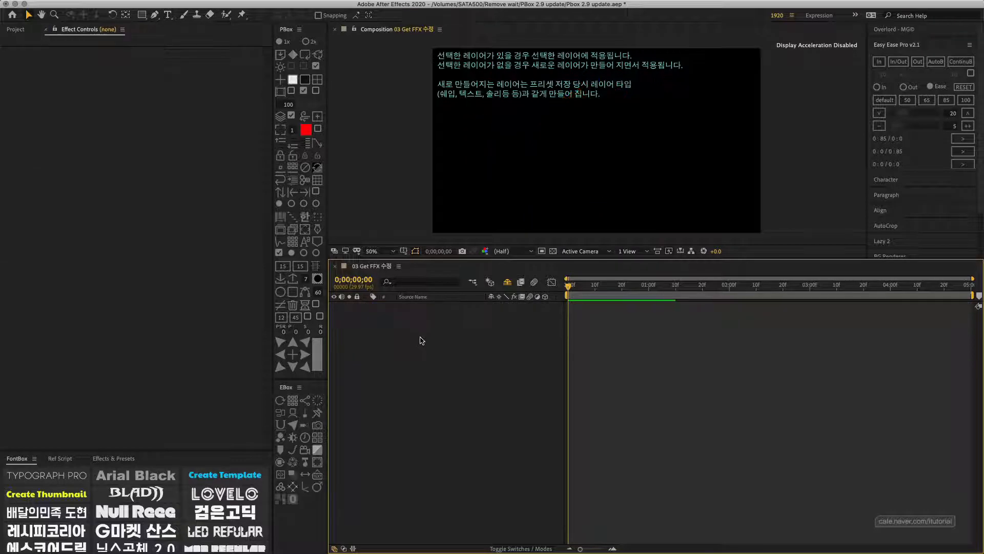
Create a text layer reading "animation" in the TYPOGRAPH PRO font from FontBox and keep it selected
left_click(116, 475)
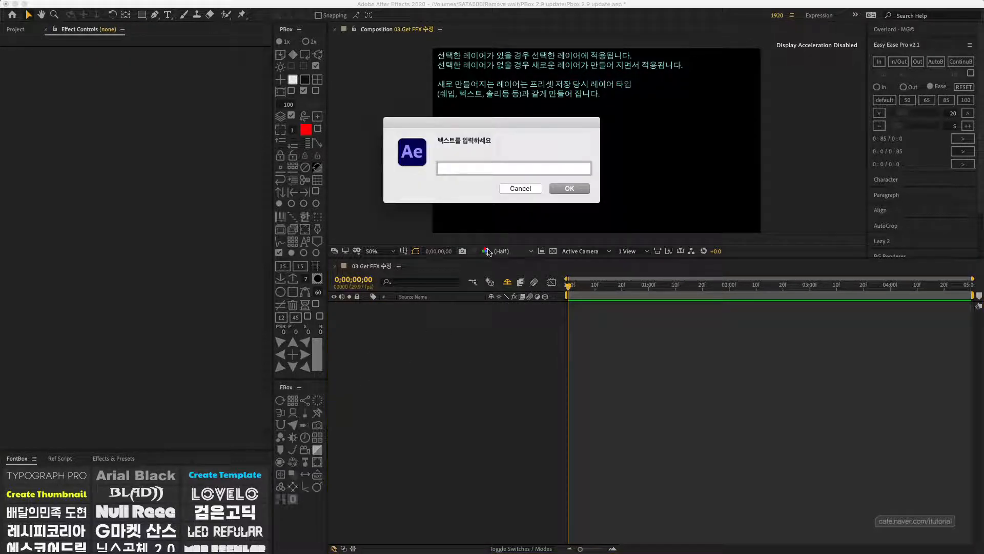
type("animation")
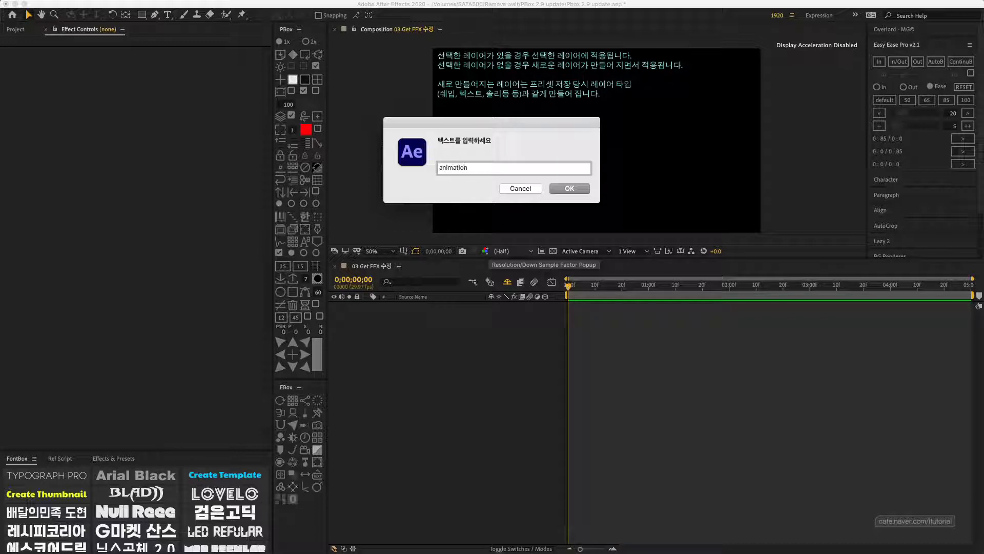
key("Return")
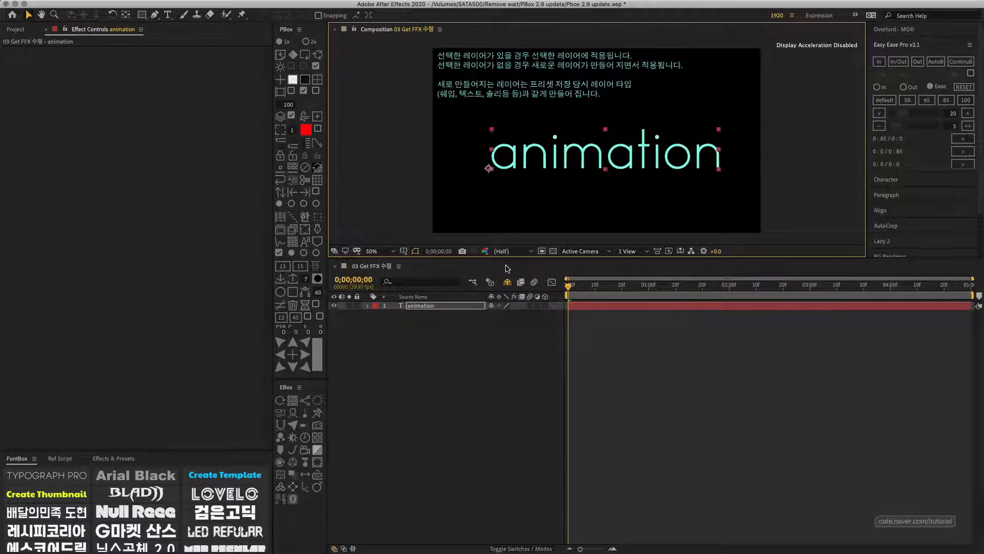
left_click(430, 320)
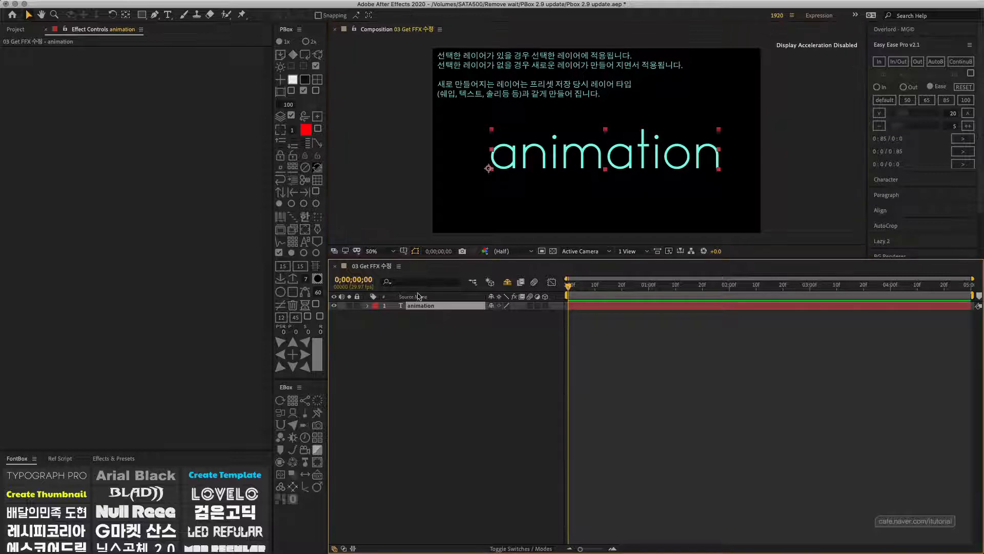
Apply the T_Ani.ffx preset to the selected "animation" text layer with Get FFX and preview its motion
left_click(280, 55)
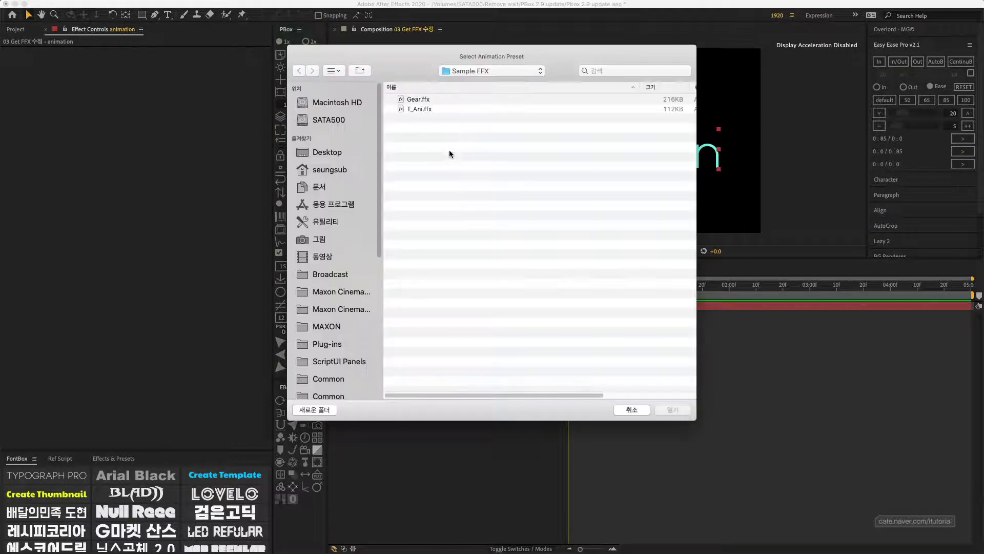
left_click(423, 110)
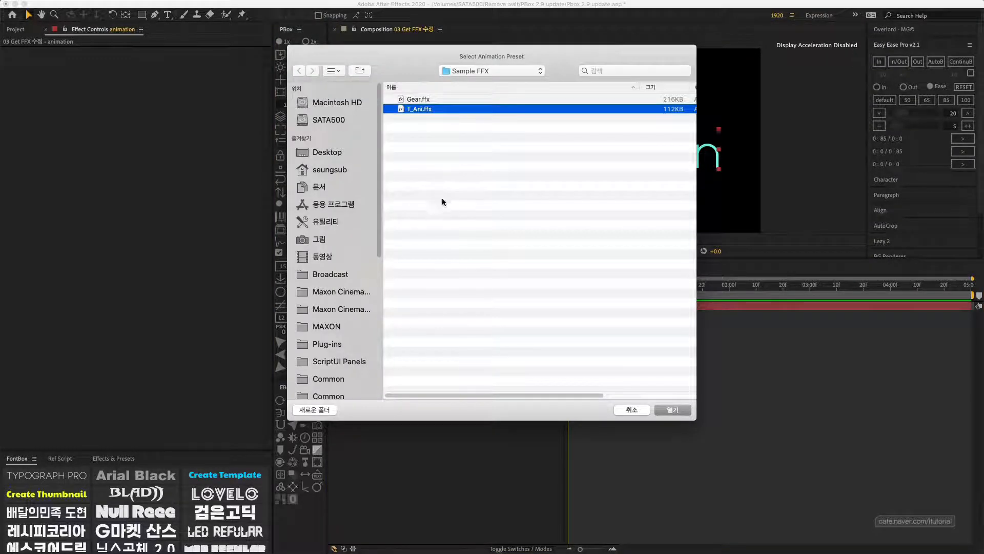
left_click(676, 413)
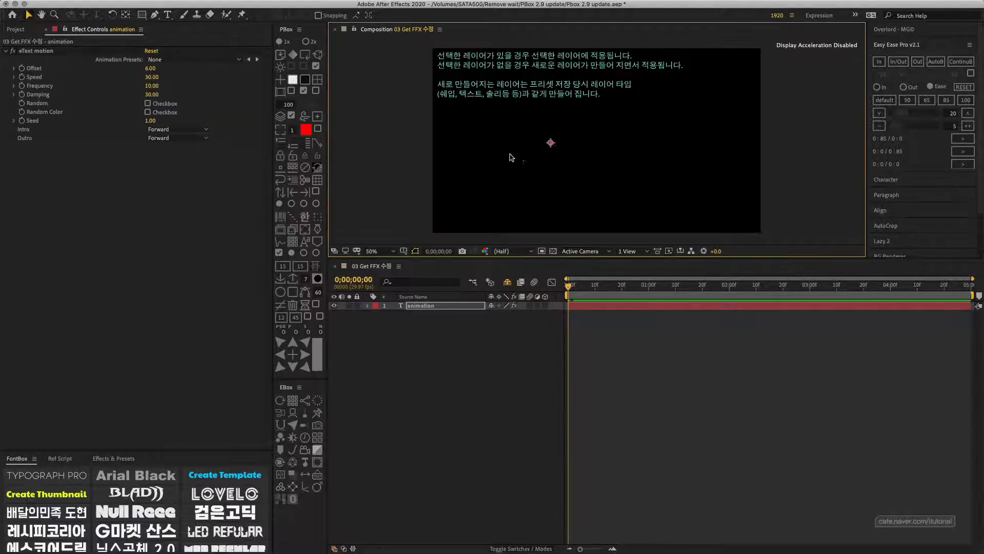
mouse_move(570, 287)
left_mouse_down()
mouse_move(698, 287)
mouse_move(568, 287)
mouse_move(599, 293)
mouse_move(567, 296)
left_mouse_up()
left_click(599, 155)
Undo the T_Ani.ffx preset, reposition the "animation" text around the composition's centre, and deselect it
key("super+z")
key("super+z")
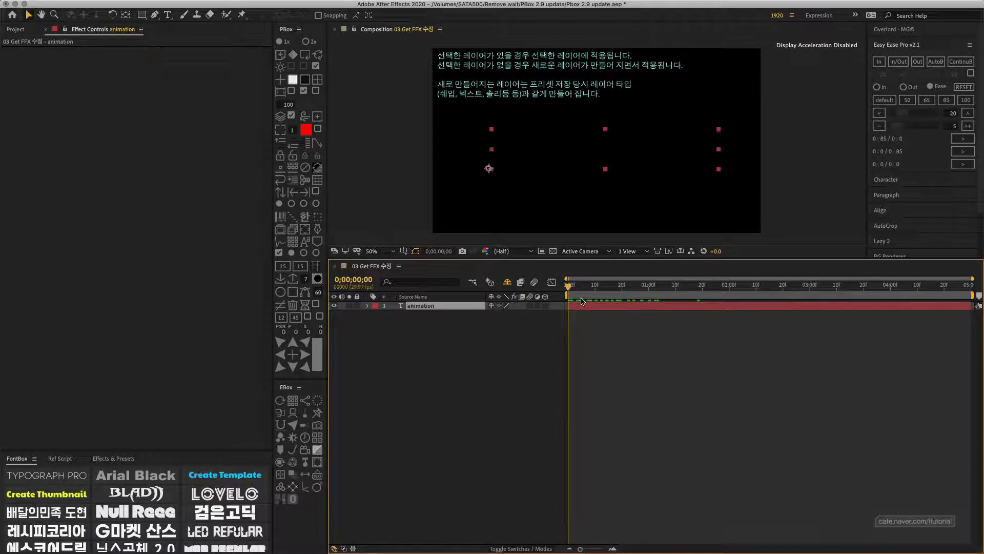
key("super+z")
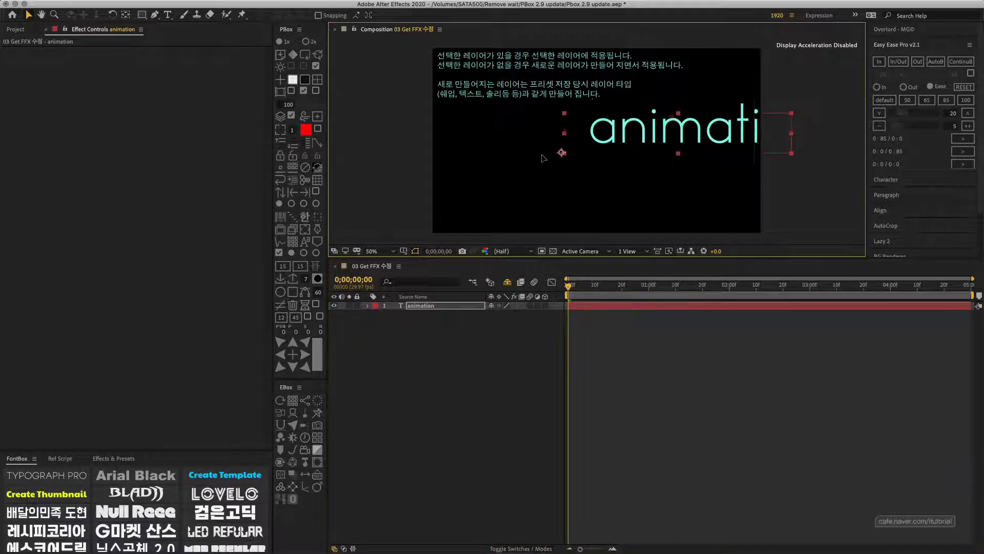
key("space")
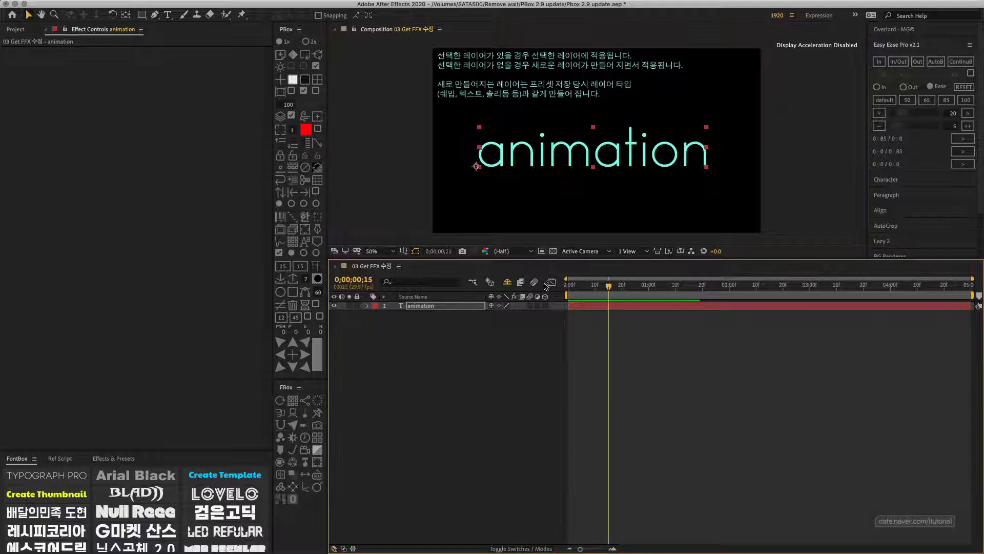
left_click(418, 324)
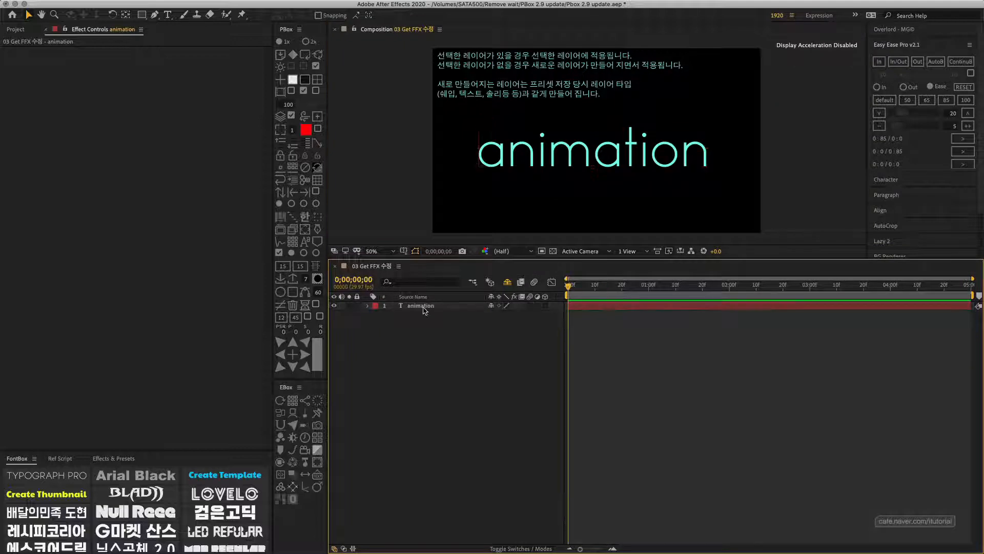
With no layer selected, load T_Ani.ffx through Get FFX as a new text layer and select that layer
left_click(280, 54)
left_click(422, 110)
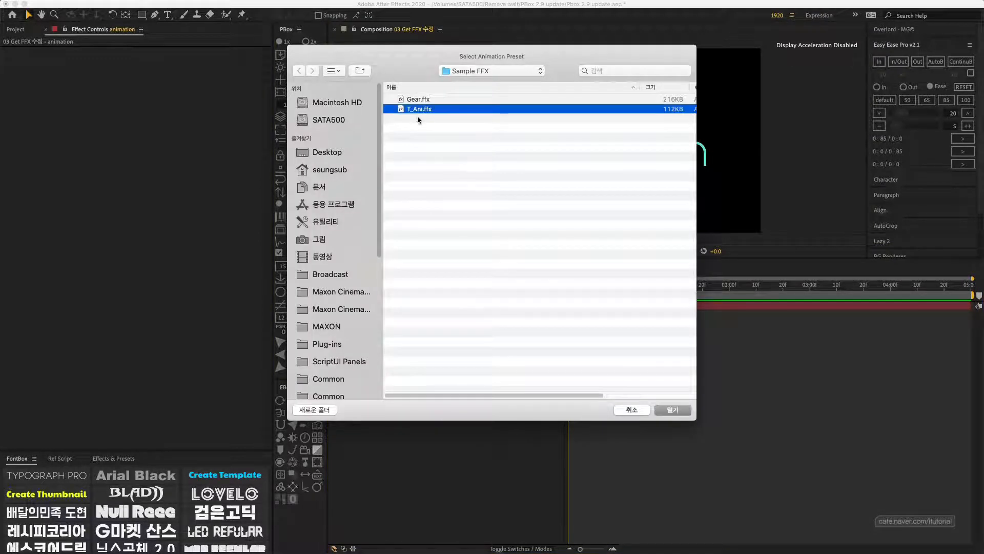
left_click(672, 410)
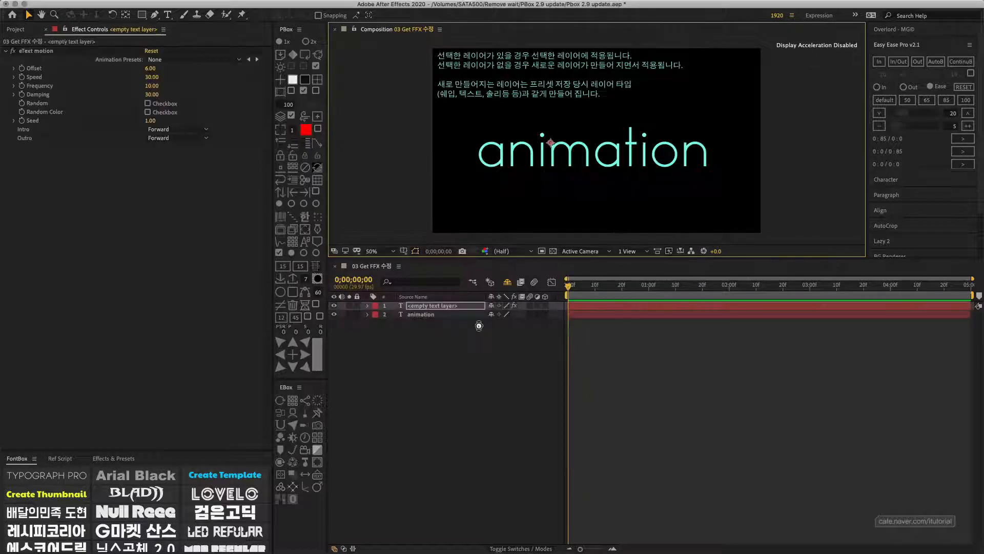
mouse_move(578, 285)
left_mouse_down()
mouse_move(635, 285)
mouse_move(571, 285)
left_mouse_up()
left_click(432, 306)
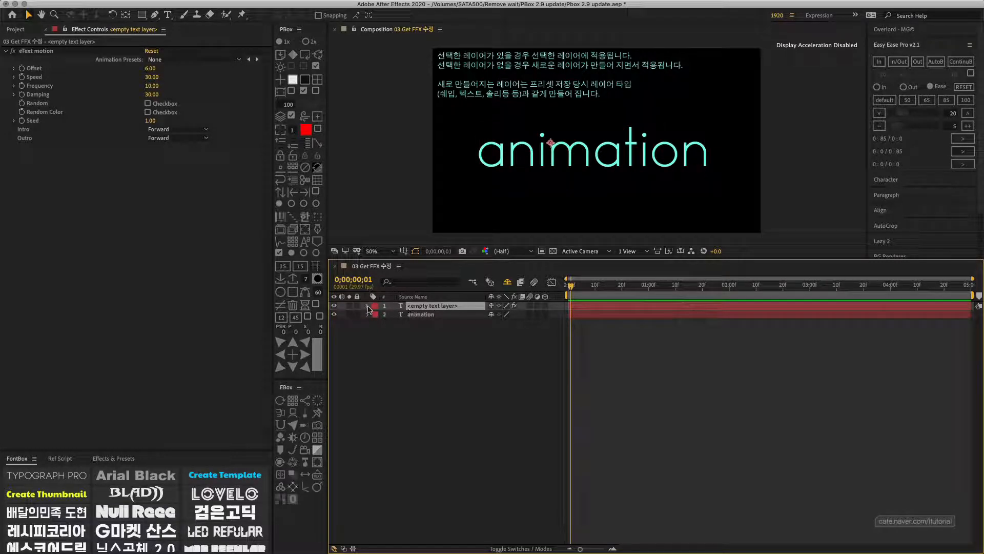
Hide the "animation" layer and move the current time to frame 18
left_click(334, 315)
left_click_drag(577, 290, 611, 285)
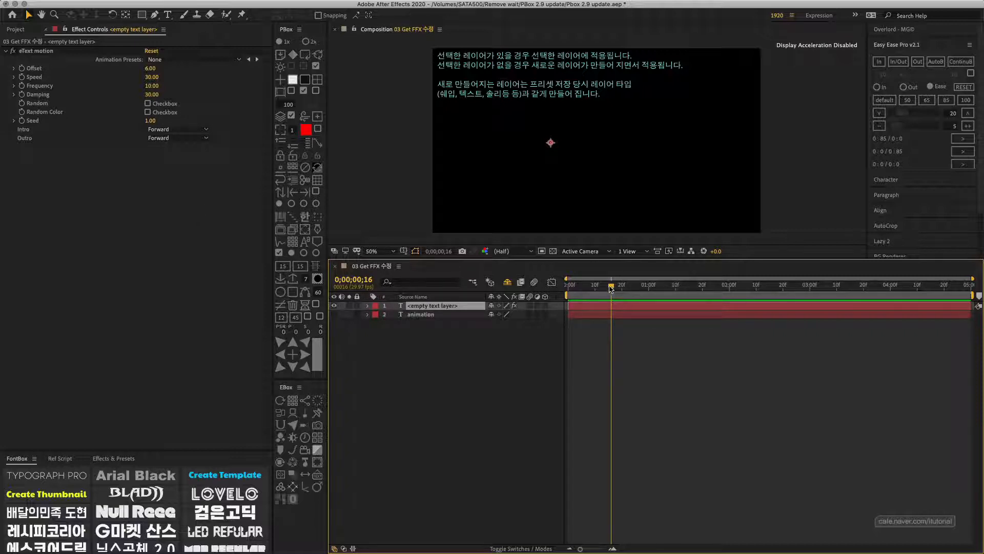
left_click_drag(611, 286, 616, 286)
Enter "eung" as the new preset text layer's content, deselect it, and preview the text motion
double_click(432, 307)
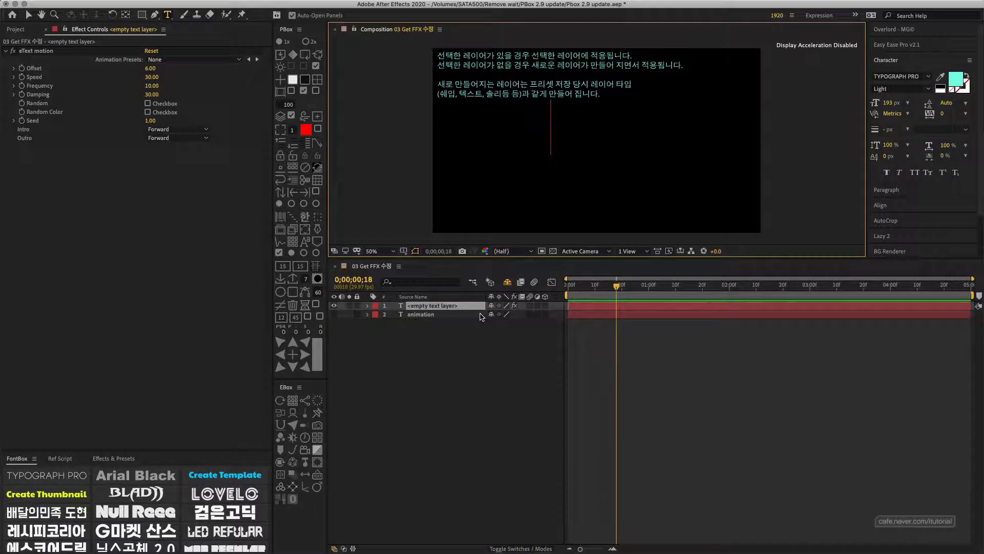
type("eung")
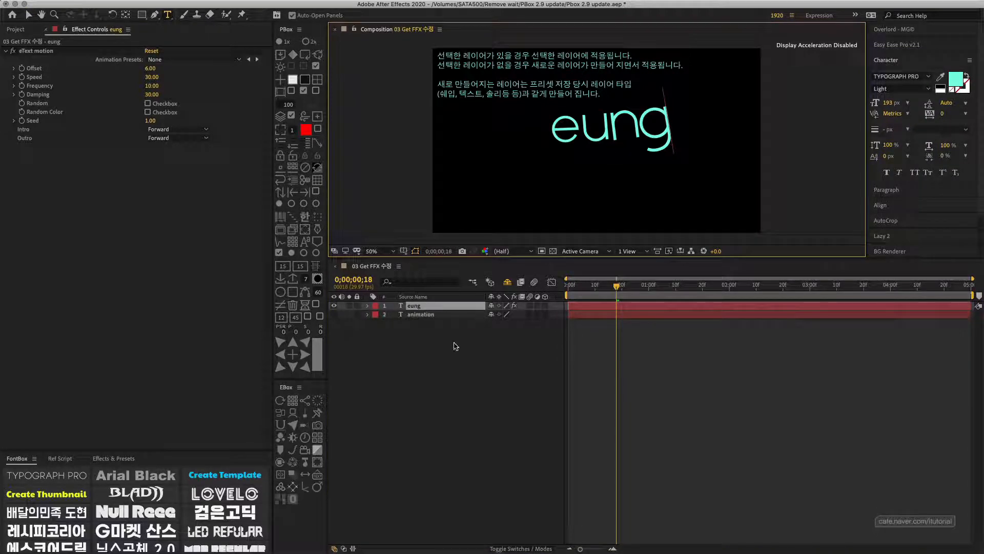
left_click(454, 346)
mouse_move(614, 285)
left_mouse_down()
mouse_move(589, 285)
mouse_move(728, 285)
mouse_move(592, 281)
mouse_move(600, 285)
left_mouse_up()
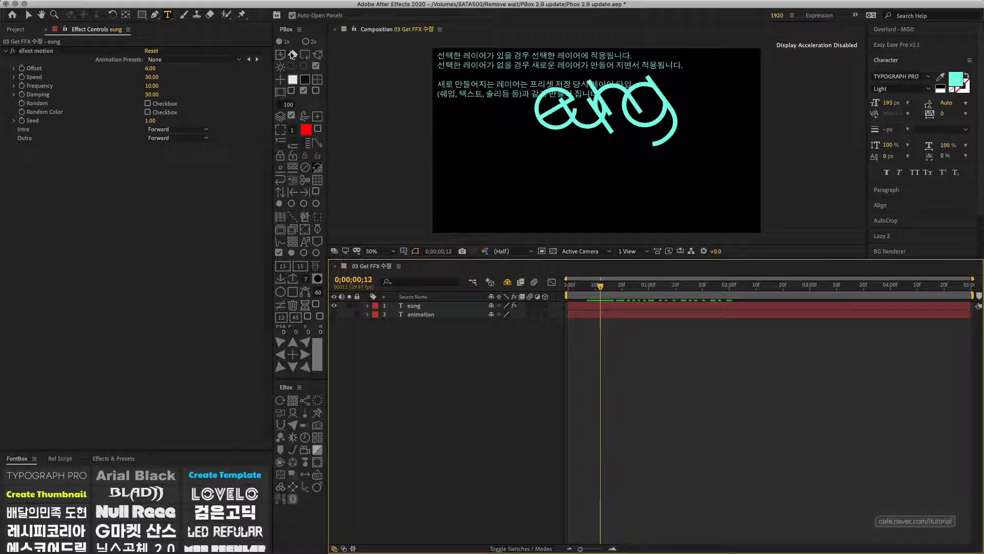
Open the "04 Mask to Center 수정" composition from the project and close the "03 Get FFX 수정" timeline
left_click(29, 15)
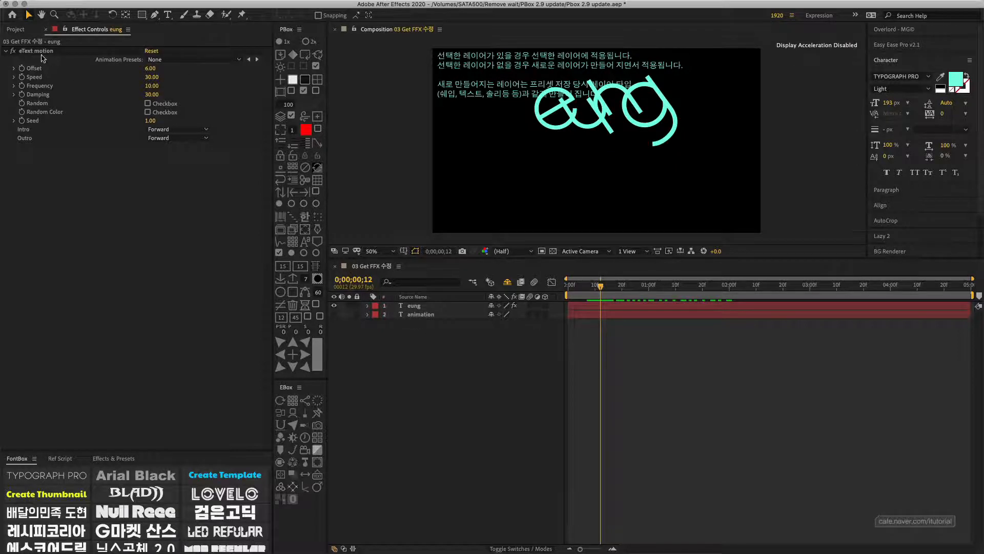
left_click(16, 29)
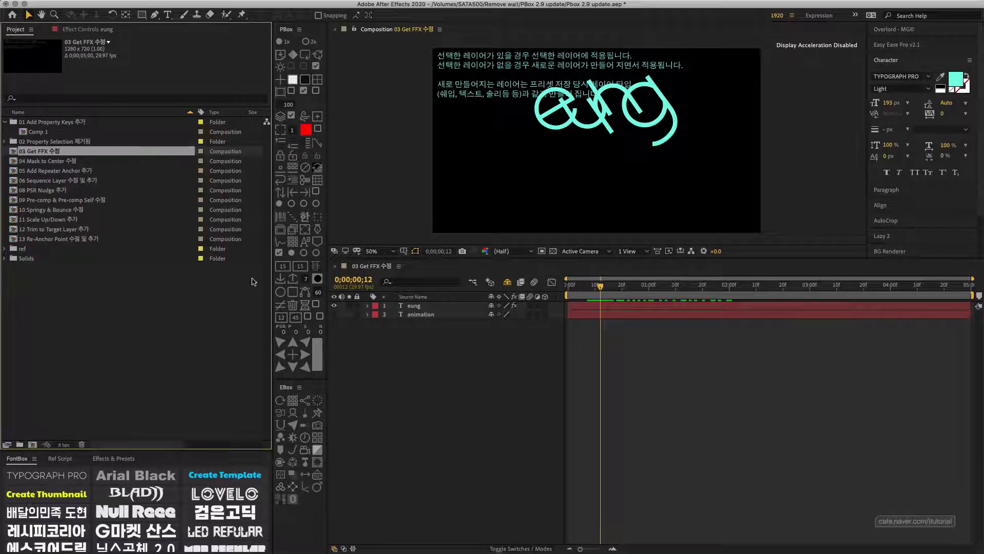
double_click(62, 162)
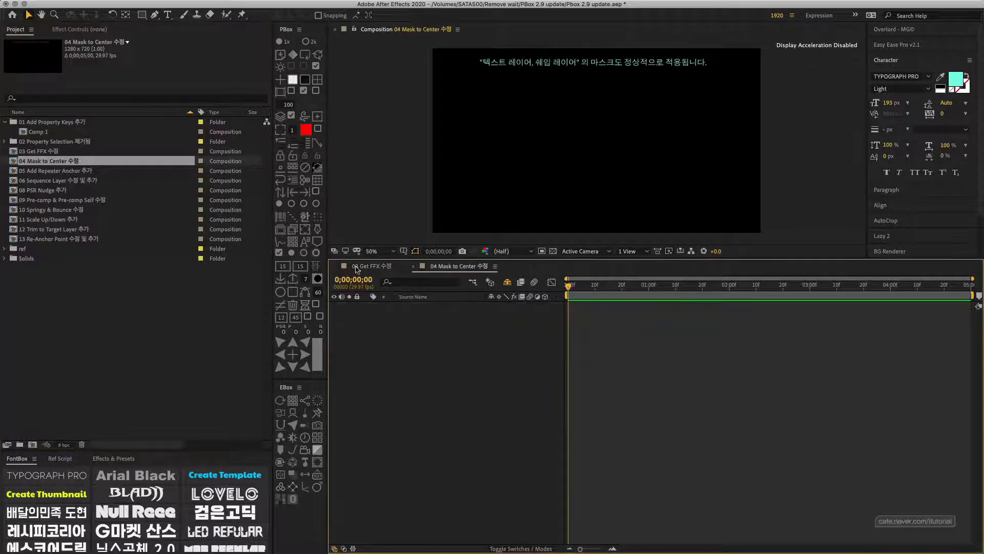
left_click(336, 266)
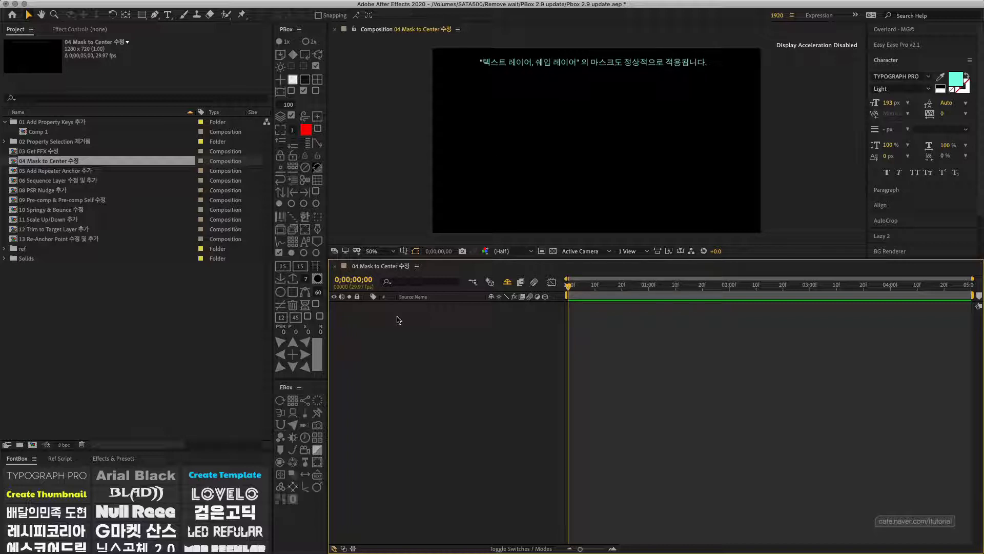
Create a full-frame green solid with PBox and draw three separate rectangular masks on it: a square, an upright rectangle and a tall narrow strip
left_click(292, 91)
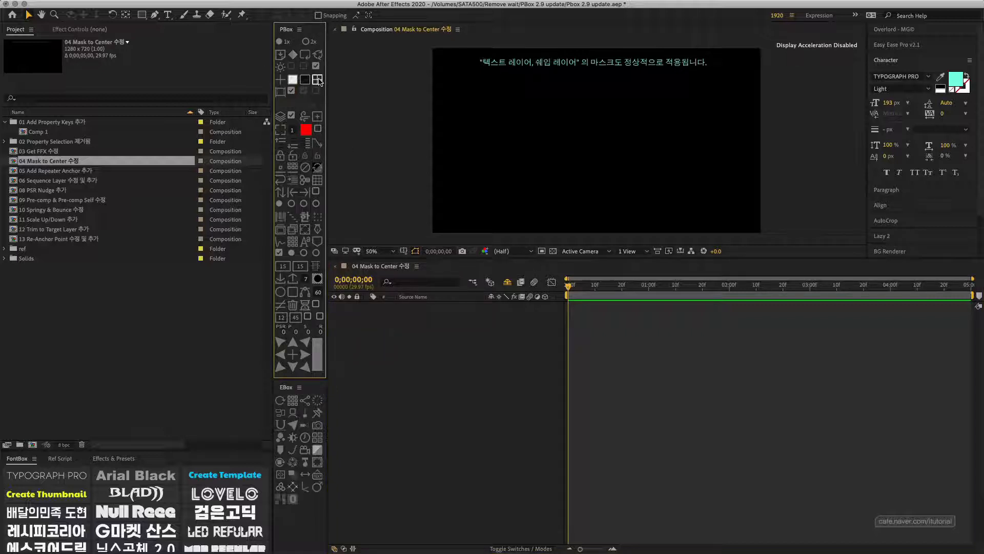
left_click(318, 80)
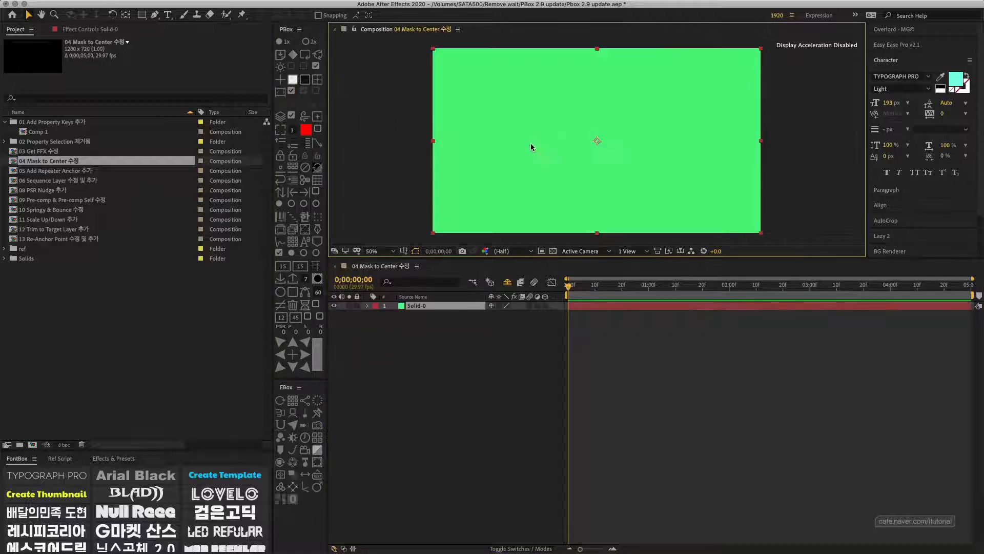
left_click(142, 15)
left_click_drag(457, 71, 495, 109)
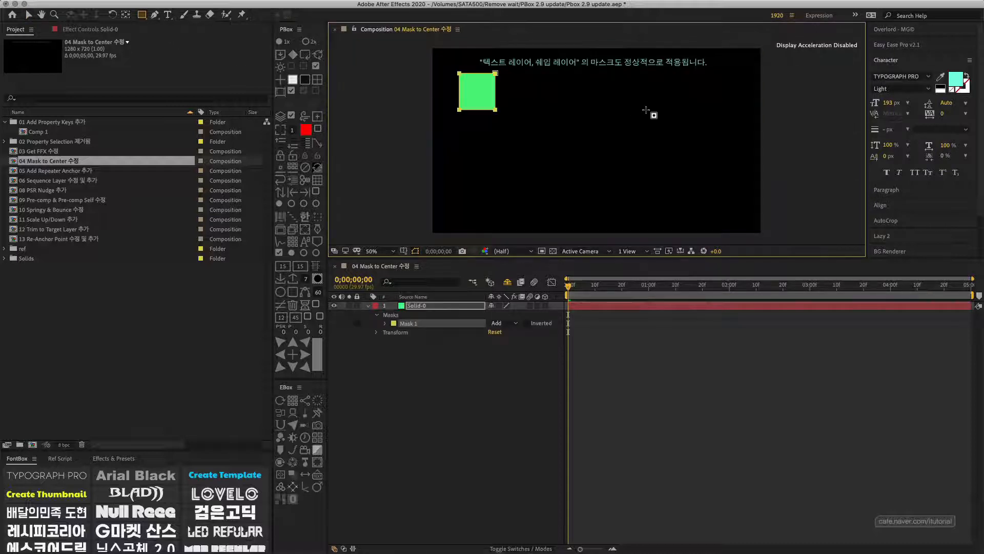
left_click_drag(607, 80, 636, 138)
left_click_drag(682, 90, 703, 188)
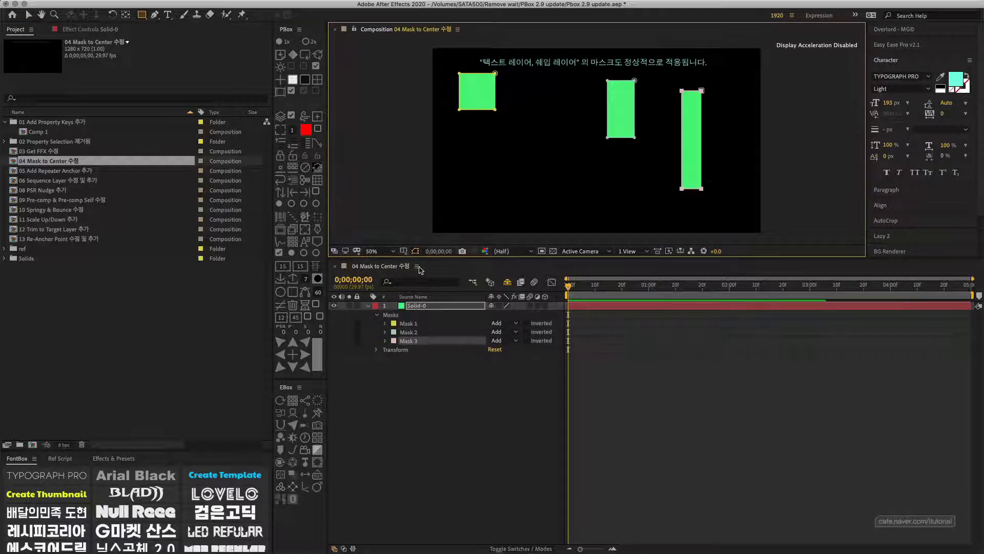
Centre the solid's three masks together with PBox's Mask to Center, and delete the solid layer
left_click(28, 14)
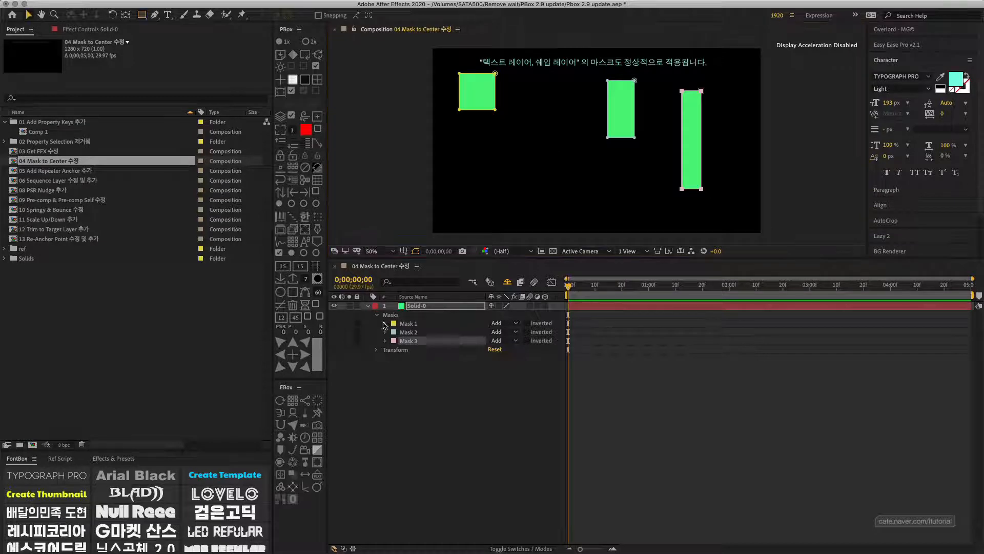
left_click_drag(379, 322, 420, 342)
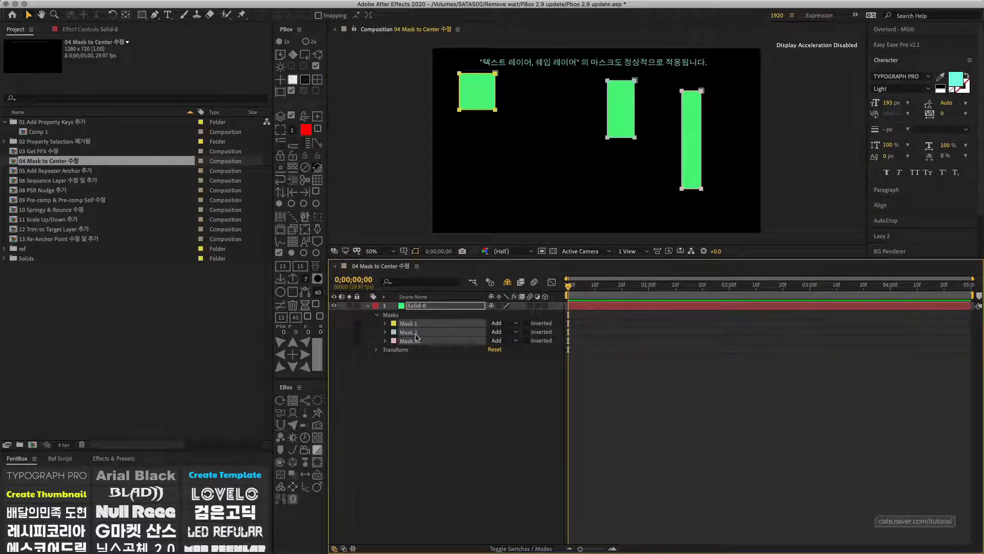
left_click(318, 115)
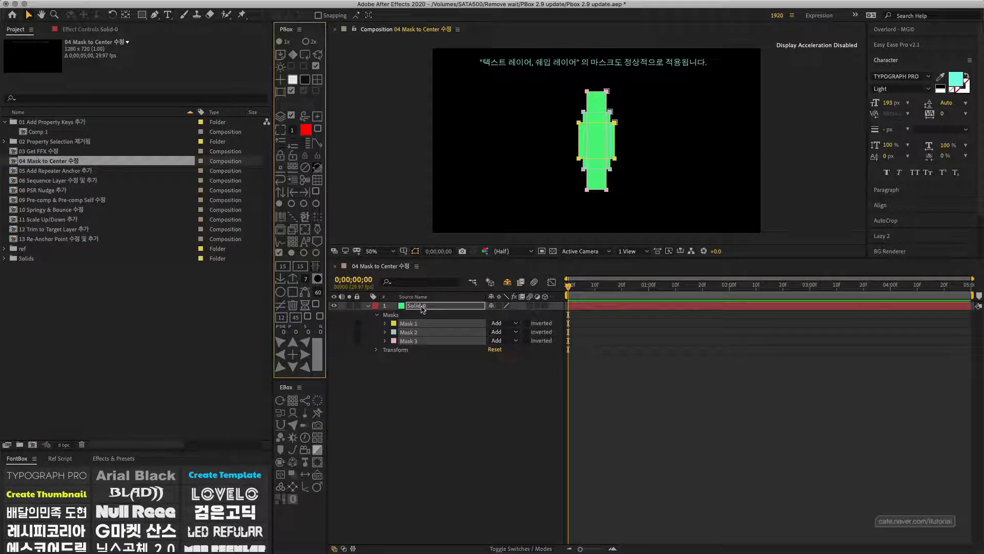
key("Delete")
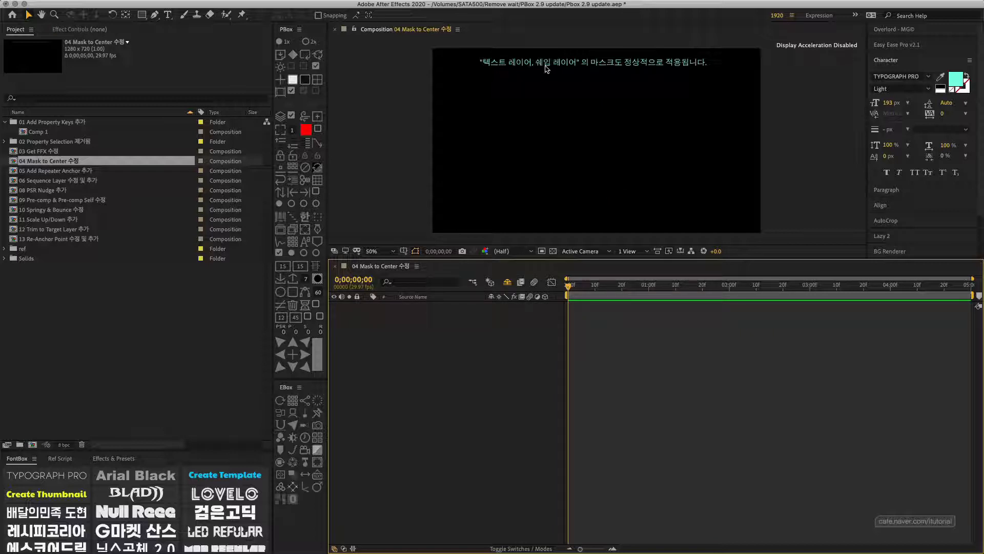
Draw a wide rectangle shape layer across the middle of the composition and give it a light-blue fill
left_click(141, 15)
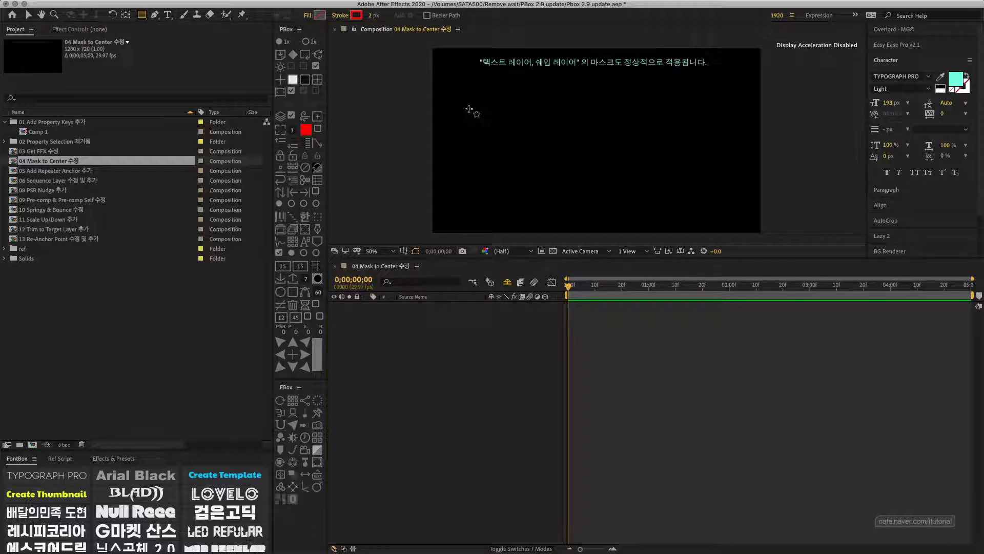
mouse_move(469, 112)
left_mouse_down()
mouse_move(505, 158)
mouse_move(716, 190)
left_mouse_up()
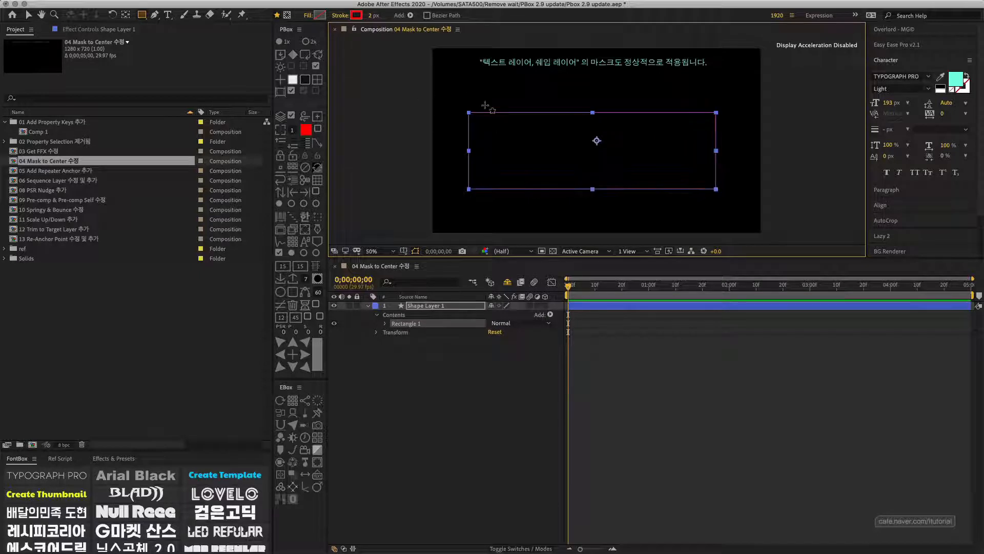
left_click(309, 15)
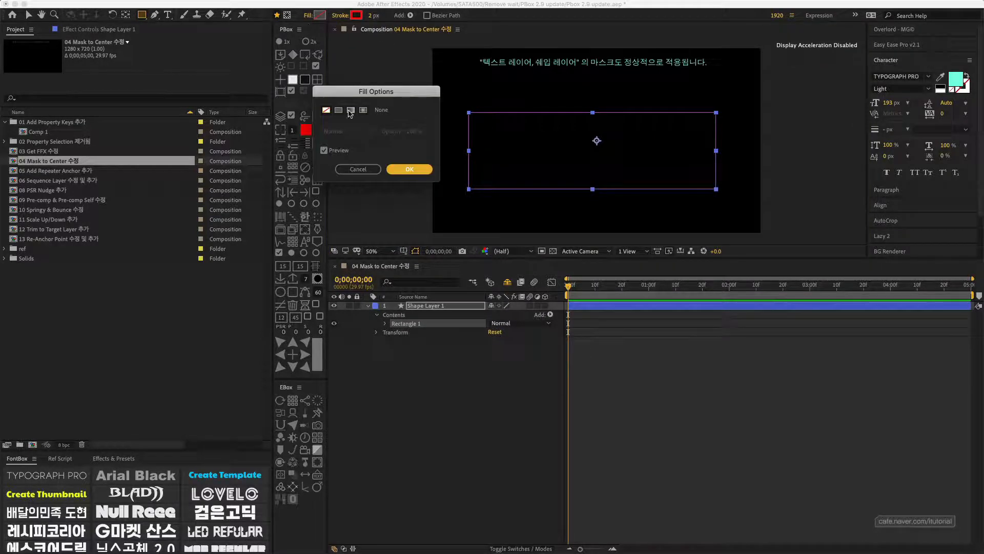
left_click(351, 110)
left_click(408, 169)
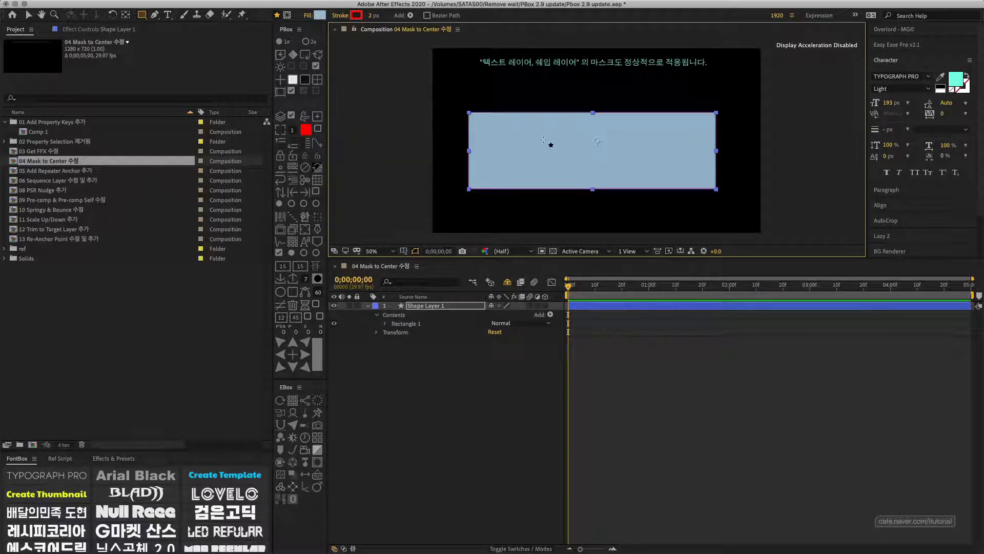
Draw four separate elliptical masks of different proportions across the light-blue rectangle's shape layer
left_click(288, 17)
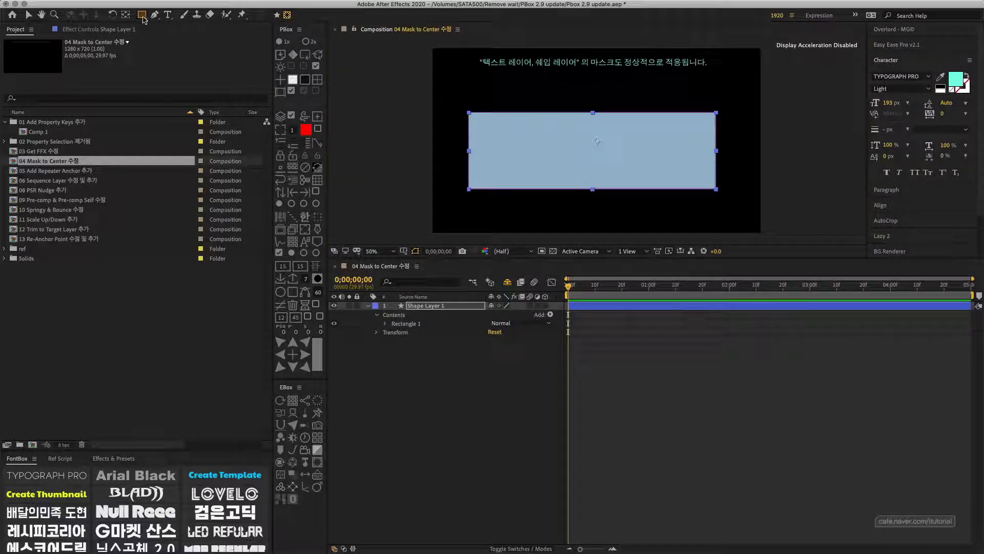
left_click_drag(145, 17, 172, 45)
mouse_move(485, 125)
left_mouse_down()
mouse_move(497, 165)
mouse_move(562, 171)
left_mouse_up()
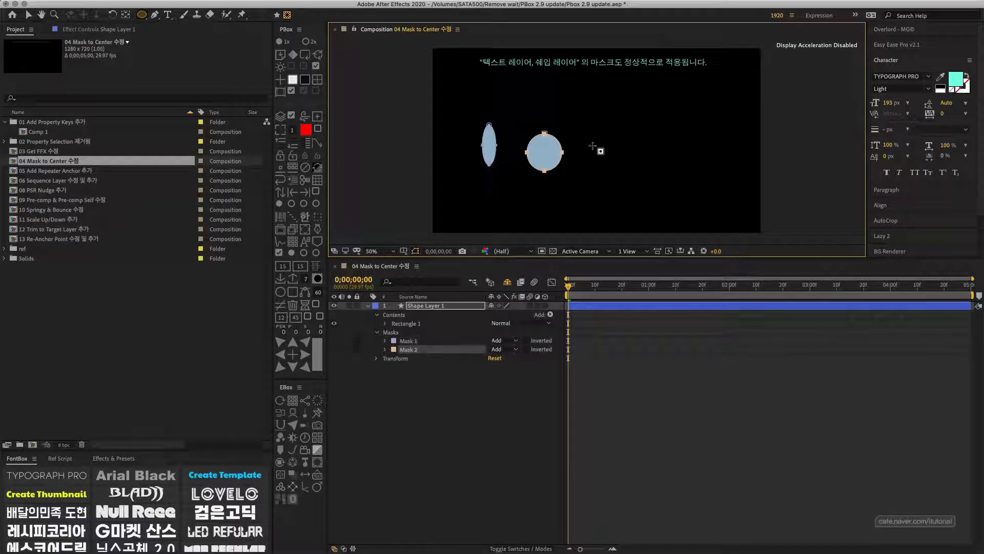
left_click_drag(588, 140, 658, 165)
left_click_drag(656, 121, 680, 167)
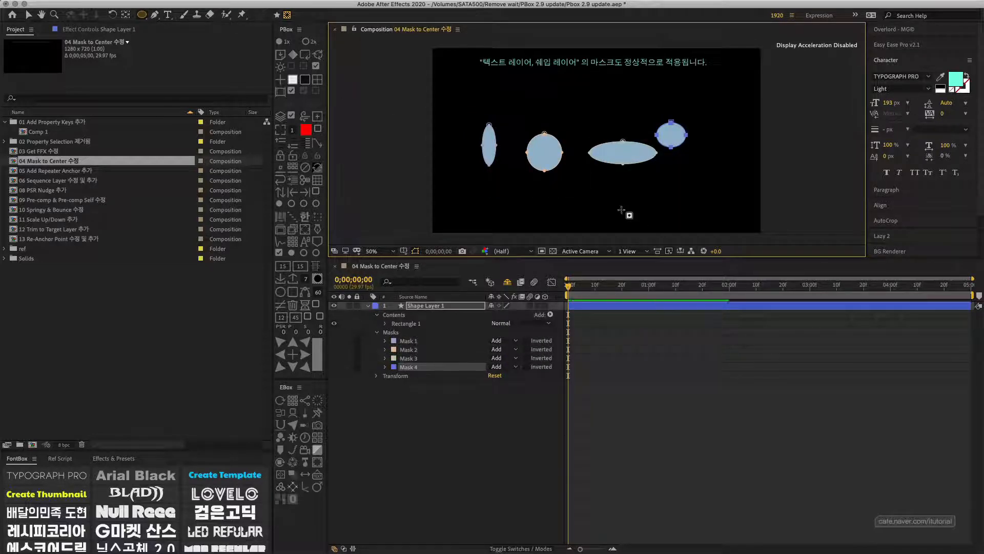
Select all four masks of the shape layer and centre them on the rectangle with Mask to Center
left_click(29, 14)
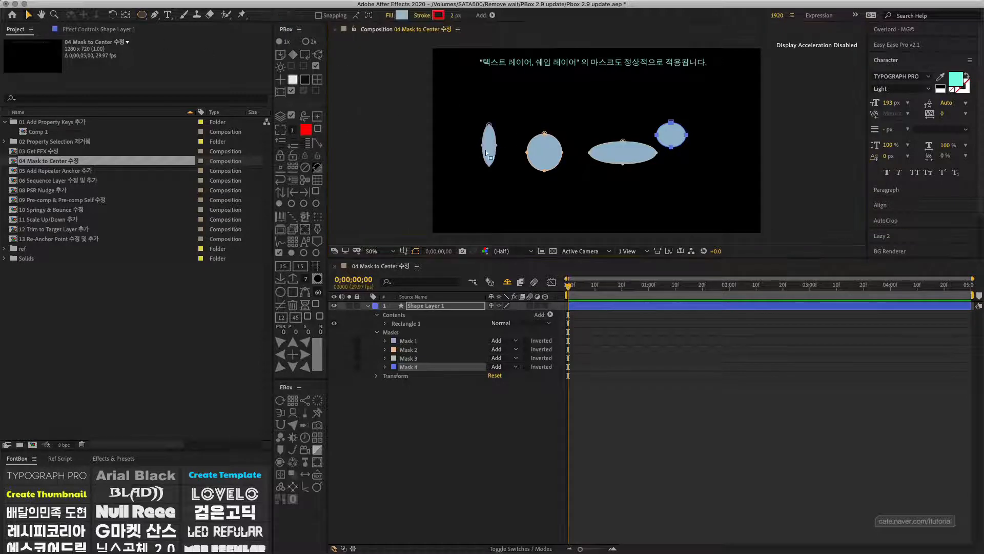
left_click(430, 305)
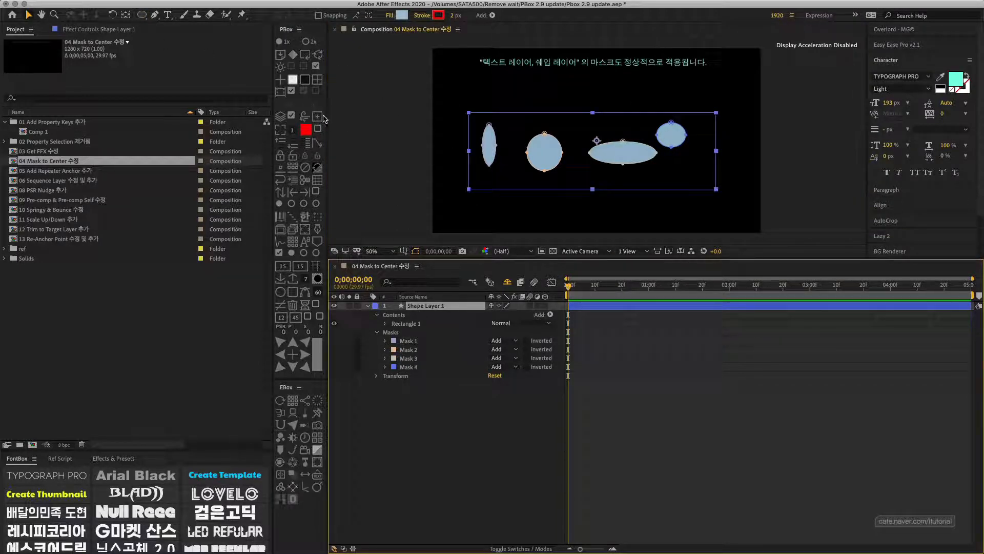
left_click_drag(372, 342, 443, 372)
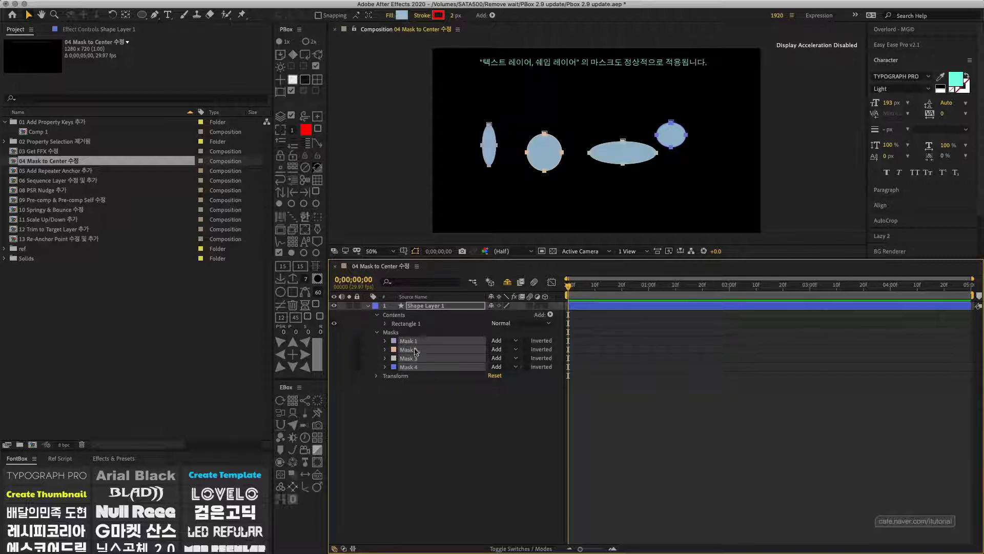
left_click(318, 116)
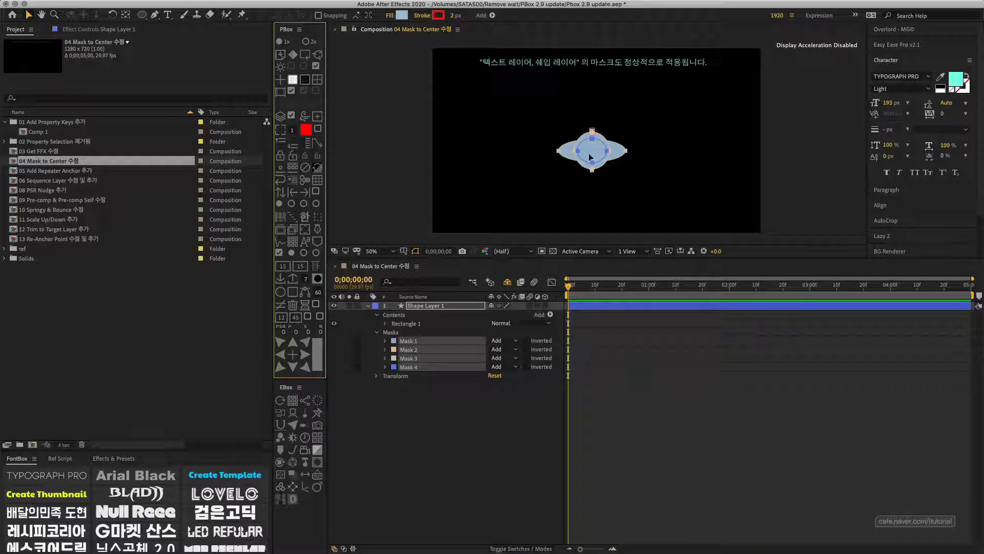
Set the four masks' mode to None to reveal the full rectangle, and set it back to Add
left_click(516, 341)
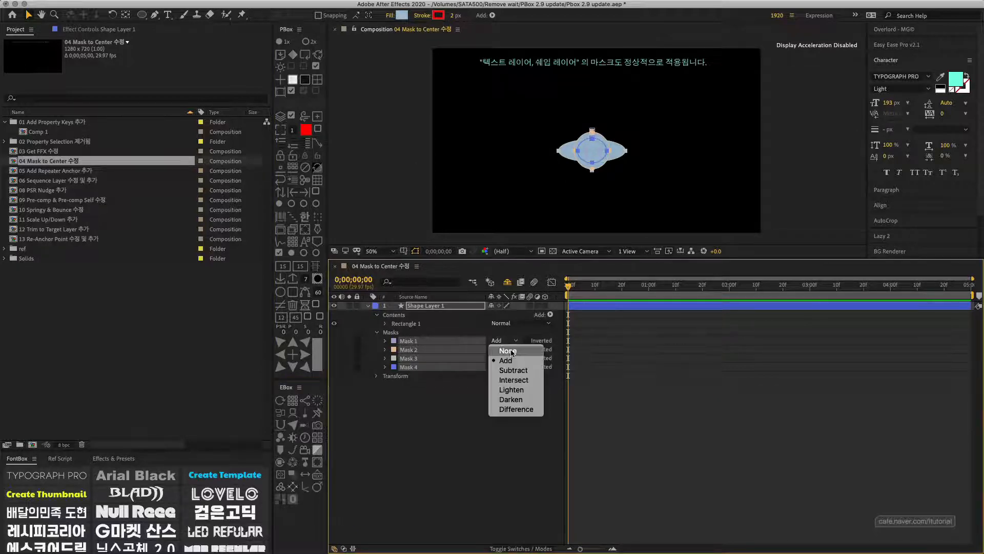
left_click(516, 225)
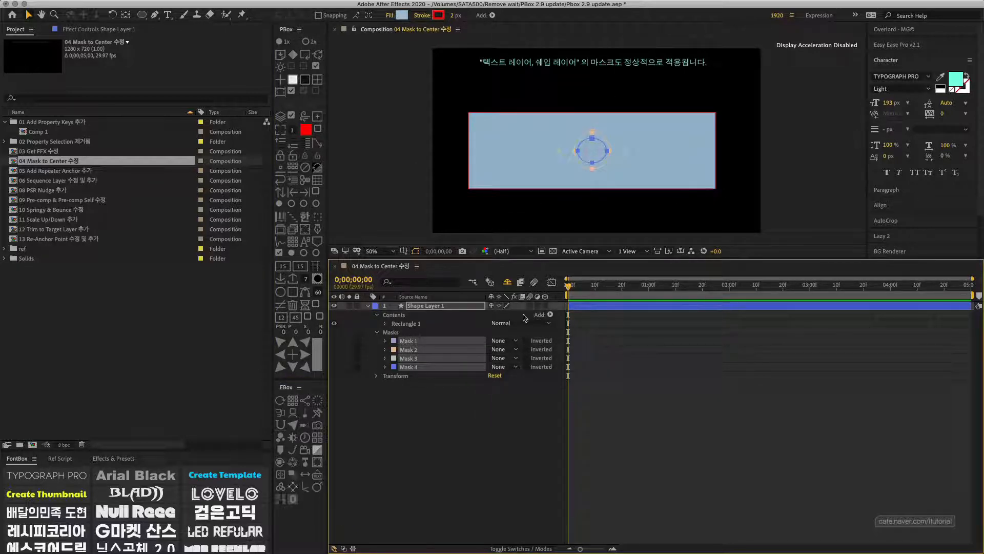
left_click(514, 341)
left_click(513, 349)
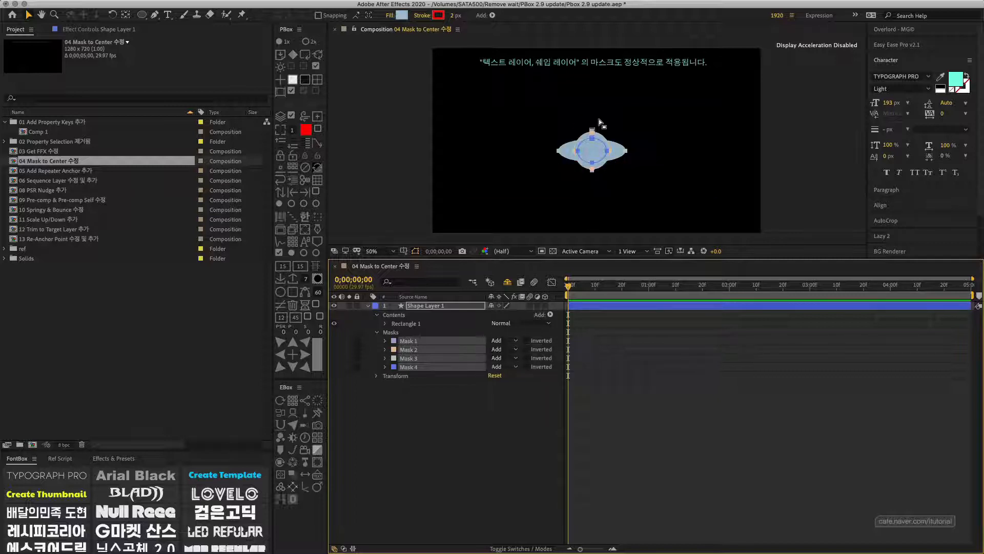
Delete the shape layer and create a new text layer reading "abcd" in Arial Black from FontBox
left_click(427, 308)
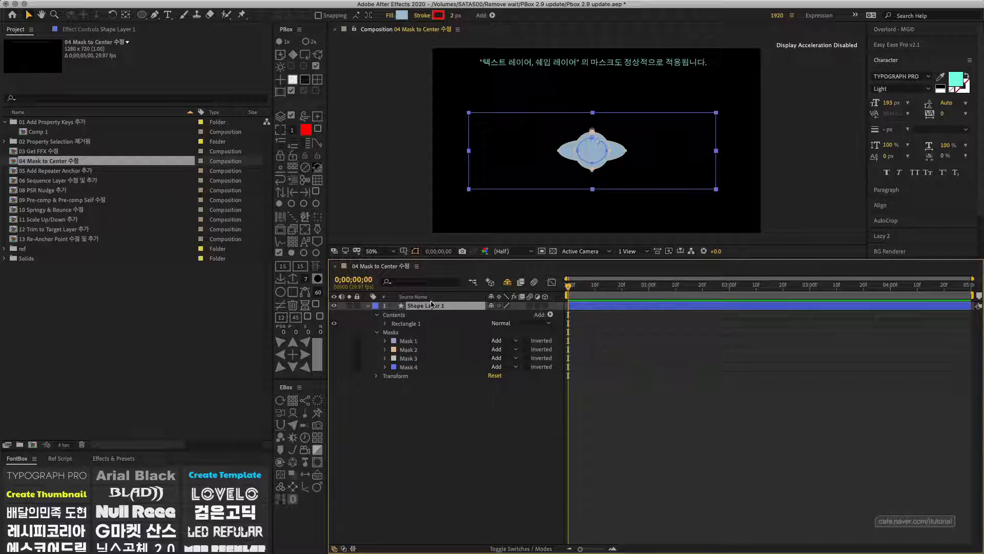
key("Delete")
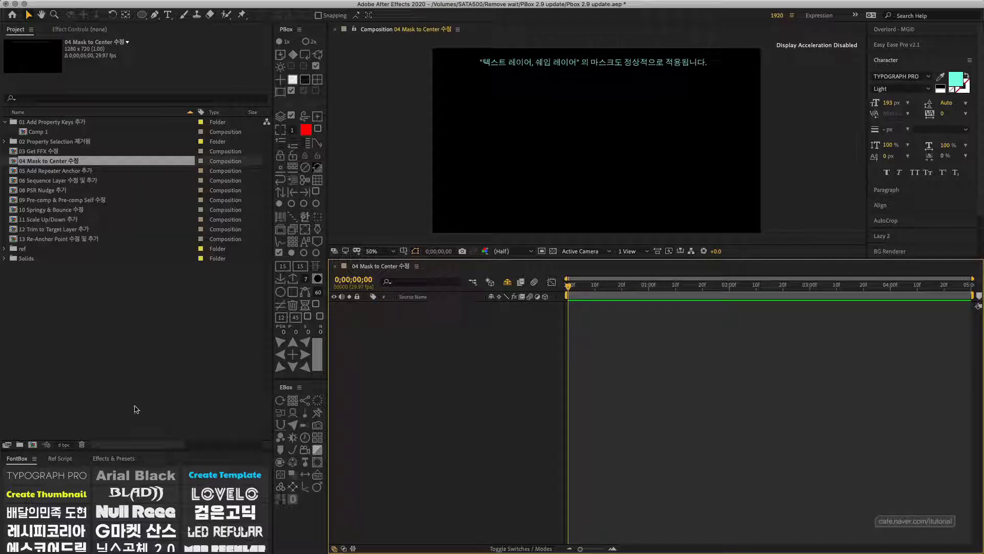
left_click(70, 476)
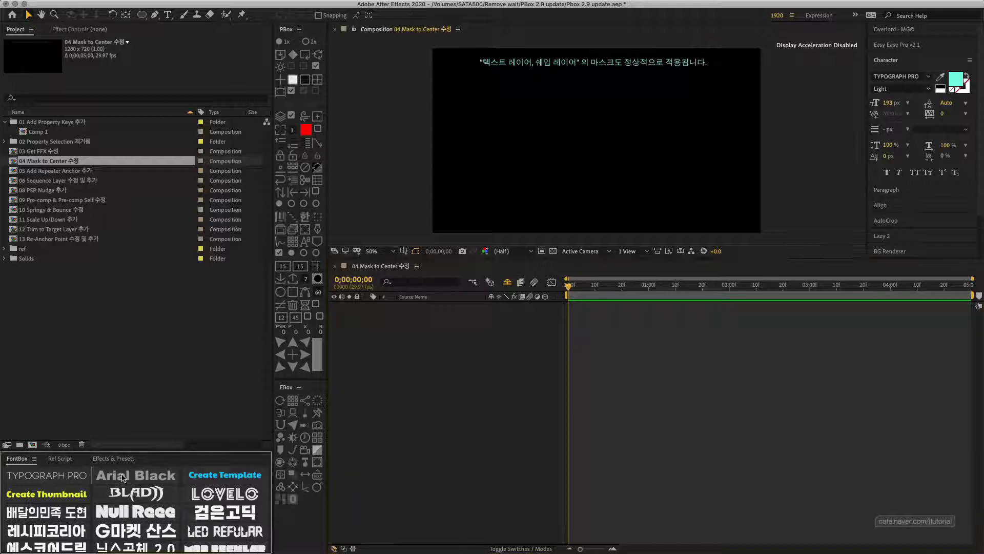
type("ab")
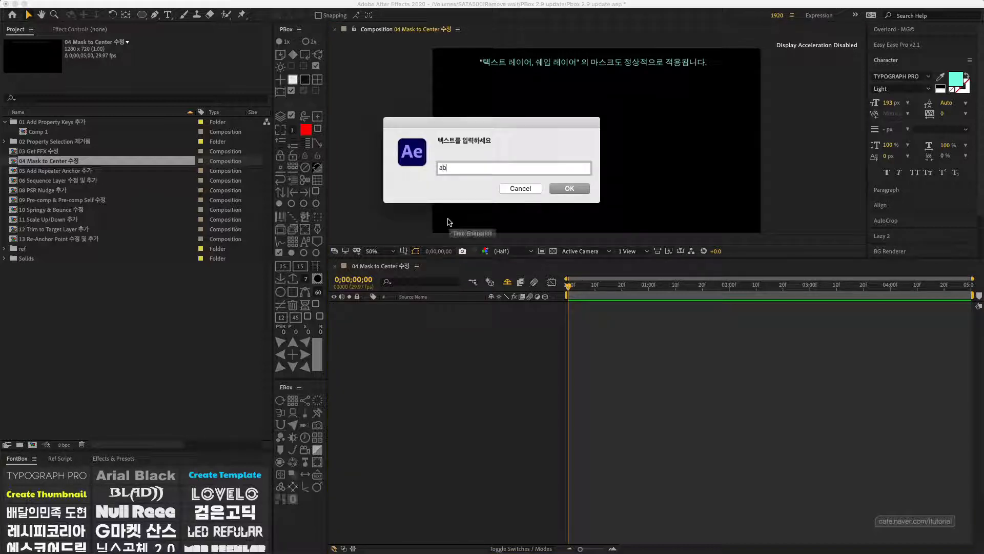
type("cd")
left_click(581, 190)
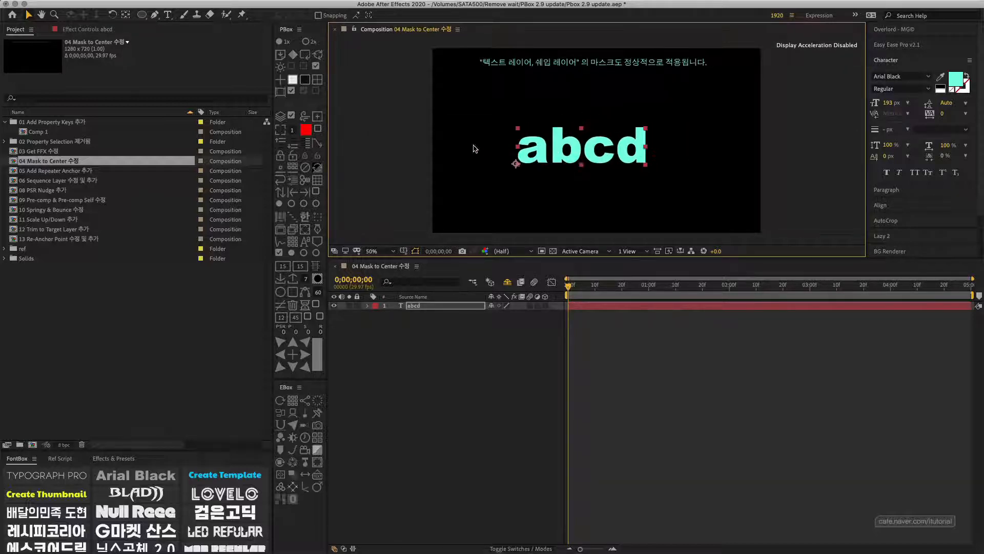
Draw three separate rounded masks side by side across the letters of the "abcd" text layer
left_click_drag(142, 14, 174, 26)
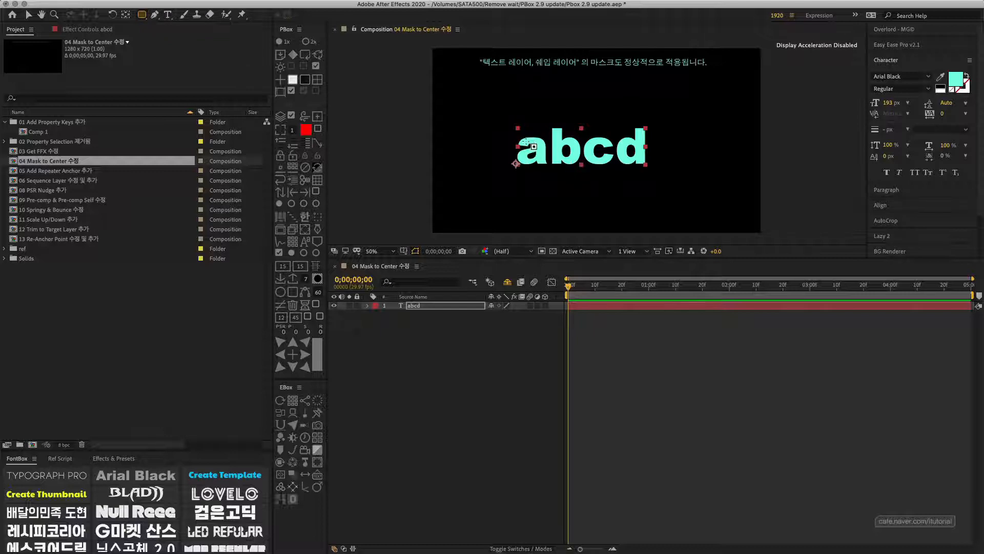
left_click_drag(525, 139, 547, 162)
mouse_move(572, 129)
left_mouse_down()
mouse_move(594, 169)
mouse_move(646, 159)
left_mouse_up()
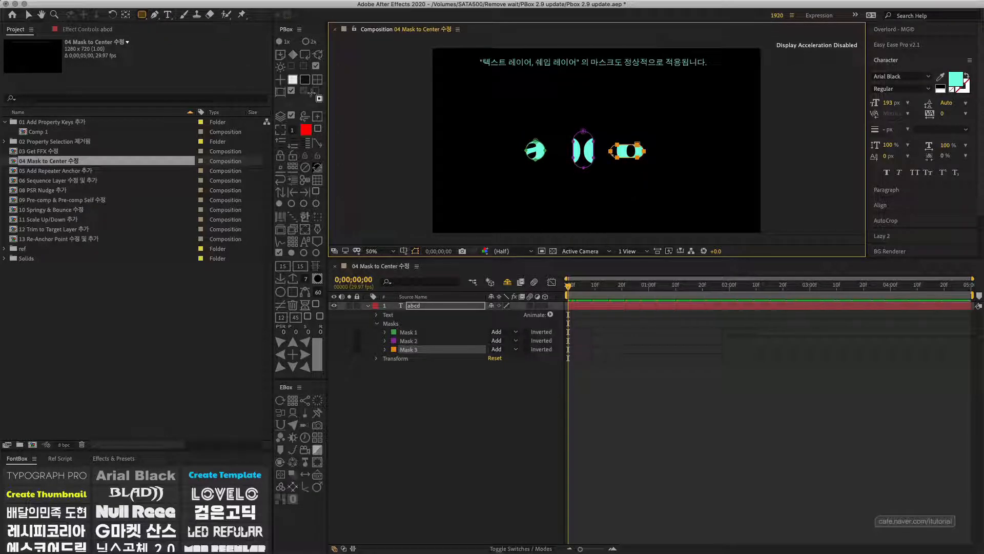
Centre all three masks of the "abcd" text layer with Mask to Center, and set their mode to None
left_click(28, 14)
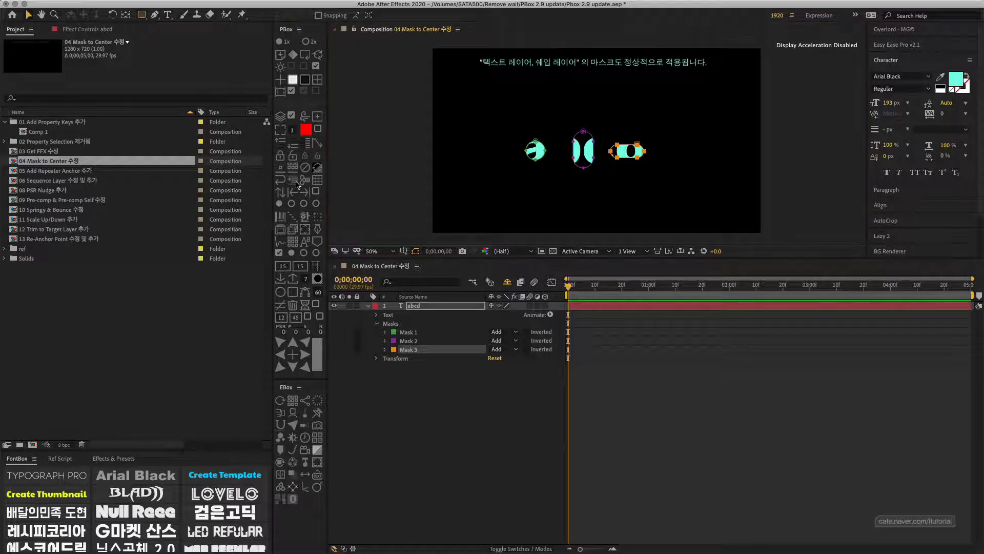
left_click(380, 335)
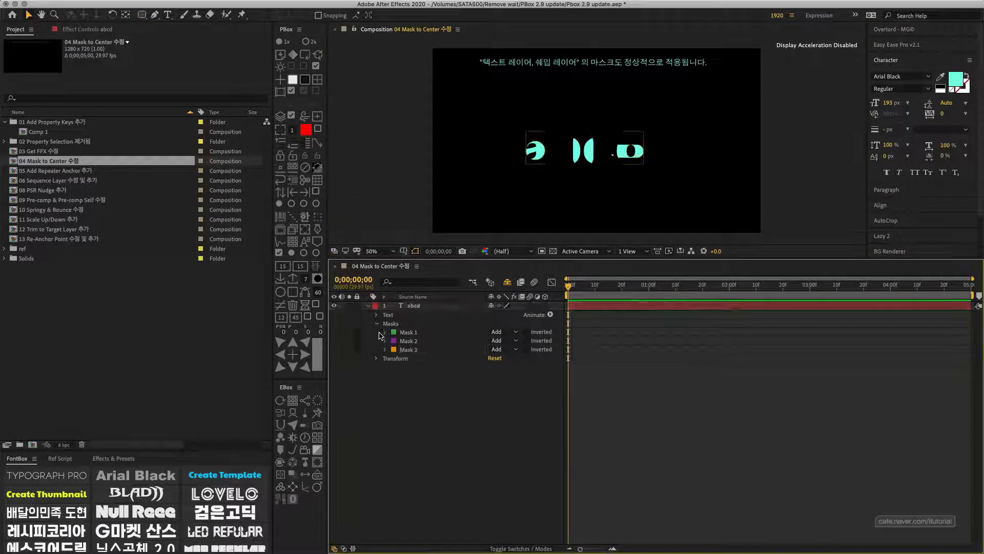
left_click_drag(379, 335, 417, 353)
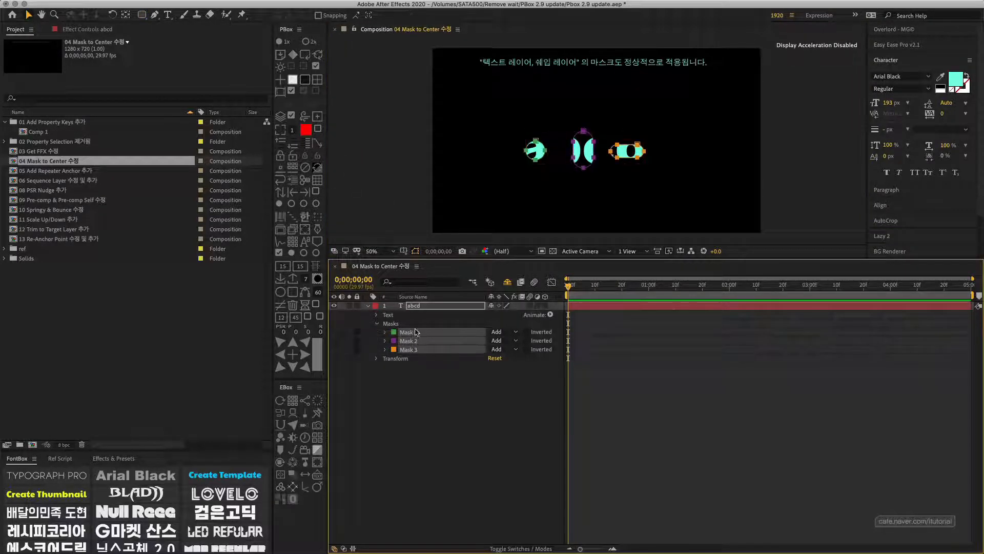
left_click(317, 118)
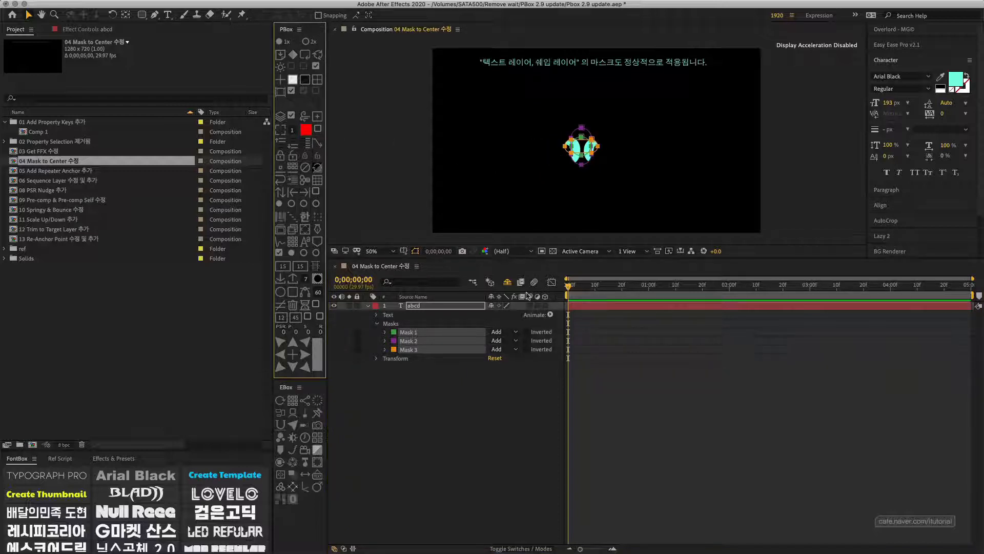
left_click(516, 349)
left_click(515, 341)
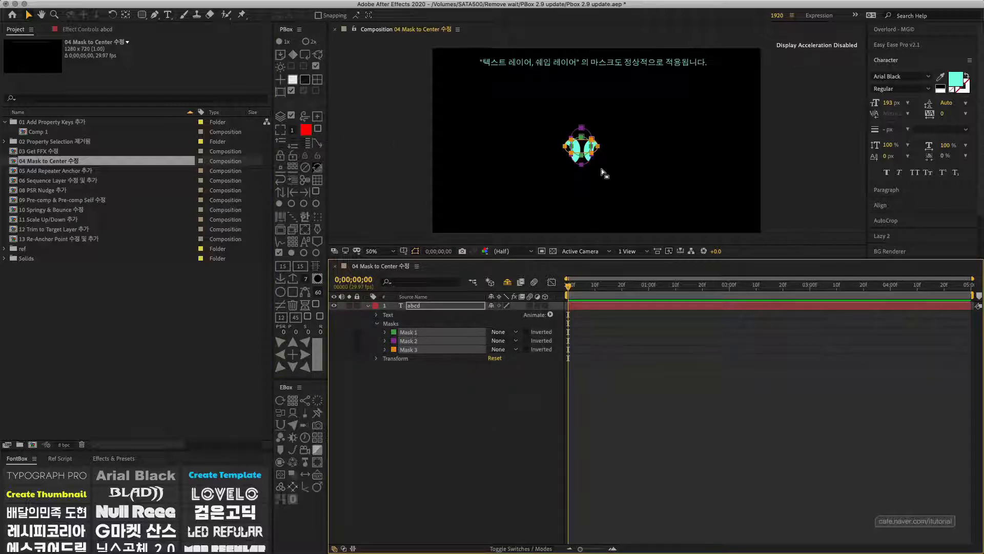
Delete the "abcd" text layer, open the "05 Add Repeater Anchor 추가" composition and close the Mask to Center one
left_click(422, 308)
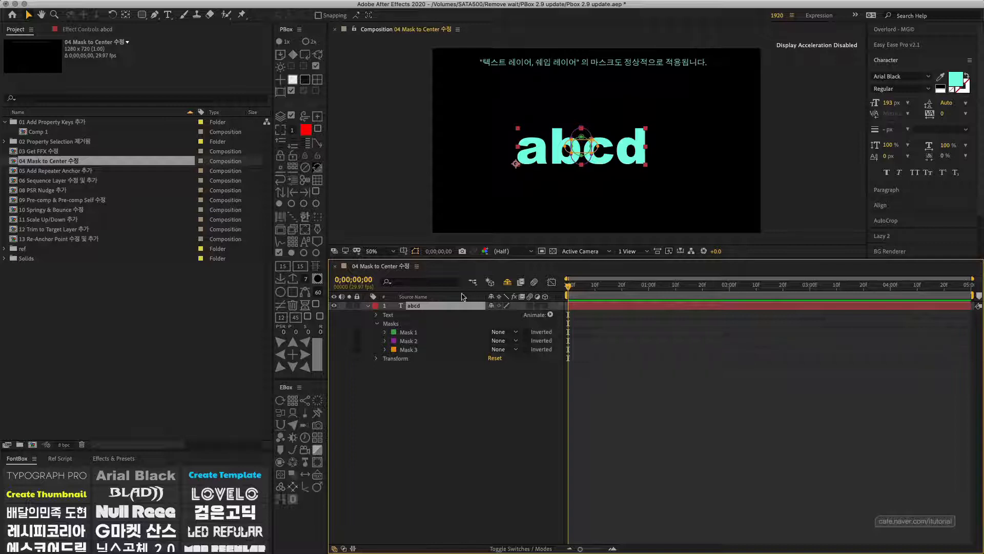
key("Delete")
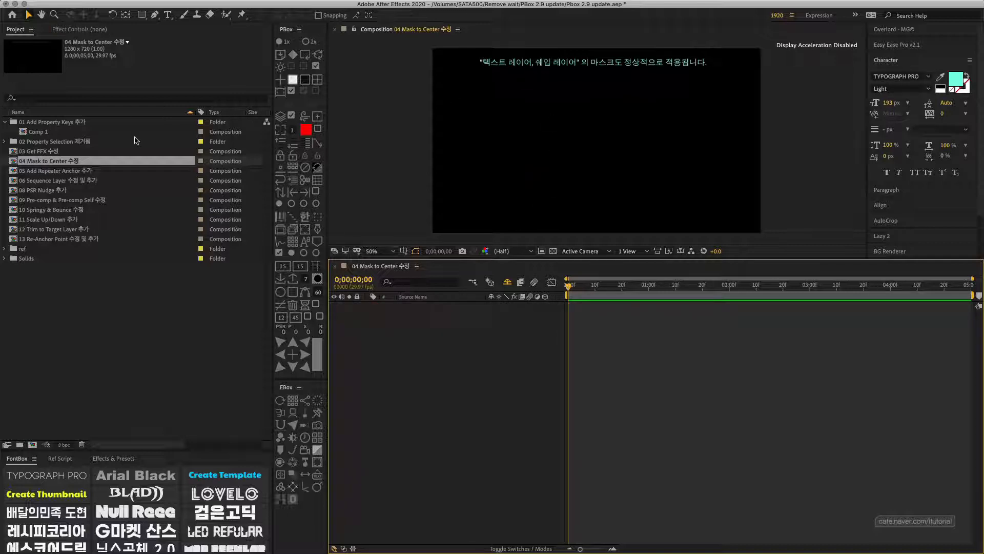
left_click(68, 171)
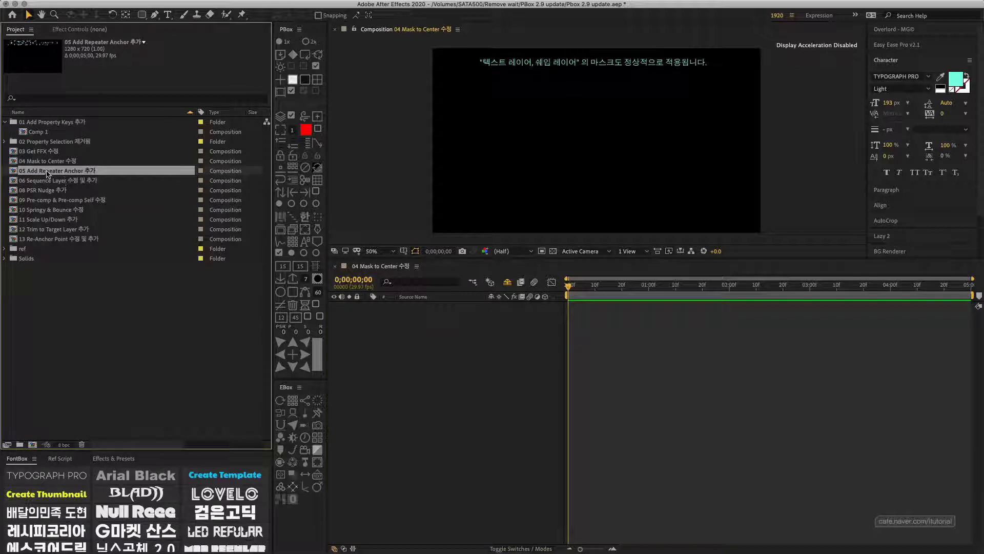
double_click(48, 173)
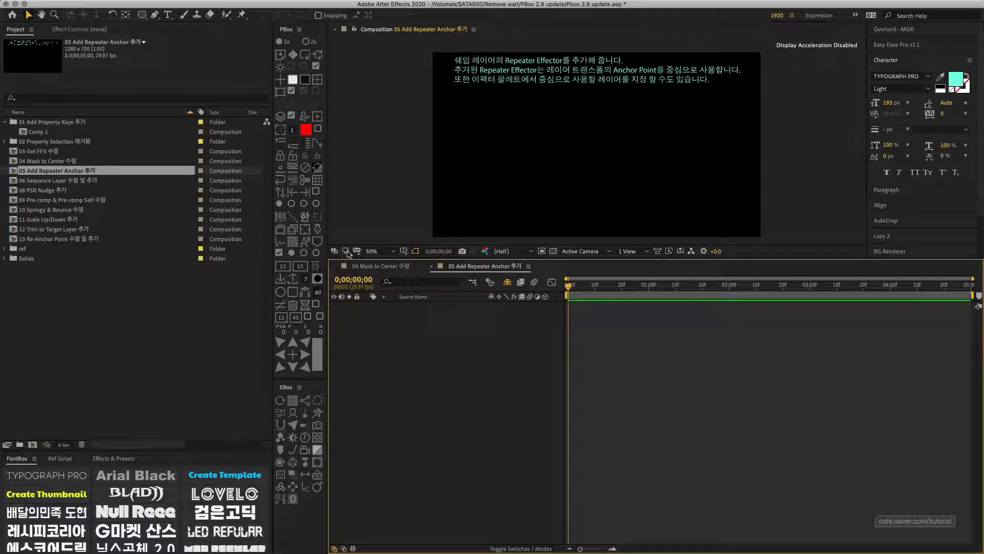
left_click(336, 266)
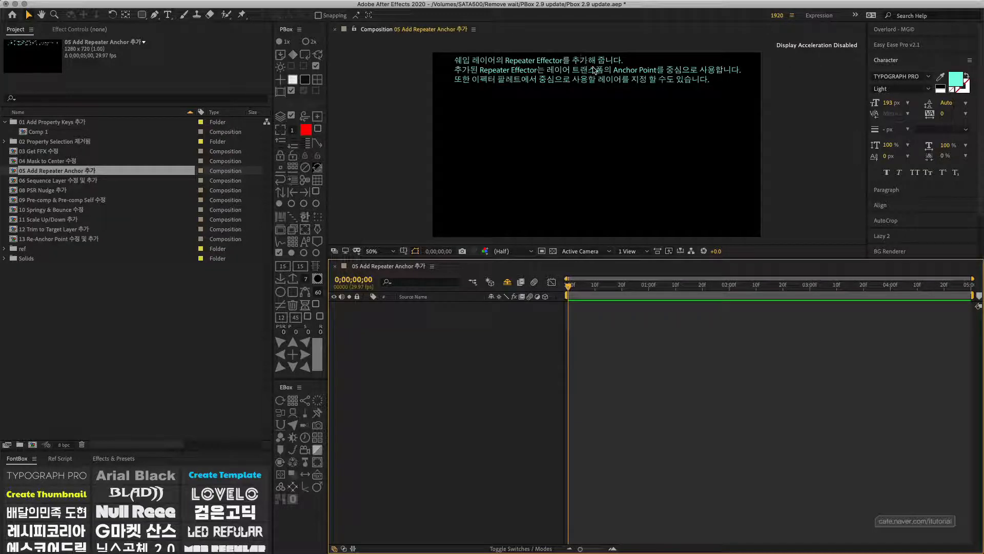
Draw a small upright rectangle as a new shape layer in the upper-left area of the composition
left_click_drag(142, 15, 164, 14)
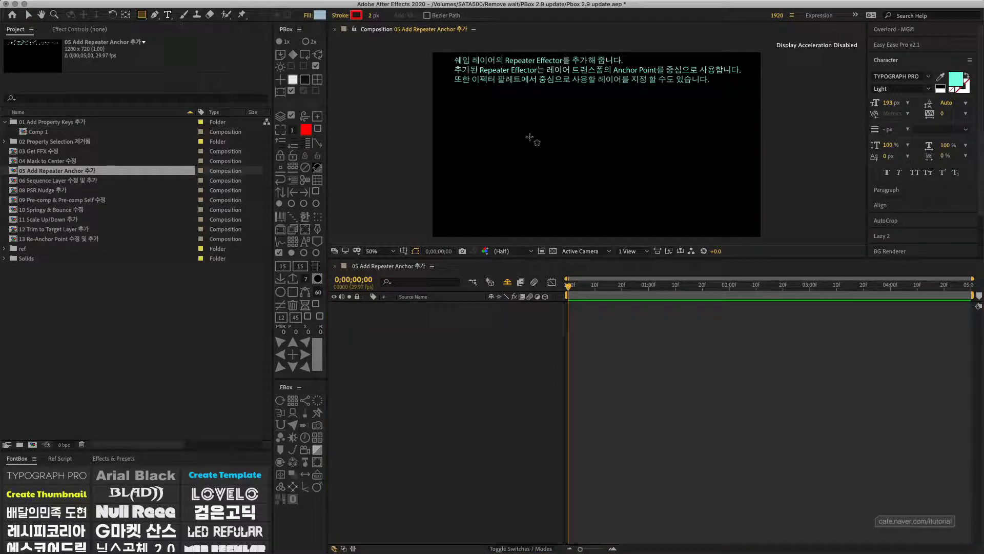
left_click_drag(470, 105, 492, 142)
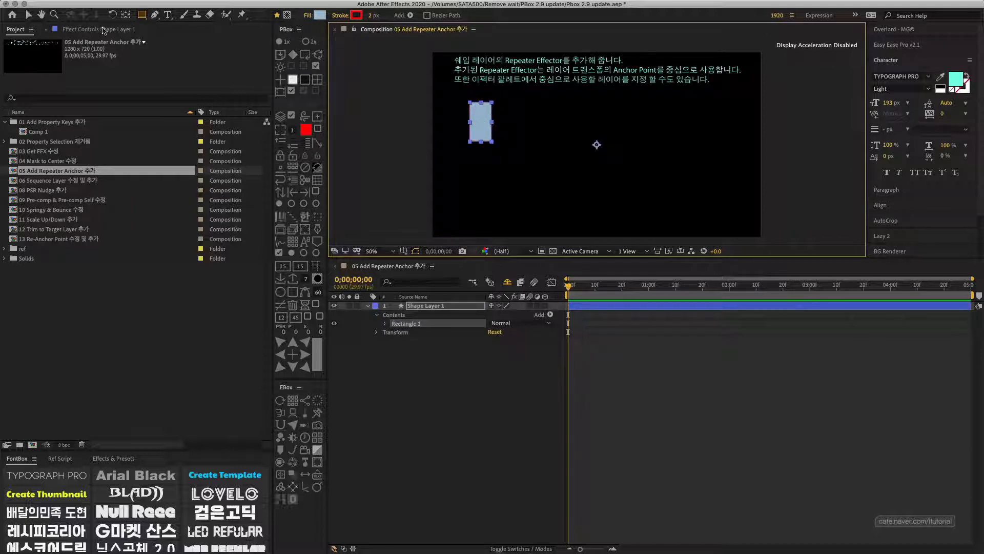
left_click(30, 14)
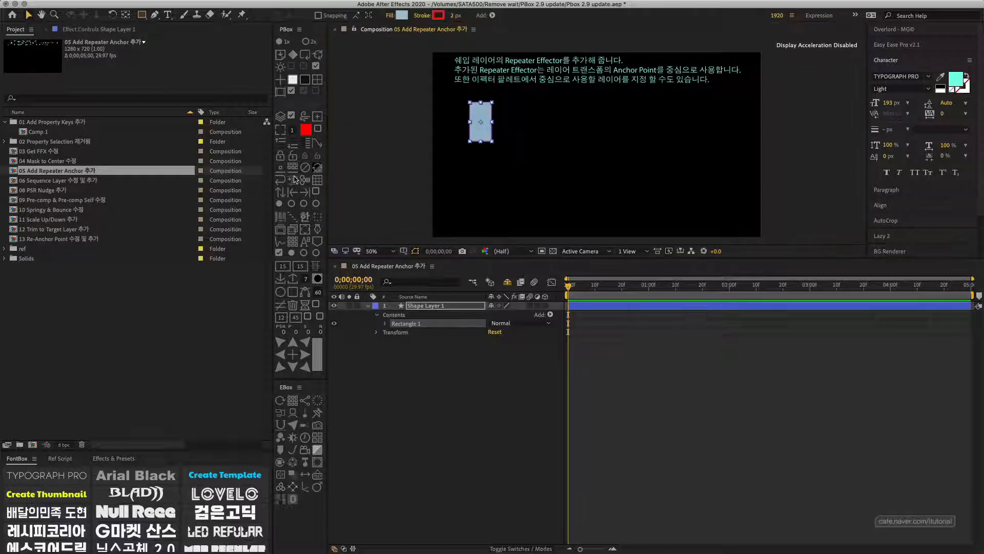
Add After Effects' standard Repeater to the contents of the rectangle's shape layer
left_click(409, 304)
left_click(551, 314)
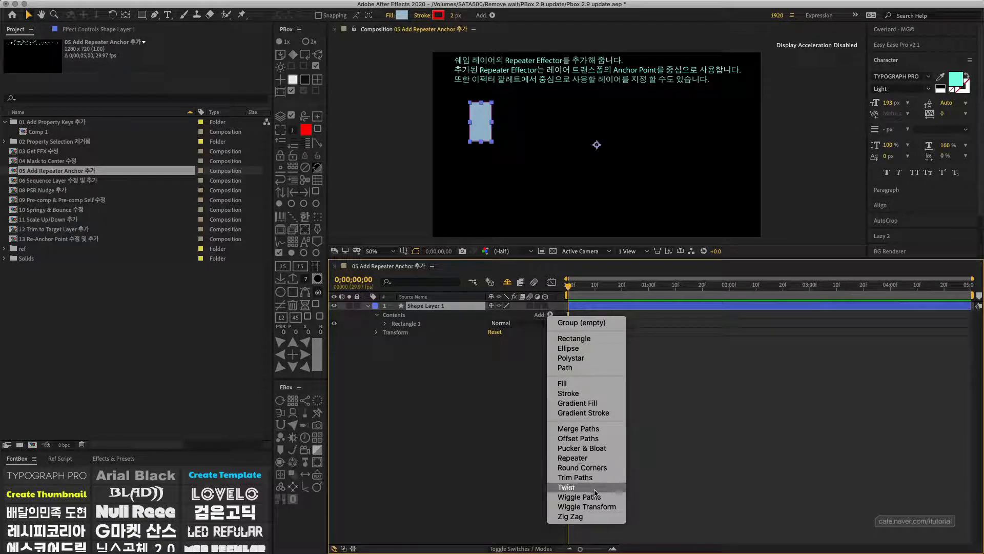
left_click(598, 456)
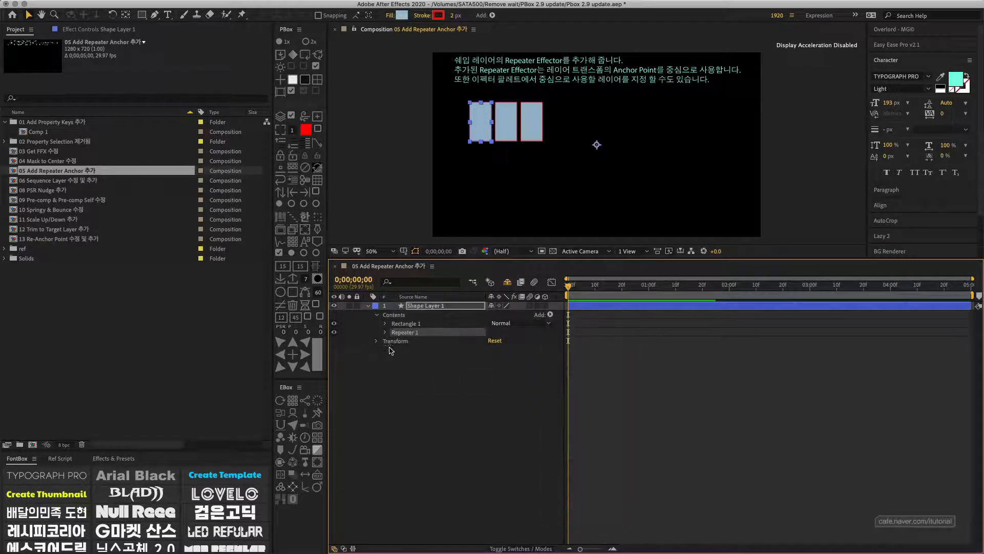
Set the repeater's transform position to 0, 0 and its rotation to 30°
left_click(394, 367)
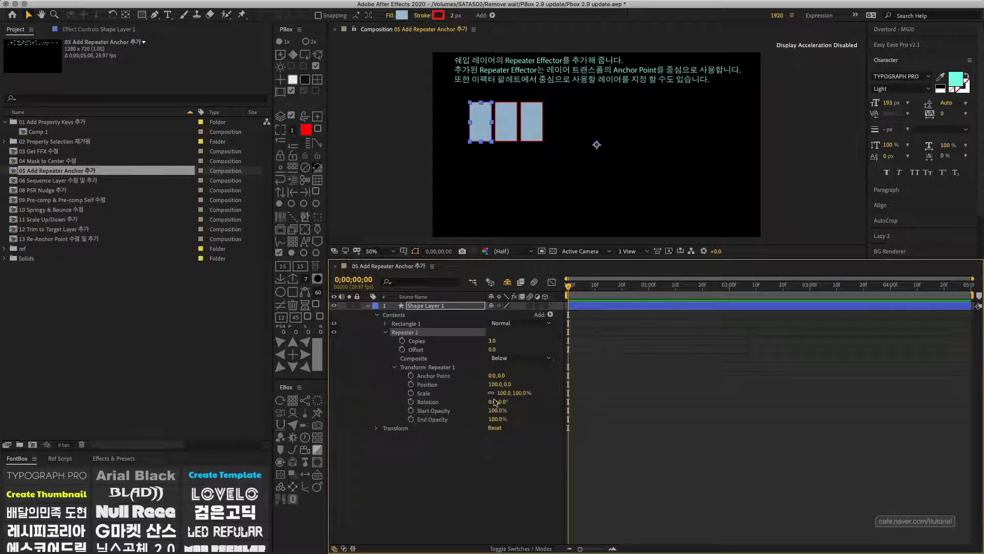
left_click(497, 384)
type("0")
key("Return")
left_click_drag(504, 404, 603, 152)
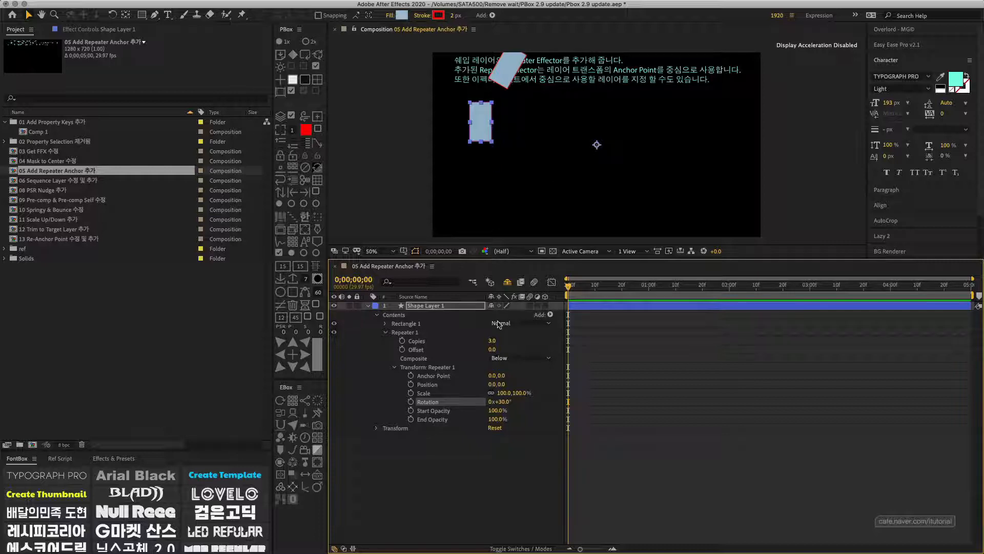
Adjust the repeater's anchor point to about -408, 18 so the copies fan out from the rectangle's lower-right corner
left_click_drag(491, 376, 345, 321)
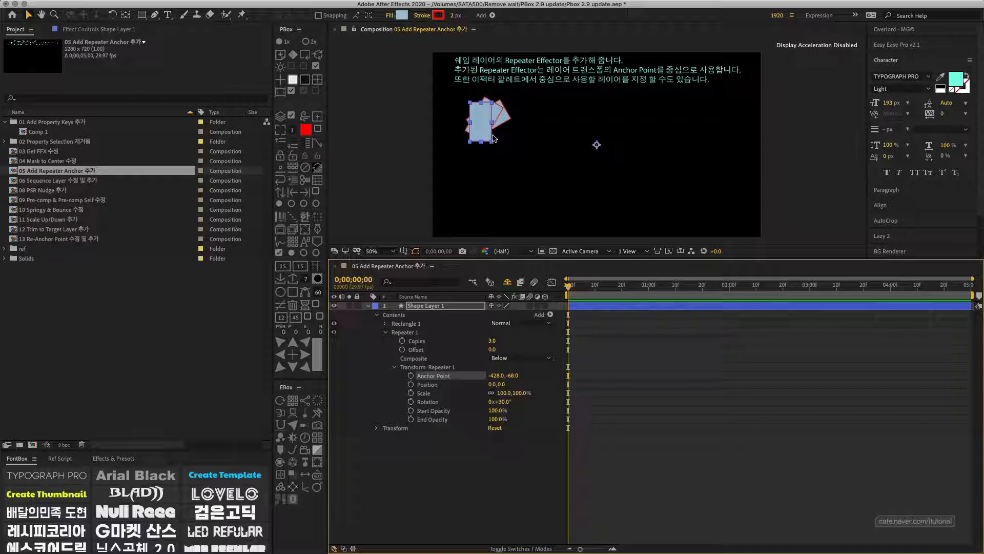
left_click_drag(495, 376, 559, 373)
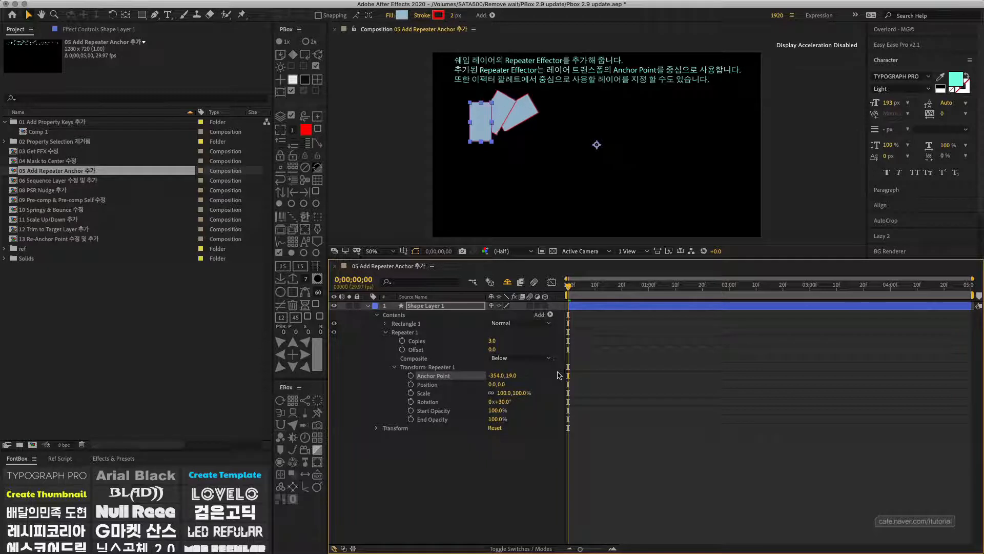
left_click_drag(500, 377, 481, 384)
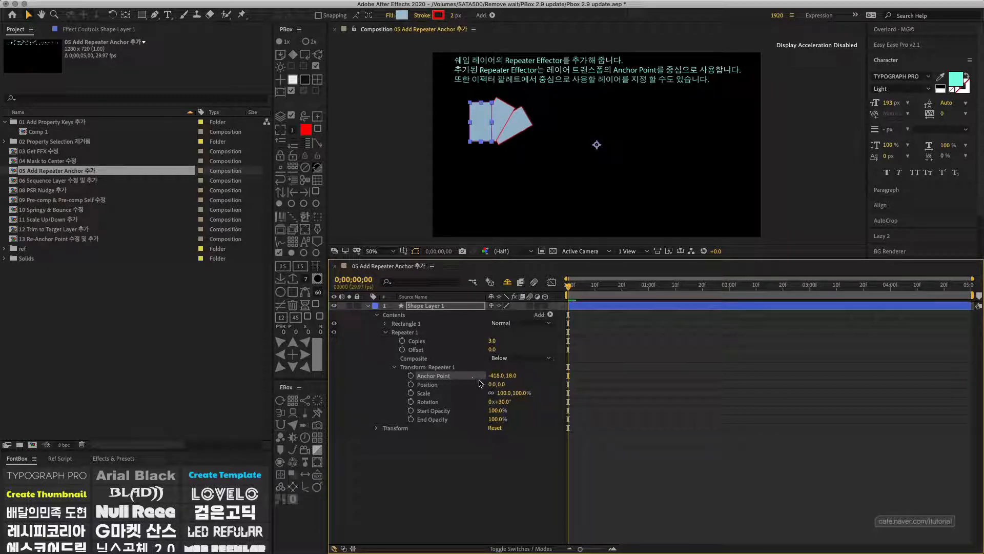
Delete the standard repeater and apply PBox's Add Repeater Anchor to the shape layer
left_click(428, 367)
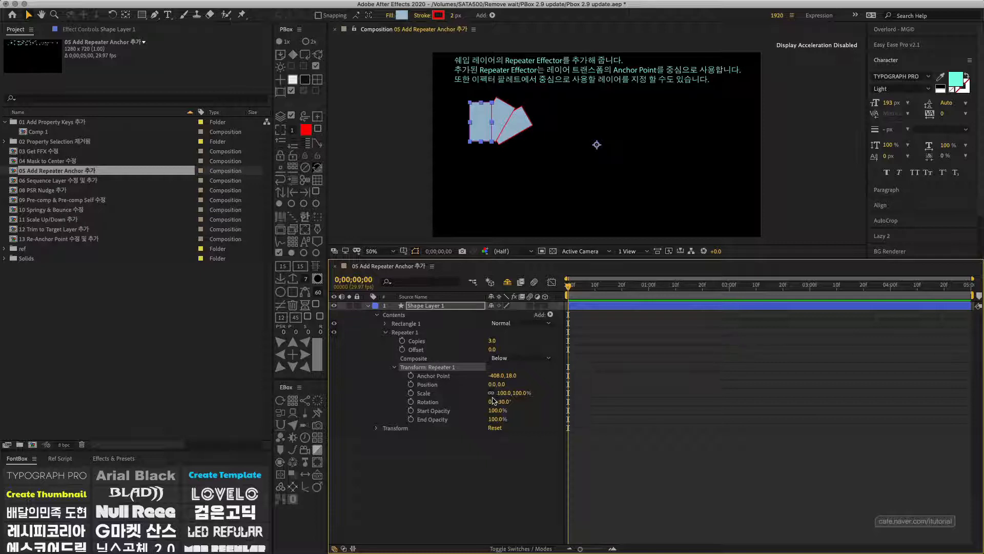
key("Delete")
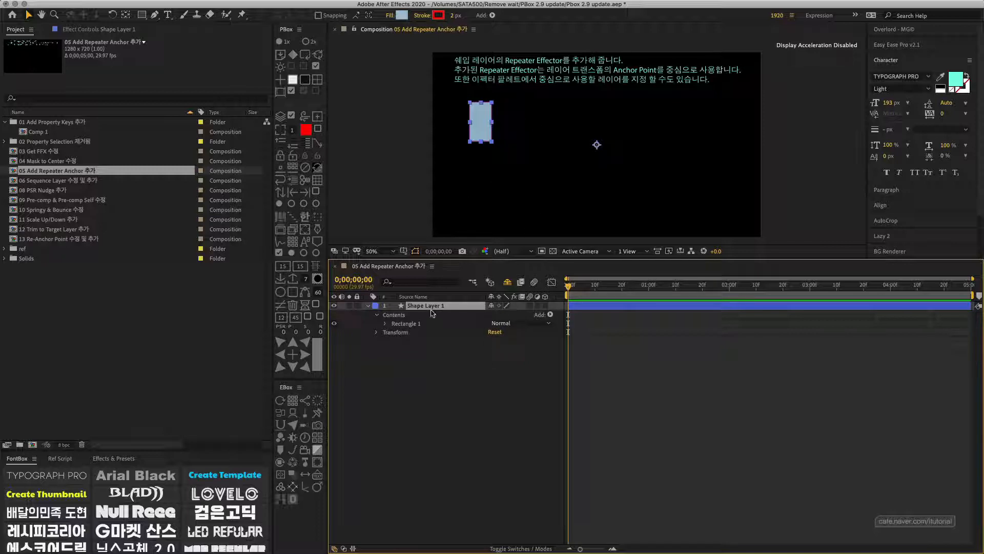
left_click(318, 118)
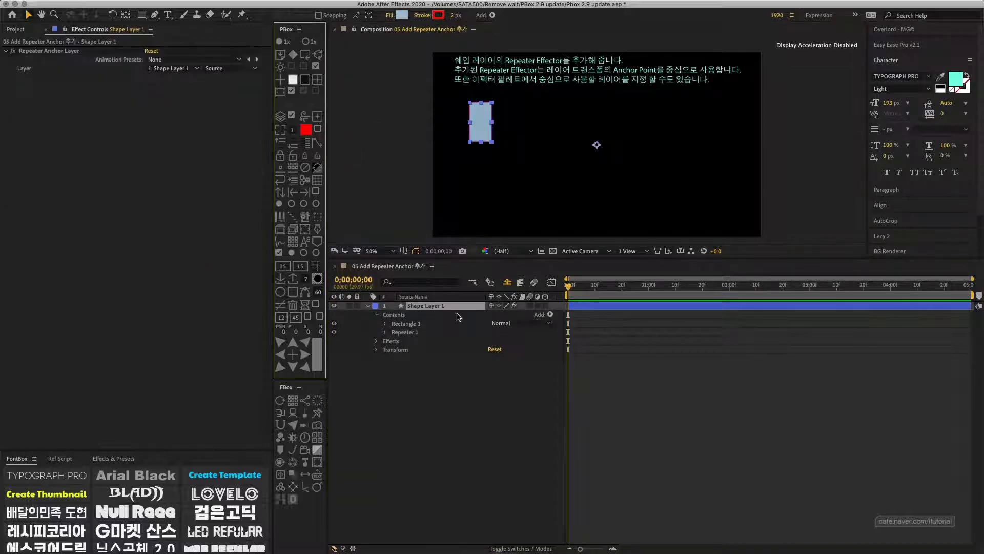
Expand the new repeater's transform properties and set its rotation to about 28°
left_click(399, 334)
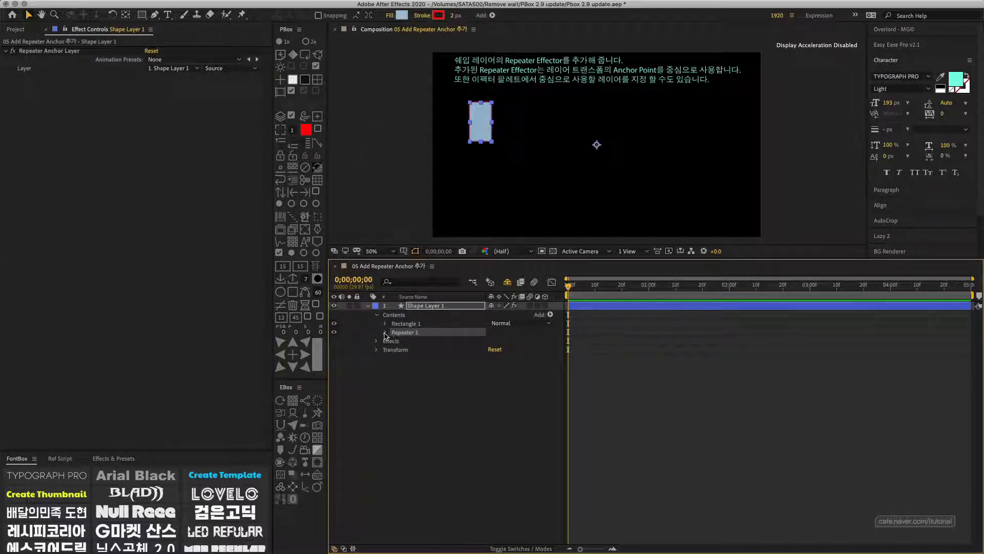
left_click(386, 332)
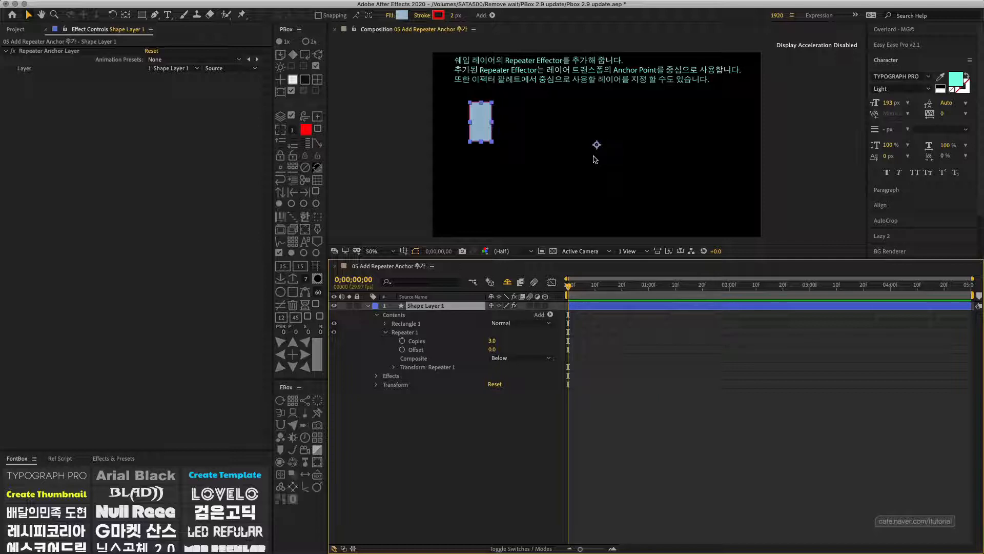
left_click(395, 369)
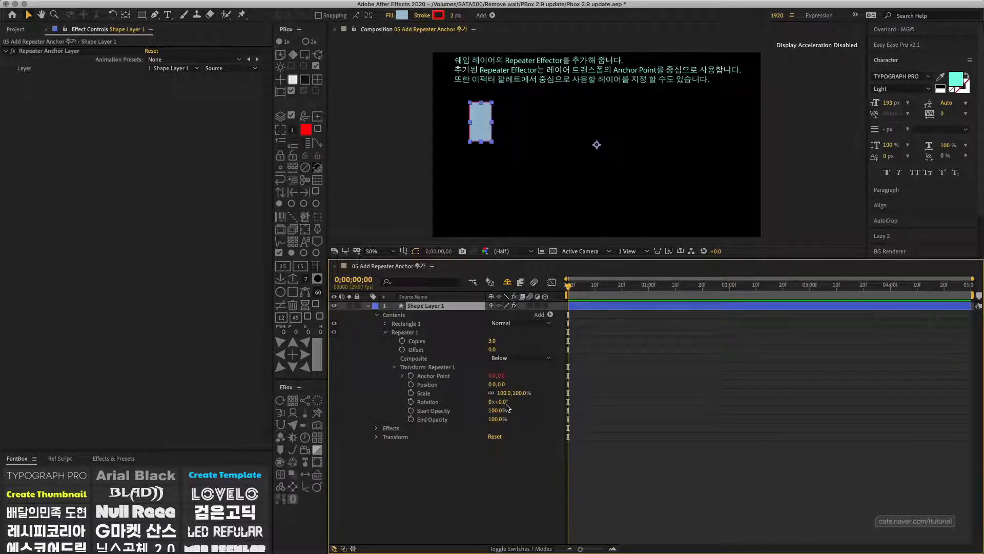
left_click_drag(502, 402, 522, 404)
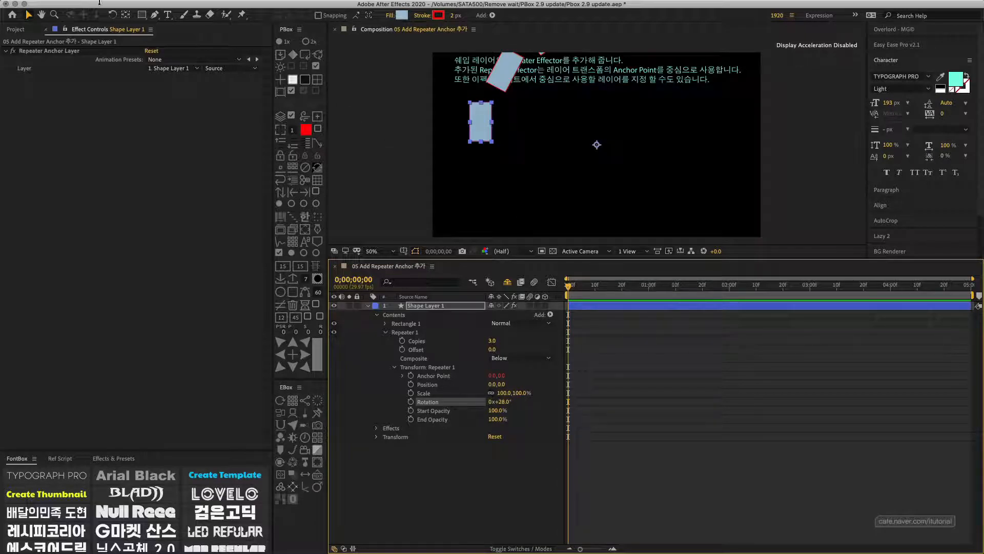
Move the shape layer's anchor point from the composition centre to the rectangle's lower-right corner with the Pan Behind tool
left_click(125, 15)
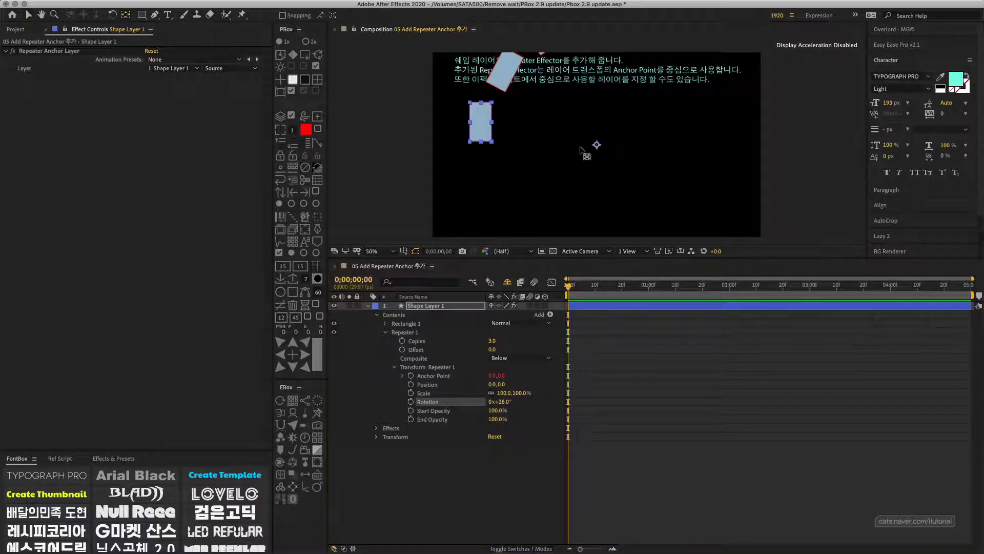
left_click(597, 146)
left_click_drag(596, 146, 492, 142)
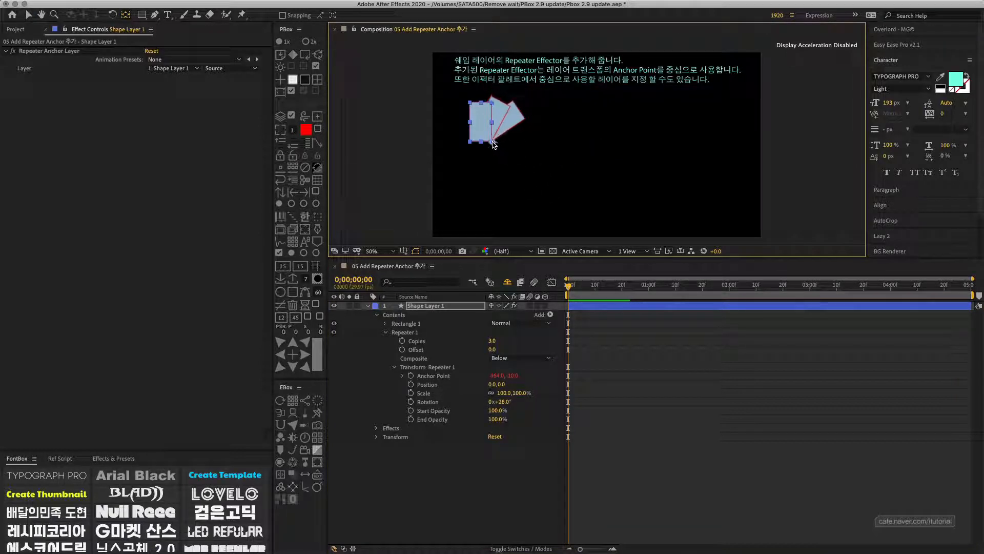
Set the repeater to 12 copies with 22° rotation, and move the layer's anchor point below the rectangle to about -400, 46
left_click_drag(505, 404, 532, 402)
left_click_drag(491, 340, 510, 316)
left_click_drag(496, 150, 495, 158)
left_click(492, 340)
type("12")
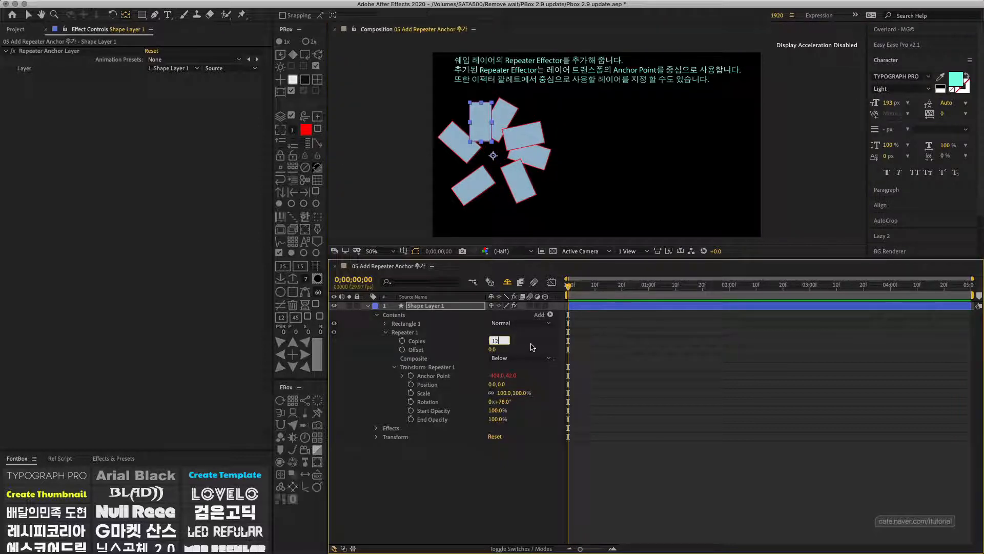
key("Return")
left_click_drag(508, 402, 481, 409)
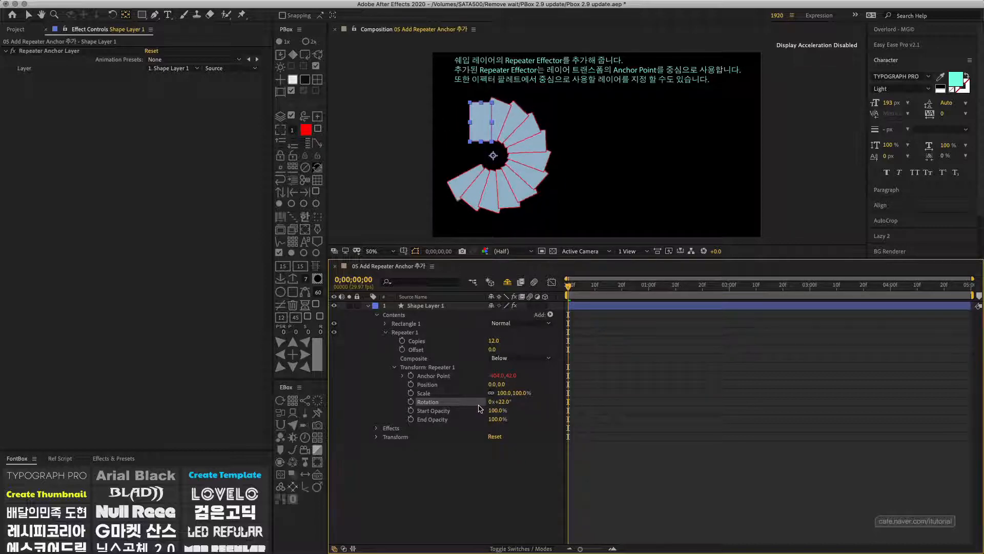
mouse_move(493, 157)
left_mouse_down()
mouse_move(492, 169)
mouse_move(469, 148)
mouse_move(494, 121)
mouse_move(495, 158)
left_mouse_up()
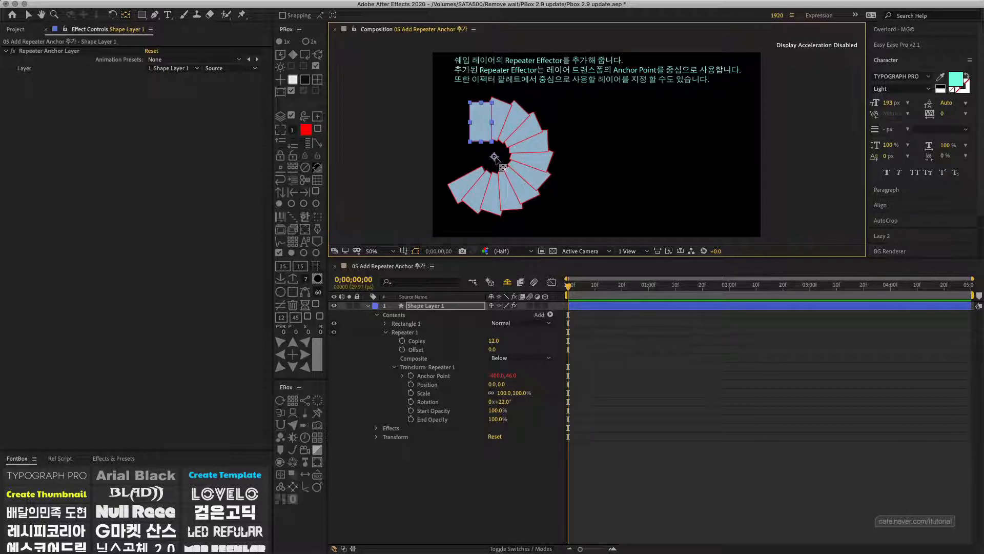
Expand the layer's transform properties, try rotating the whole ring about its anchor point, and return the rotation to 0°
left_click(394, 438)
left_click(377, 437)
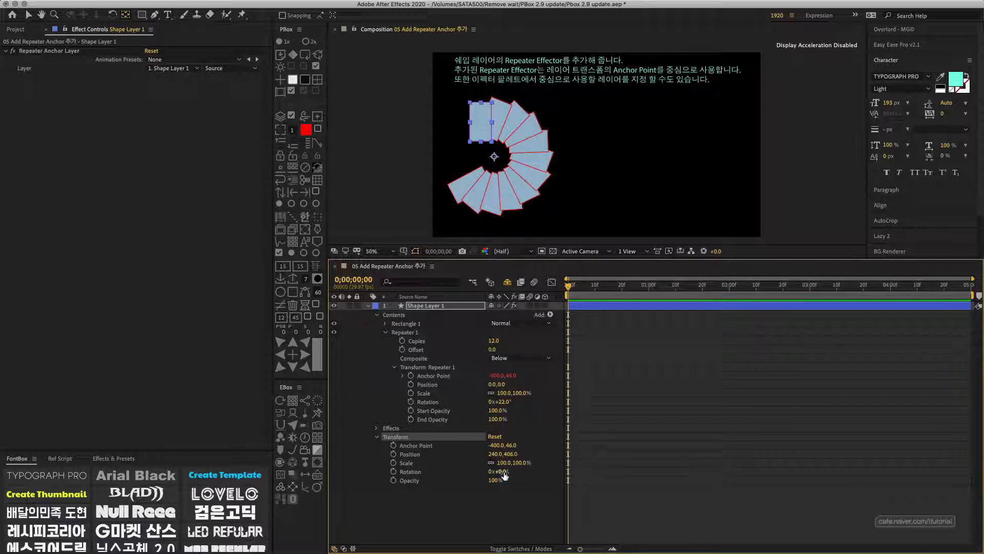
mouse_move(501, 472)
left_mouse_down()
mouse_move(521, 473)
mouse_move(485, 475)
mouse_move(523, 474)
mouse_move(494, 474)
mouse_move(500, 468)
left_mouse_up()
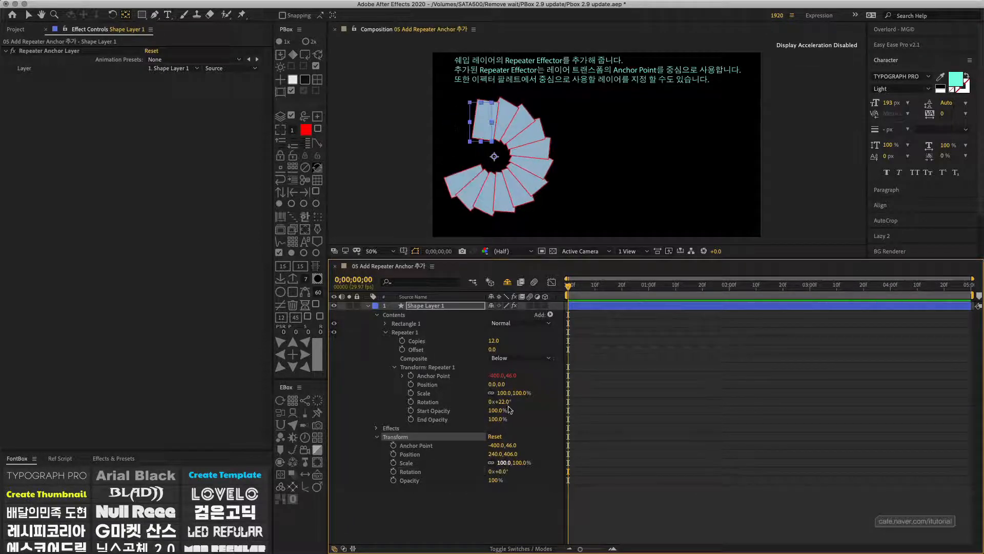
left_click(438, 305)
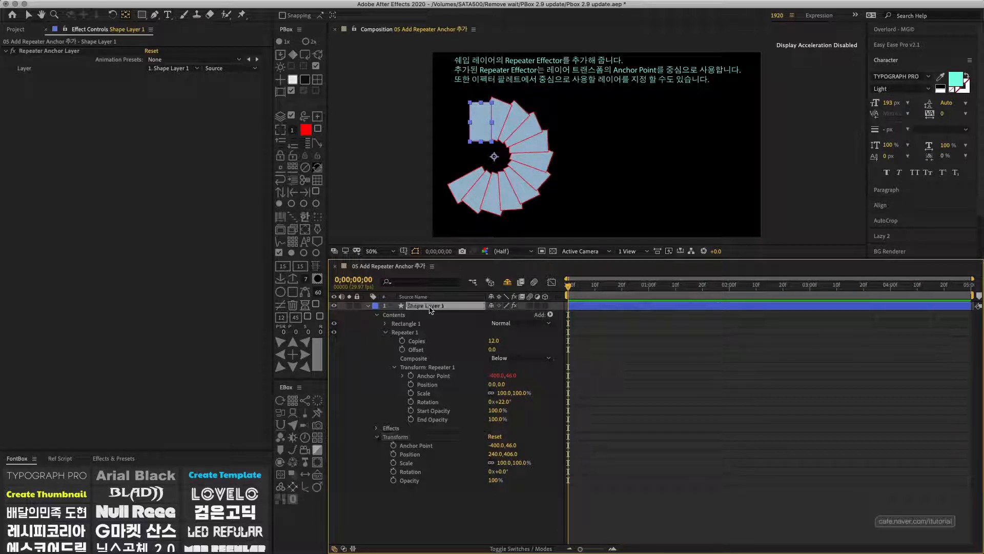
Delete the rectangle shape layer and draw an open right-angled corner path below the text's start with the Pen tool
key("Delete")
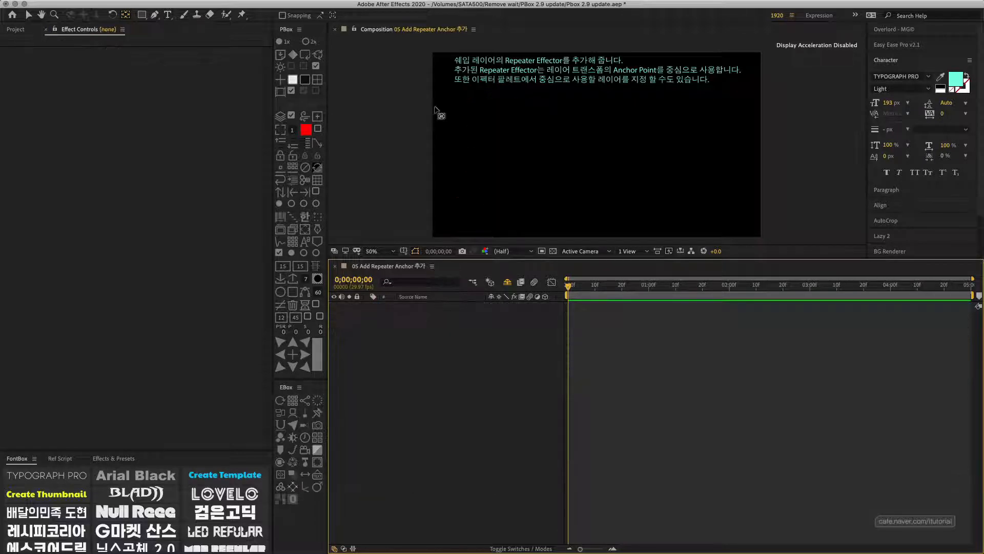
left_click(154, 15)
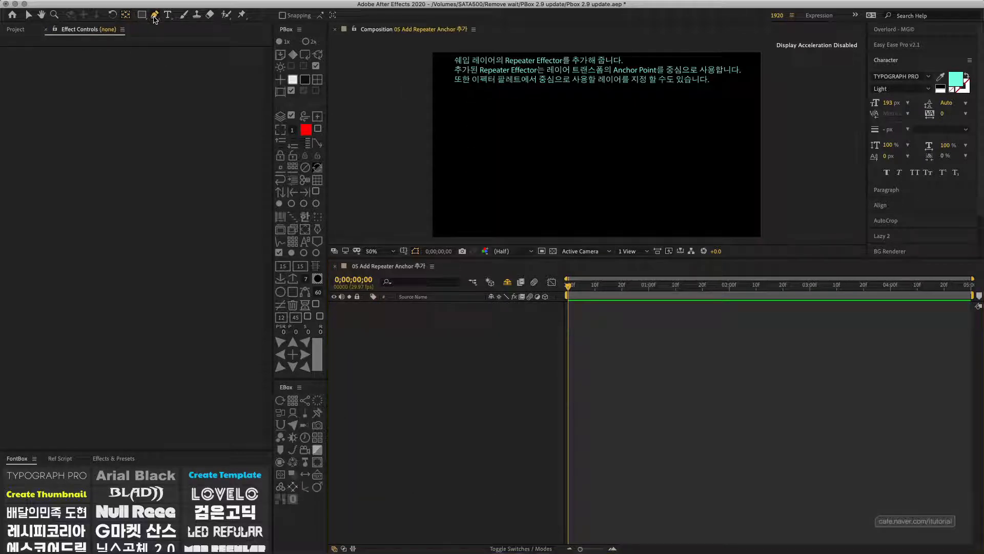
left_click(463, 98)
left_click(480, 98)
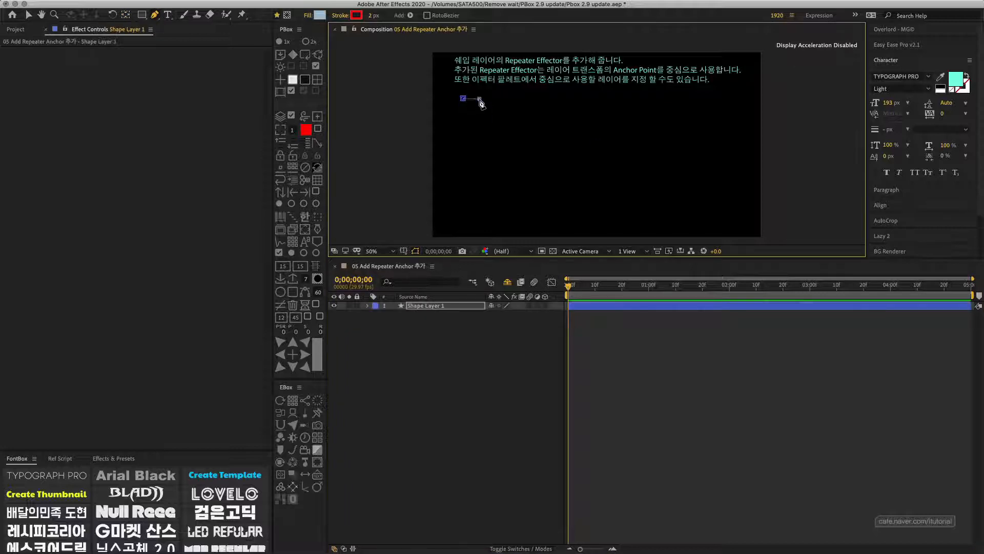
left_click(479, 116)
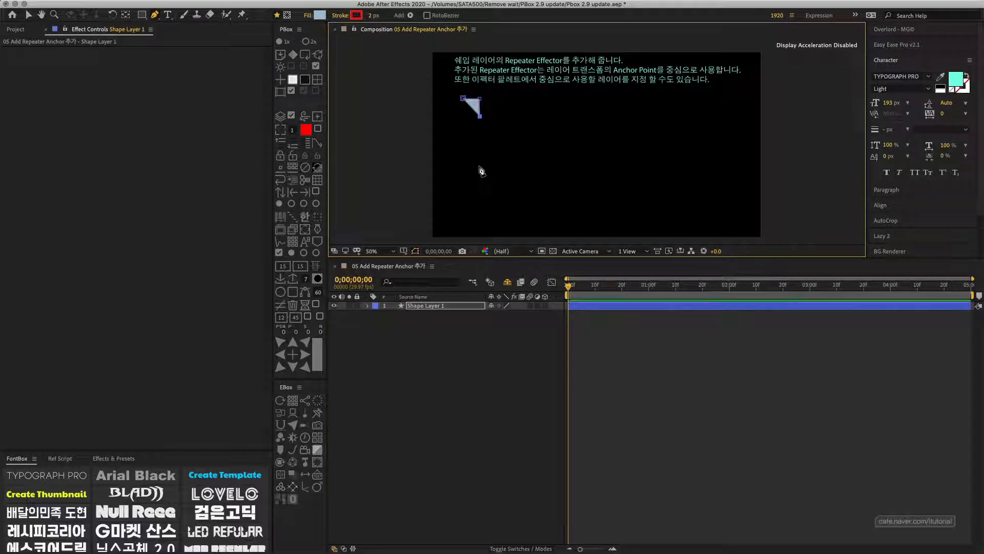
Set the corner path's fill to none, keeping only the stroke, and return to the Selection tool
left_click(309, 15)
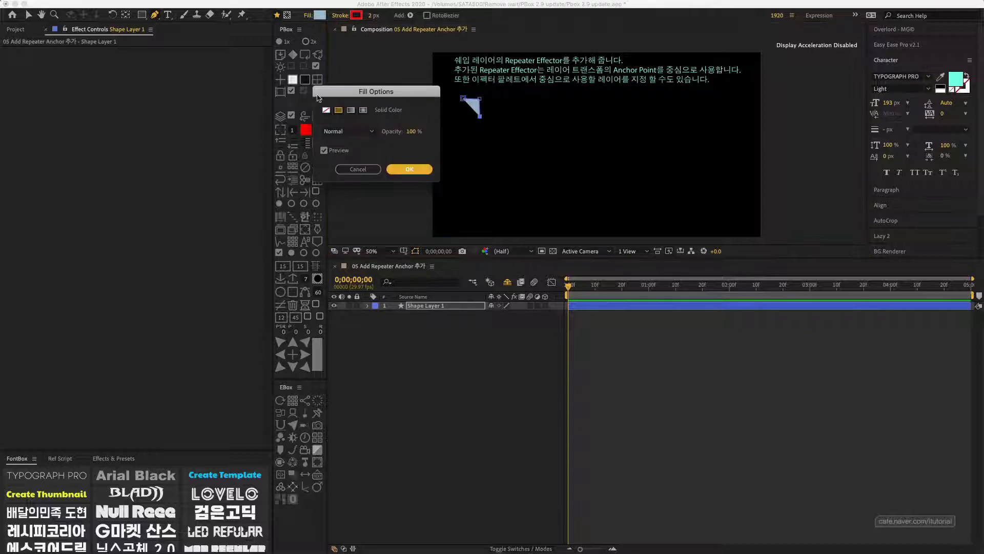
left_click(326, 110)
left_click(409, 169)
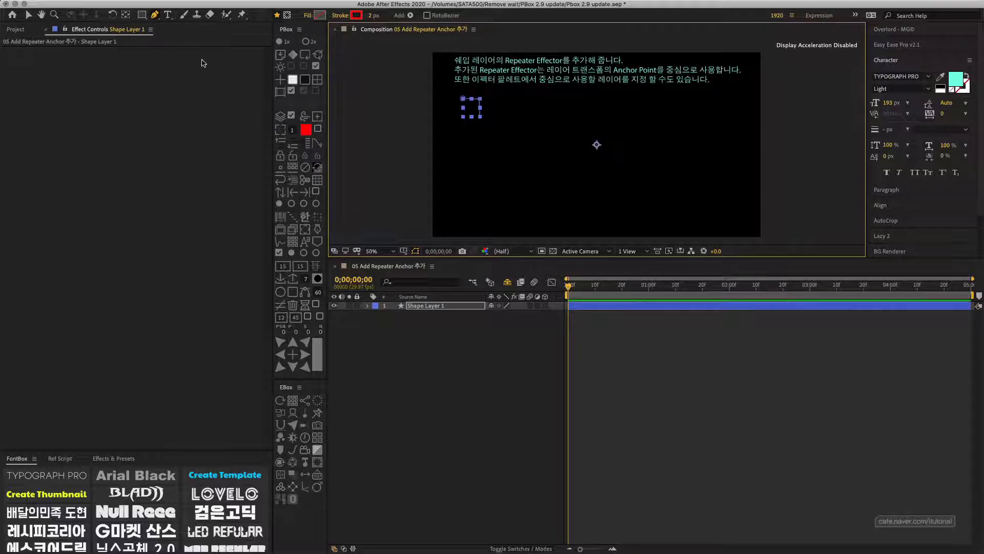
left_click(29, 15)
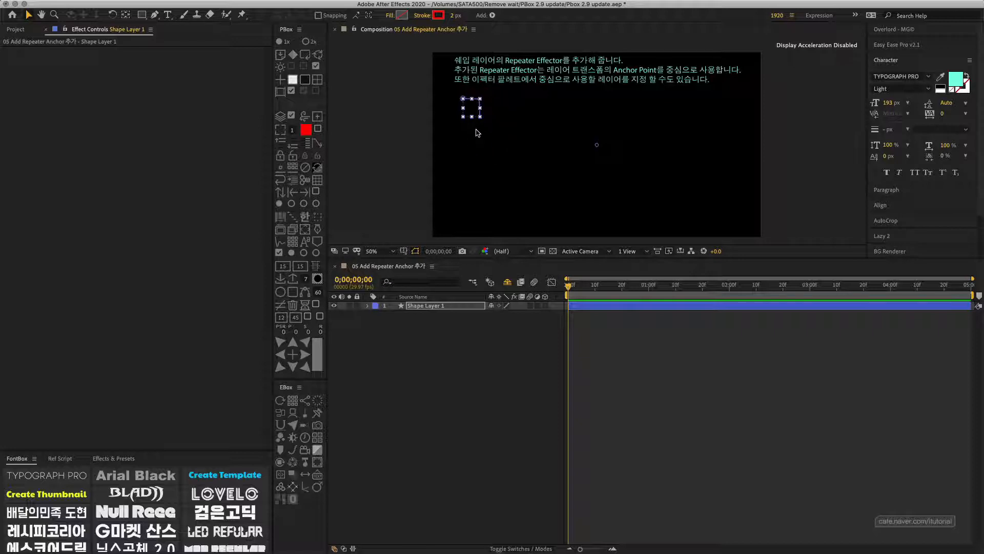
Apply PBox's Add Repeater Anchor to the shape layer and expand Repeater 1 with its transform properties
left_click(430, 305)
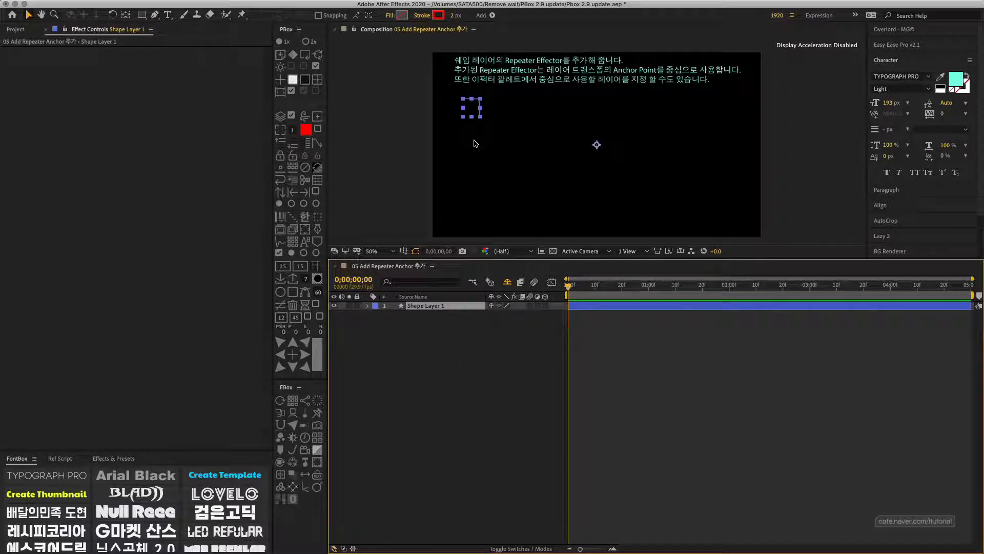
left_click(318, 117, "shift")
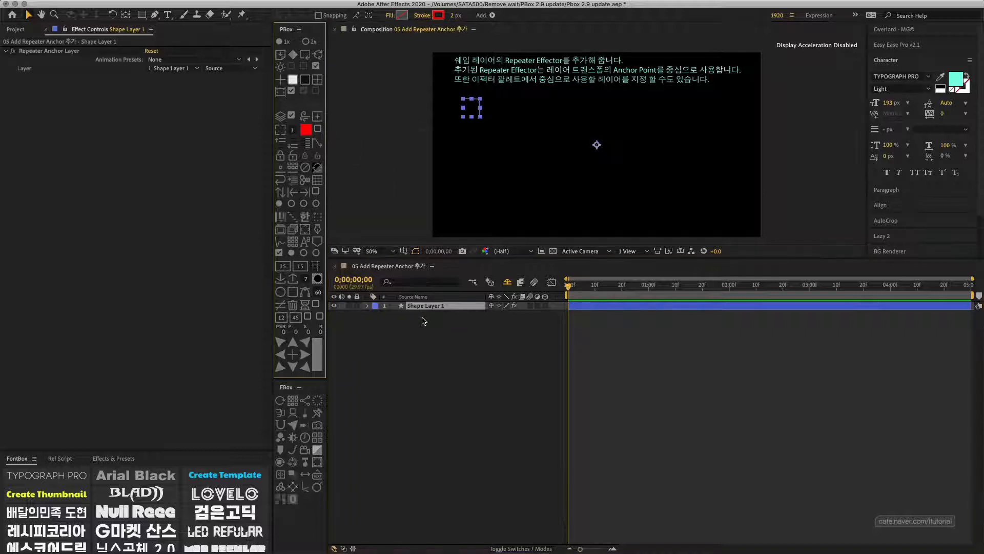
left_click(368, 306)
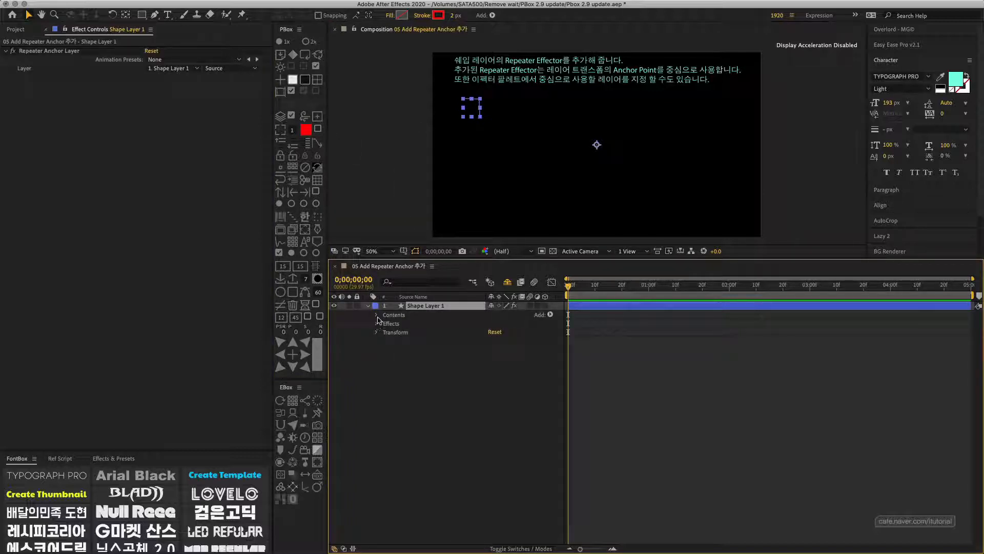
left_click(376, 314)
left_click(386, 332)
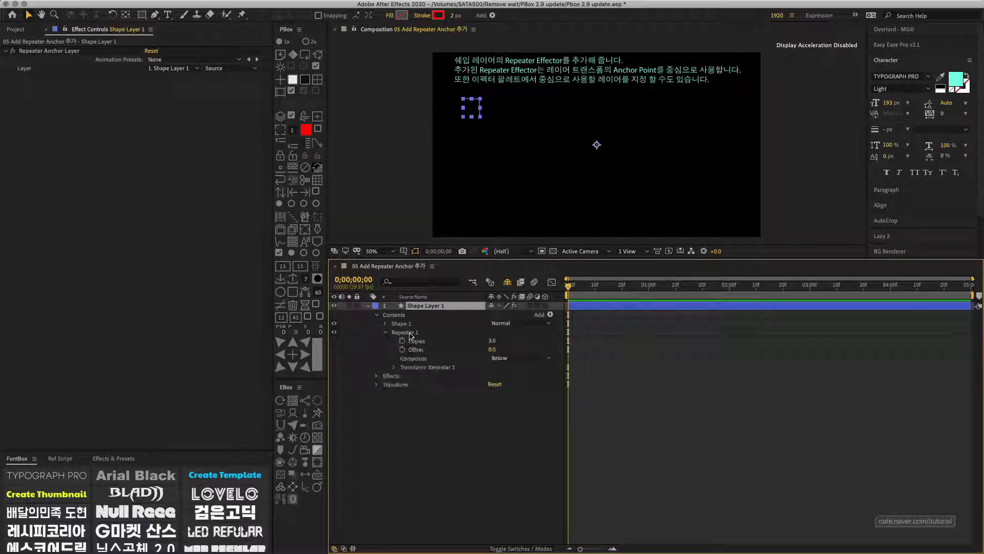
left_click(394, 368)
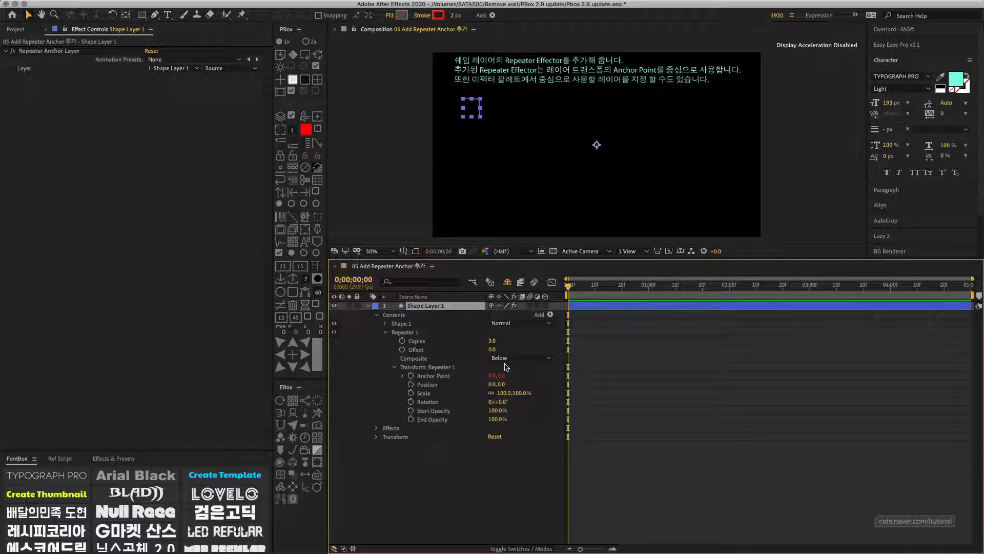
Set the repeater to 12 copies with 30° rotation, and move the layer's anchor point just below the corner path to about -454, -56
left_click(492, 341)
type("2")
key("BackSpace")
type("1")
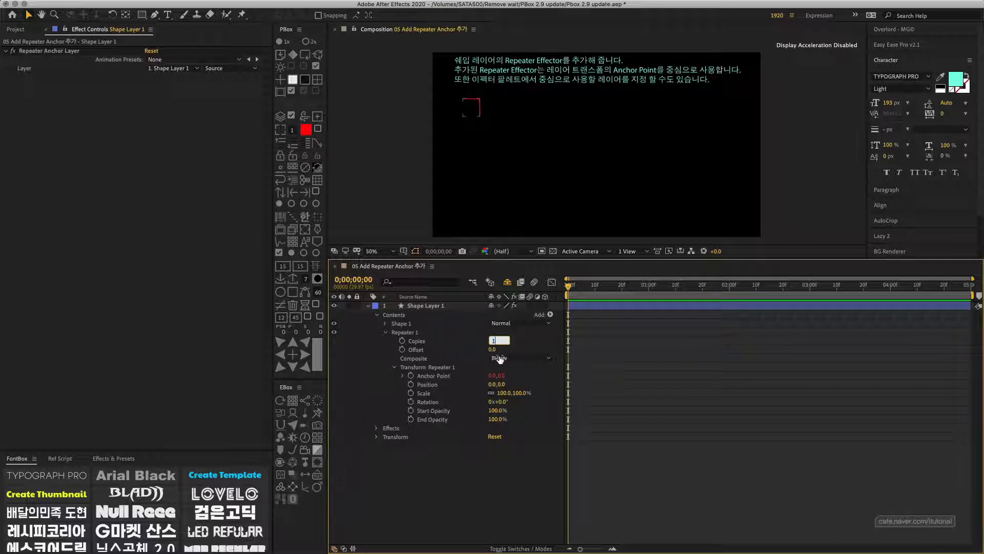
type("2")
key("Return")
left_click(501, 402)
type("30")
key("Return")
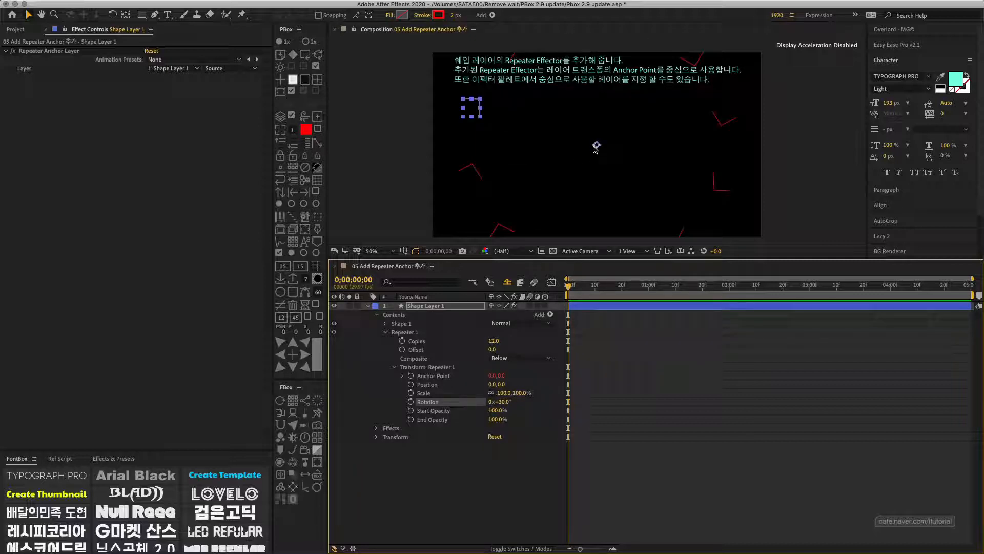
left_click_drag(595, 148, 481, 131)
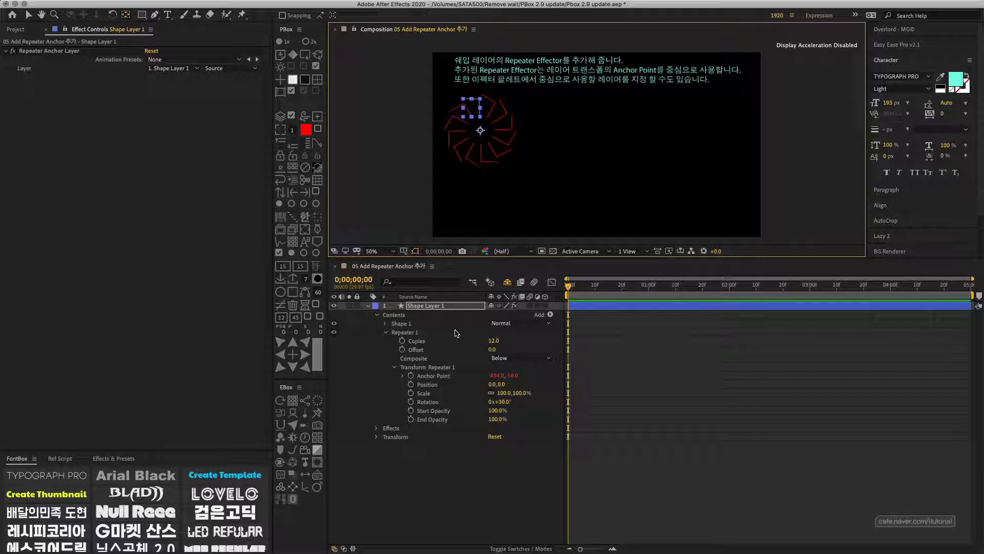
Expand the shape layer's transform properties, try rotating the layer slightly, and undo the rotation
left_click(378, 437)
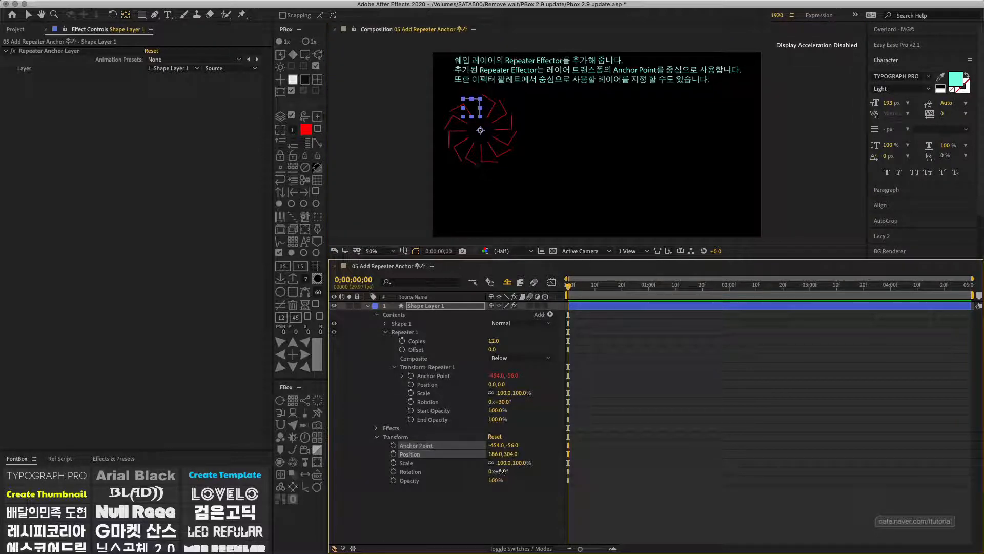
mouse_move(500, 471)
left_mouse_down()
mouse_move(523, 466)
mouse_move(511, 467)
left_mouse_up()
key("super+z")
Move the shape layer to about 335, 428 and shift its anchor point slightly to about -450, -60
left_click_drag(500, 453, 600, 453)
left_click_drag(513, 455, 585, 449)
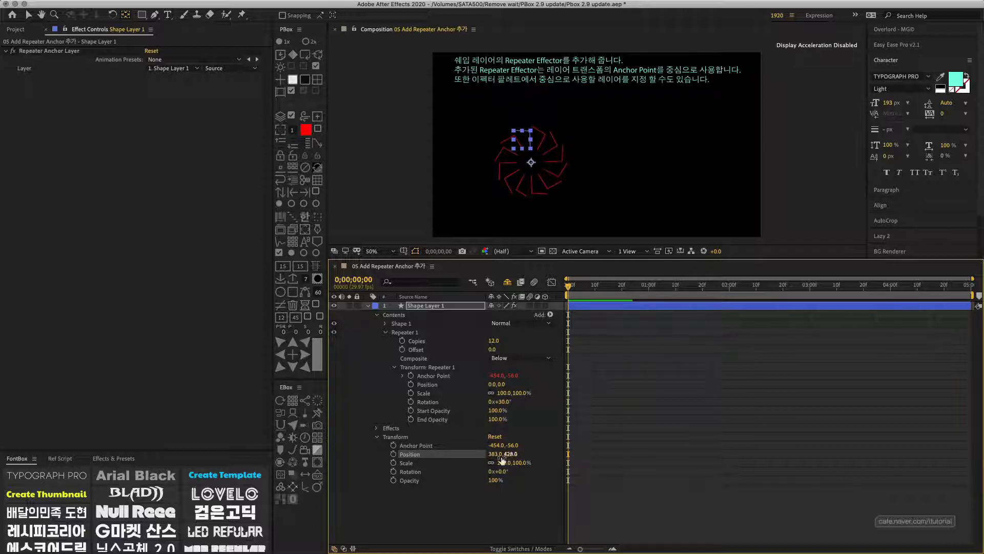
left_click_drag(494, 454, 469, 456)
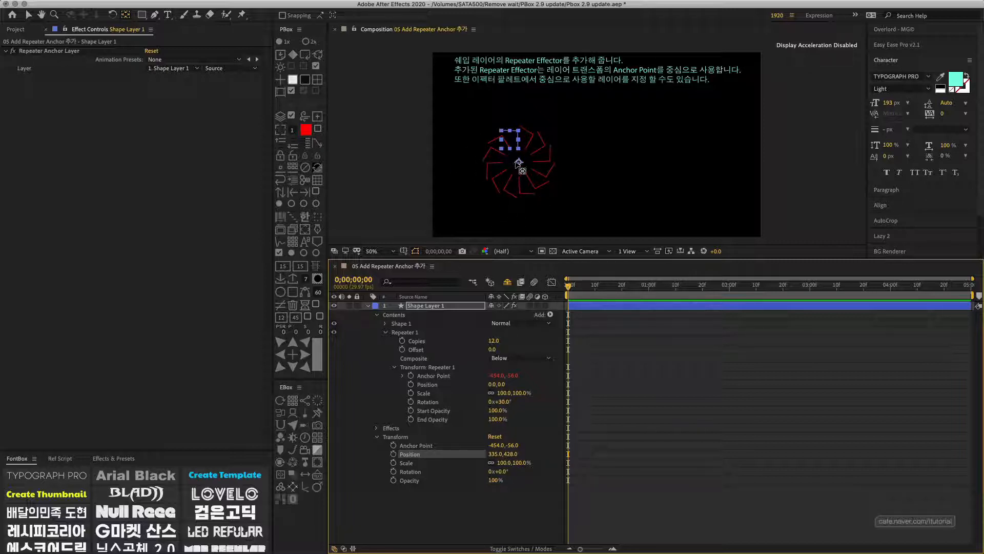
mouse_move(519, 163)
left_mouse_down()
mouse_move(510, 167)
mouse_move(519, 162)
left_mouse_up()
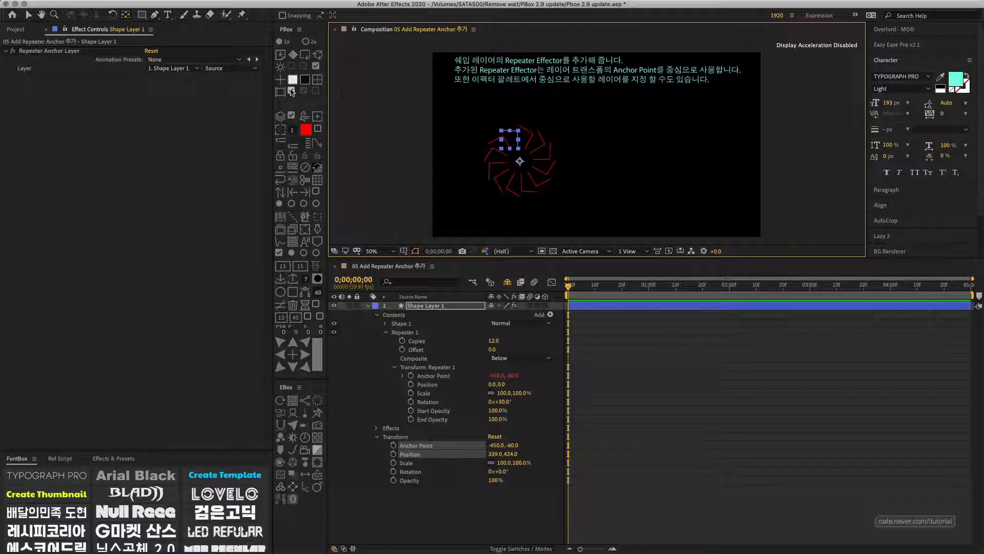
Add a null with PBox and choose Null 2 as the layer in the shape layer's Repeater Anchor Layer effect
left_click(286, 86)
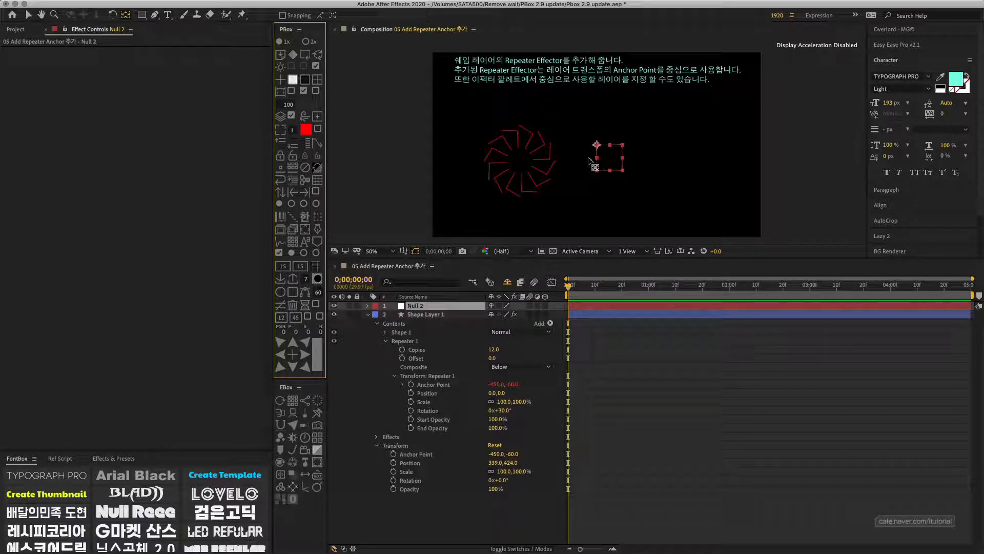
left_click(427, 314)
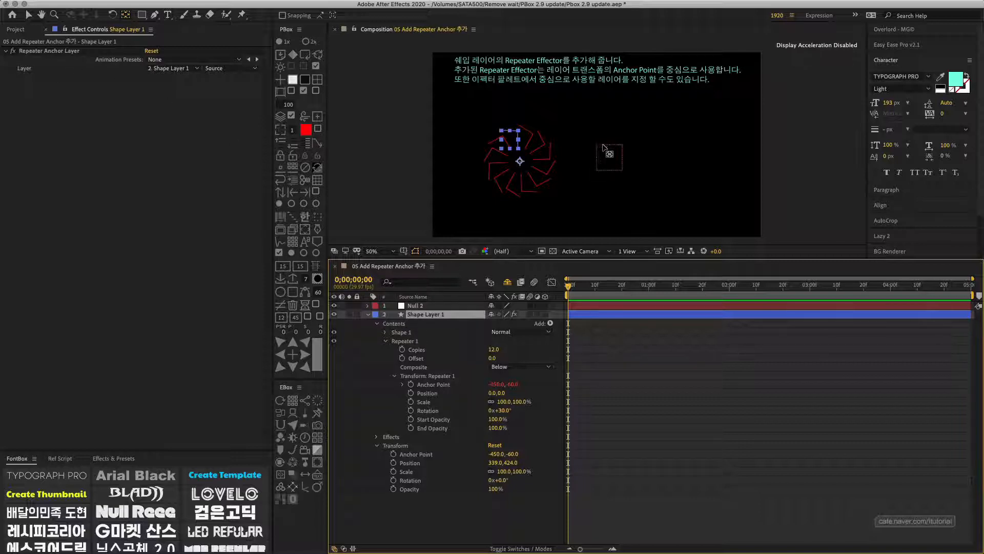
left_click(188, 68)
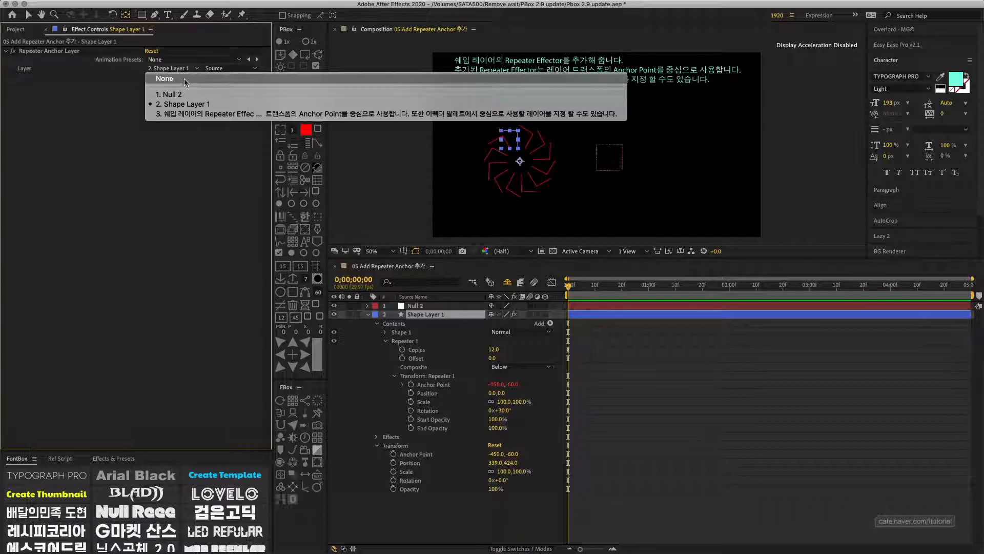
left_click(180, 95)
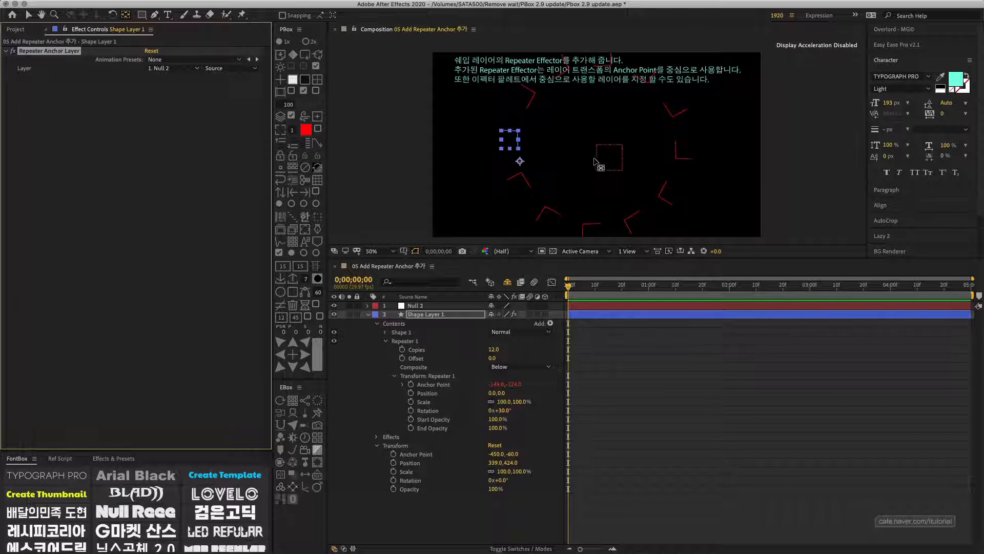
Move the null around the corner path, ending just beside the shape layer's anchor point, and collapse the shape layer's properties
left_click(30, 16)
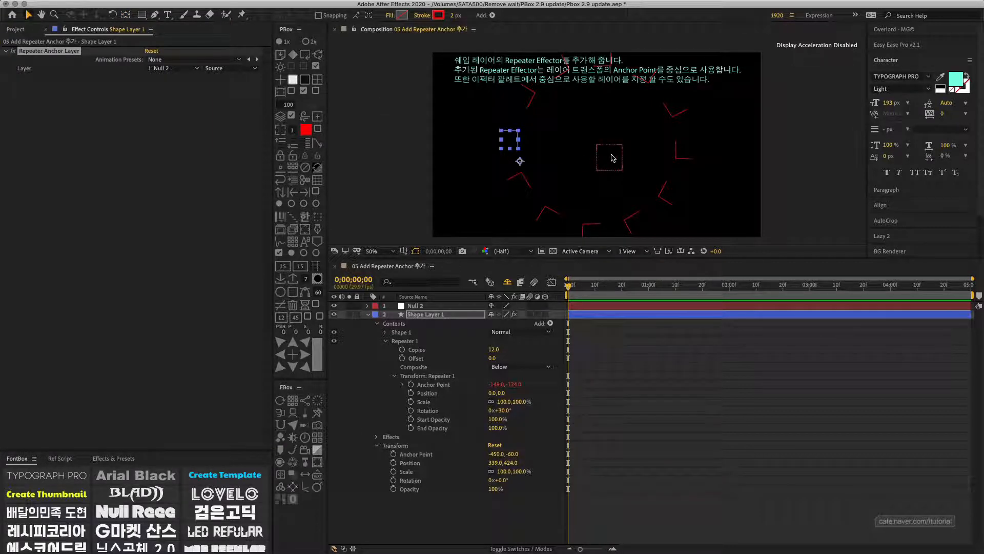
left_click_drag(606, 153, 498, 164)
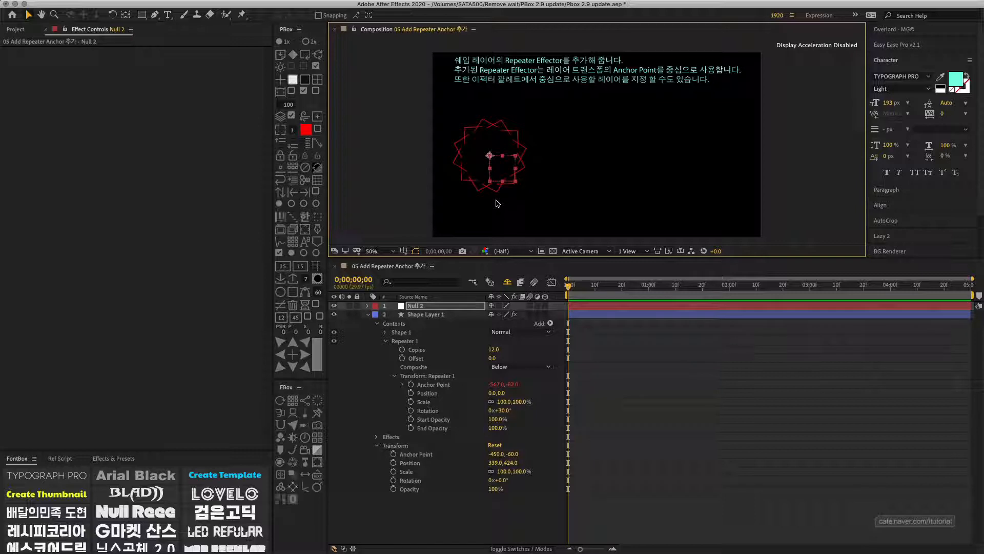
left_click_drag(497, 168, 497, 167)
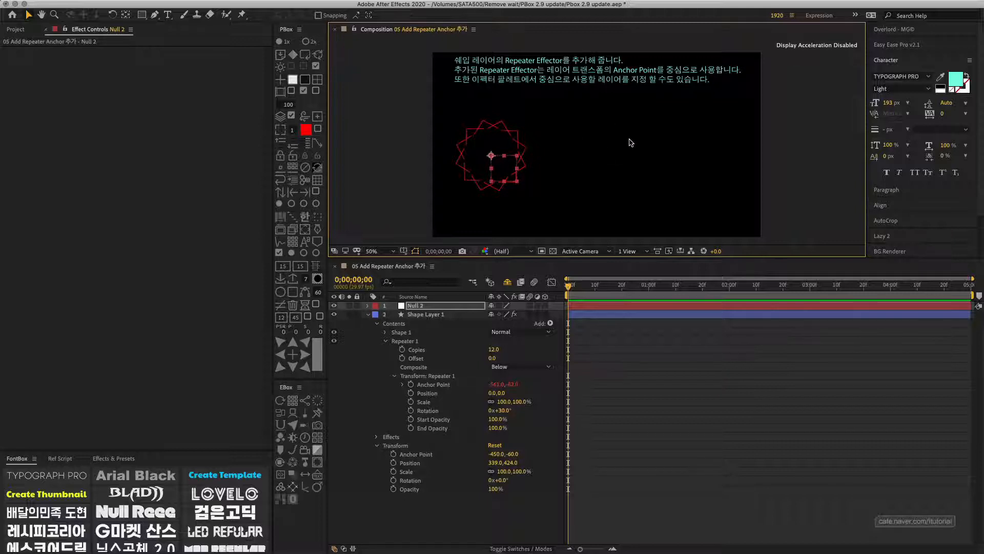
left_click_drag(506, 165, 537, 166)
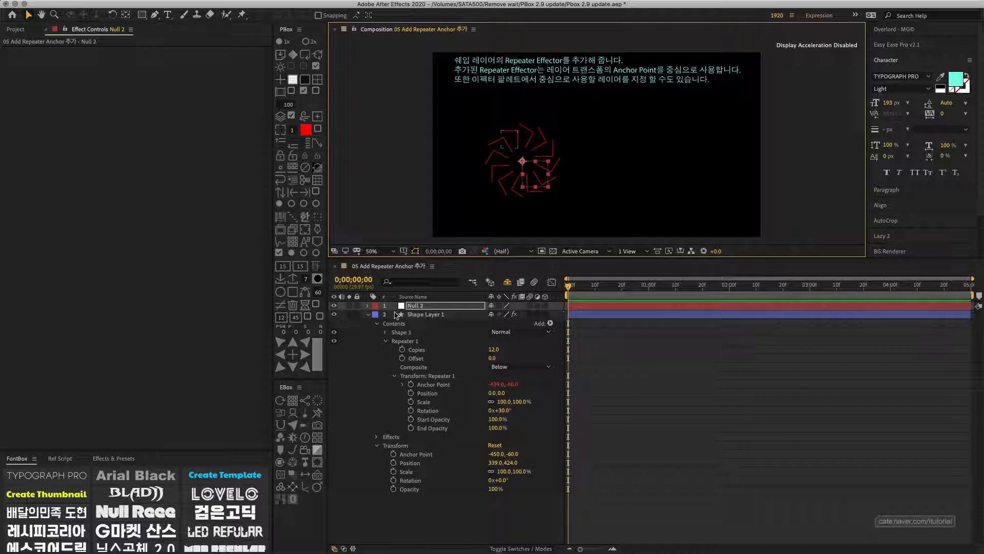
left_click(368, 315)
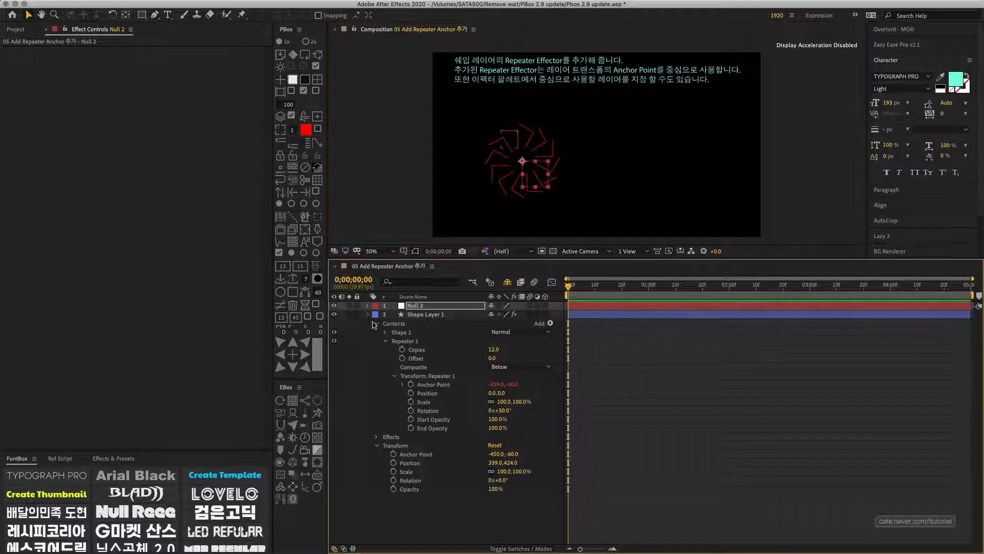
left_click(425, 315)
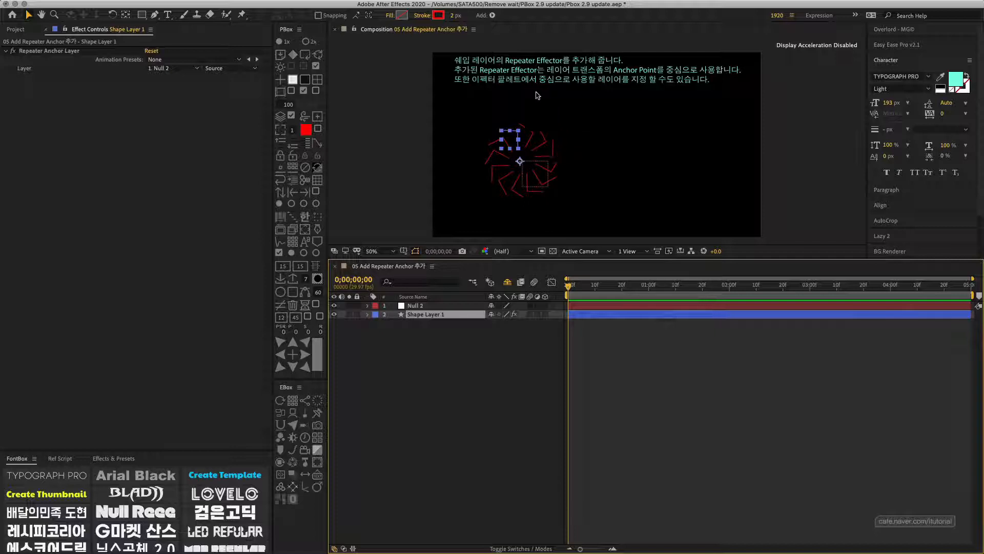
Open the composition 06 Sequence Layer 수정 및 추가 from the project and close the 05 Add Repeater Anchor timeline
left_click(15, 29)
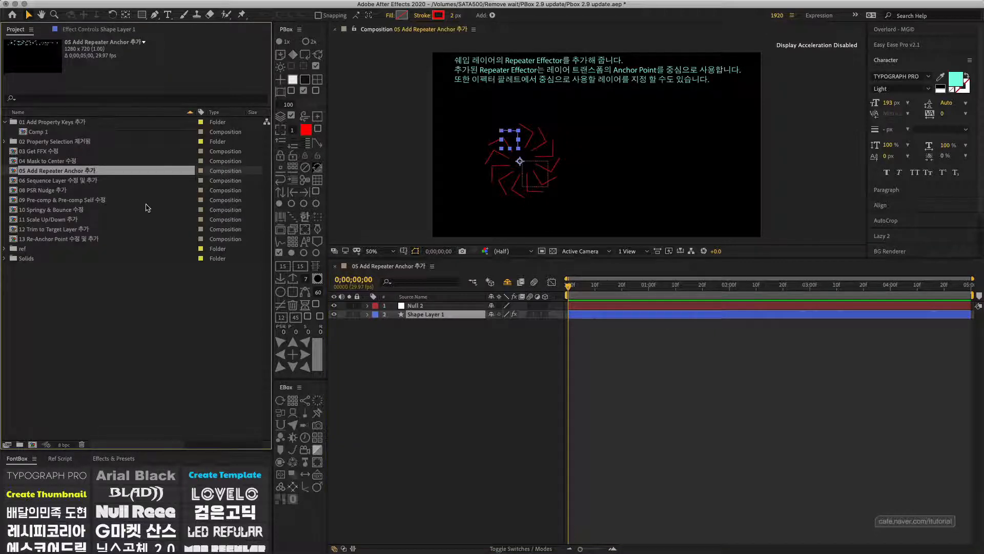
left_click(48, 181)
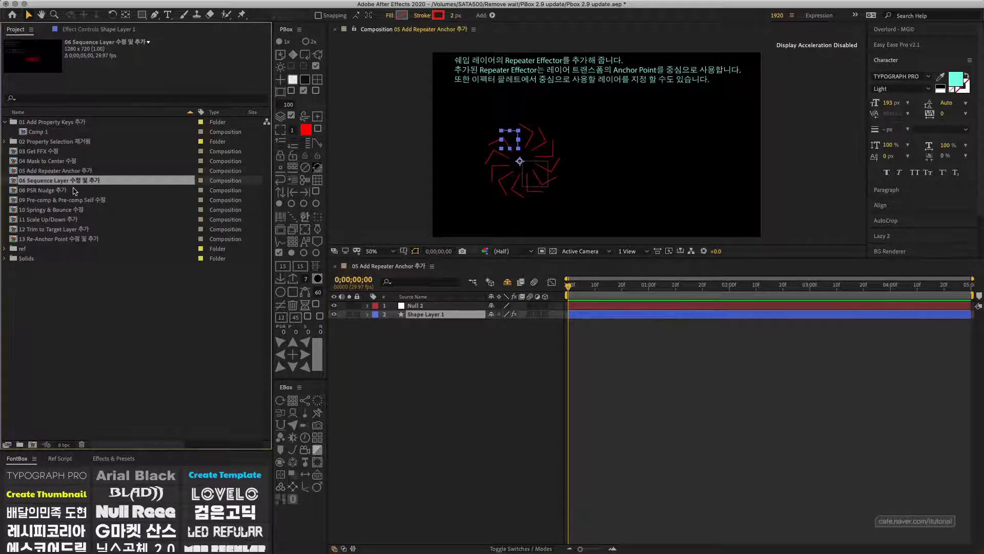
double_click(75, 180)
left_click(336, 267)
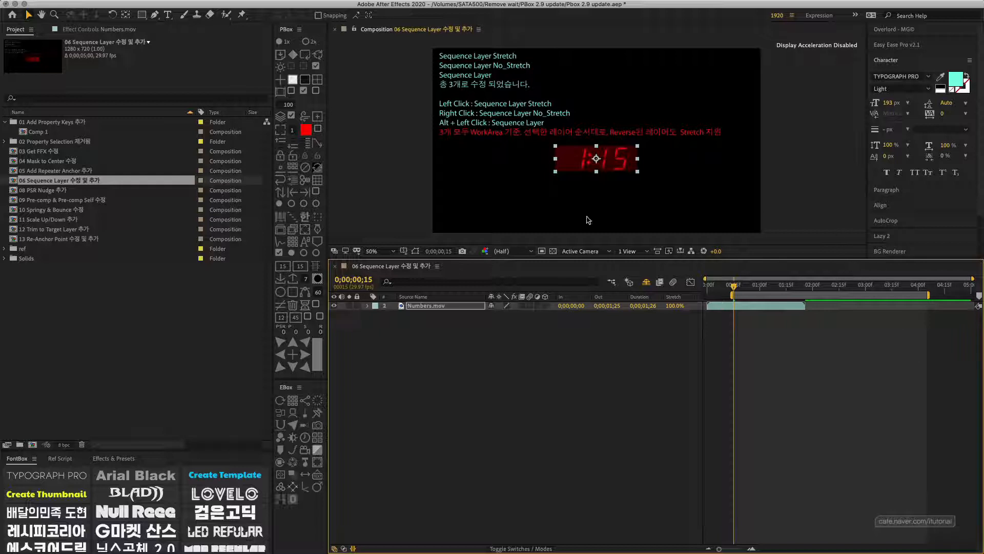
Move the current time to 0;00;00;00 and duplicate the Numbers.mov layer three times
left_click(428, 323)
left_click(435, 308)
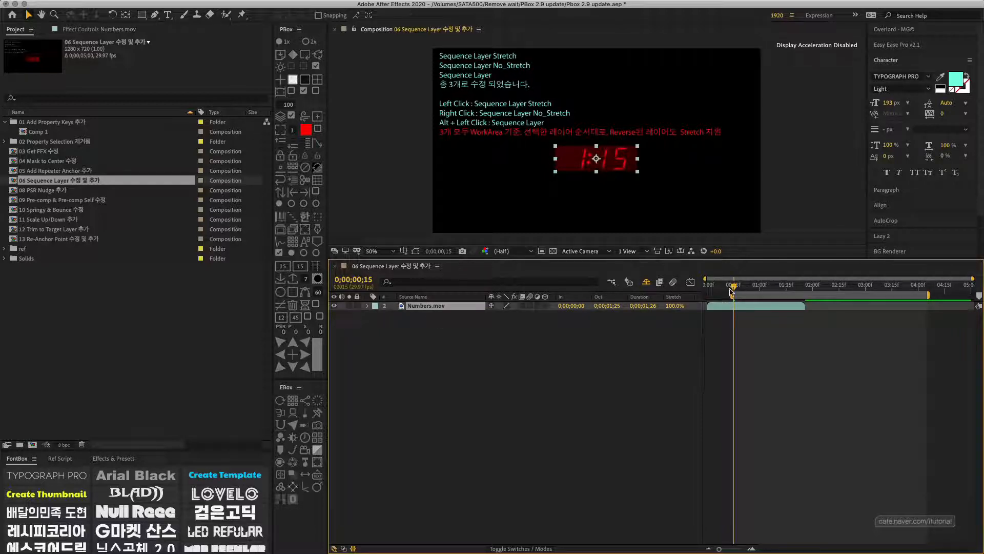
left_click_drag(732, 288, 704, 288)
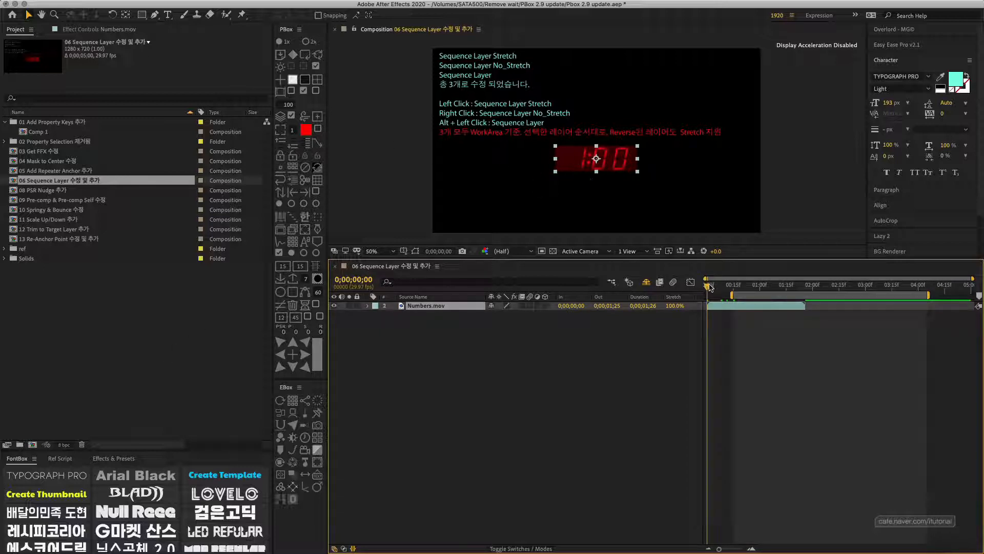
left_click_drag(708, 286, 621, 325)
key("super+d")
key("super+d")
key("super+d")
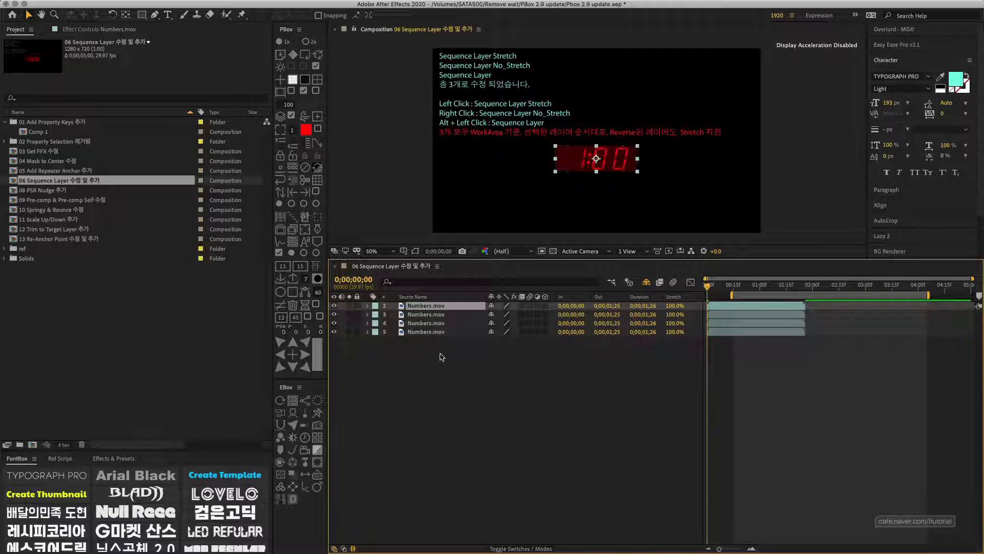
Select all four Numbers.mov layers and apply PBox's Sequence Layer Stretch across the work area
key("super+a")
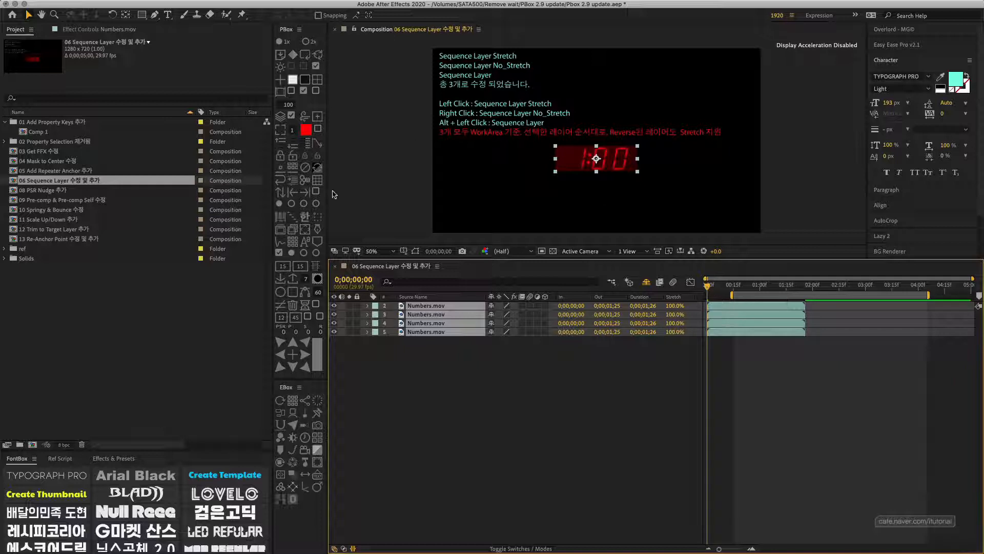
left_click(296, 219)
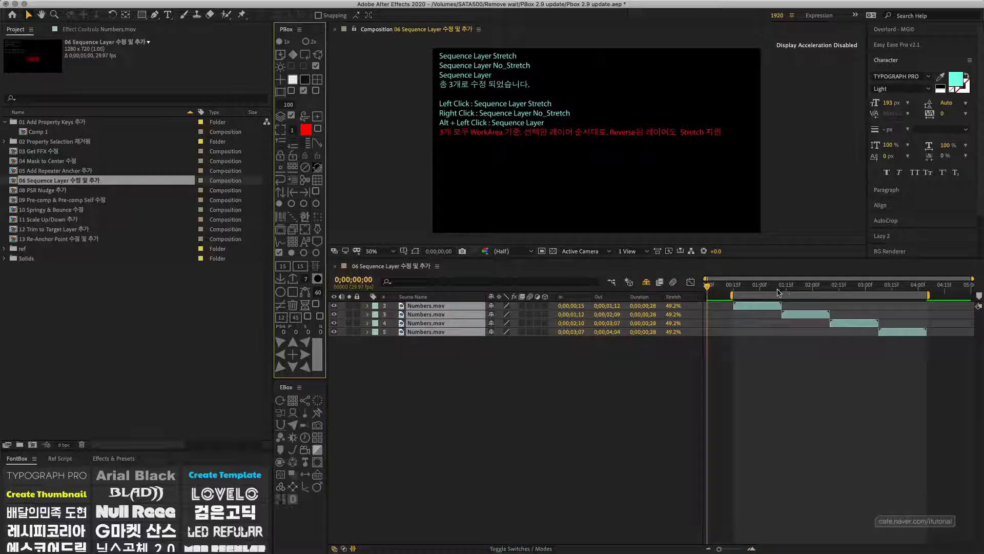
Check the stretched sequence at 0;00;00;25, undo the sequencing of the Numbers.mov layers, and return to the first frame
left_click_drag(738, 286, 752, 309)
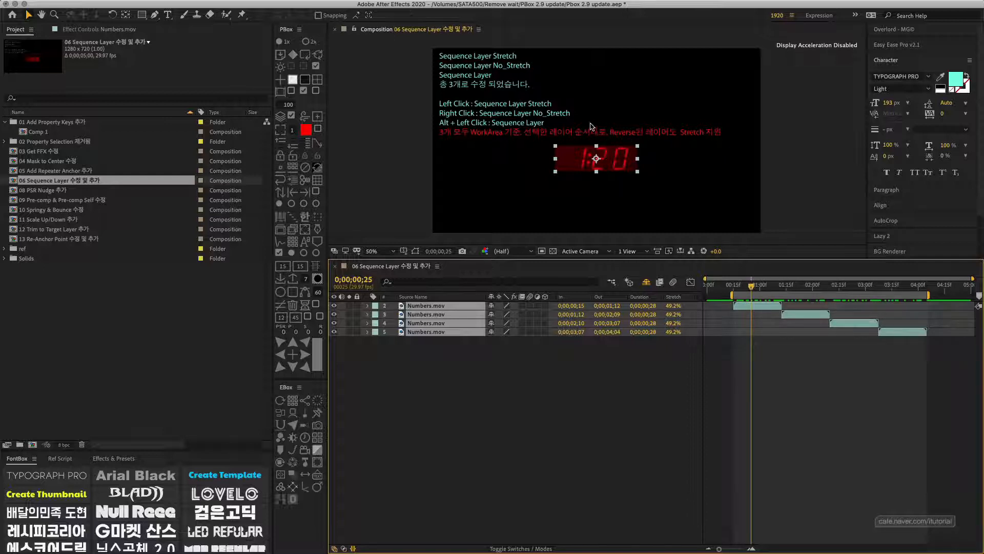
key("super+z")
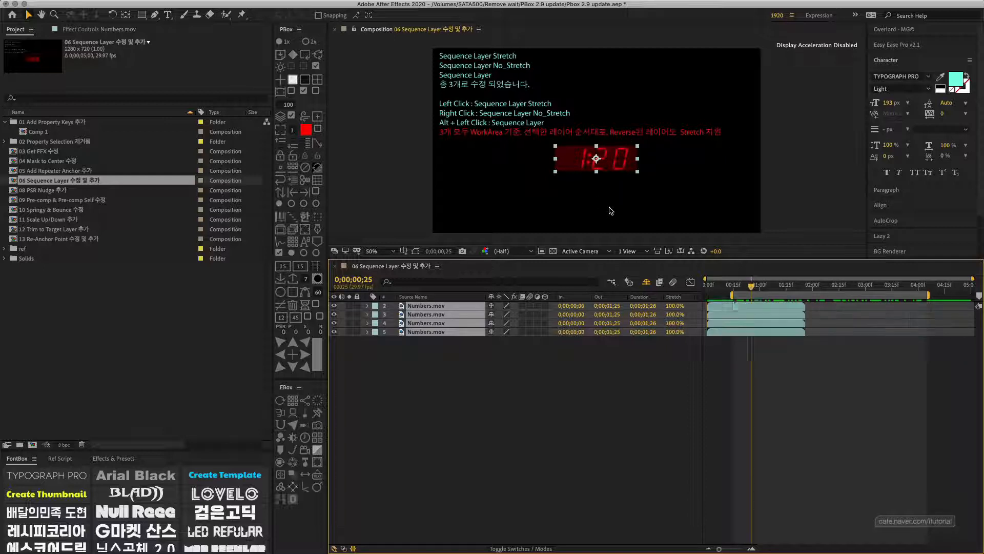
key("Home")
Try Sequence Layer Stretch on the Numbers.mov layers selected in the order 5, 2, 3, 4, and undo it
left_click(439, 357)
left_click(441, 332)
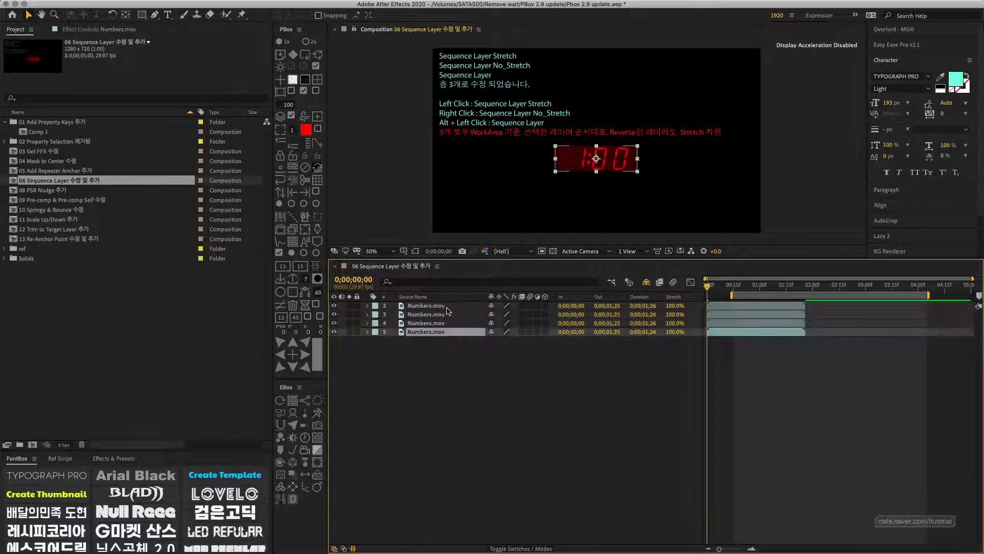
left_click(445, 306, "super")
left_click(445, 315, "super")
left_click(446, 323, "super")
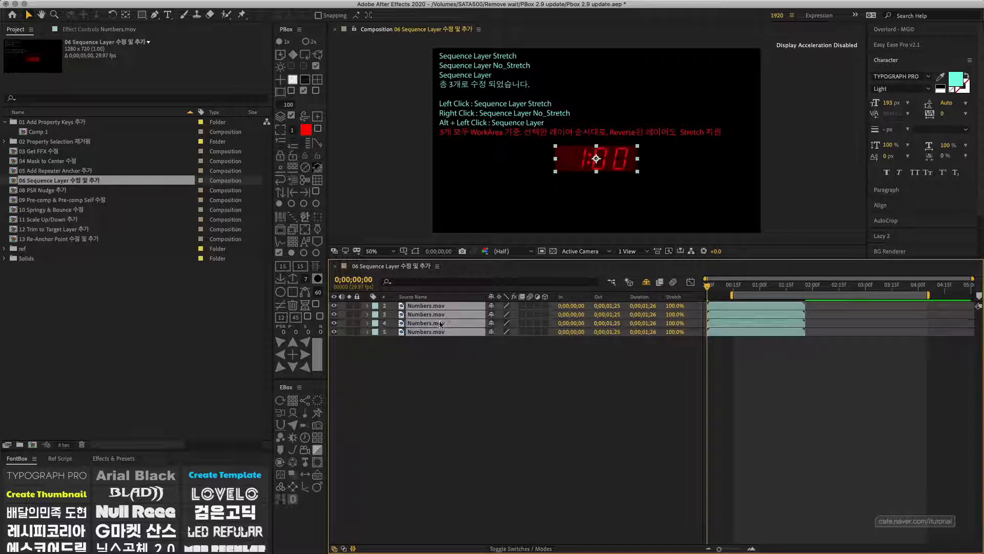
left_click(301, 218)
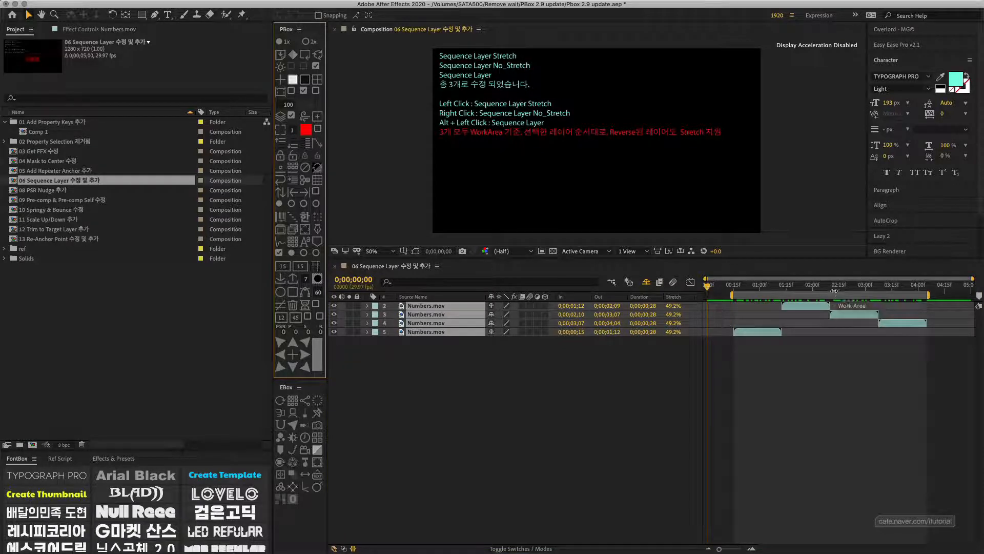
key("super+z")
With the layers selected from 5 up to 2, try Sequence Layer Stretch and Sequence Layer No_Stretch, undoing each
left_click(444, 333)
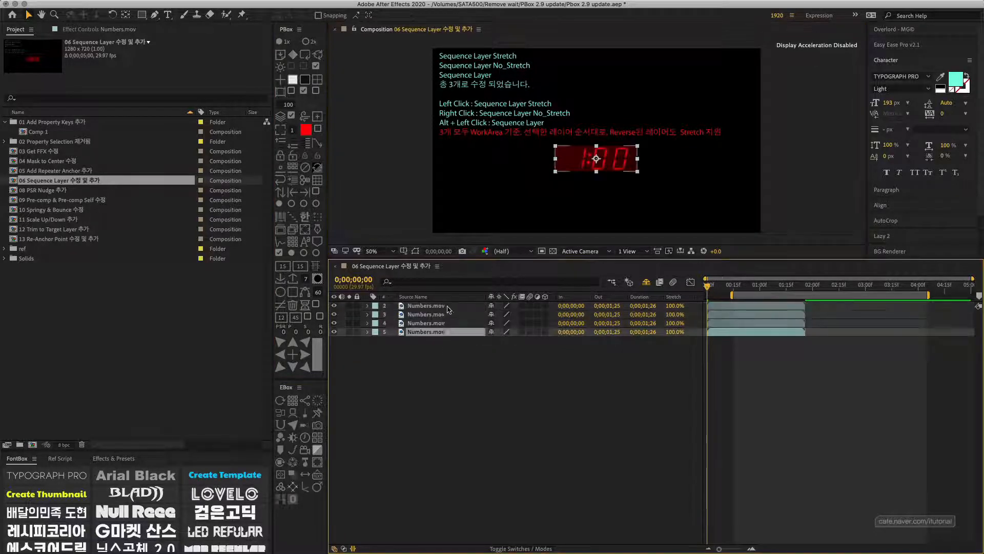
left_click(444, 307, "shift")
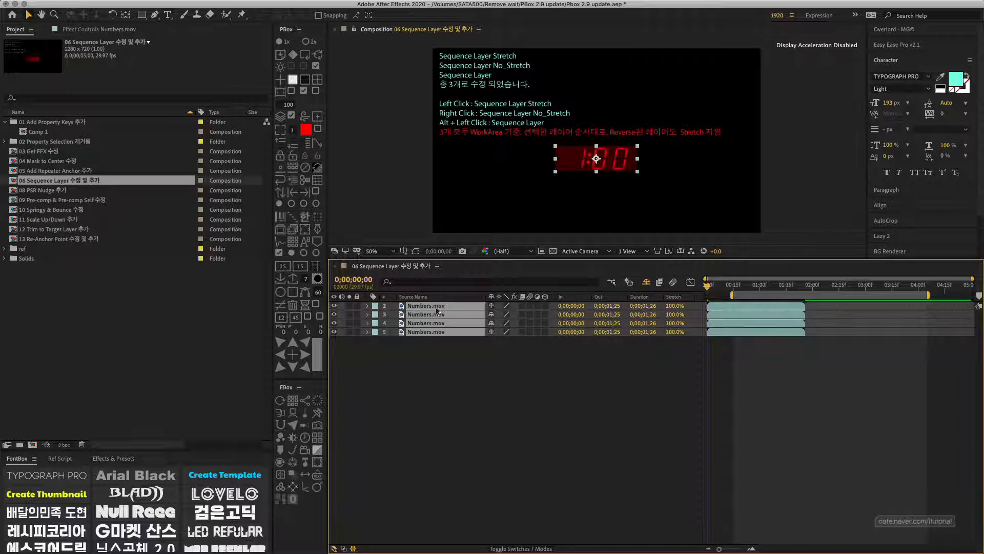
left_click(293, 214)
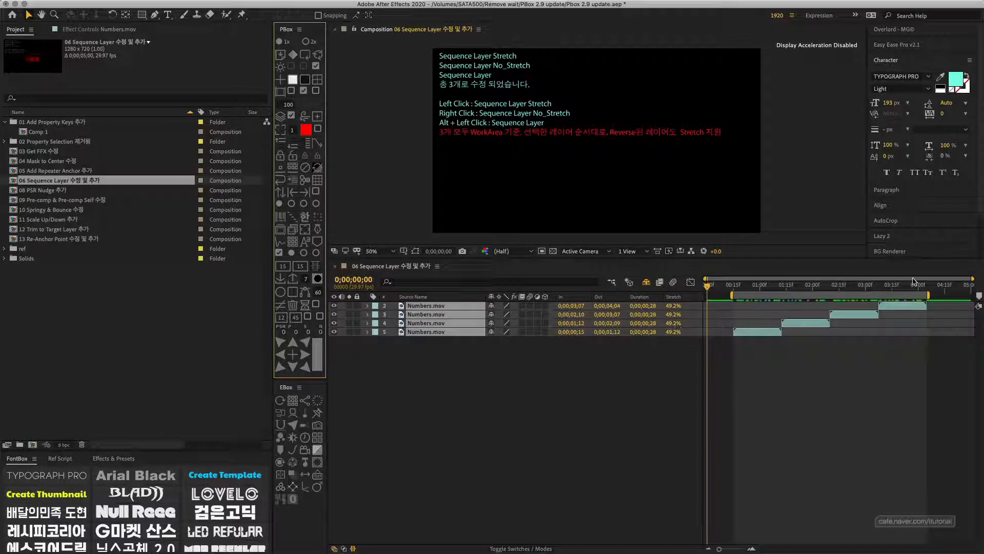
key("super+z")
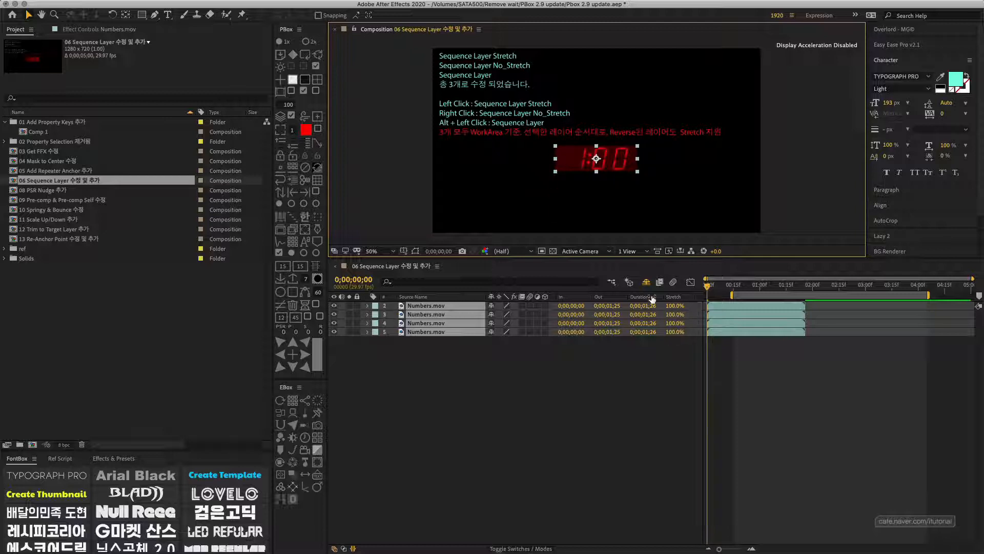
left_click(293, 216)
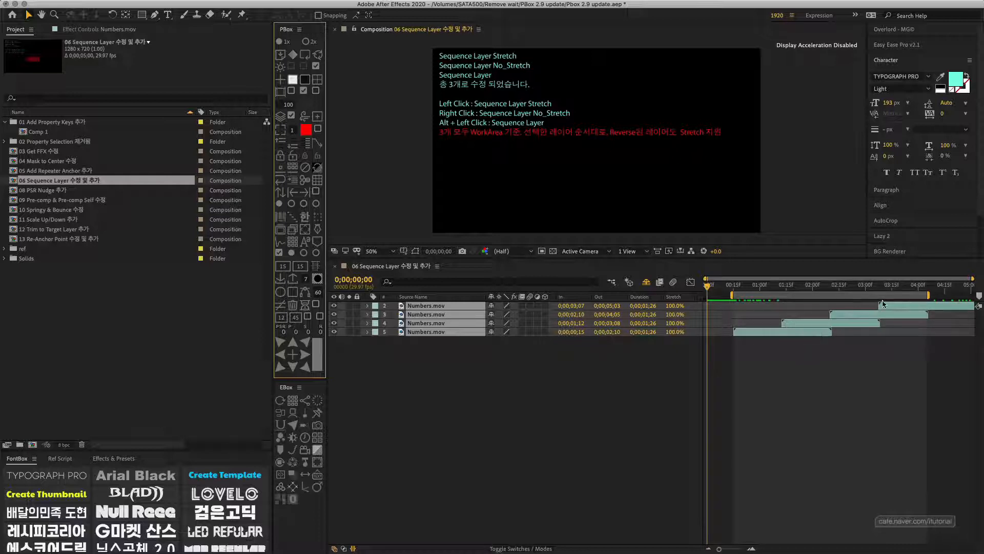
left_click(611, 281)
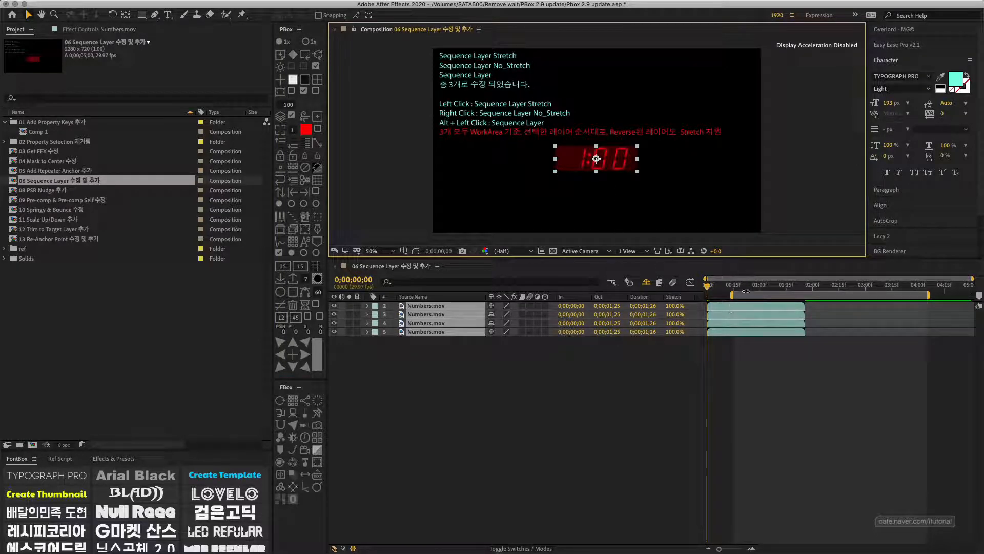
Trim all four Numbers.mov layers to start at 0;00;00;10 and end at 0;00;00;20
left_click_drag(708, 286, 725, 289)
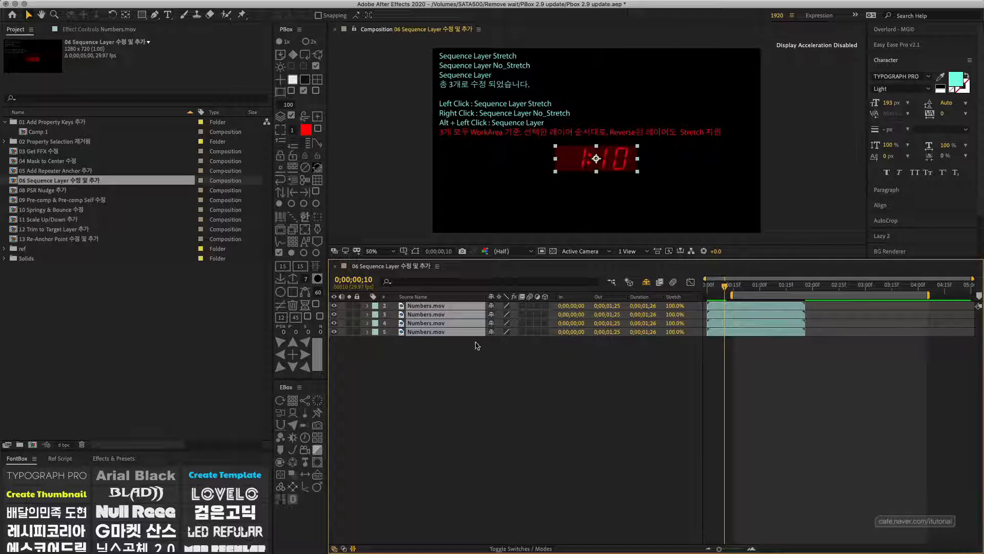
left_click(292, 192)
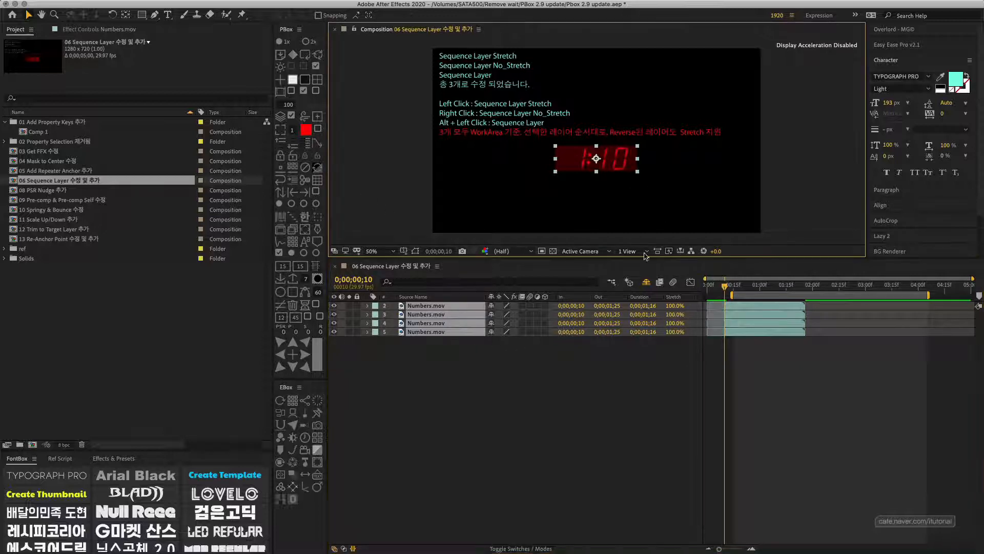
left_click_drag(728, 285, 746, 287)
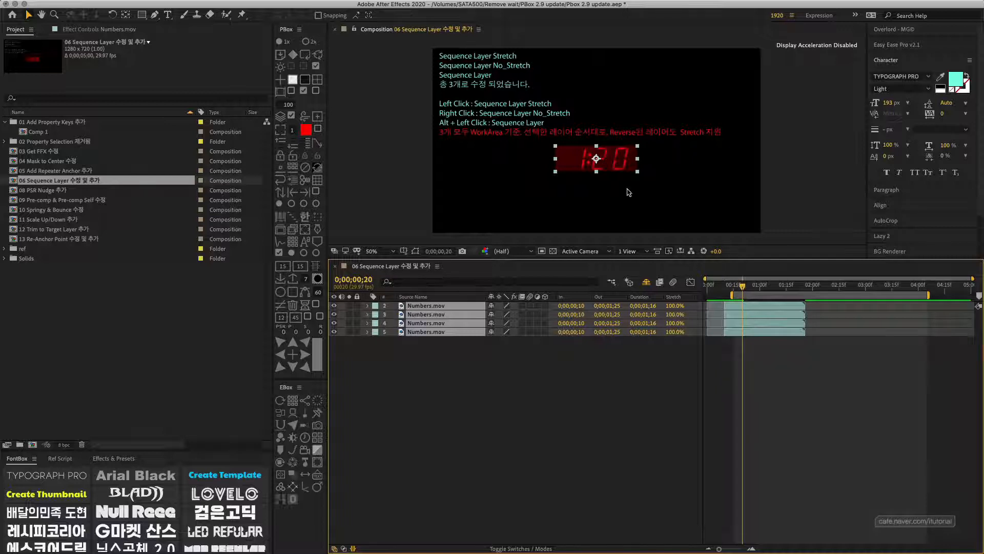
left_click(305, 192)
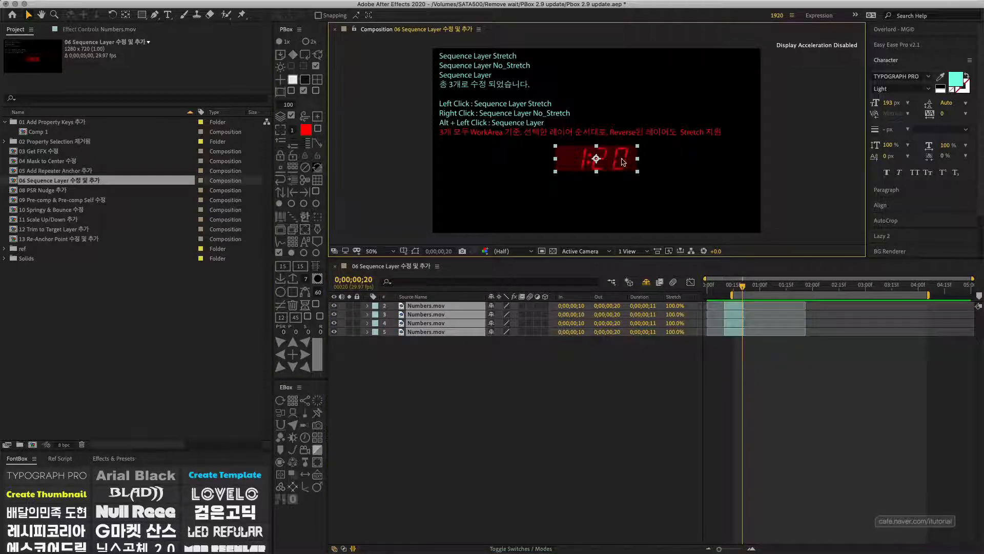
Reselect the four trimmed layers, try Sequence Layer No_Stretch across the work area, scrub through the result, and undo it
left_click(471, 366)
left_click_drag(472, 366, 447, 291)
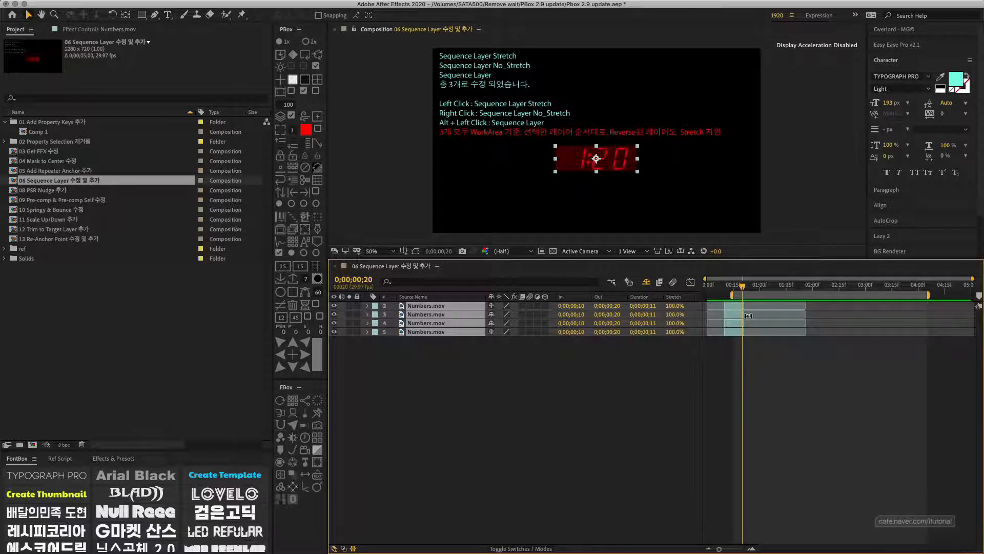
left_click(291, 217)
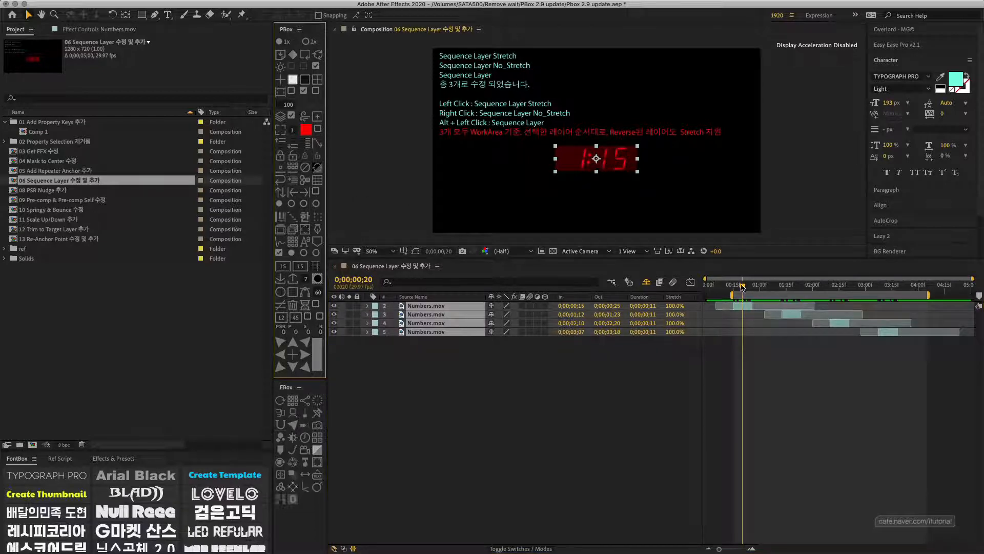
left_click_drag(743, 287, 776, 285)
key("super+z")
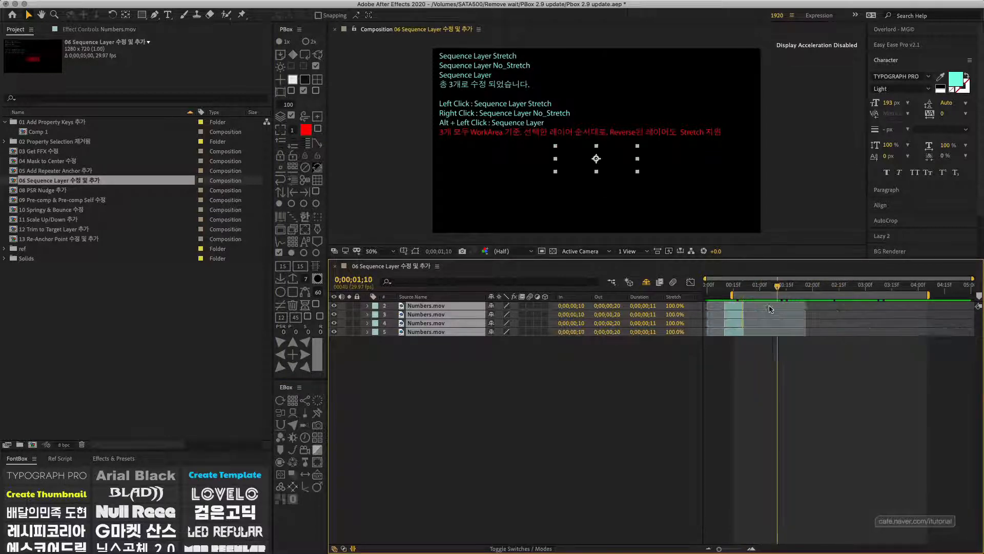
key("super+z")
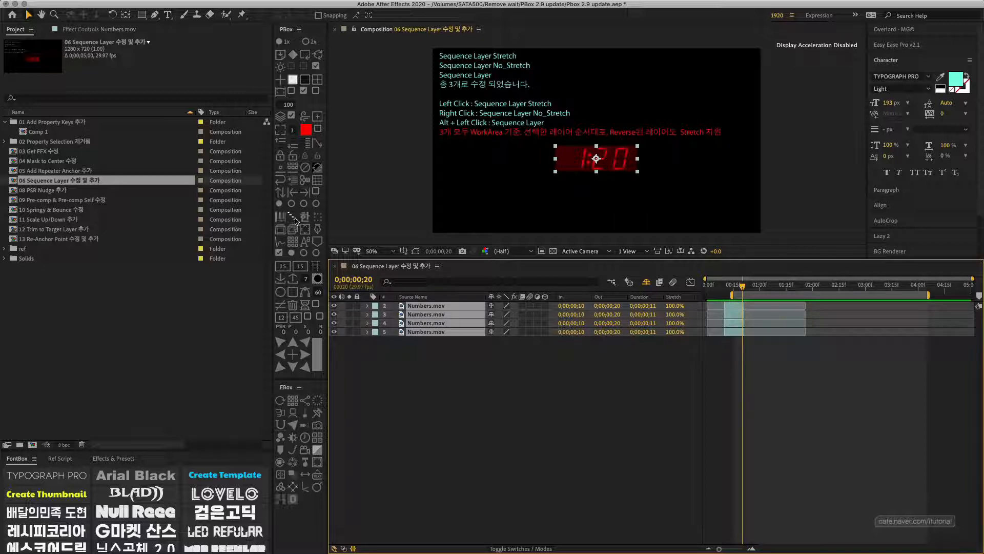
Try Sequence Layer Stretch with a scrub through the result, and plain Sequence Layer, on the trimmed layers, undoing each
left_click(293, 222)
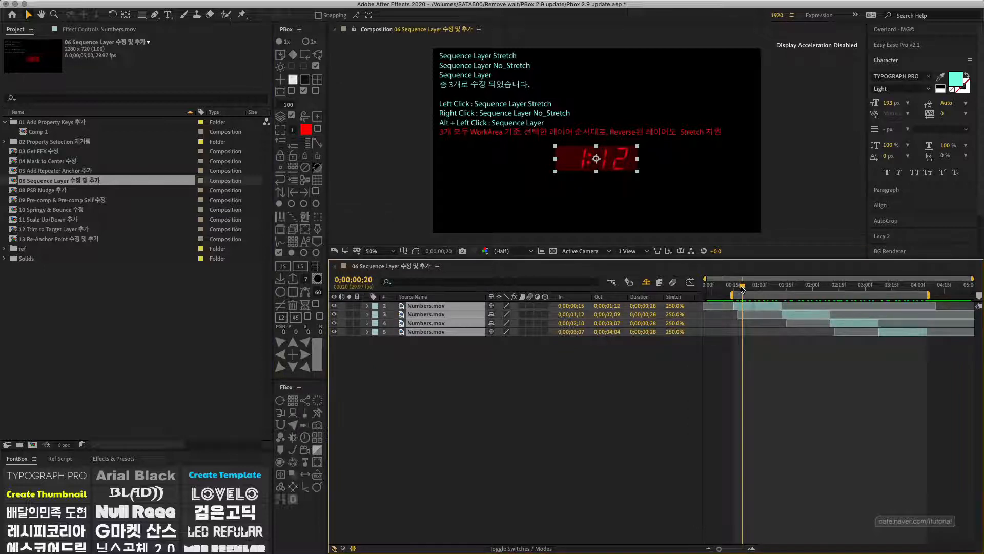
left_click_drag(749, 288, 735, 287)
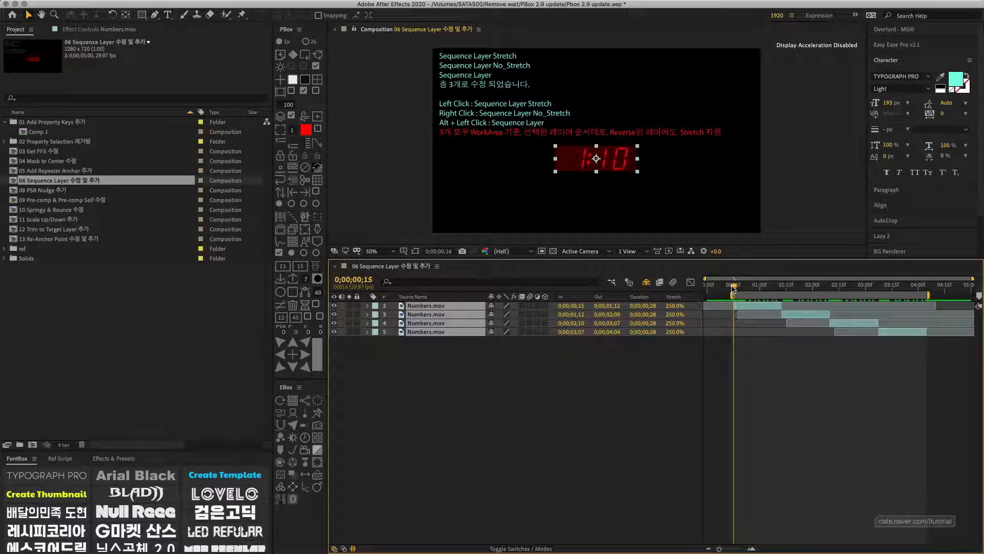
left_click_drag(734, 288, 764, 284)
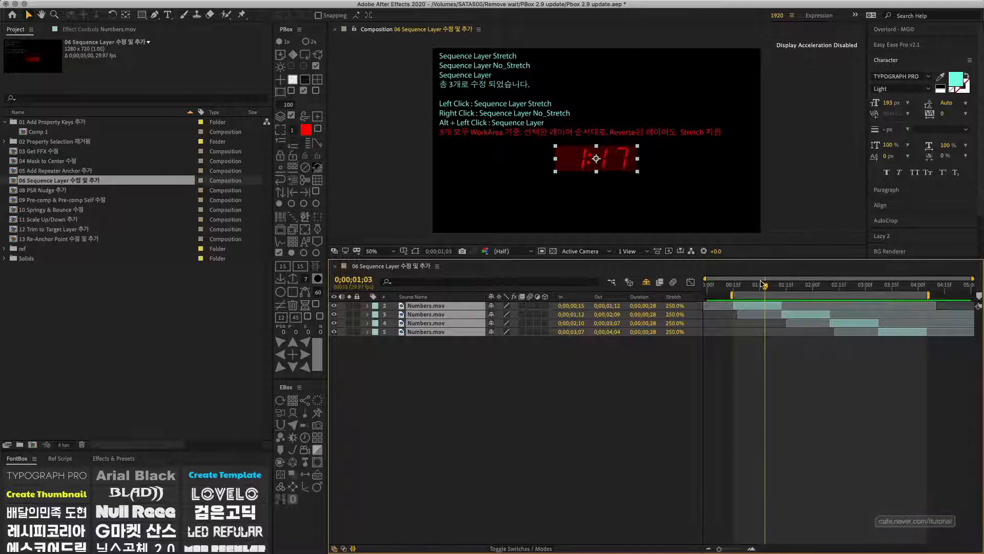
key("super+z")
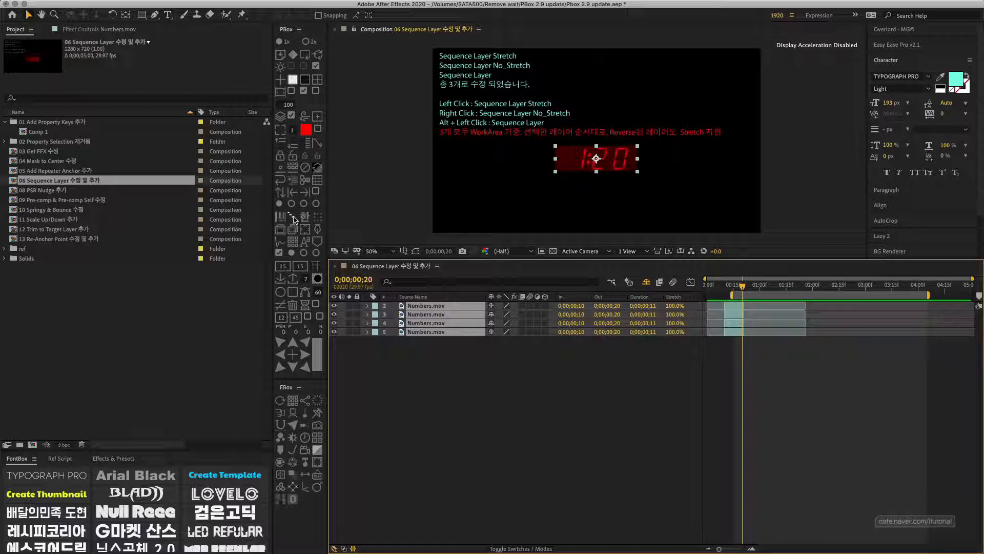
left_click(293, 218)
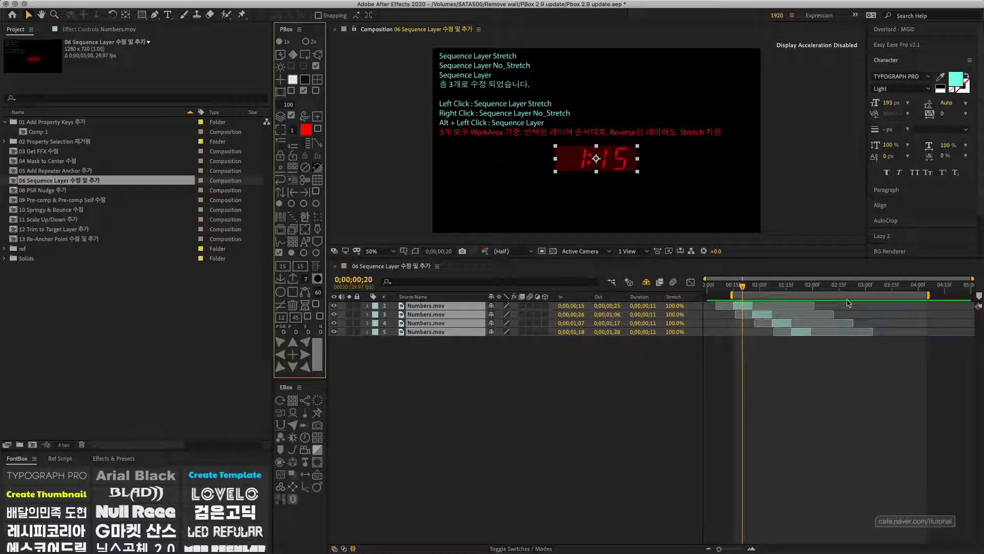
key("super+z")
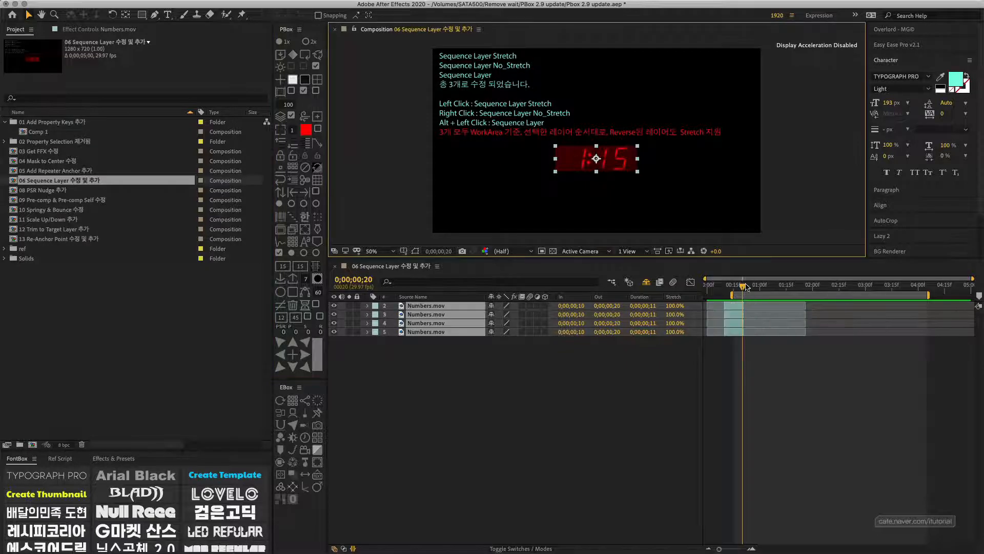
Retrim layers 3, 4 and 5 to different durations of 19, 17 and 15 frames
left_click(644, 368)
left_click(745, 316)
left_click_drag(744, 316, 721, 315)
left_click(745, 333)
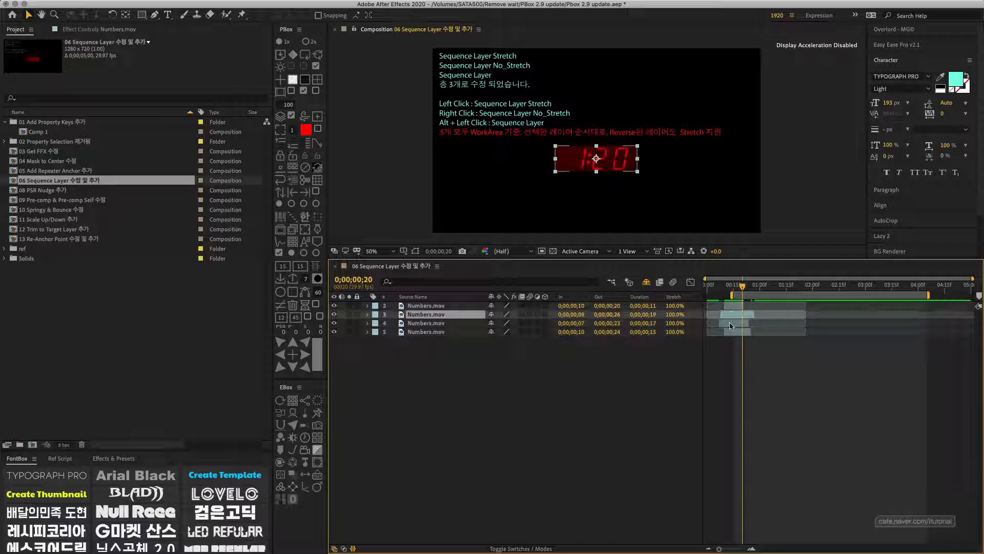
Select all the unevenly trimmed layers, sequence them end to end with Sequence Layer, and preview the result
key("super+a")
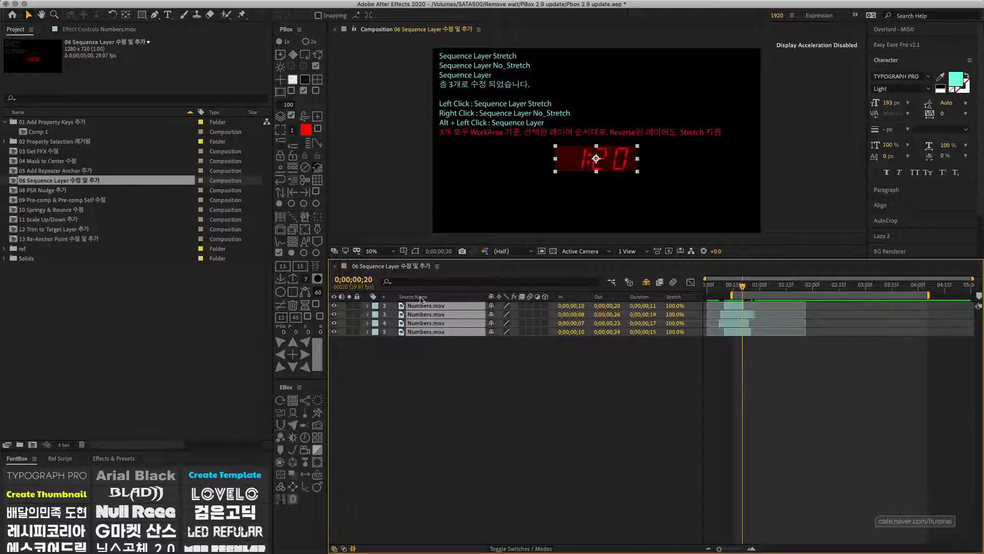
left_click(293, 219, "alt")
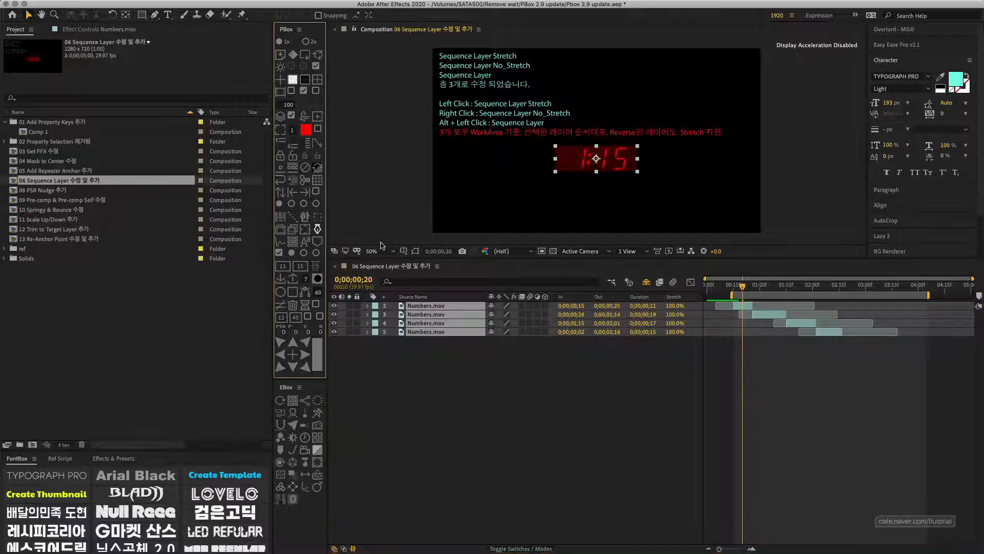
left_click(744, 285)
mouse_move(744, 286)
left_mouse_down()
mouse_move(786, 288)
mouse_move(746, 286)
left_mouse_up()
key("space")
key("space")
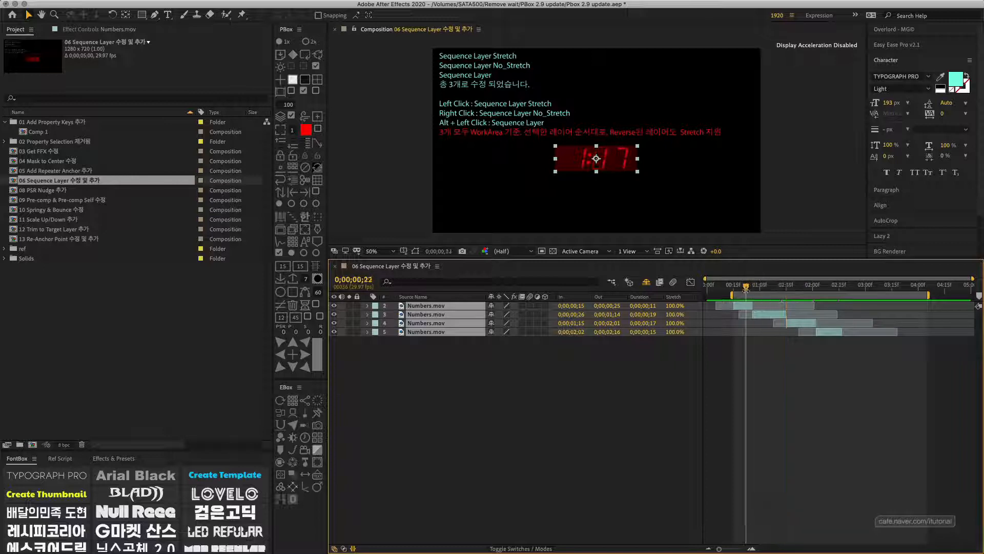
Undo the end-to-end sequencing and the uneven trims of layers 3, 4 and 5
key("super+z")
left_click(767, 316)
left_click(768, 326)
left_click(768, 330)
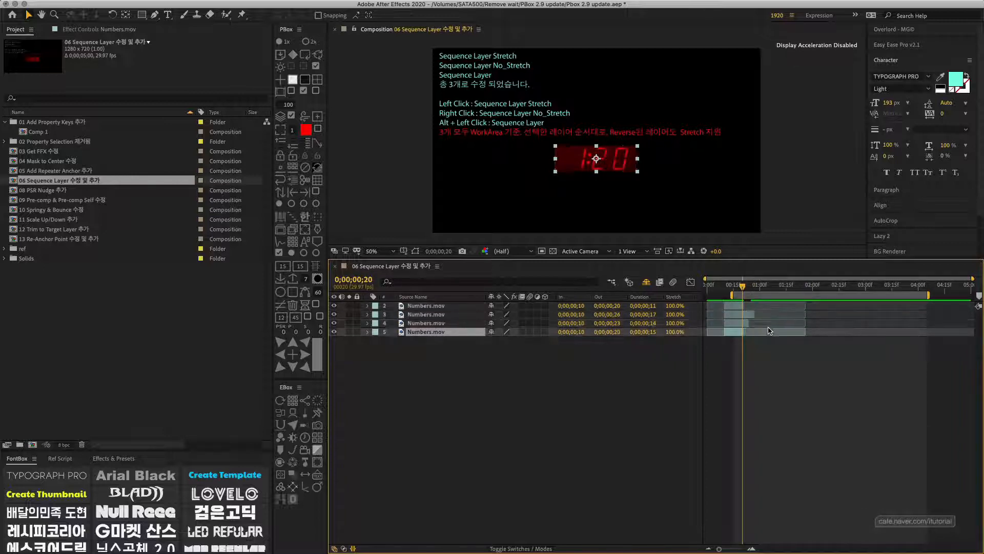
key("super+z")
key("super+z")
key("super+z")
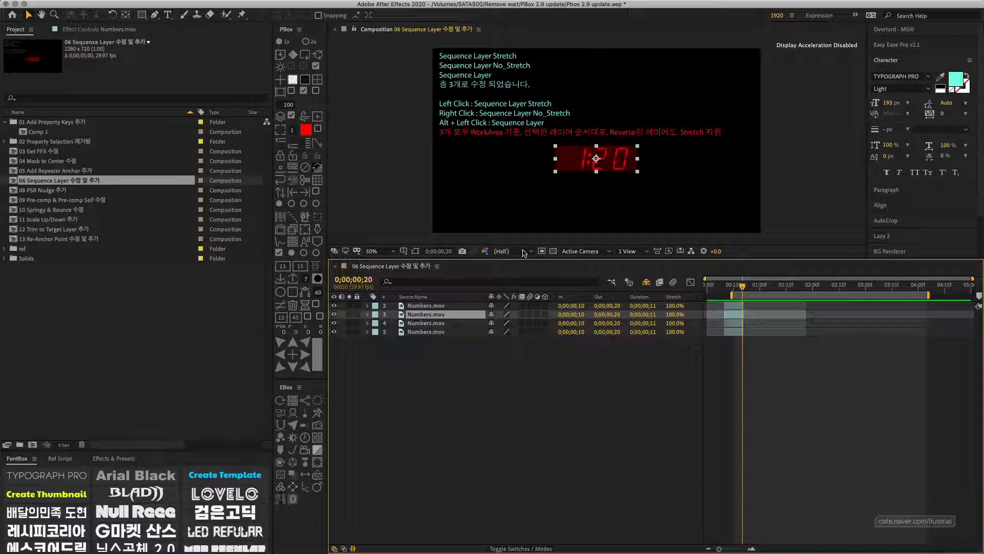
Time-reverse Numbers.mov layer 4
left_click(450, 368)
left_click(440, 323)
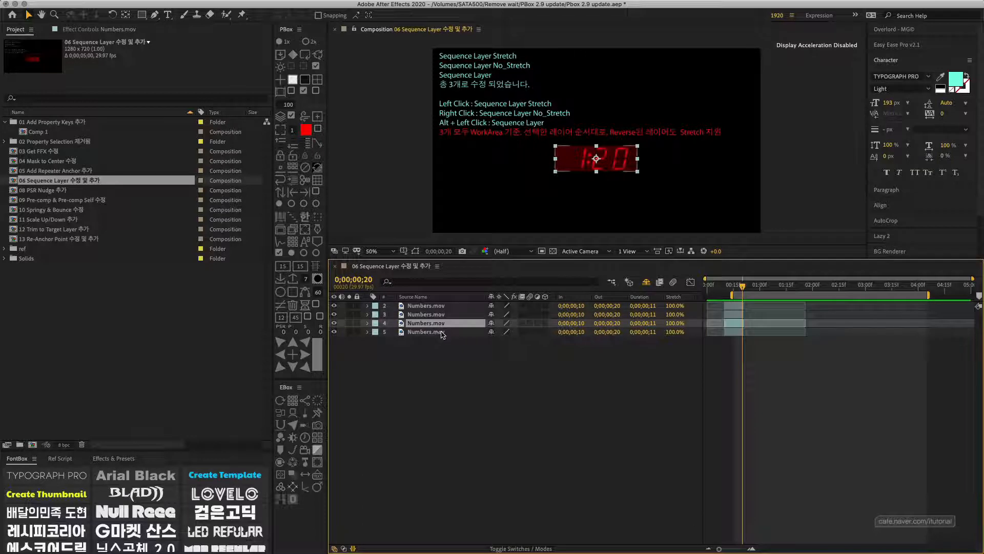
key("alt+super+r")
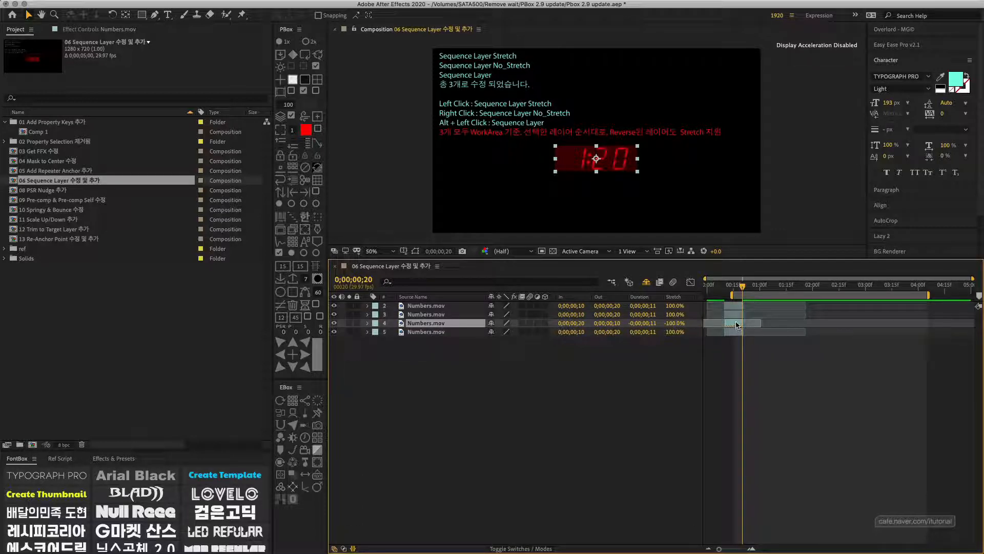
Shift the reversed layer 4 to span 0;00;00;25 to 0;00;01;05, scrub through it, and undo the move
left_click_drag(736, 325, 763, 323)
left_click(752, 287)
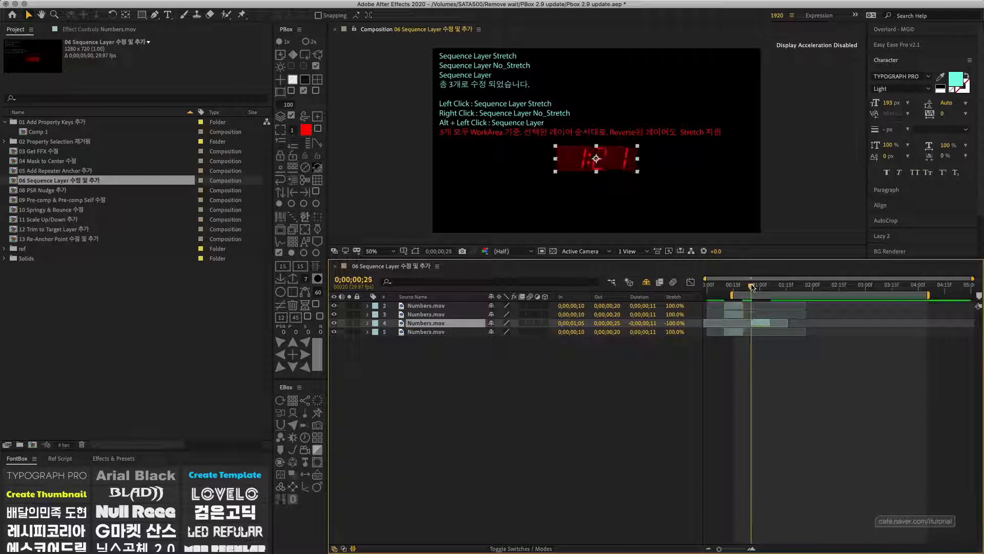
mouse_move(752, 287)
left_mouse_down()
mouse_move(770, 288)
mouse_move(762, 286)
left_mouse_up()
key("super+z")
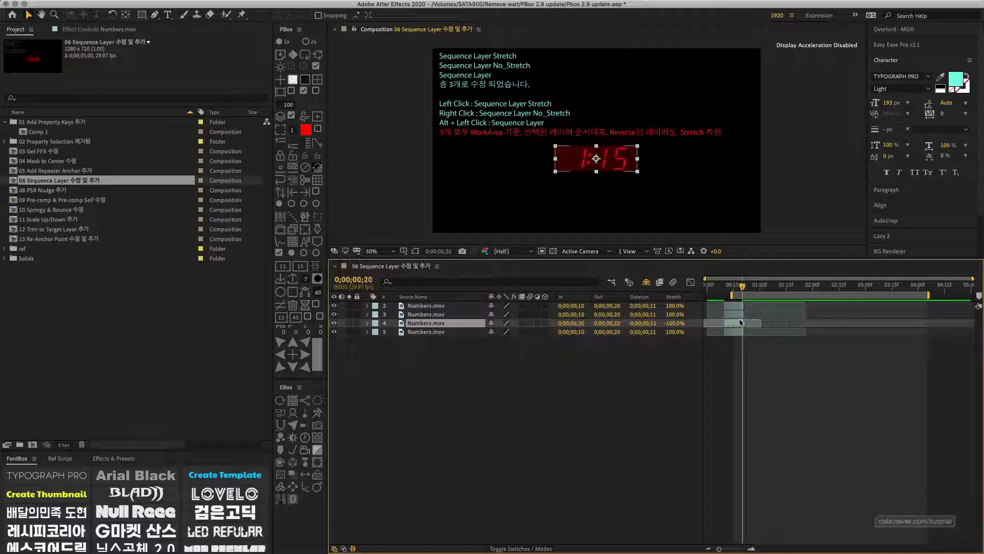
Try Sequence Layer Stretch on the four Numbers.mov layers, including the reversed one, and scrub through the result before undoing it
left_click_drag(451, 352, 439, 308)
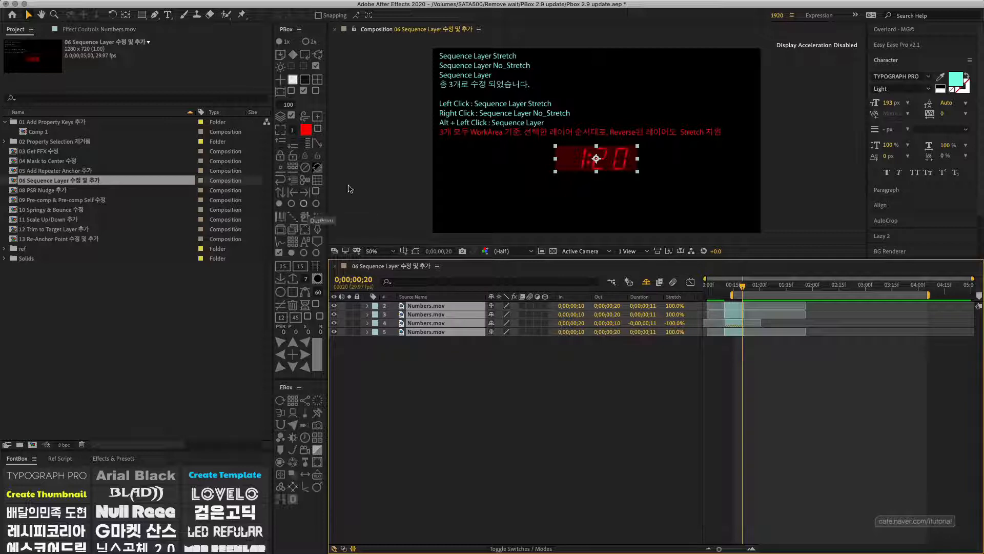
left_click(293, 216)
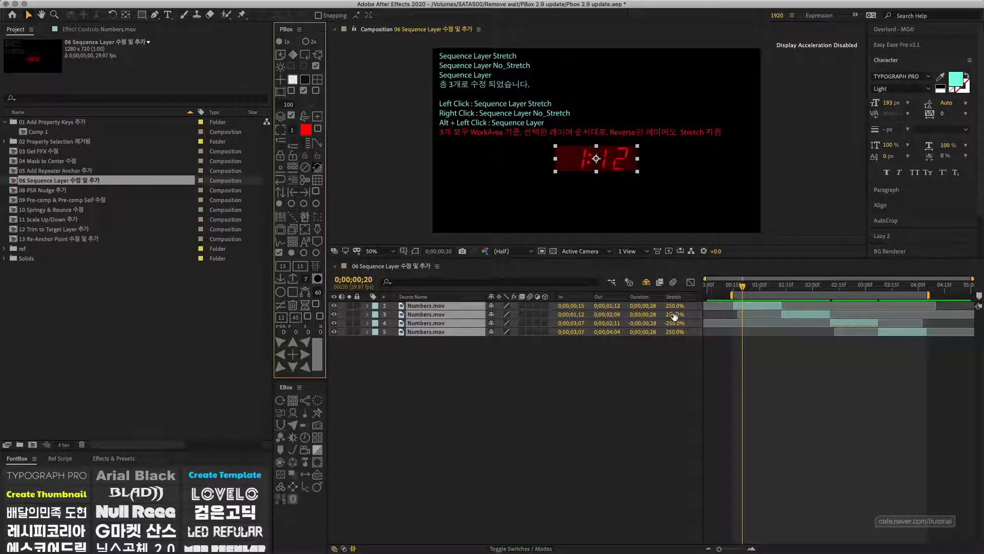
left_click(833, 285)
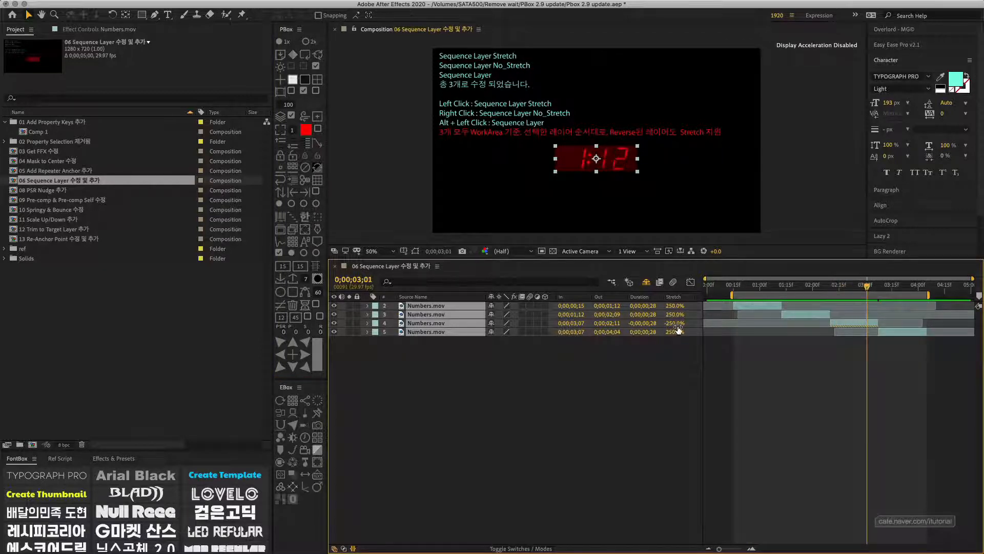
left_click(866, 285)
mouse_move(853, 285)
left_mouse_down()
mouse_move(877, 286)
mouse_move(833, 286)
mouse_move(863, 284)
mouse_move(841, 285)
left_mouse_up()
key("super+z")
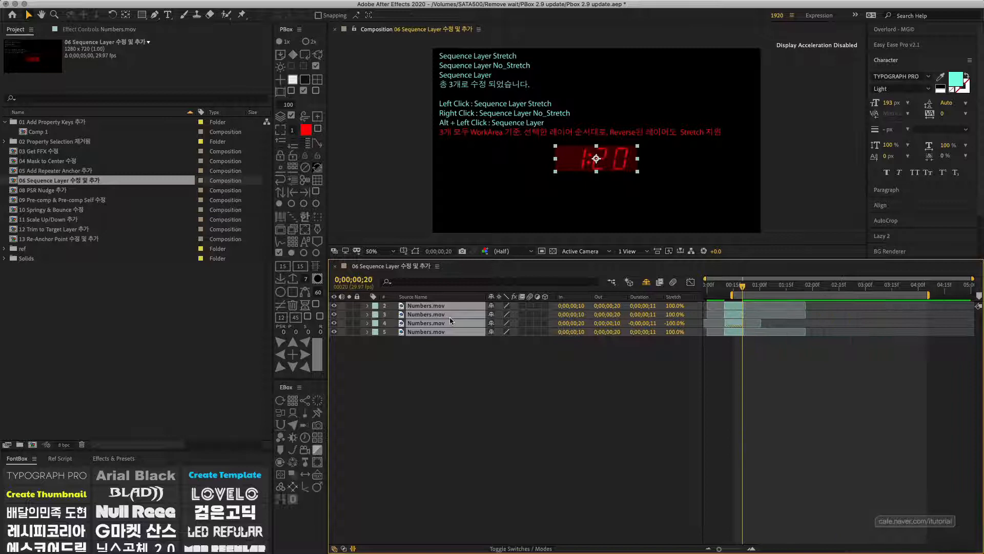
Add two solid layers and place the blue one directly above the reversed Numbers.mov layer
left_click(427, 355)
left_click(318, 80)
left_click(316, 82)
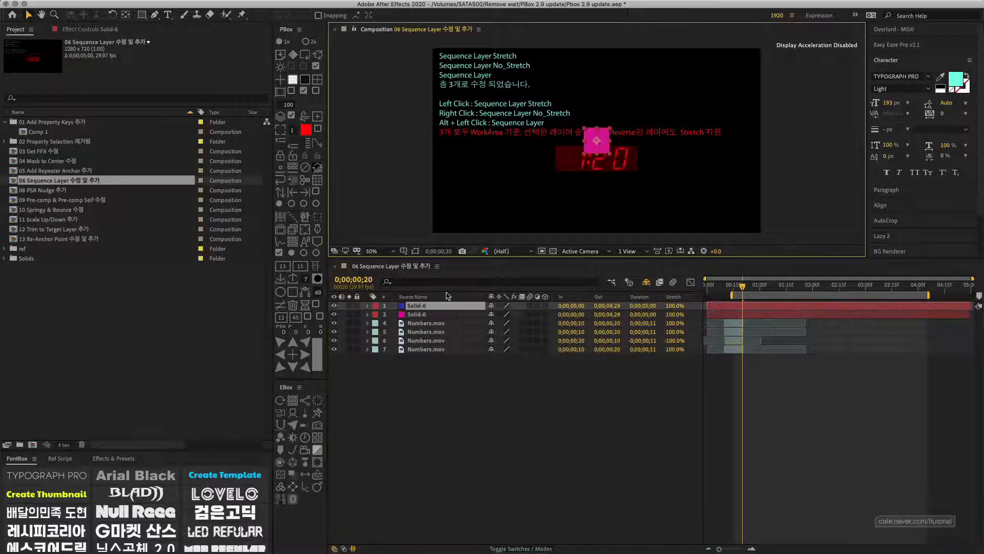
left_click_drag(430, 306, 433, 337)
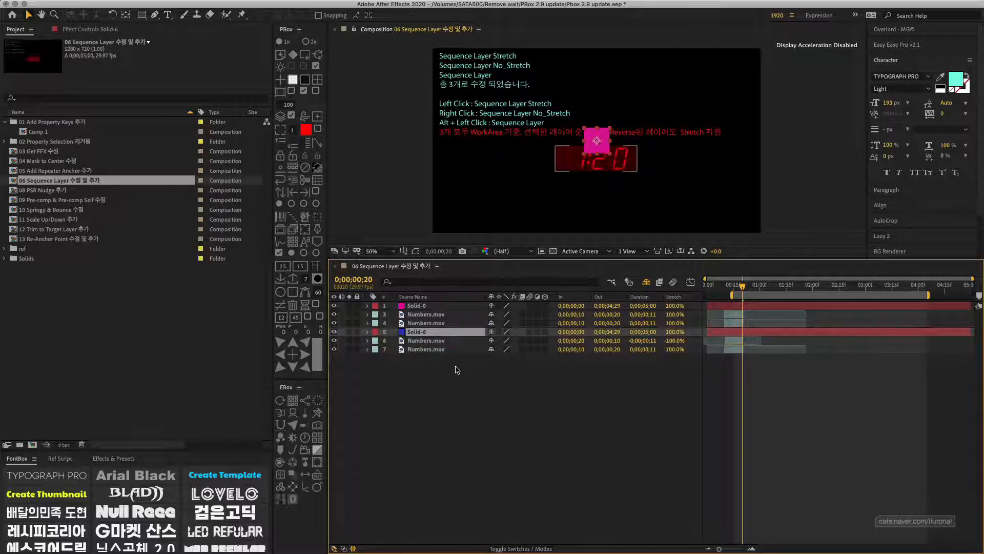
Try Sequence Layer Stretch on all six solid and Numbers.mov layers within the work area, and undo it
left_click_drag(451, 389, 415, 303)
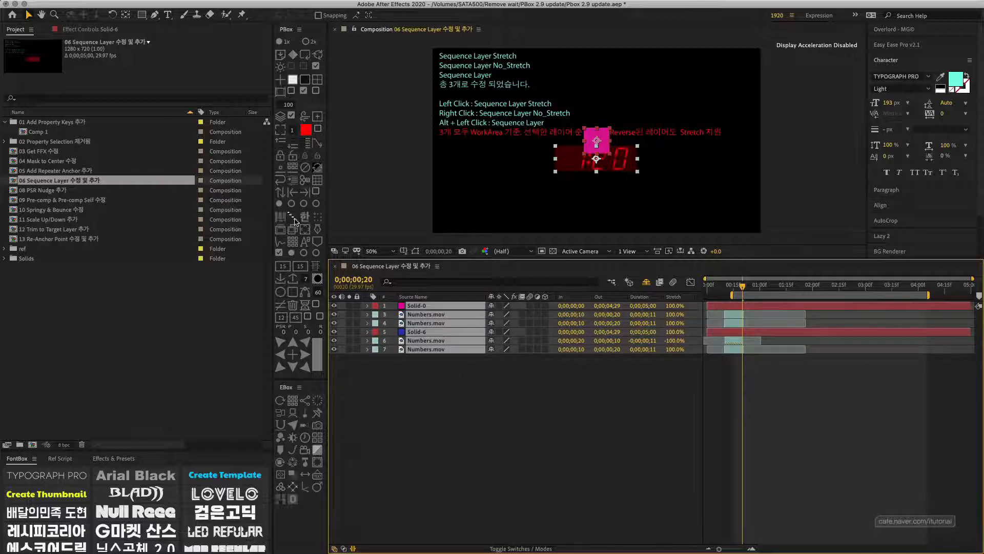
left_click(294, 221)
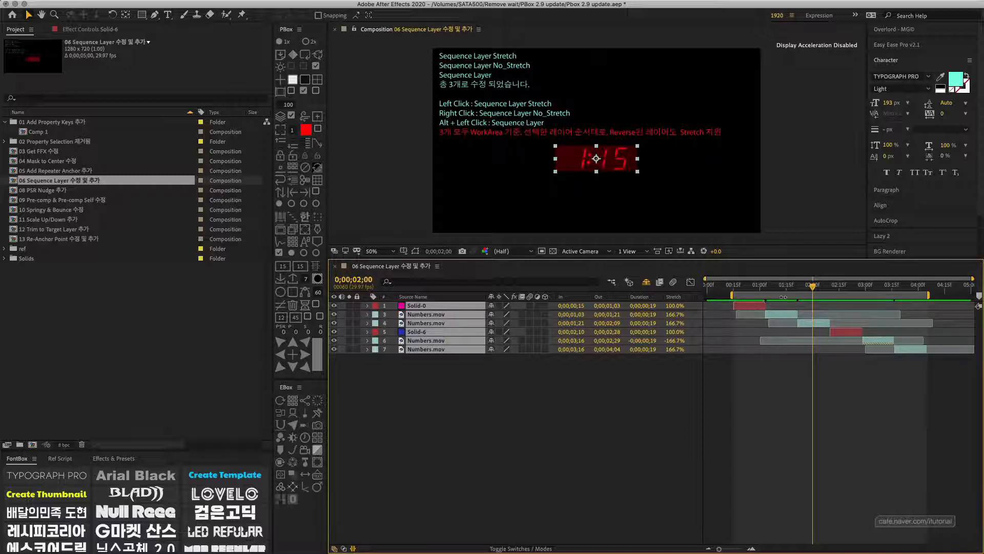
key("super+z")
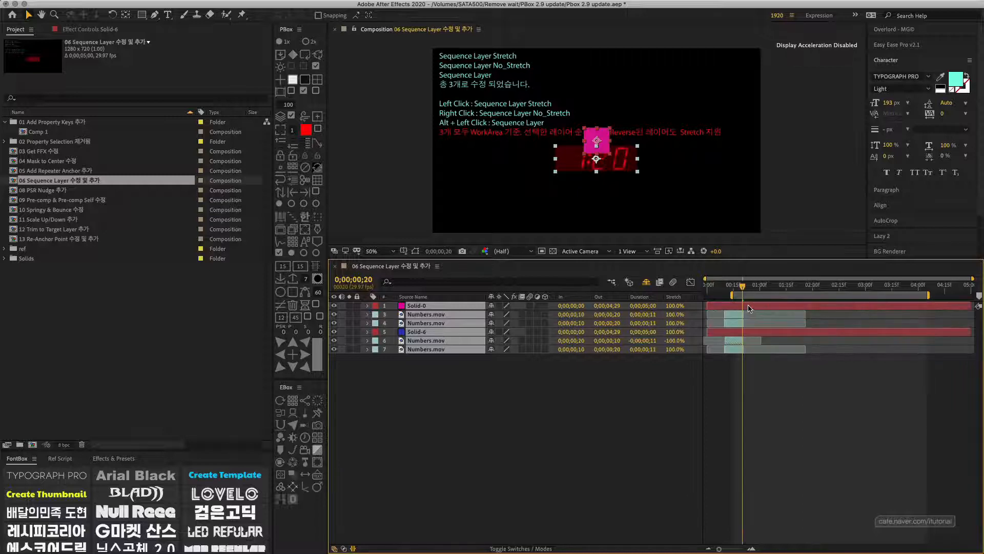
Extend the selected layers' ends so that Numbers.mov layers 3, 4 and 7 run to 0;00;01;16
left_click_drag(759, 314, 710, 309)
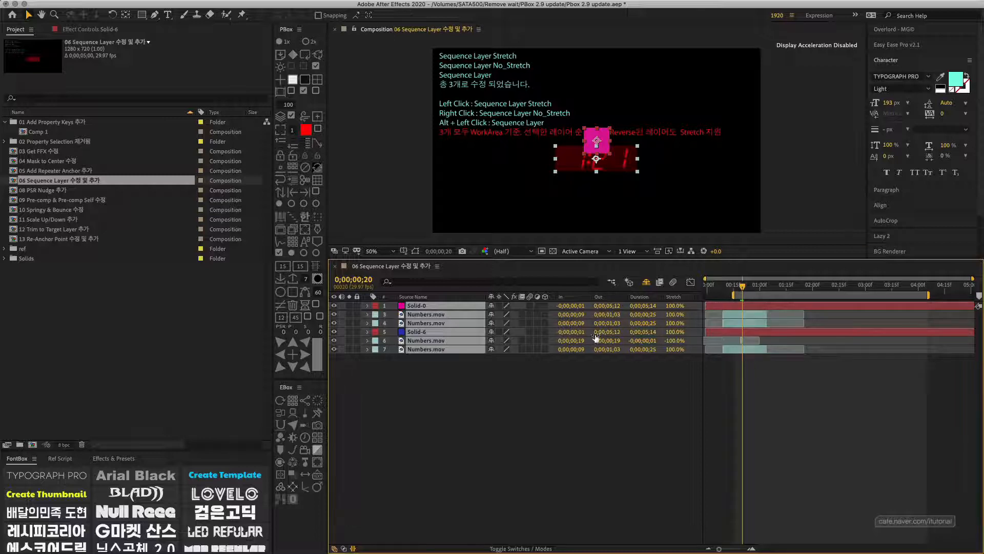
left_click_drag(768, 322, 791, 325)
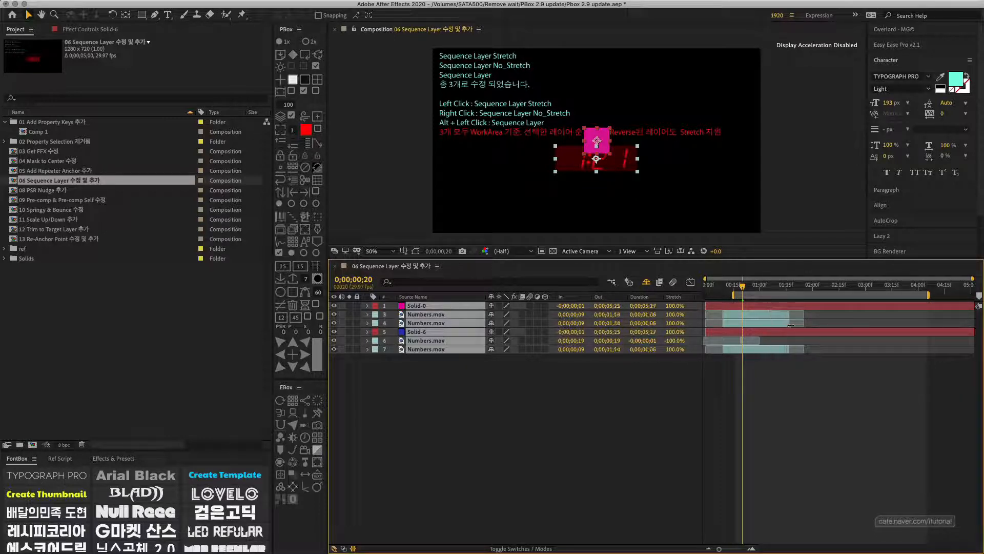
left_click(504, 376)
Try Sequence Layer No_Stretch on all six layers and preview the staggered timing before undoing it
left_click_drag(482, 390, 409, 263)
left_click(294, 218)
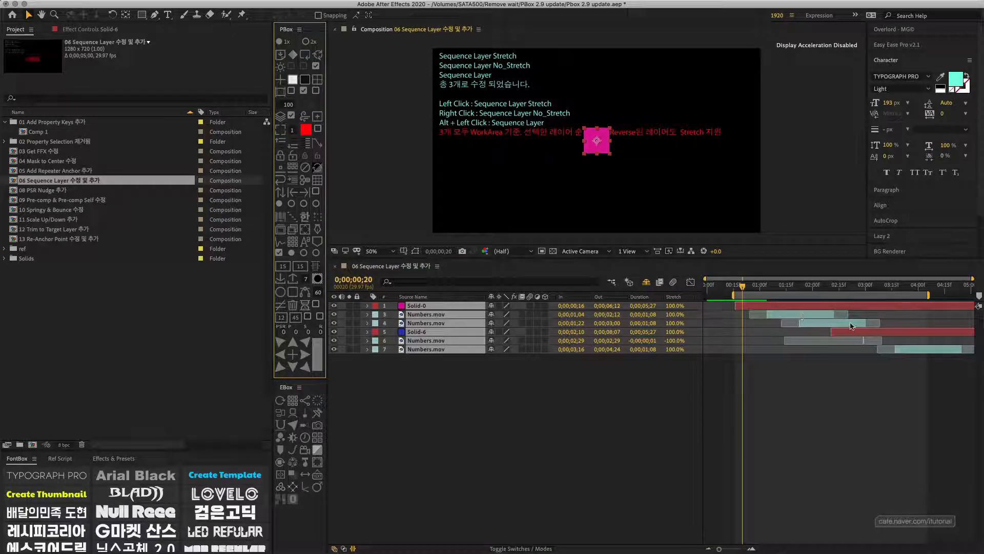
left_click_drag(749, 290, 778, 290)
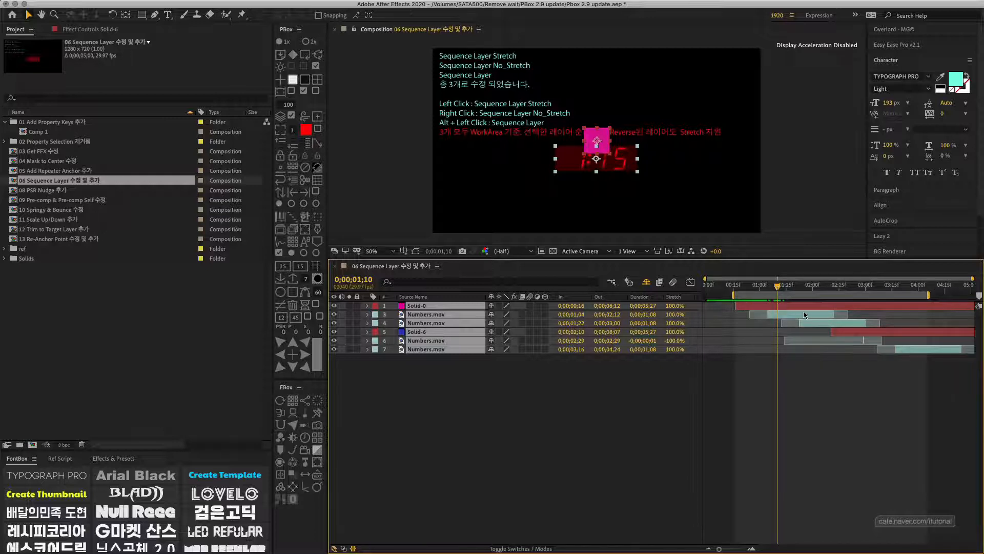
key("space")
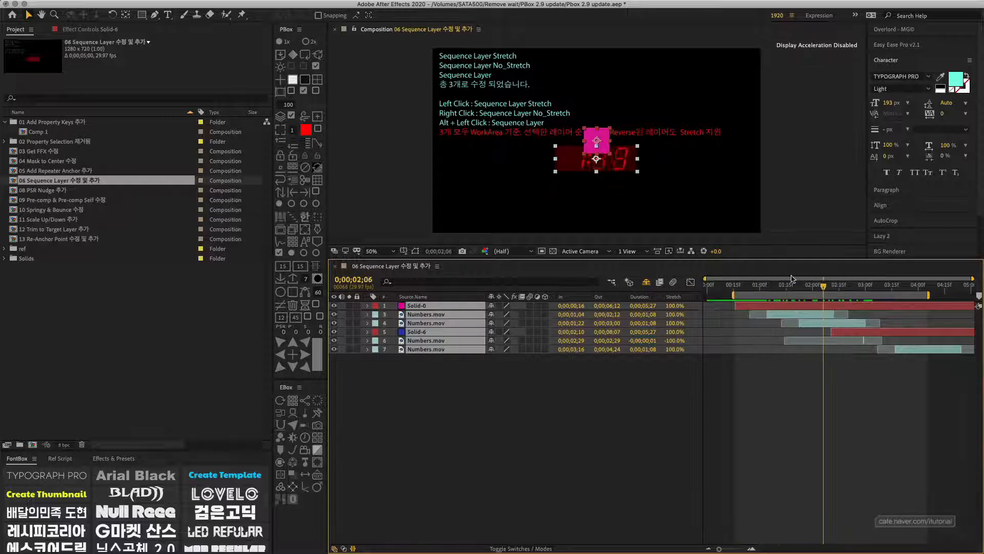
key("space")
key("super+z")
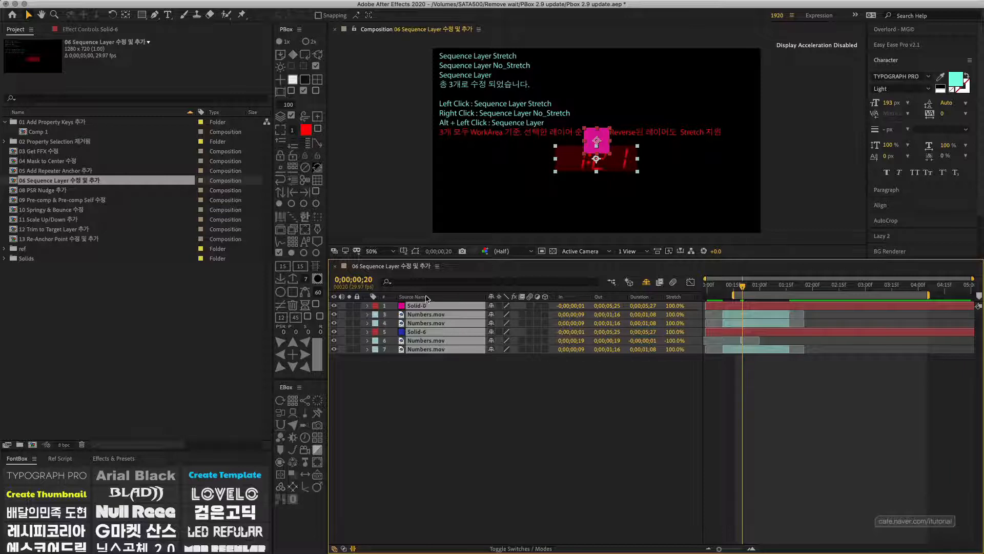
Delete all six layers and switch from the sequence composition to 08 PSR Nudge 추가, closing the old timeline
key("Delete")
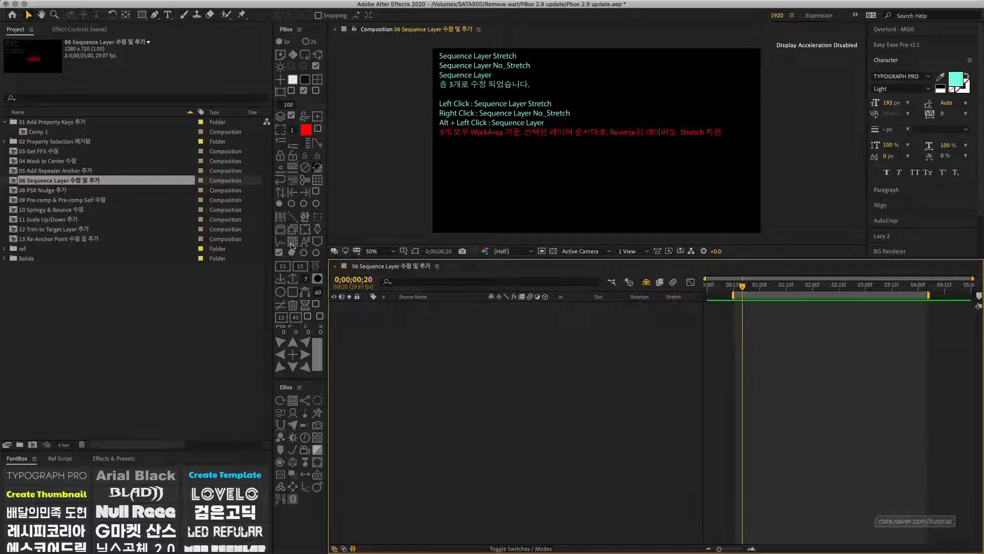
double_click(51, 191)
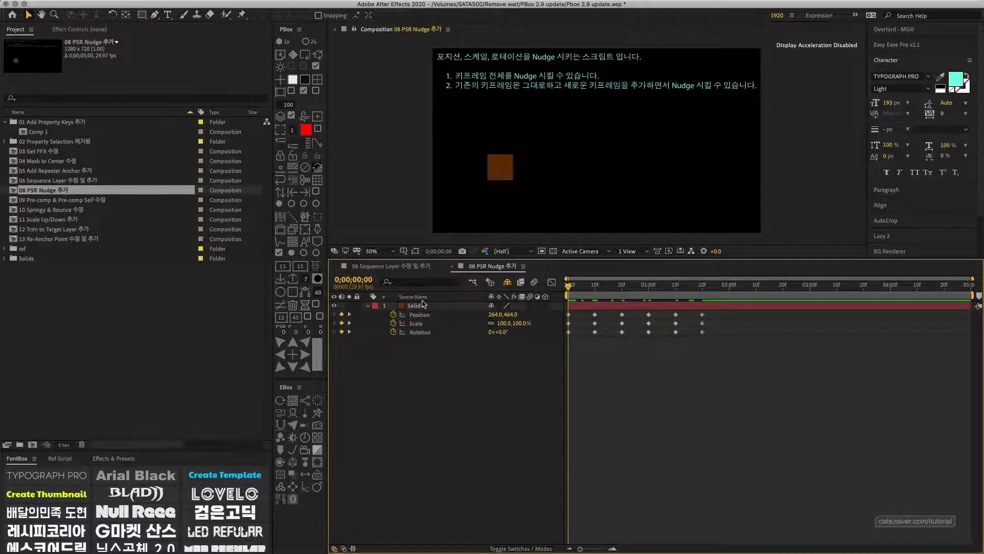
left_click(336, 266)
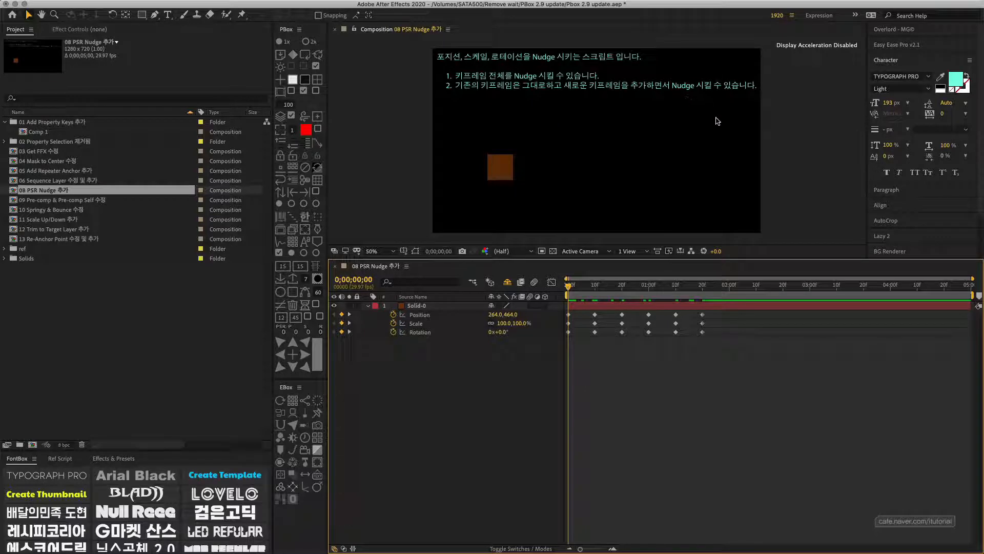
Open PSR Nudge for the Solid-0 layer and move its dialog clear of the motion path
left_click(415, 306)
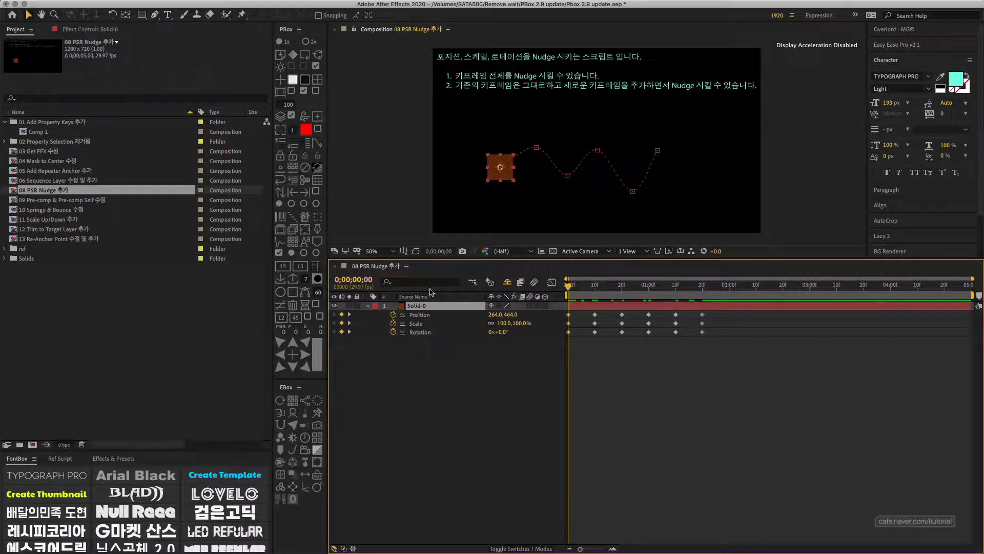
left_click(306, 230)
left_click_drag(482, 223, 361, 122)
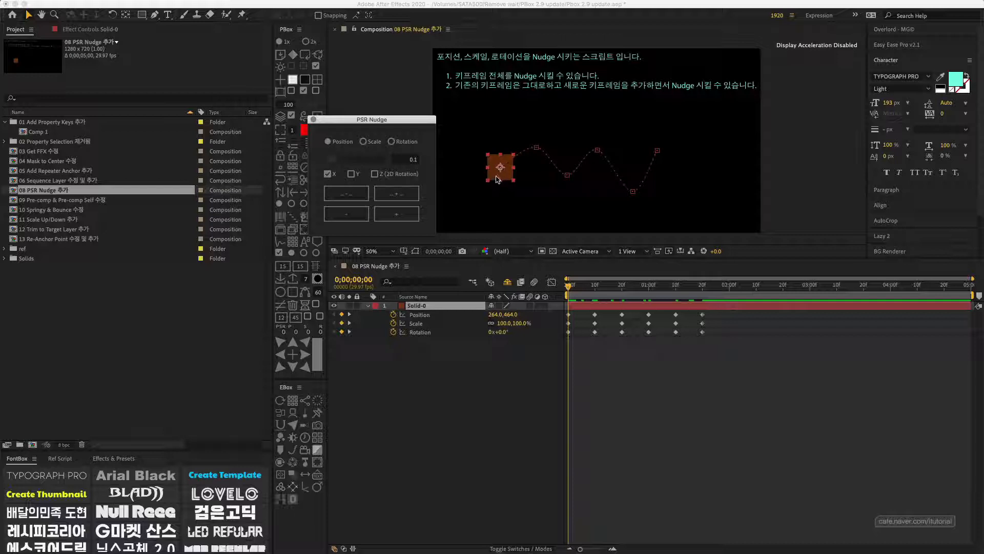
Select all Position keyframes of Solid-0 and shift the whole motion path by hand to start at about 266, 456
left_click(422, 316)
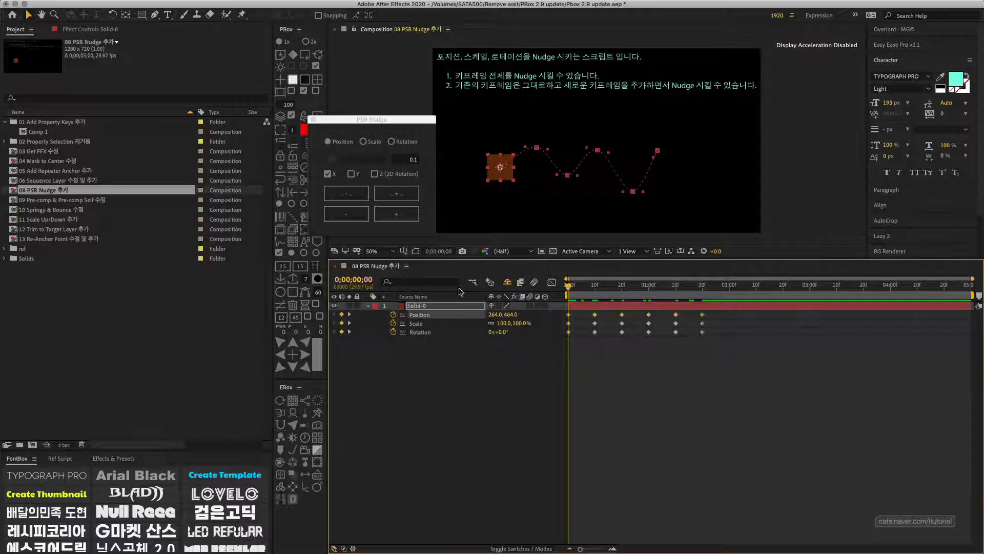
left_click_drag(567, 176, 568, 173)
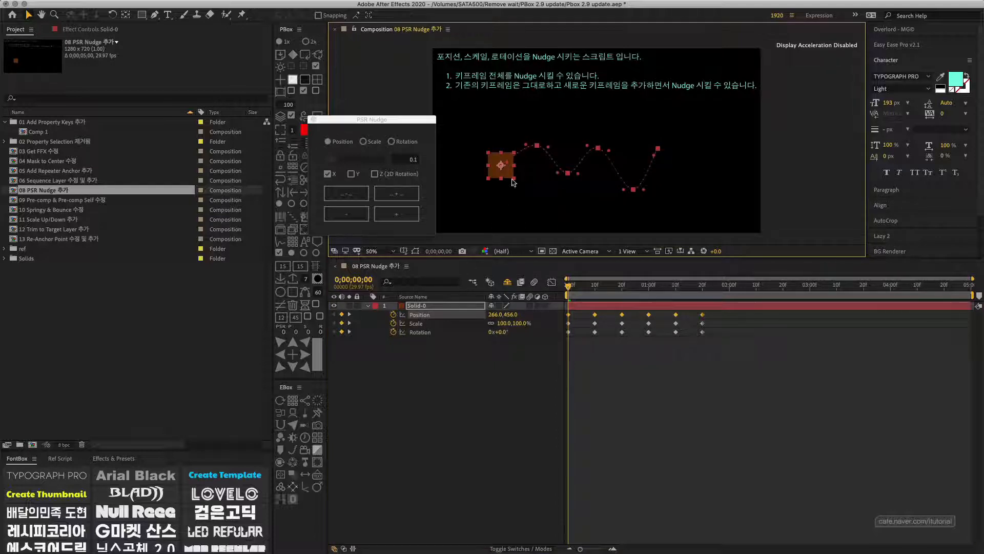
left_click(418, 358)
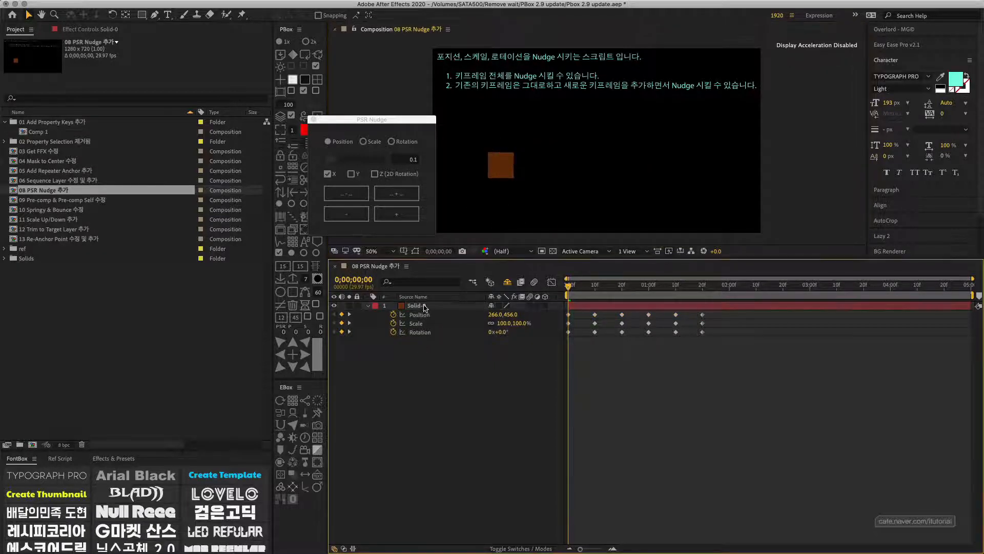
Set the PSR Nudge amount to 0.3 and nudge Solid-0's whole Position animation in positive X to 269
left_click(417, 306)
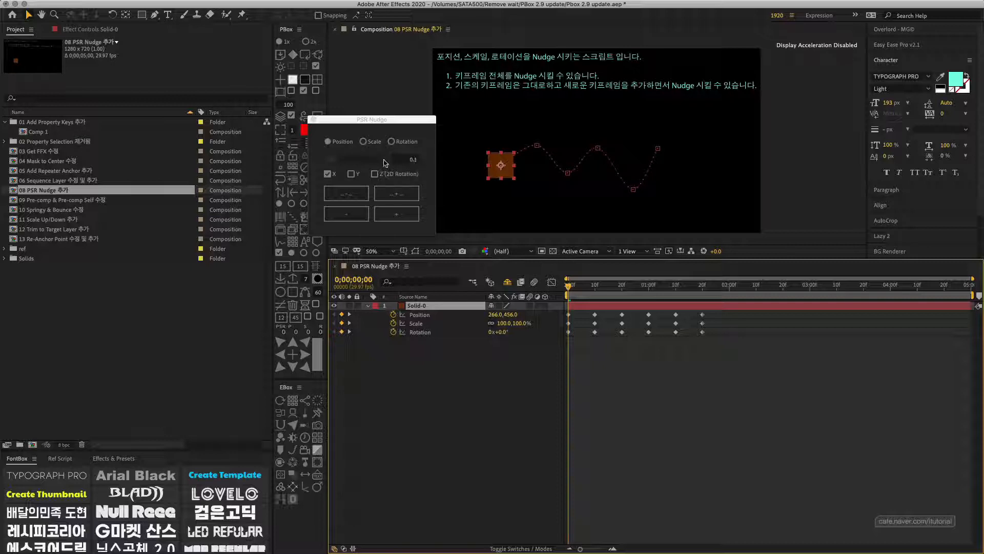
left_click(333, 161)
left_click(335, 160)
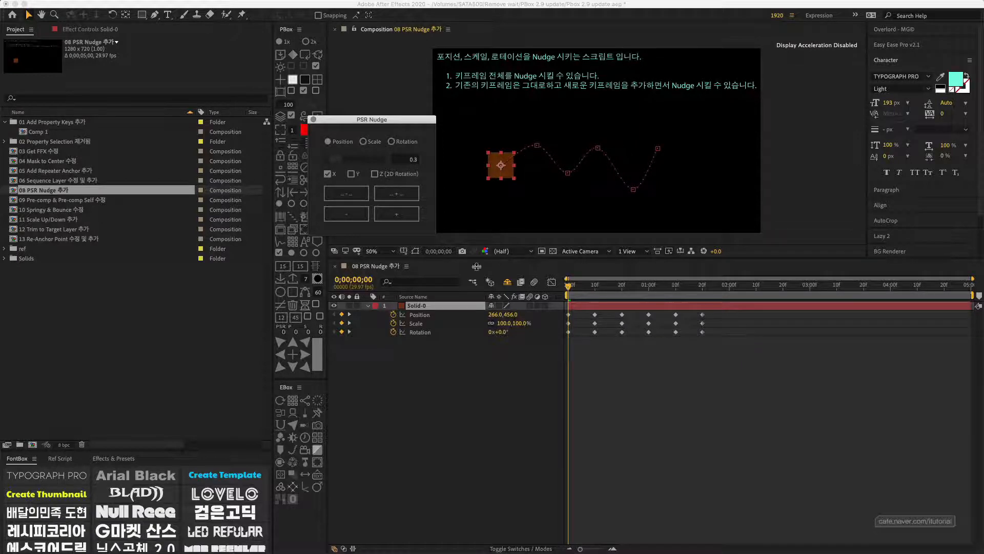
left_click(425, 307)
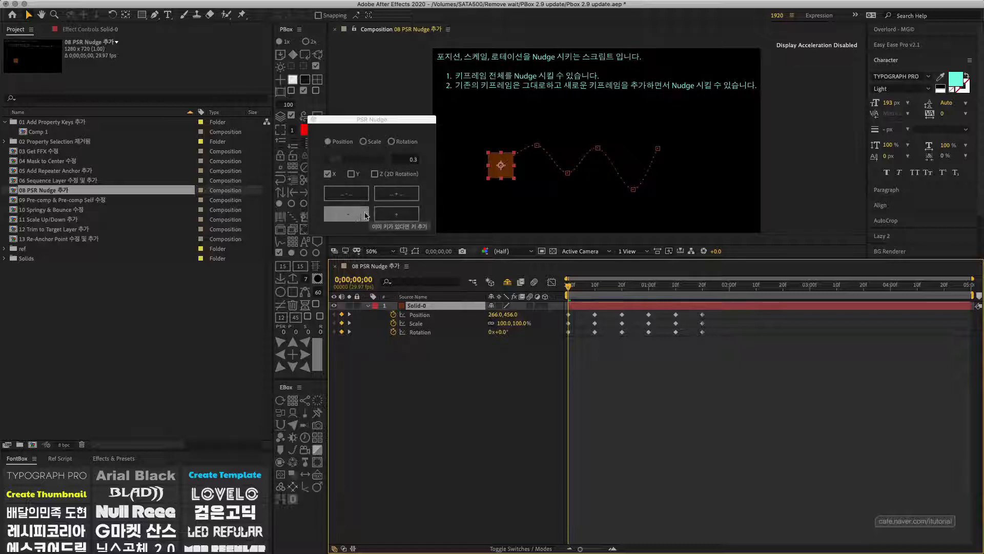
left_click(402, 195)
left_click(401, 197)
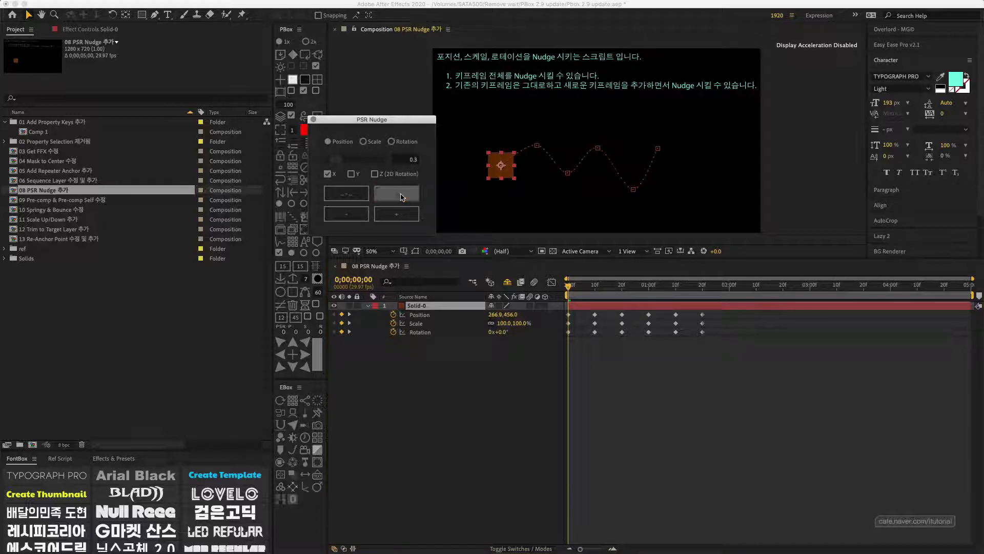
left_click(401, 197)
Set the nudge amount to 20 and nudge Solid-0's Position keyframes in positive X to 349
left_click(406, 161)
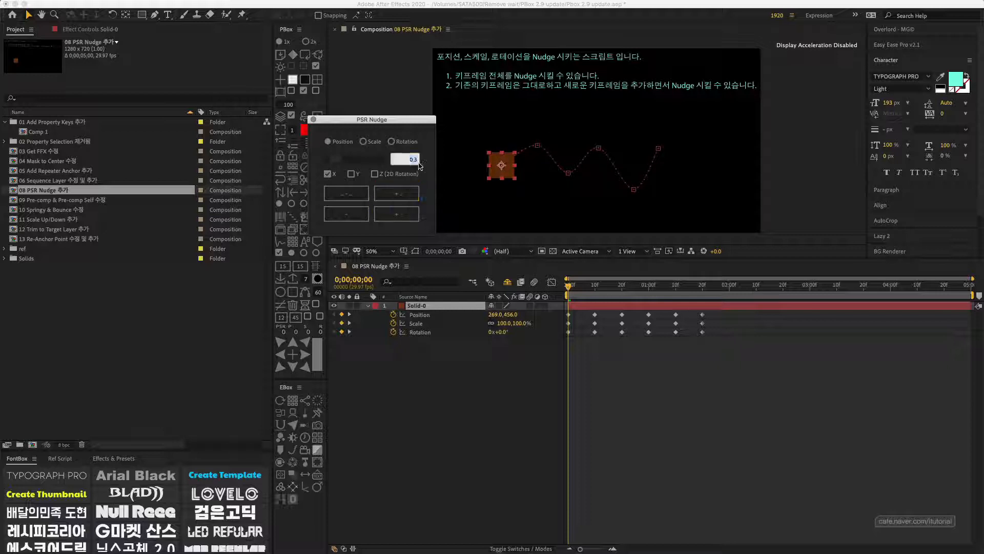
type("20")
key("Return")
left_click(406, 195)
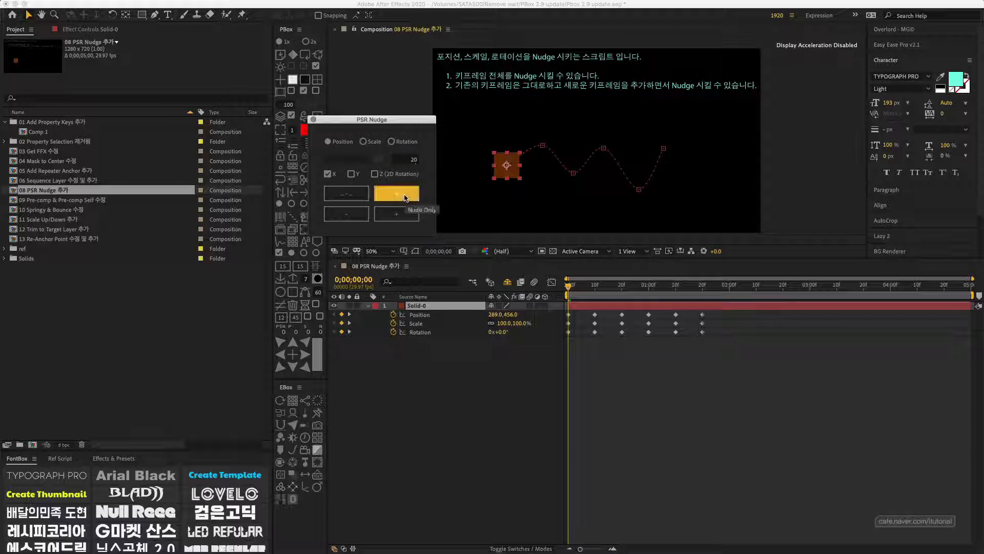
left_click(406, 194)
left_click(406, 195)
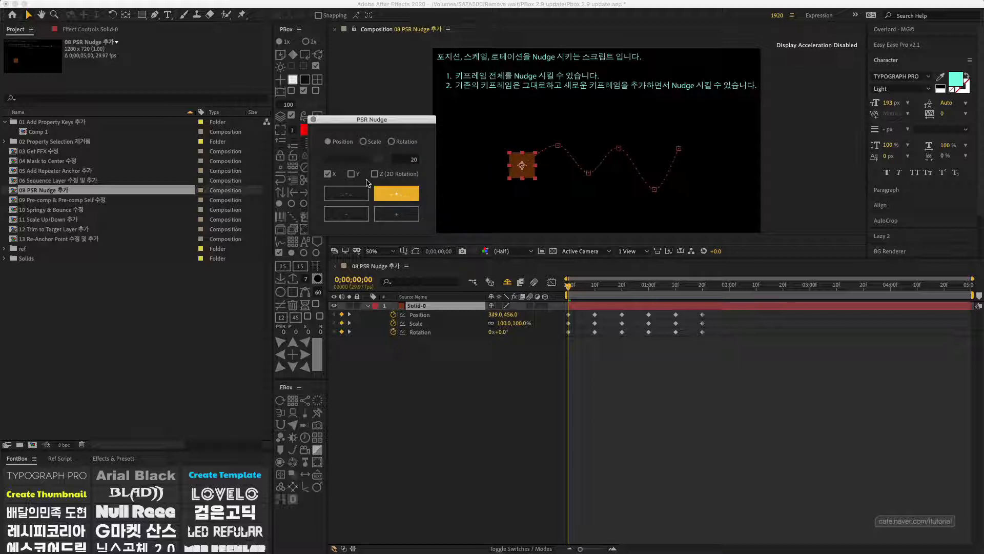
Include the Y axis and nudge the Position keyframes positively to 369, 476, then negatively to 329, 436
left_click(351, 174)
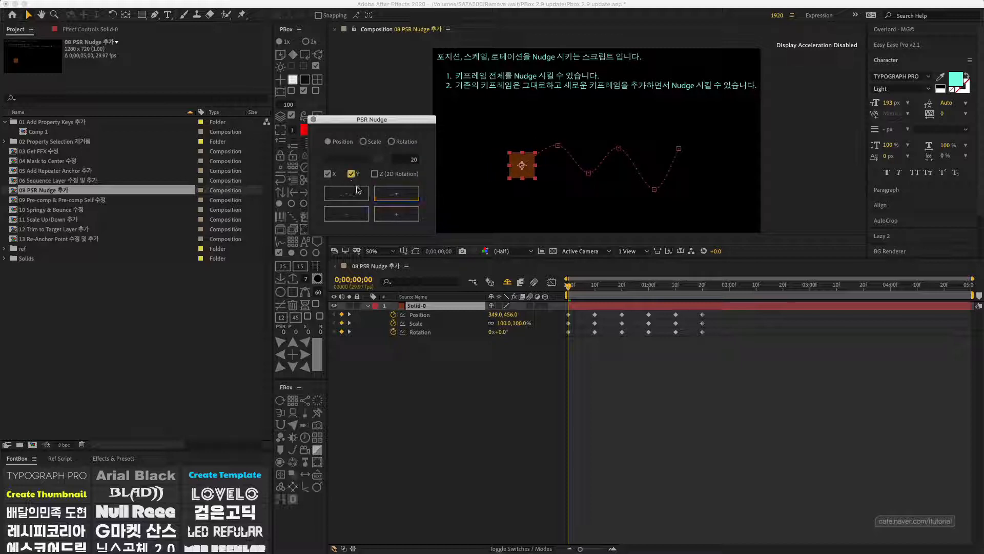
left_click(393, 192)
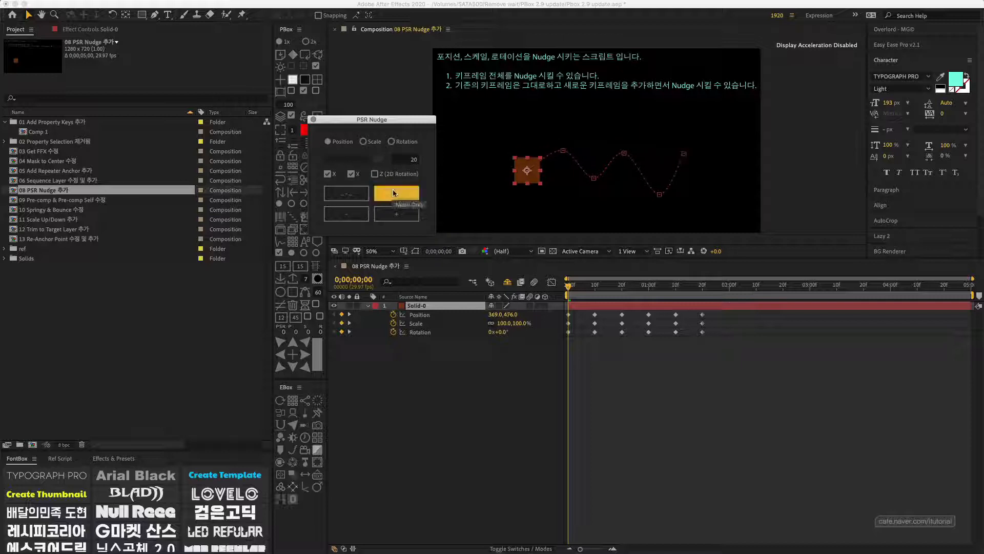
left_click(354, 194)
left_click(353, 194)
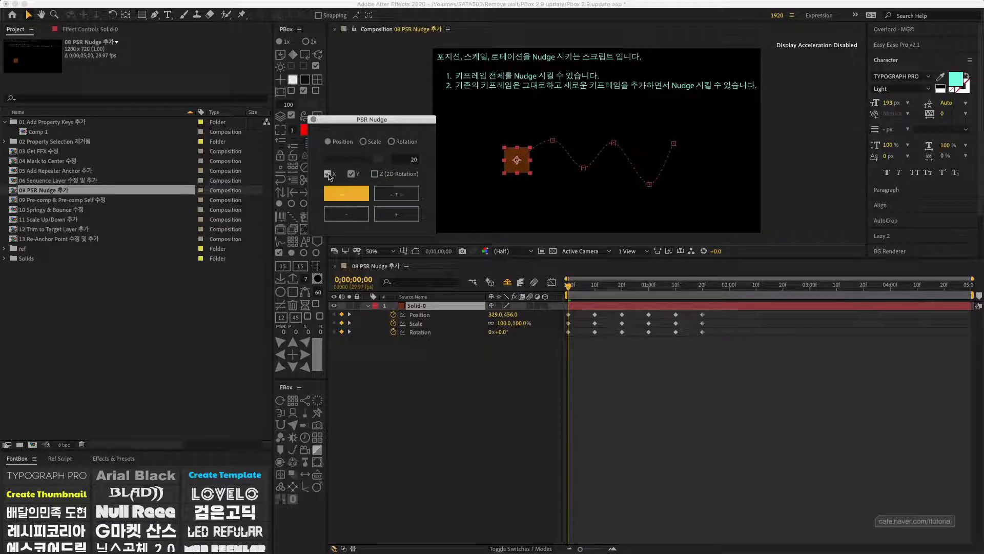
Exclude the X axis and nudge the Position keyframes in Y only, negatively to 356 and back positively to 436
left_click(328, 174)
left_click(341, 190)
left_click(342, 191)
left_click(342, 191)
left_click(342, 191)
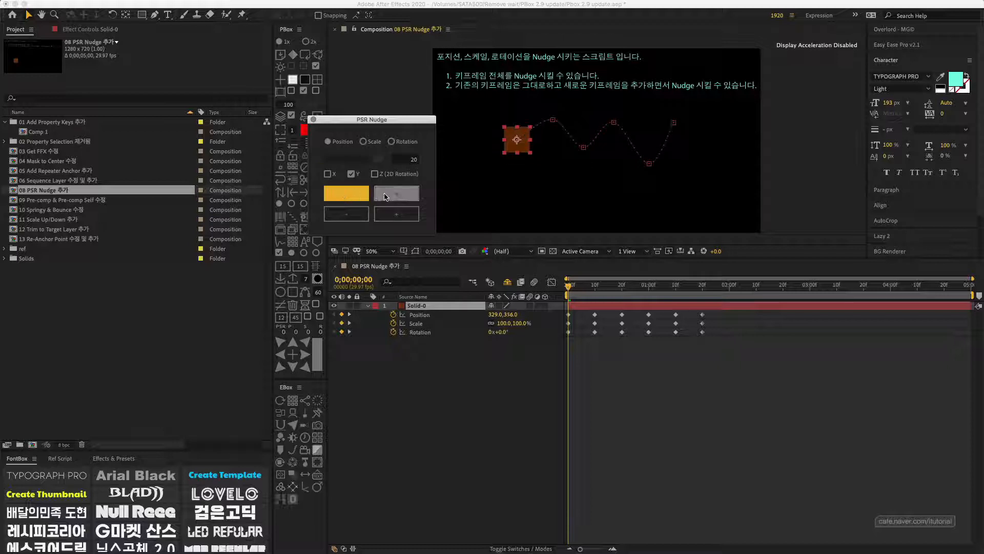
left_click(387, 194)
left_click(388, 195)
left_click(388, 194)
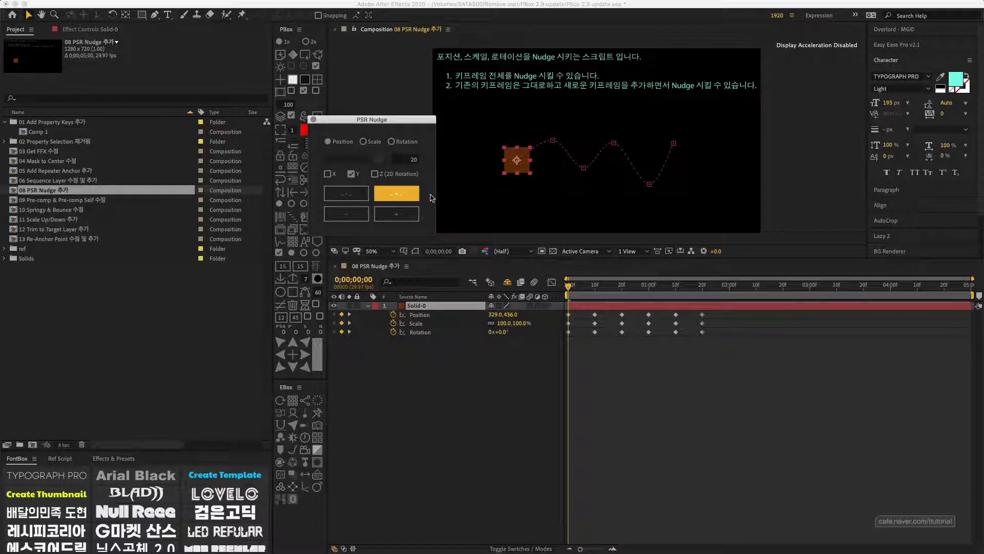
Add a Position keyframe for Solid-0 at 0;00;02;00, nudging Y positively in steps of 20 to 570
left_click_drag(575, 288, 729, 289)
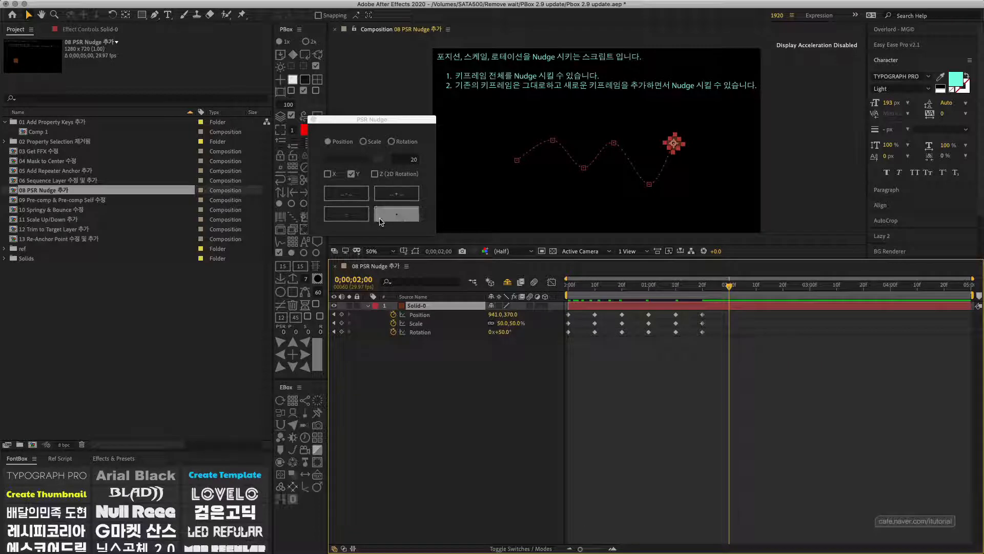
left_click(404, 216)
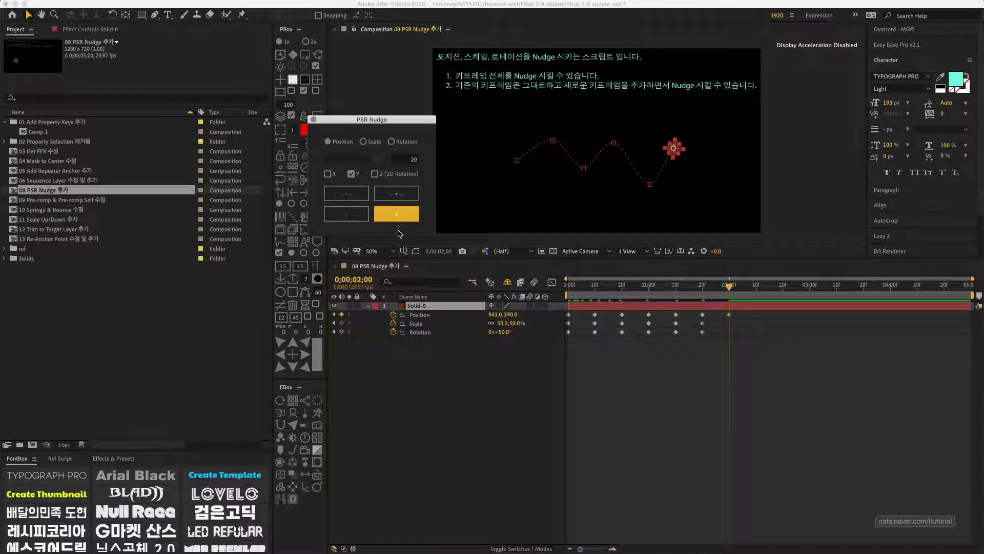
left_click(401, 215)
left_click(402, 215)
left_click(402, 217)
left_click(403, 217)
left_click(402, 217)
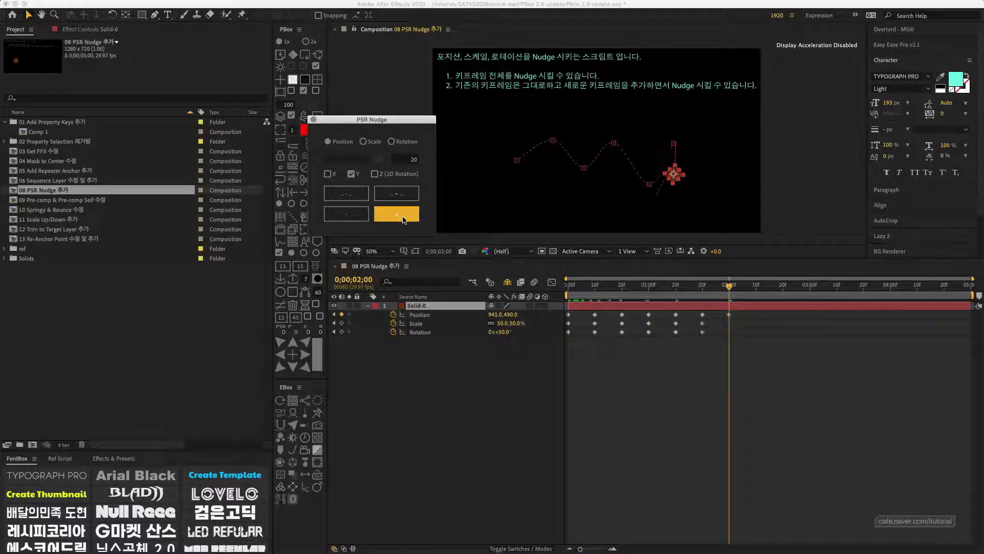
left_click(403, 218)
left_click(403, 218)
left_click(403, 217)
left_click(403, 217)
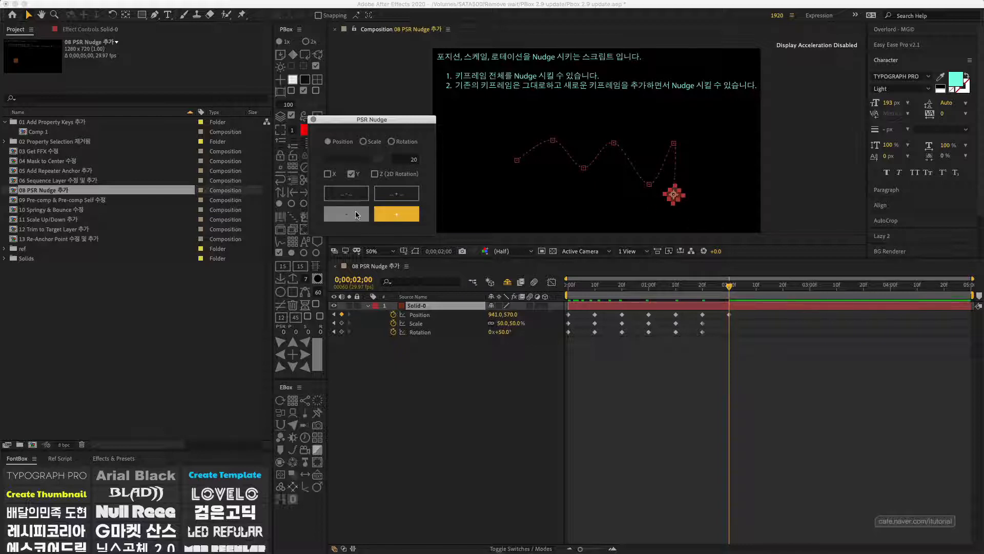
Switch the nudge axis from Y to X and nudge the Position keyframe at 0;00;02;00 positively to 1081
left_click(328, 173)
left_click(351, 174)
left_click(399, 216)
left_click(400, 216)
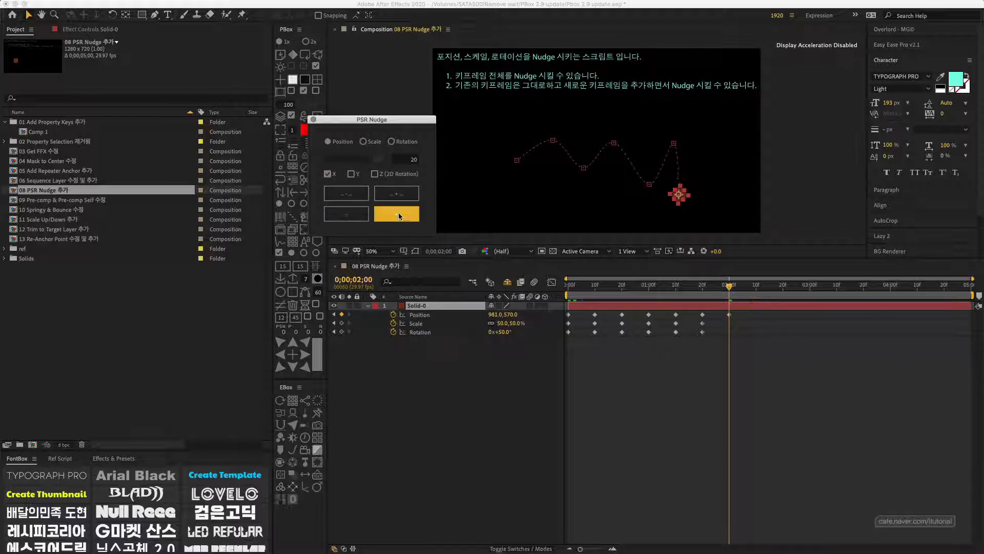
left_click(399, 216)
left_click(400, 216)
left_click(399, 216)
left_click(399, 216)
left_click(399, 216)
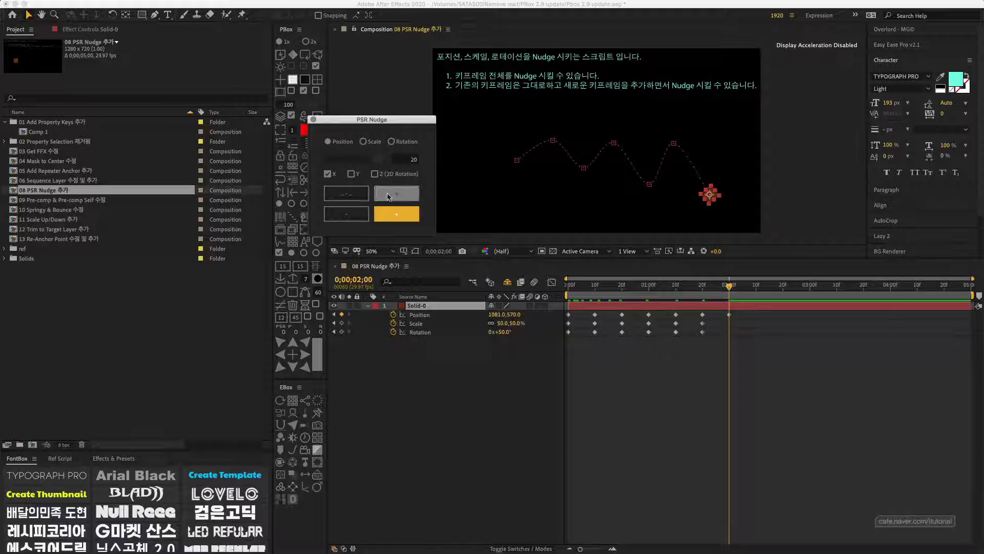
Switch PSR Nudge to Scale with amount 10 and both X and Y, and nudge all Scale keyframes positively to 110% at the first frame
left_click(363, 142)
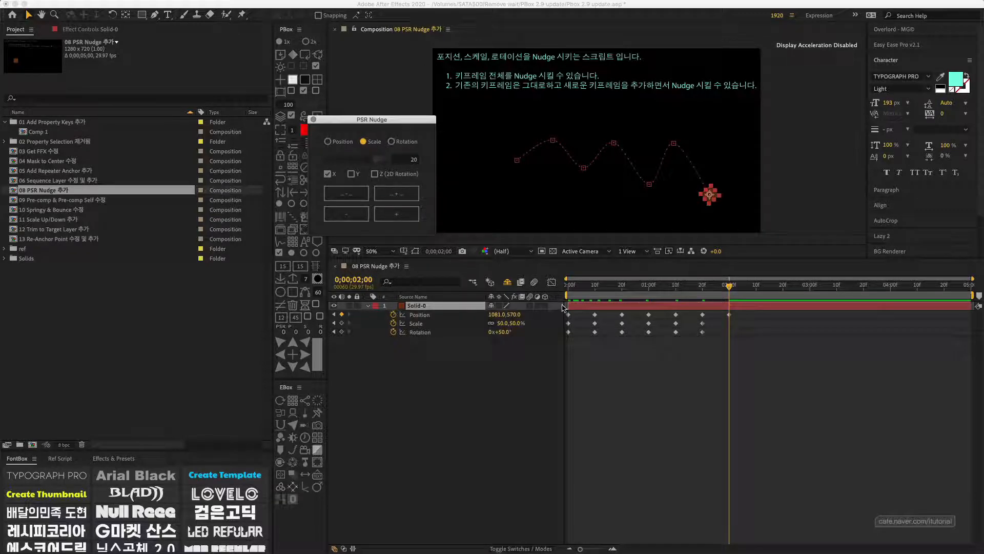
left_click(570, 285)
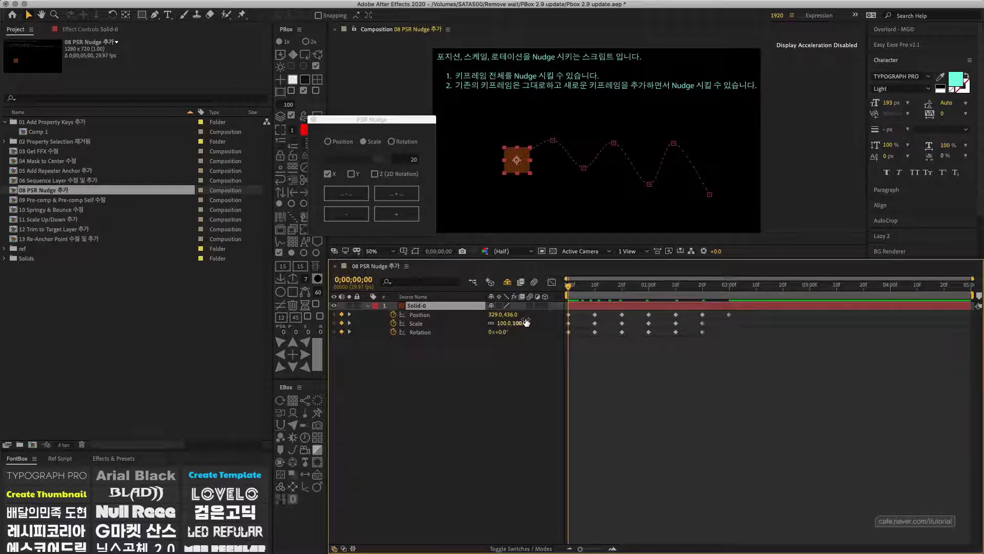
left_click_drag(572, 286, 543, 290)
left_click(410, 162)
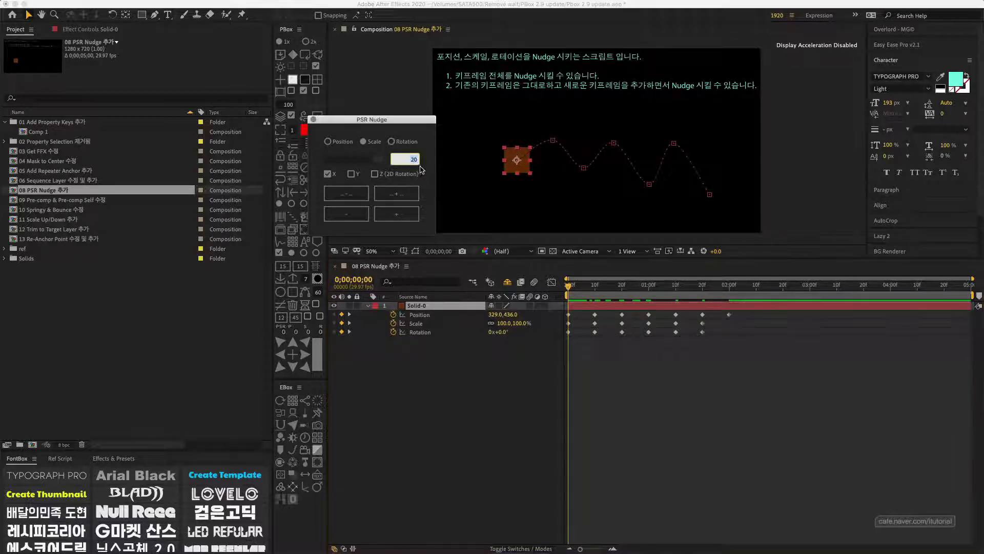
type("1")
left_click(351, 174)
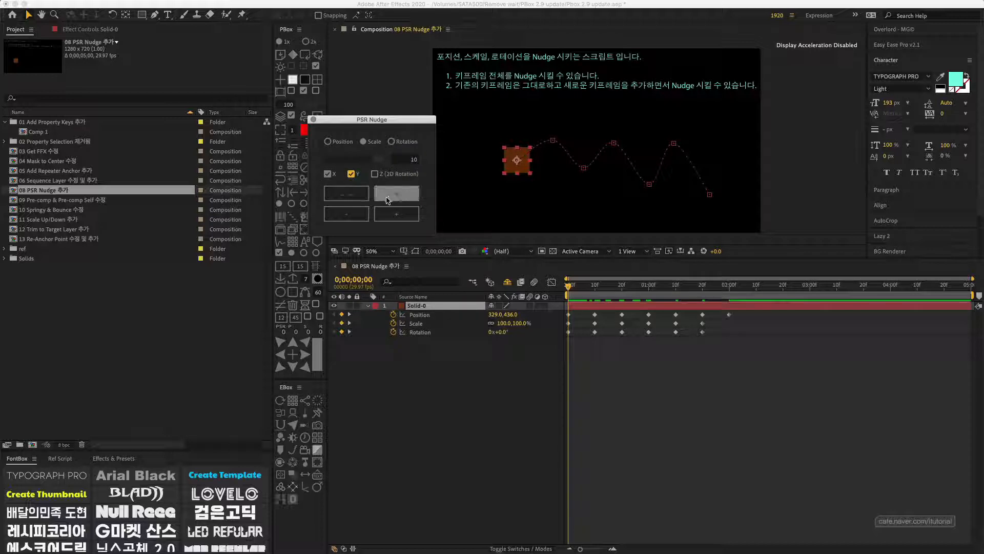
left_click(405, 195)
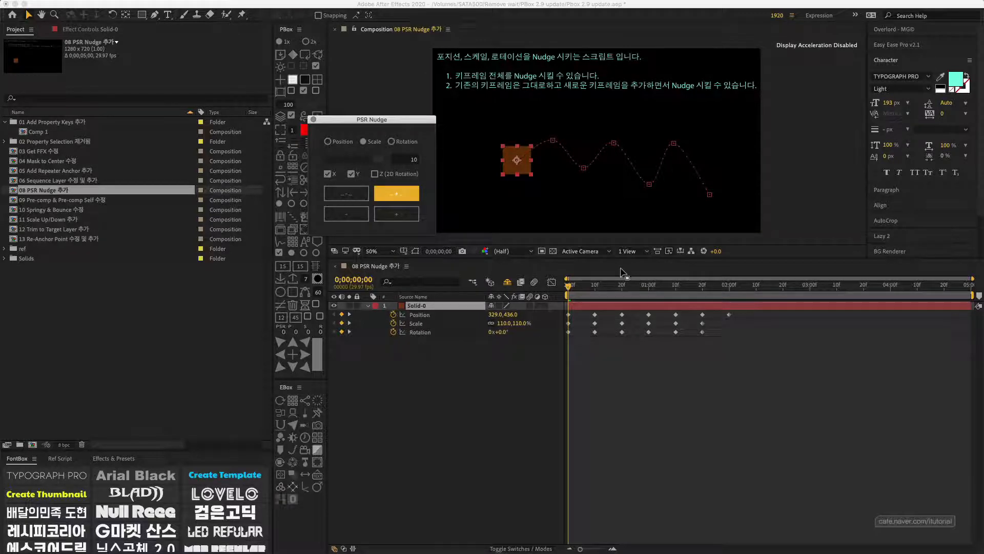
Preview the scaled animation and nudge all Scale keyframes negatively to 80% at the first frame
left_click_drag(570, 286, 632, 294)
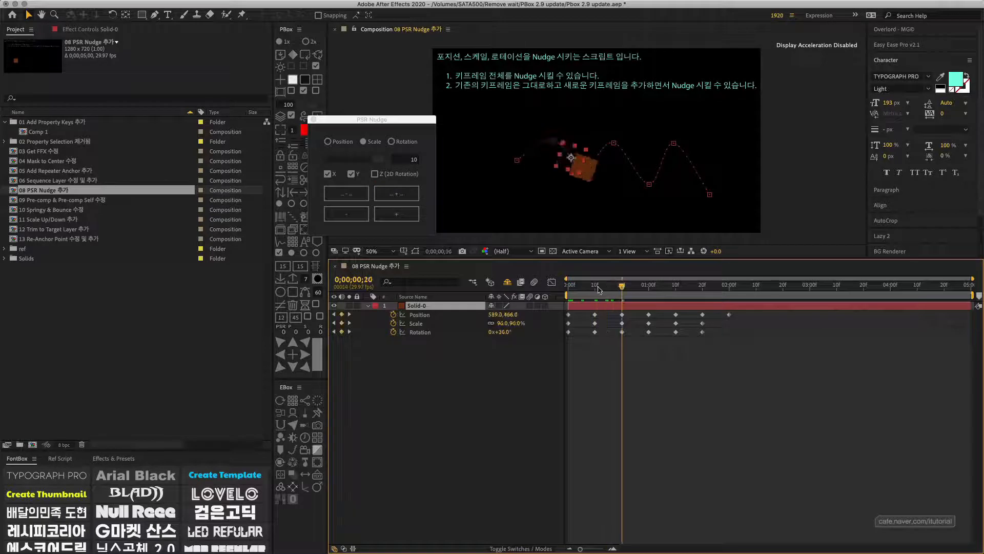
key("Home")
left_click(352, 198)
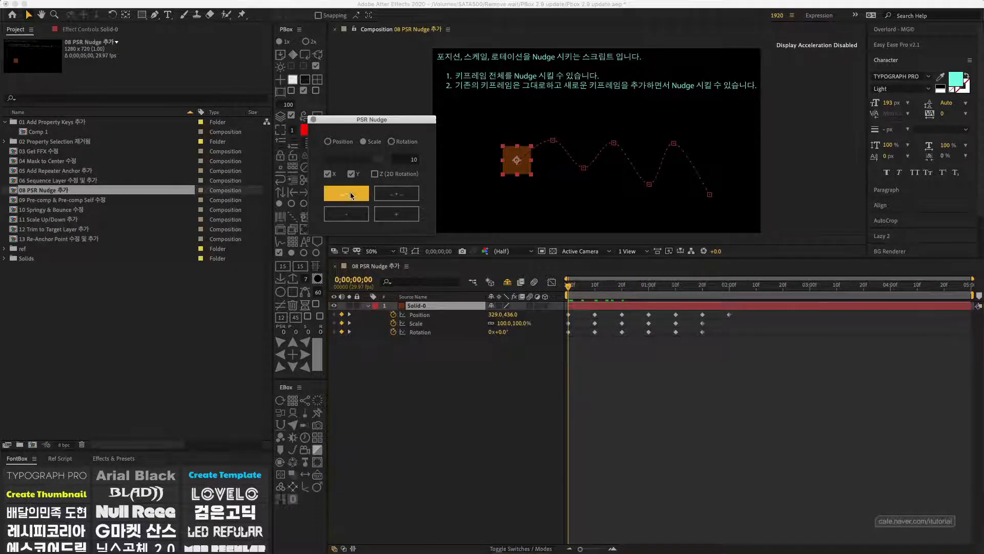
left_click(348, 195)
left_click(348, 207)
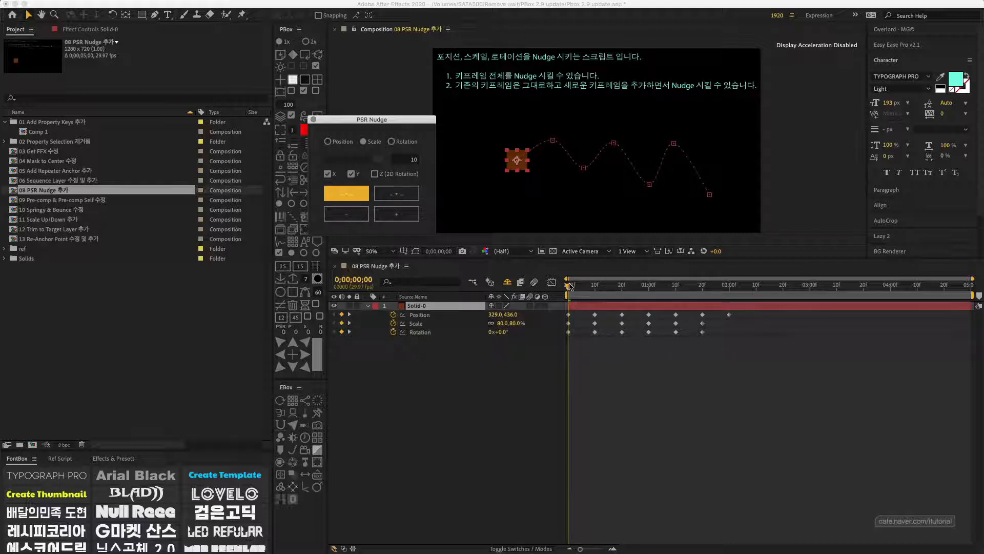
mouse_move(570, 286)
left_mouse_down()
mouse_move(648, 286)
mouse_move(552, 282)
left_mouse_up()
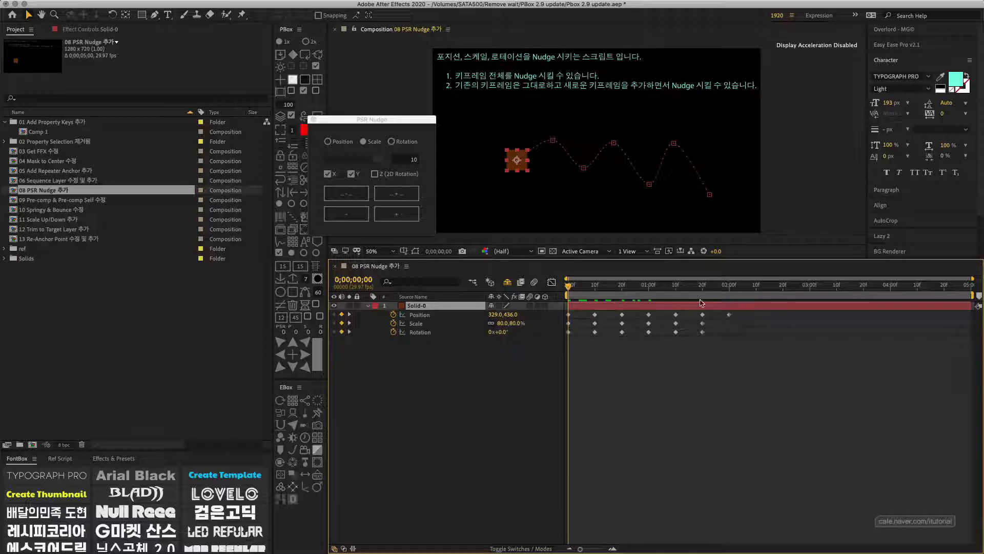
Add a Scale keyframe nudged positively to 56% at 0;00;01;04, and undo it
left_click_drag(702, 285, 660, 289)
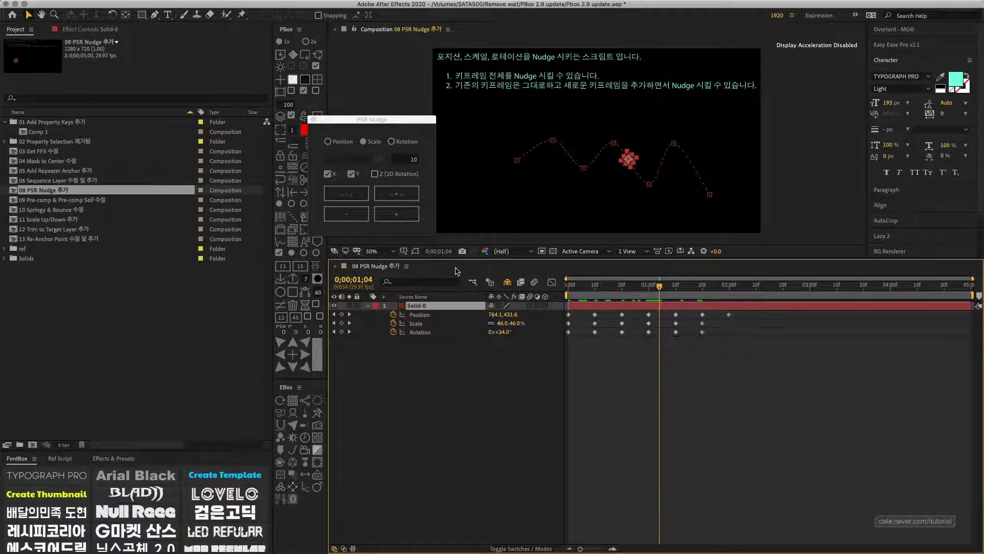
left_click(400, 215)
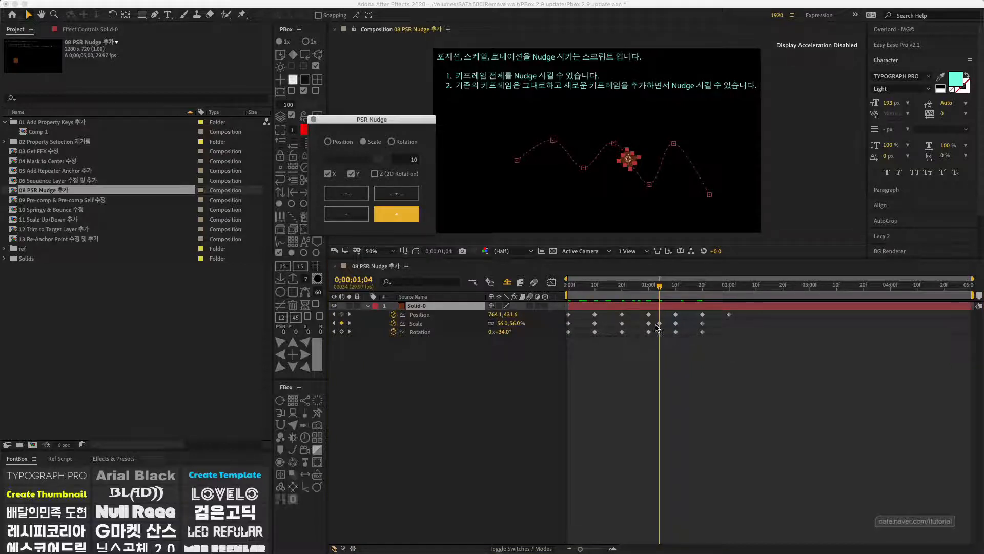
key("super+z")
With only X included, nudge all Scale keyframes to 86% and back, and add a keyframe at 0;00;00;14 nudged to 76% and back to 66%
left_click_drag(638, 285, 568, 283)
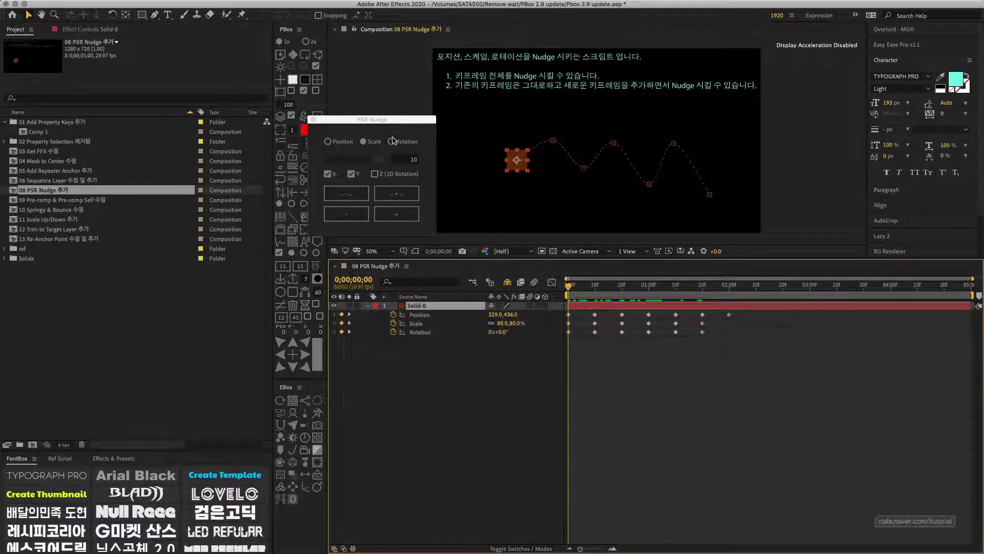
left_click(603, 286)
left_click(352, 174)
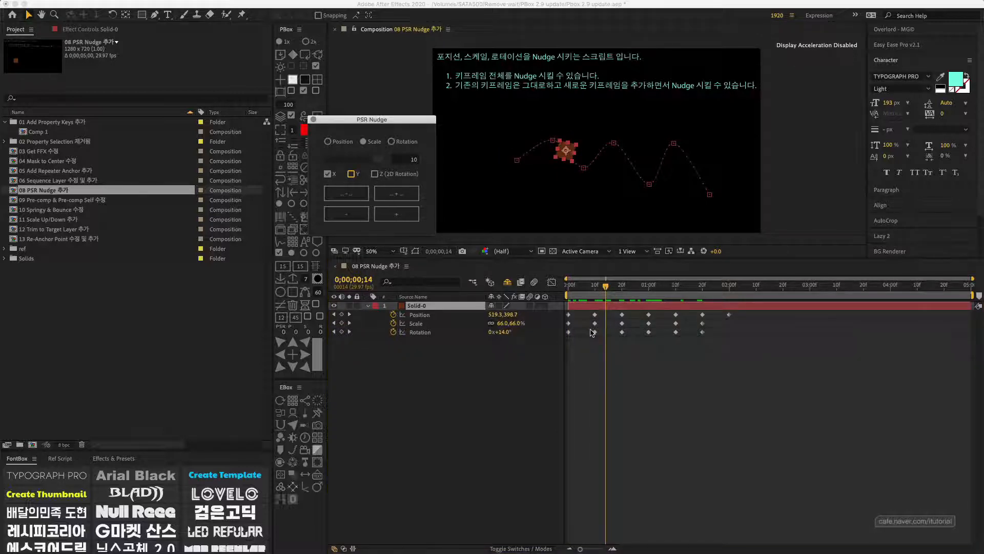
left_click(401, 196)
left_click(402, 195)
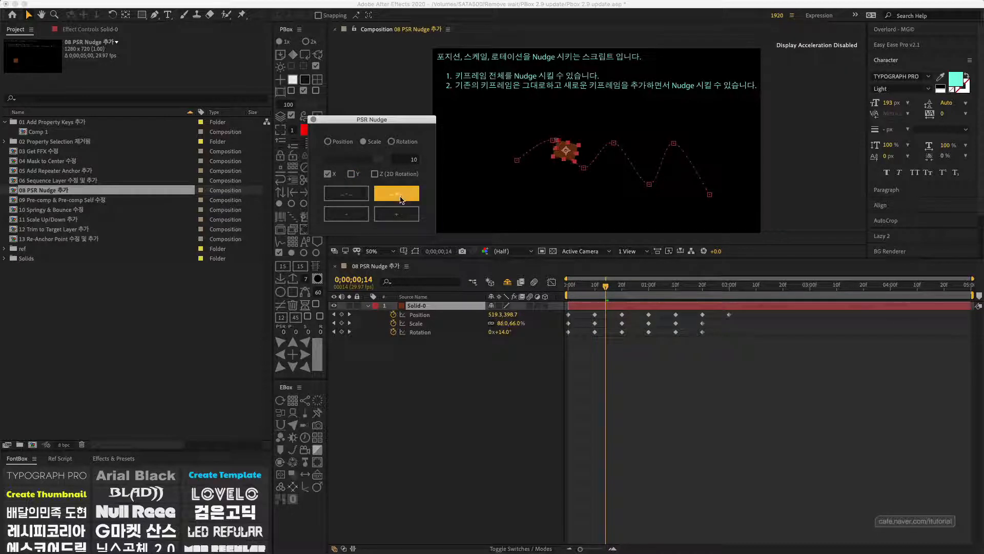
left_click(354, 195)
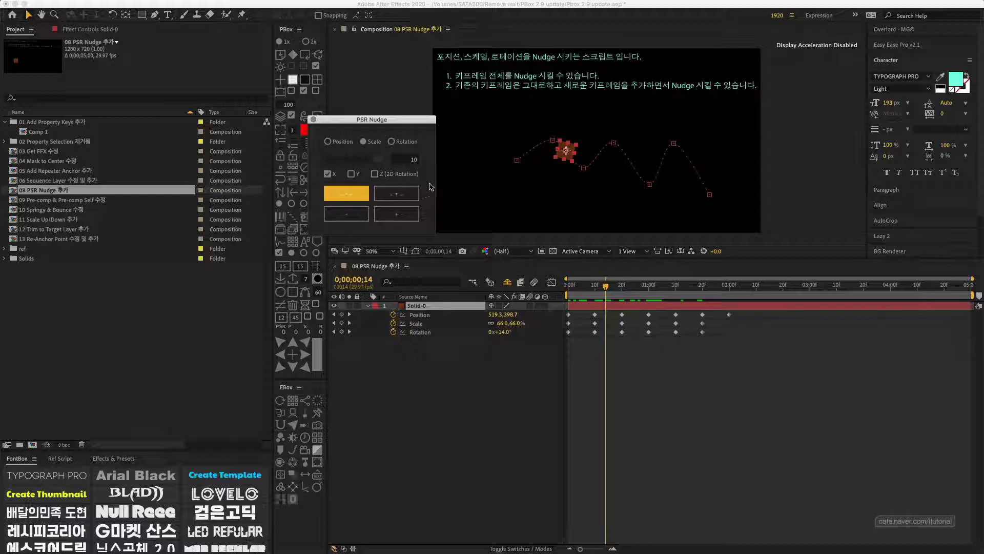
left_click(404, 218)
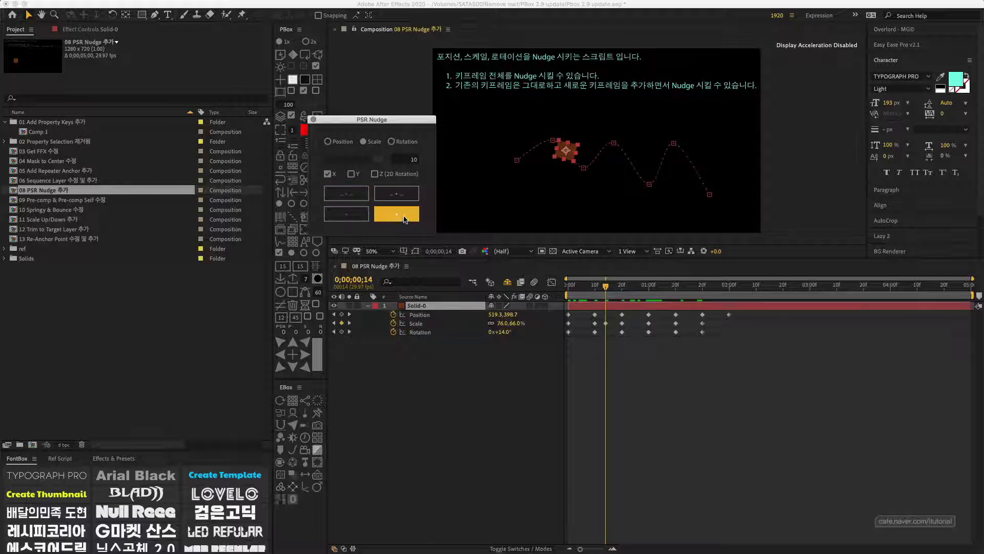
left_click(365, 215)
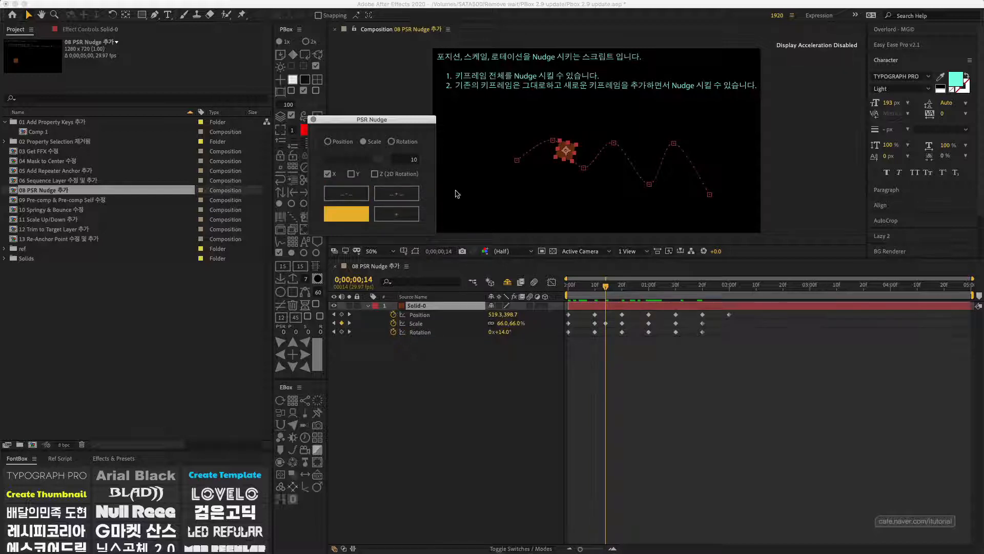
Switch PSR Nudge to Rotation on the Z axis only and nudge all Rotation keyframes positively to 10° at the first frame
left_click(391, 141)
left_click_drag(590, 286, 534, 286)
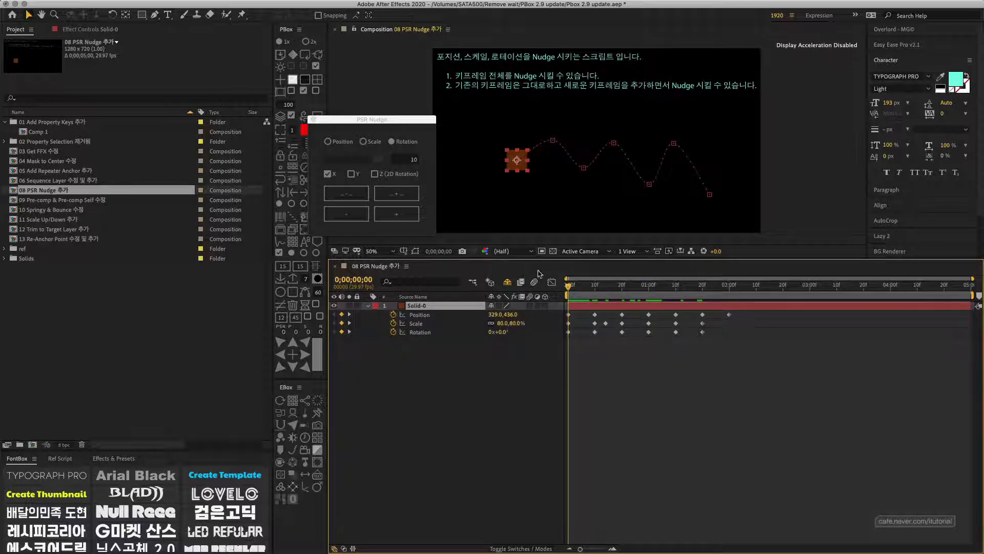
left_click(393, 143)
left_click(375, 175)
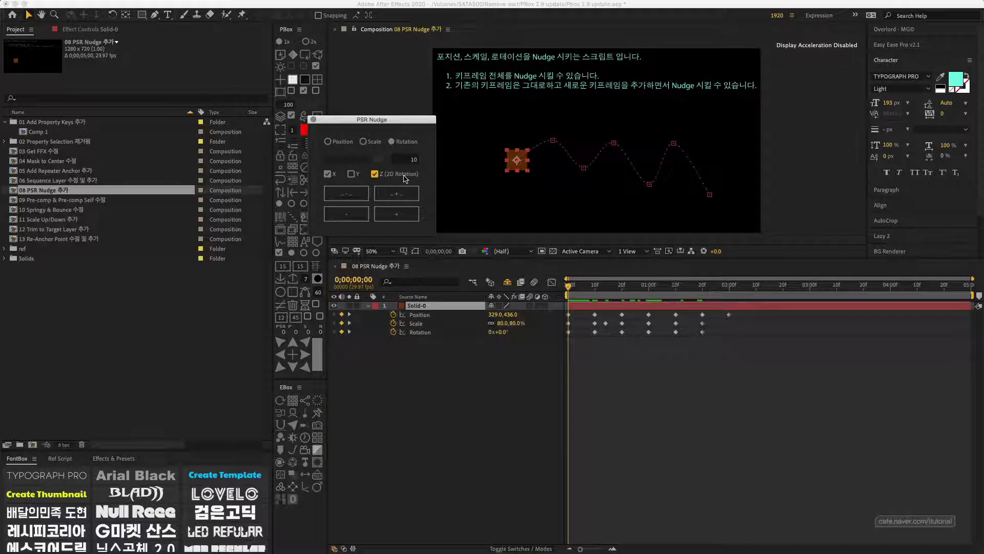
left_click(328, 174)
left_click(397, 195)
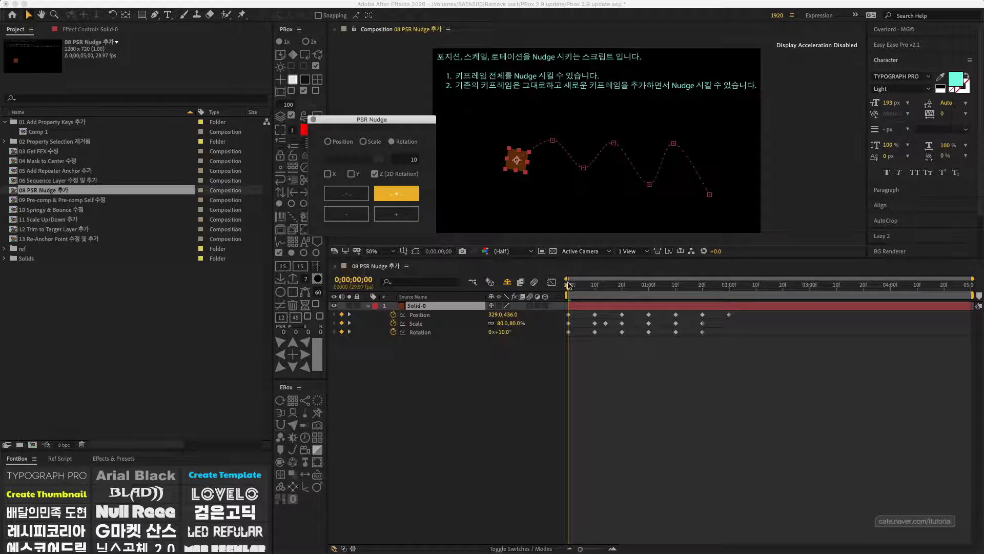
mouse_move(569, 284)
left_mouse_down()
mouse_move(627, 290)
mouse_move(568, 287)
left_mouse_up()
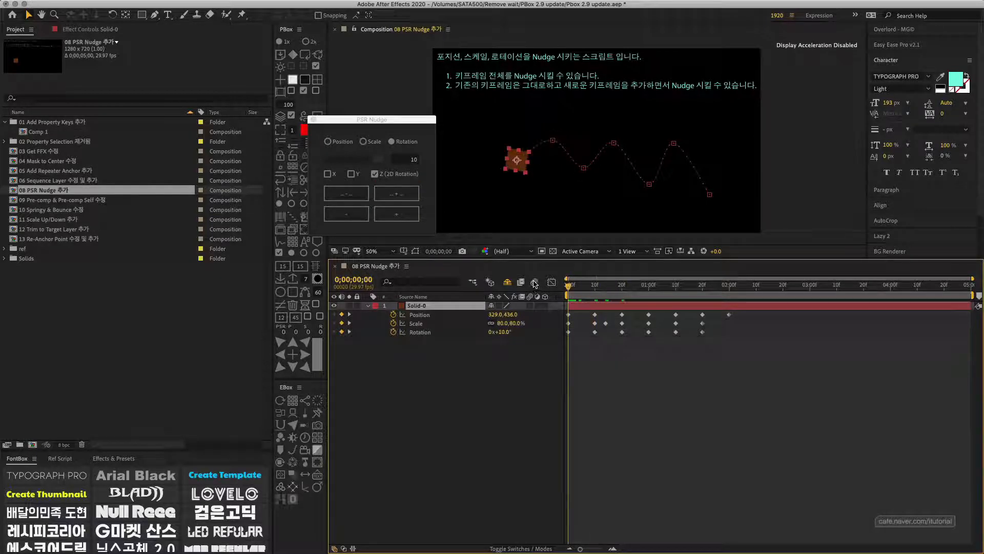
Nudge all Rotation keyframes negatively to -10° at the first frame and positively back to 0°
left_click(346, 194)
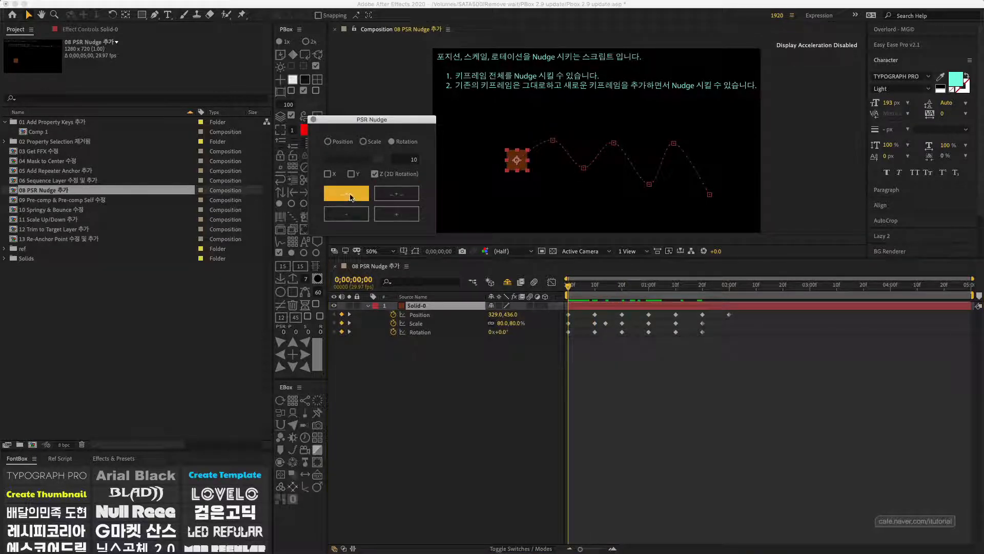
left_click(357, 197)
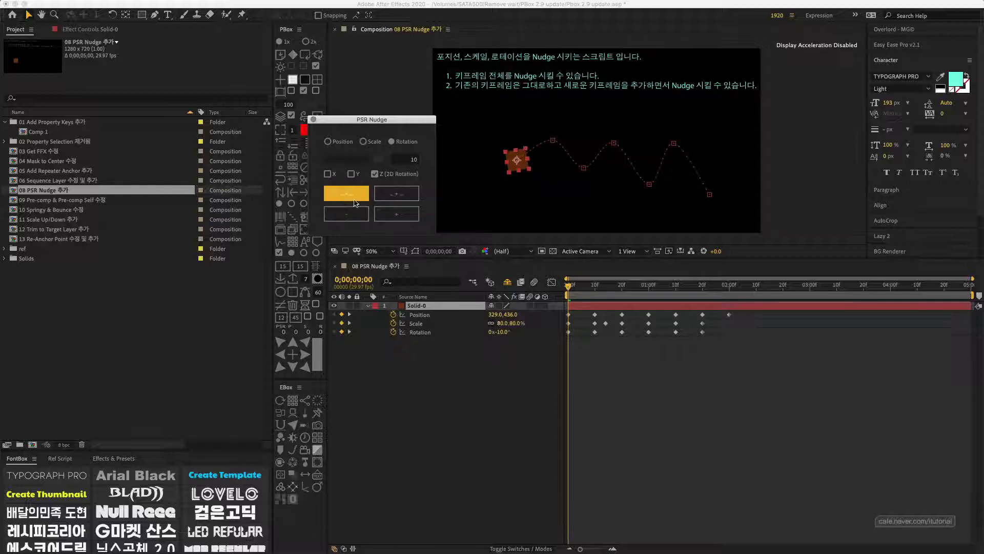
left_click(397, 197)
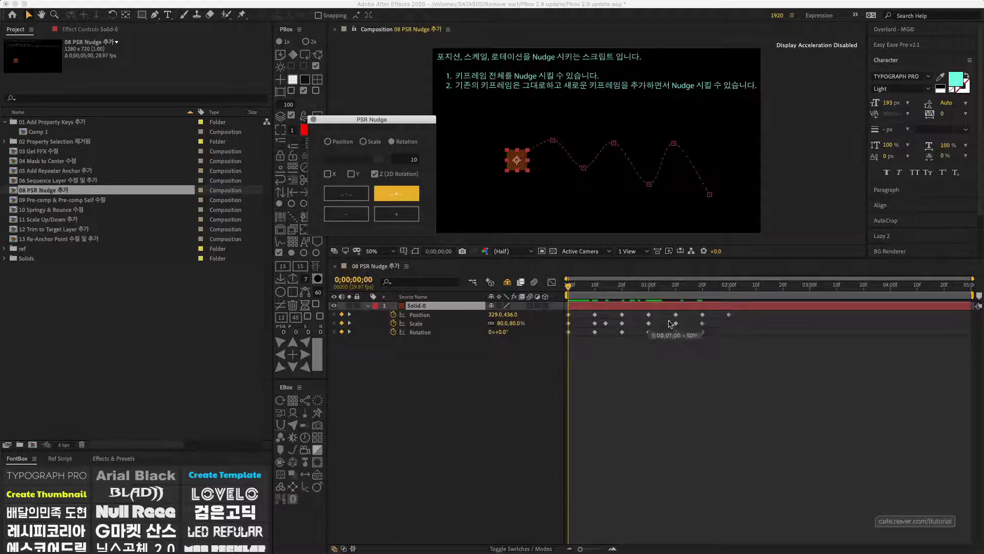
Add a Rotation keyframe at 0;00;02;00, nudging it positively to 80° and negatively back to 50°
left_click_drag(707, 287, 731, 288)
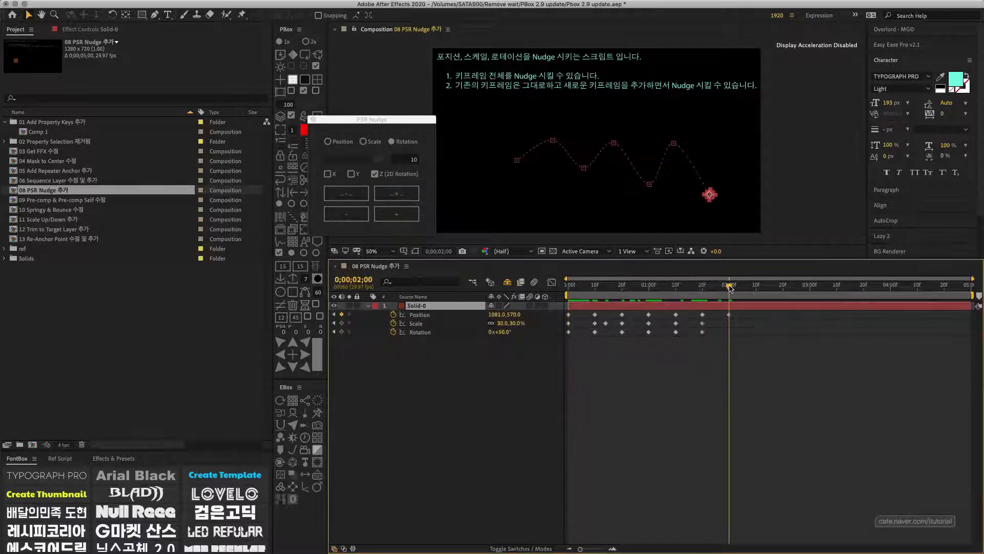
left_click(396, 213)
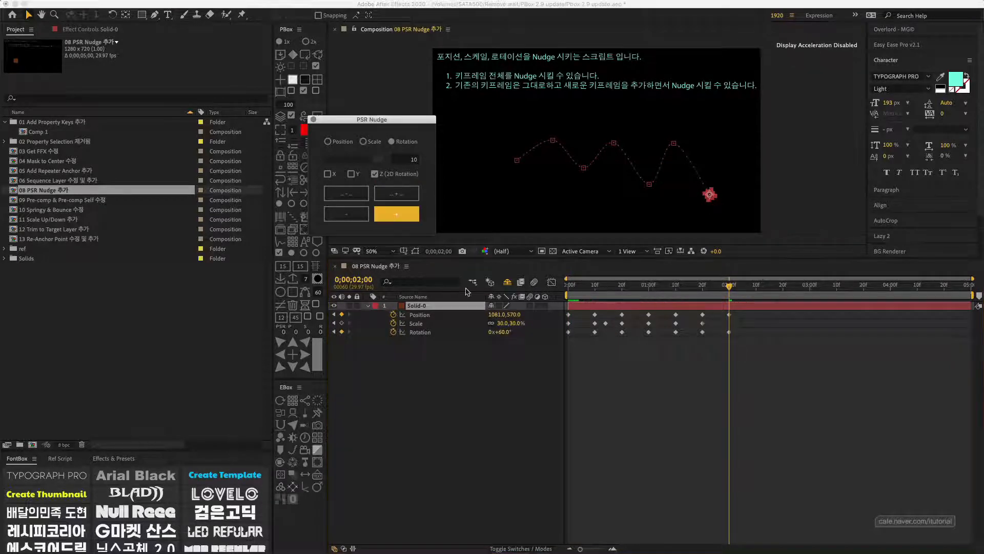
left_click(411, 218)
left_click(409, 216)
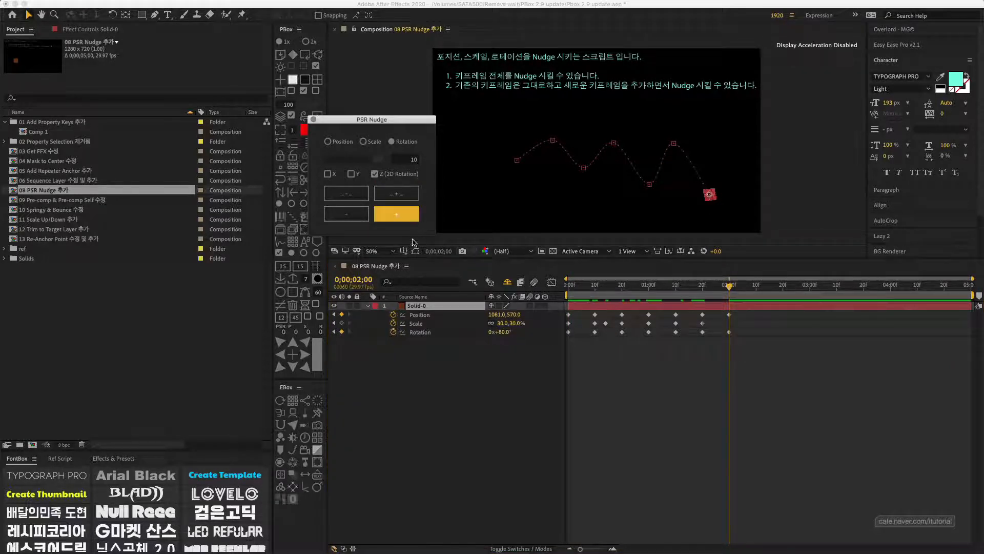
left_click(352, 215)
left_click(353, 215)
left_click(352, 216)
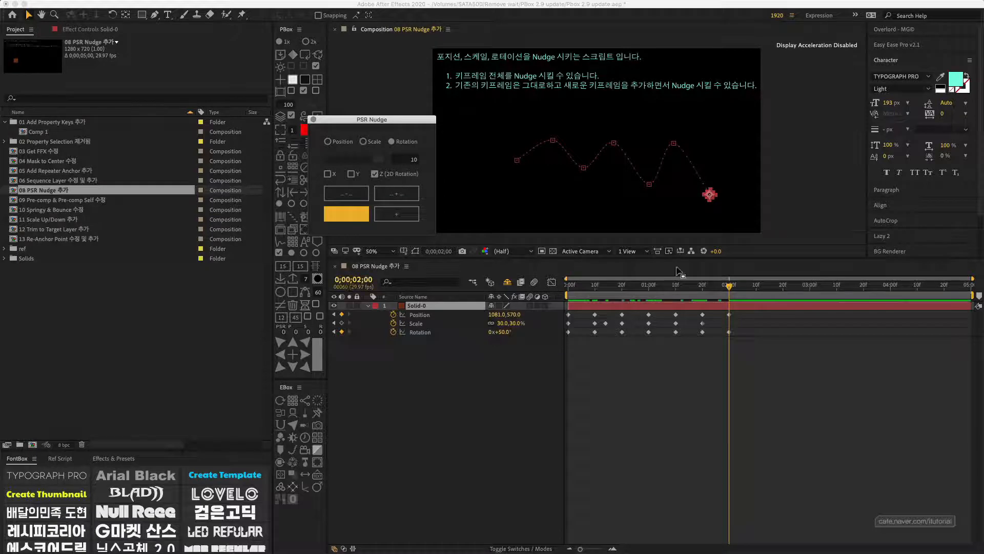
mouse_move(723, 285)
left_mouse_down()
mouse_move(670, 285)
mouse_move(708, 285)
left_mouse_up()
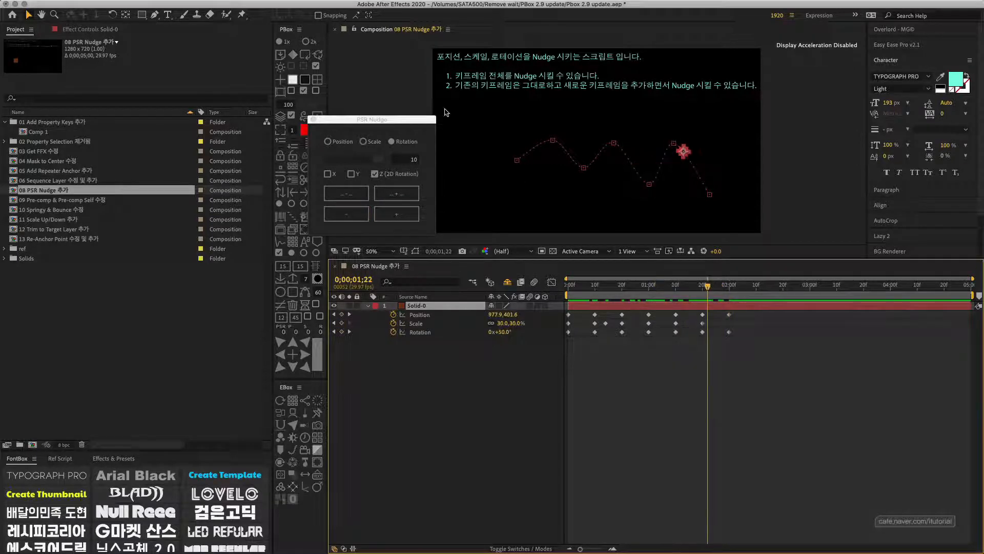
Collapse the keyframed properties of Solid-0 and close the PSR Nudge dialog
left_click_drag(382, 120, 401, 133)
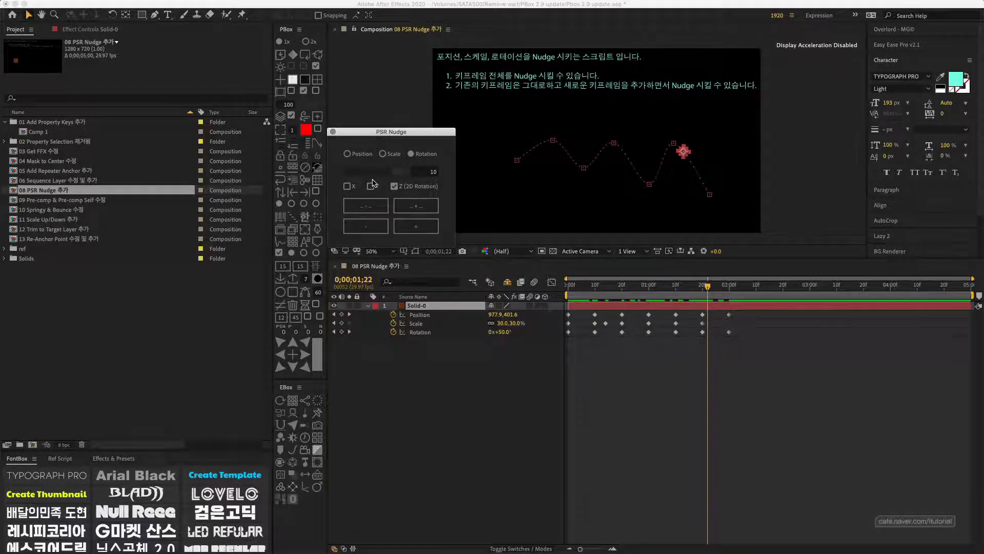
left_click(368, 305)
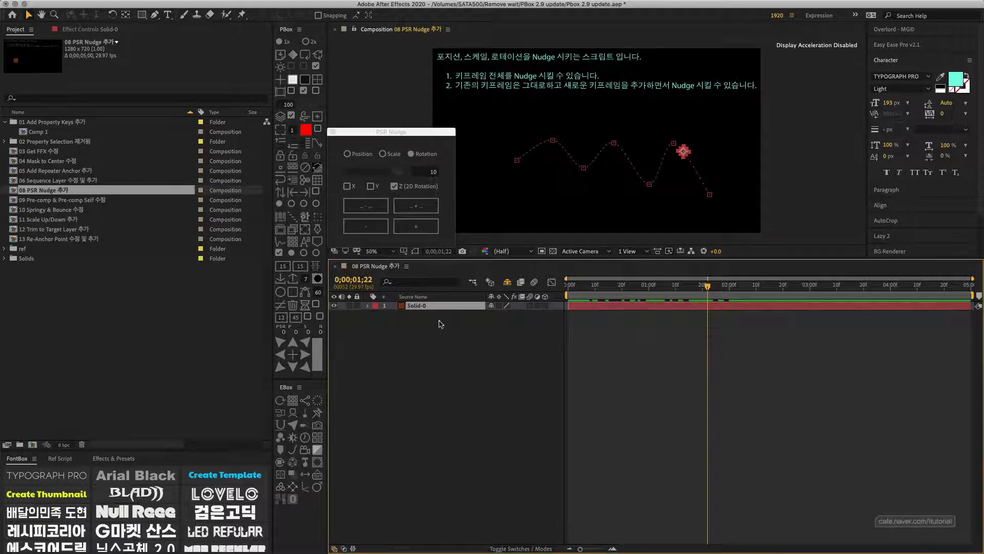
left_click_drag(337, 138, 341, 142)
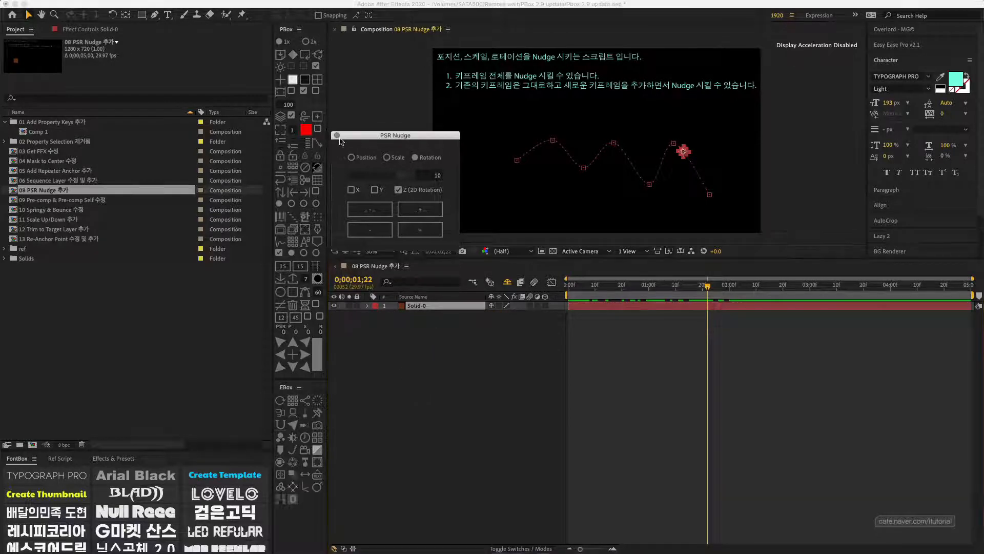
left_click(337, 135)
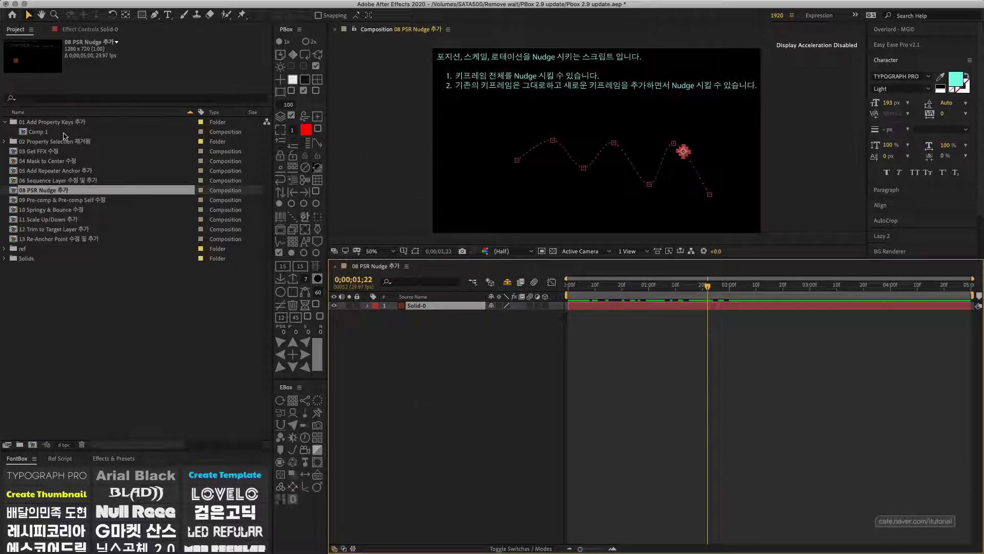
Open the composition "09 Pre-comp & Pre-comp Self 수정", add three small solids and spread them apart in the frame
left_click(49, 201)
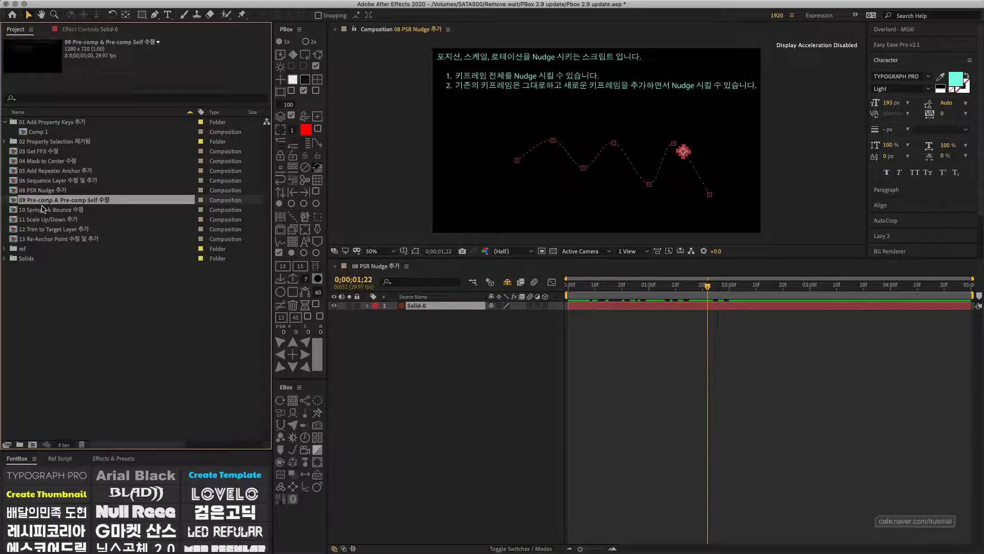
double_click(45, 202)
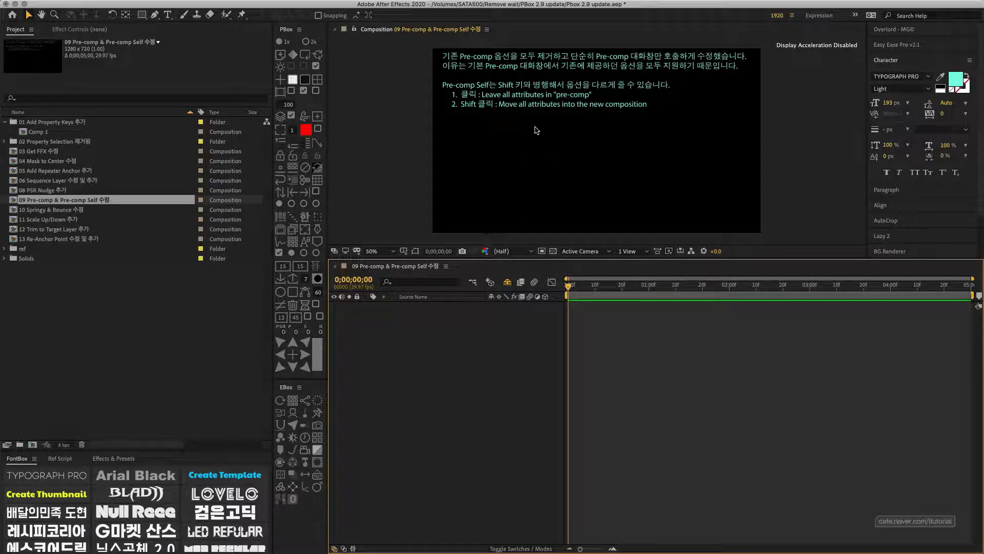
left_click(318, 80)
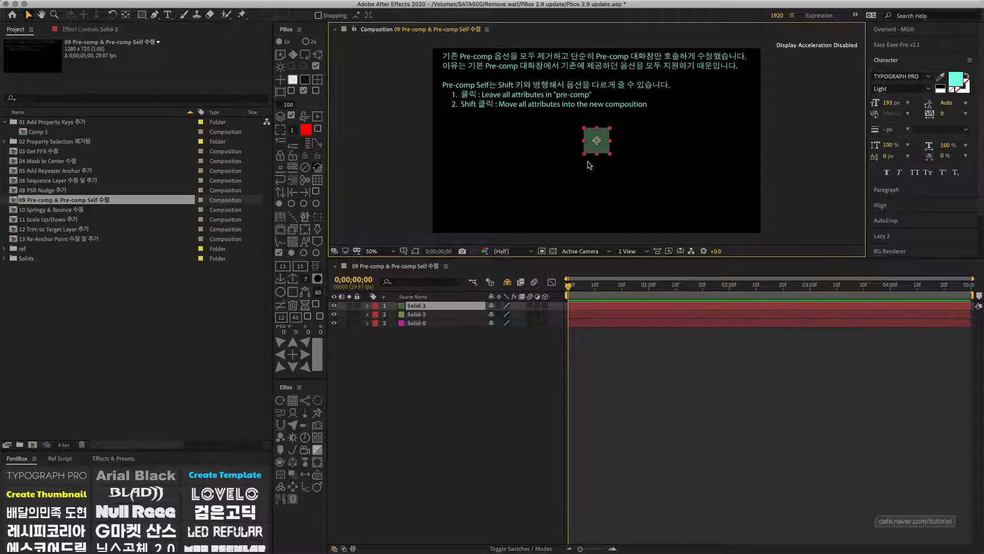
left_click_drag(594, 143, 644, 159)
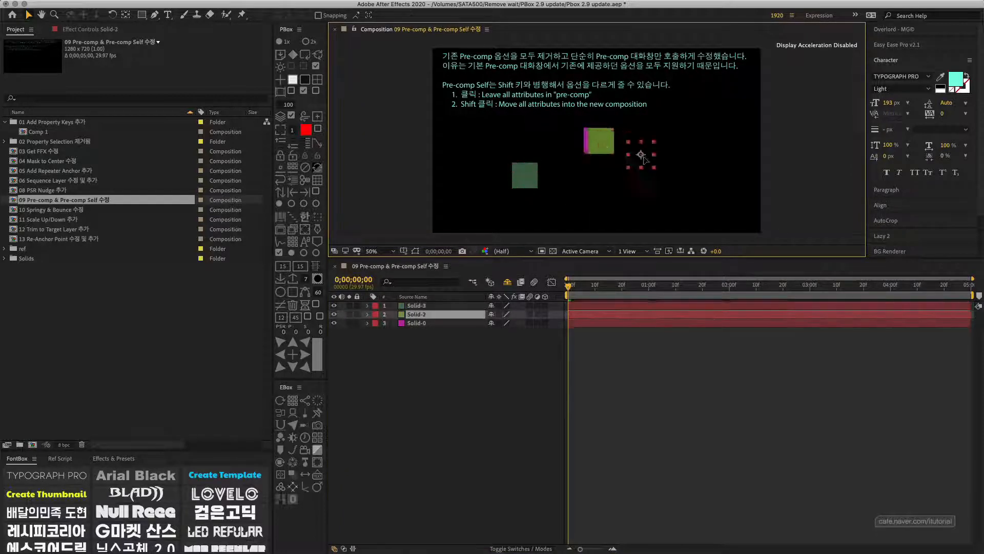
left_click(590, 141)
Pre-compose all three solids with PBox as Pre-comp 1, moving all attributes into the new composition, and undo it
left_click_drag(428, 348, 424, 301)
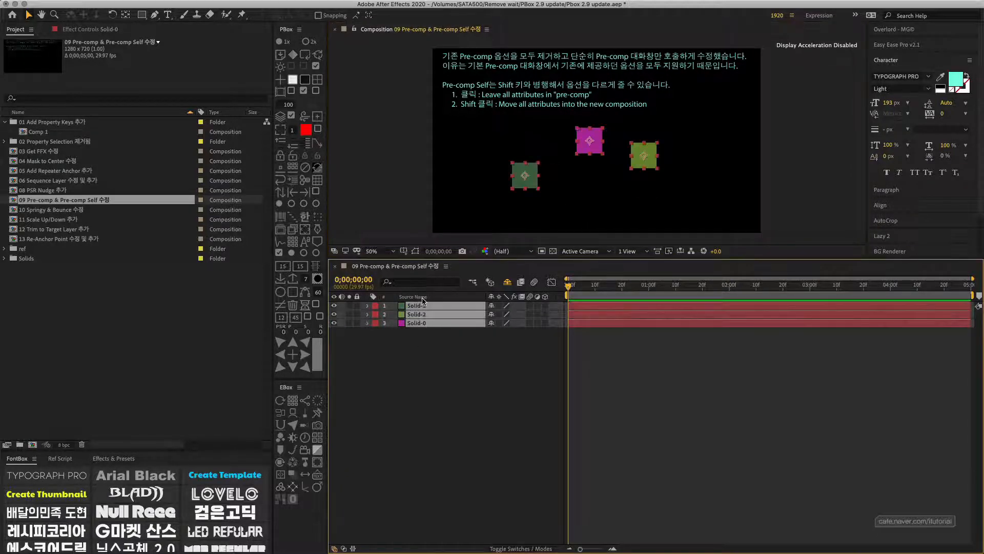
left_click(294, 231)
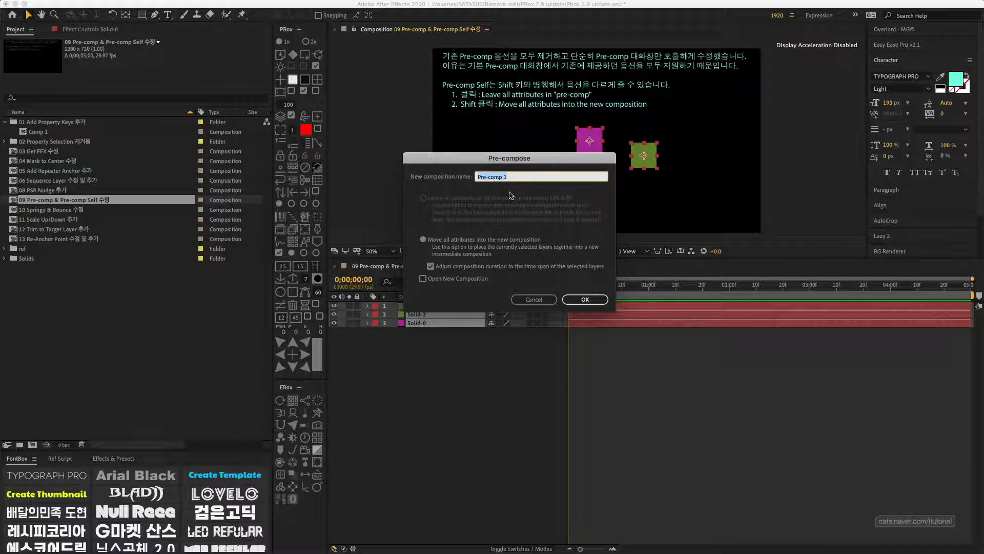
left_click_drag(503, 161, 498, 160)
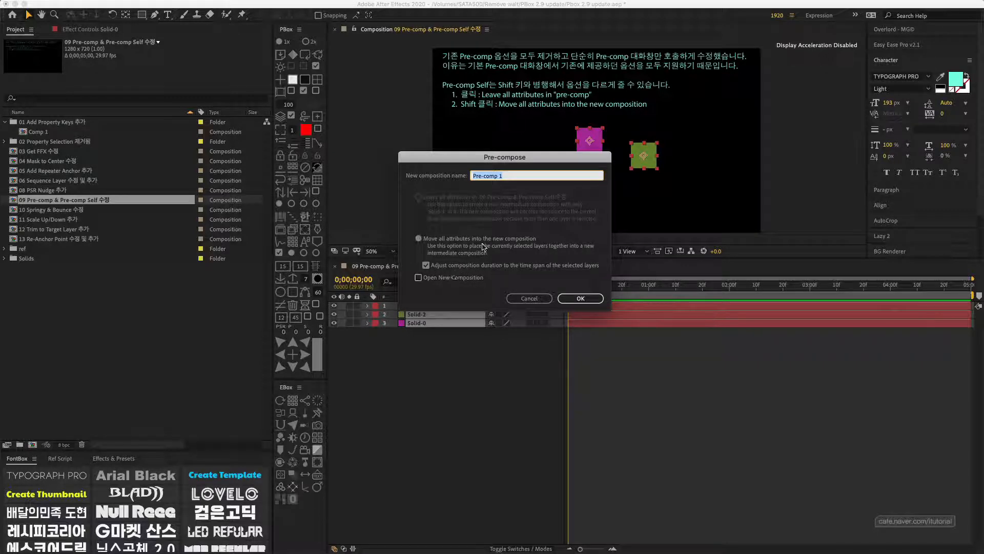
left_click(561, 297)
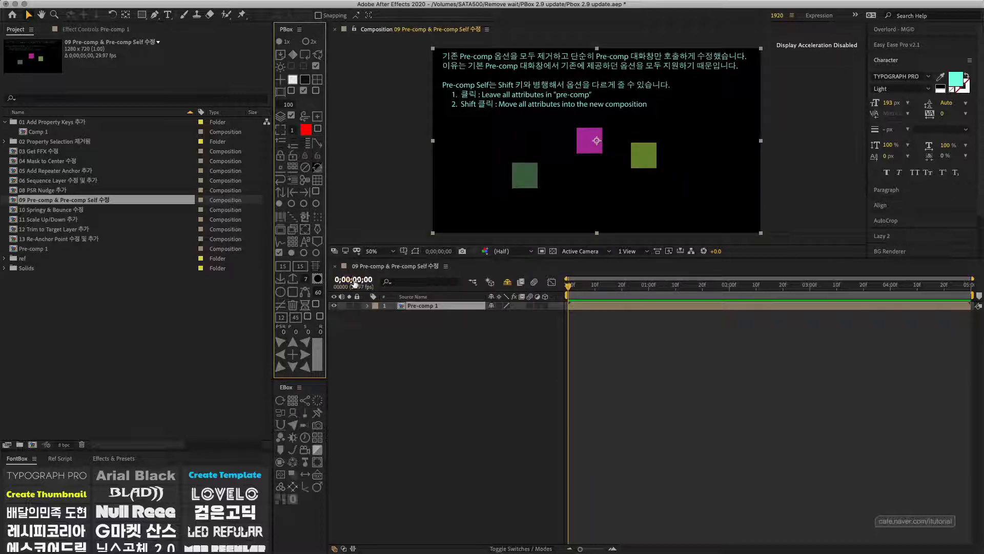
key("super+z")
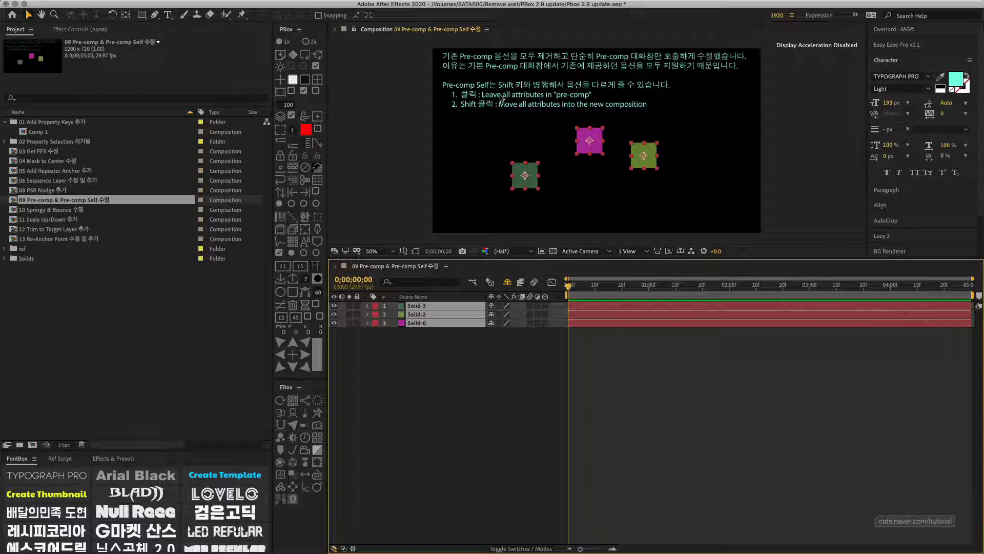
Examine the Pre-compose options offered for Solid-3 alone, and cancel without pre-composing
left_click(418, 336)
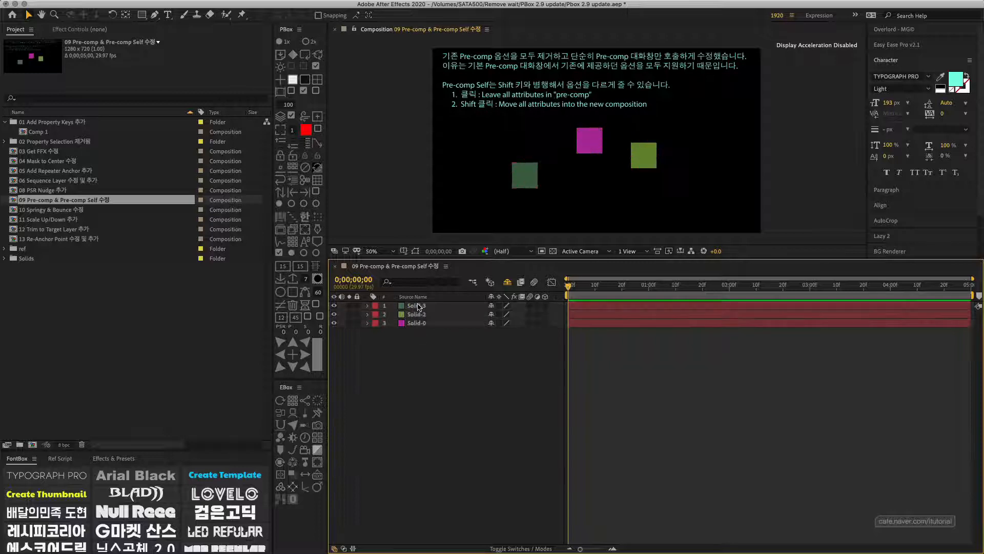
left_click(416, 306)
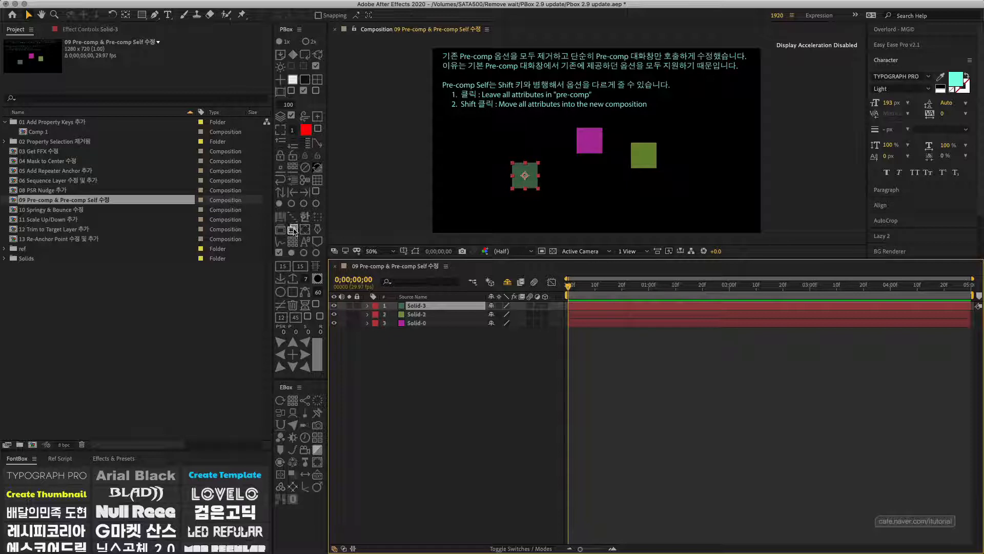
left_click(293, 229)
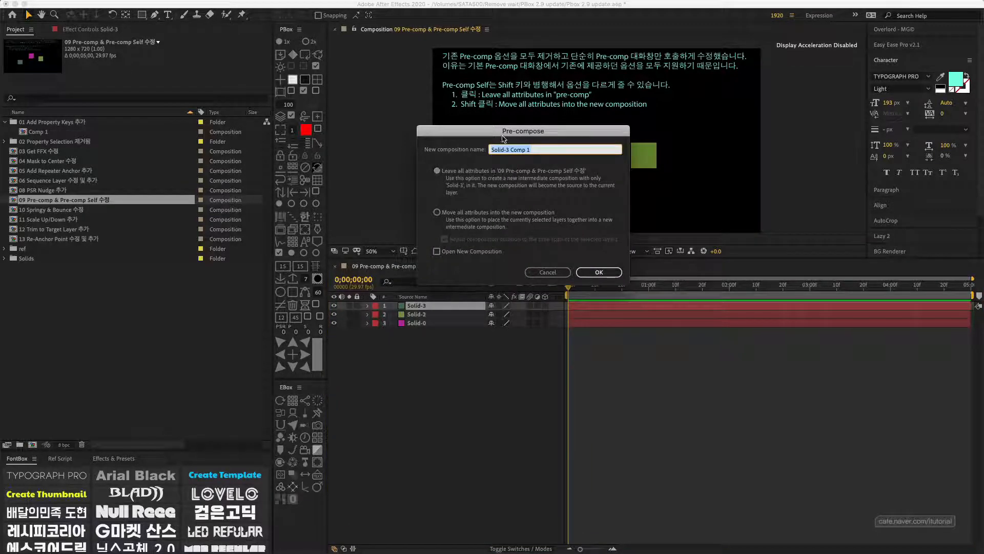
left_click_drag(503, 132, 602, 201)
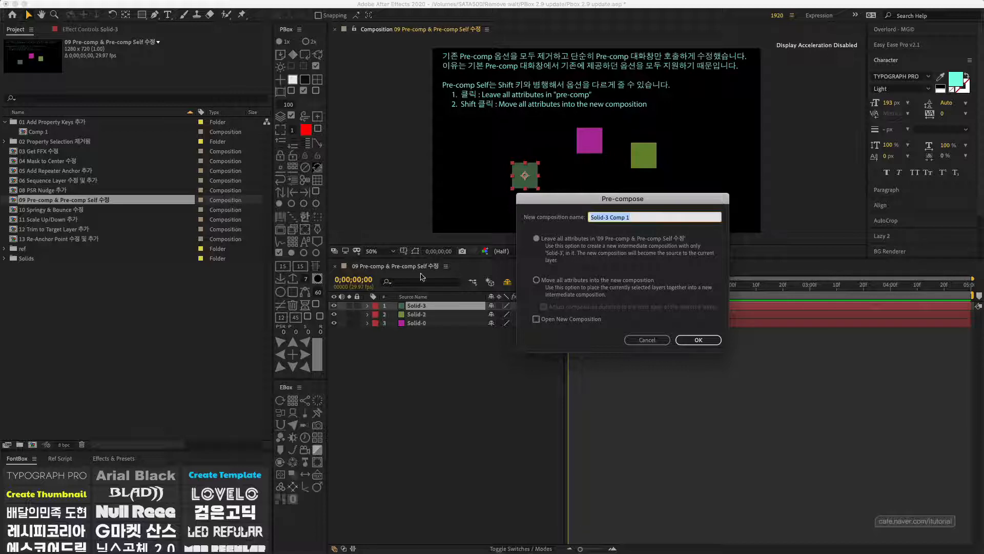
left_click(634, 338)
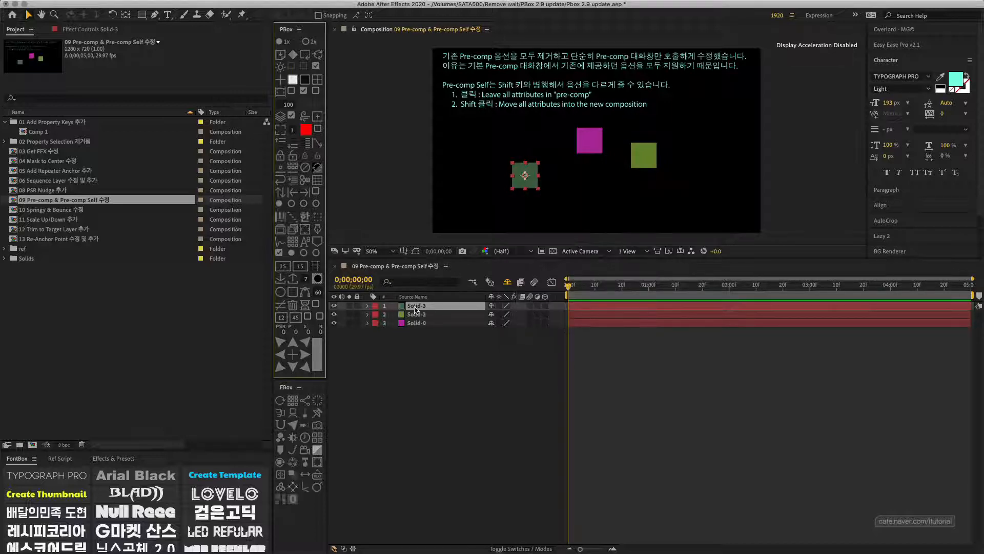
Pre-compose the three solids as Pre-comp 1 with After Effects' own Pre-compose command, undo it and deselect the layers
left_click_drag(423, 353, 411, 307)
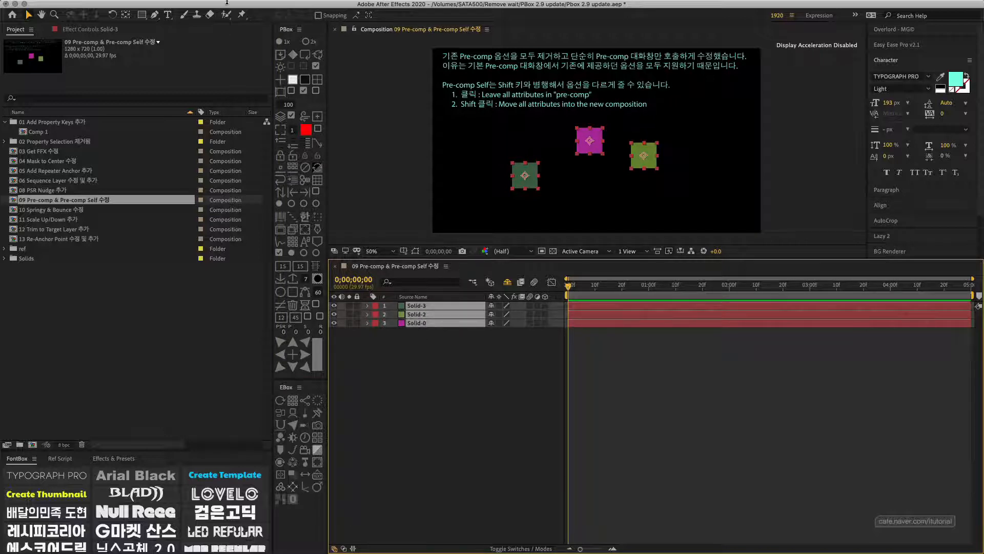
mouse_move(219, 4)
left_click(186, 7)
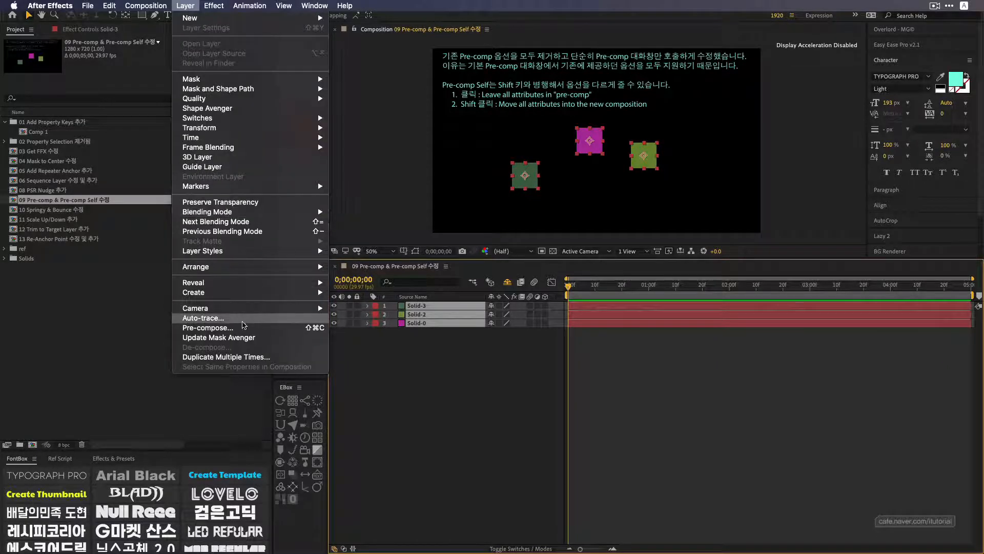
left_click(241, 324)
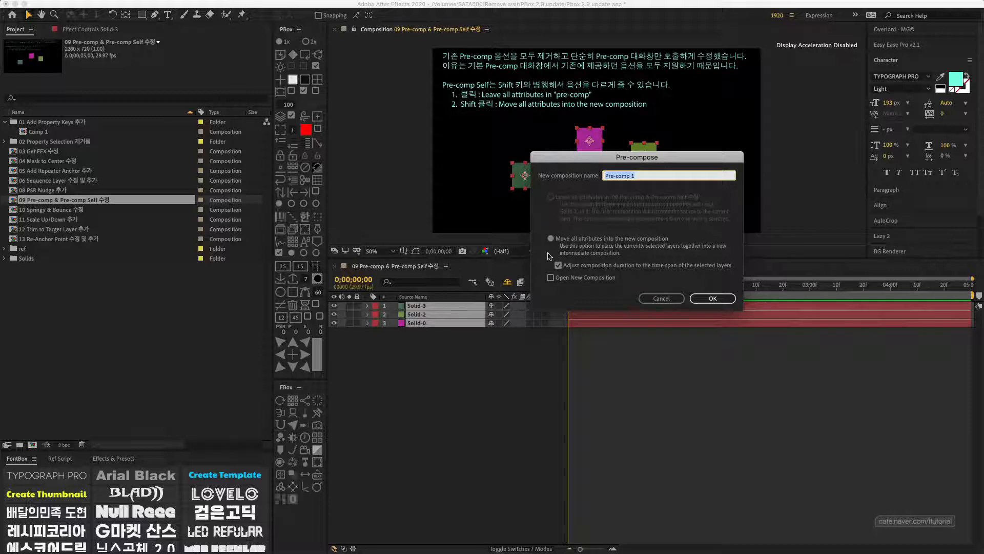
left_click(713, 299)
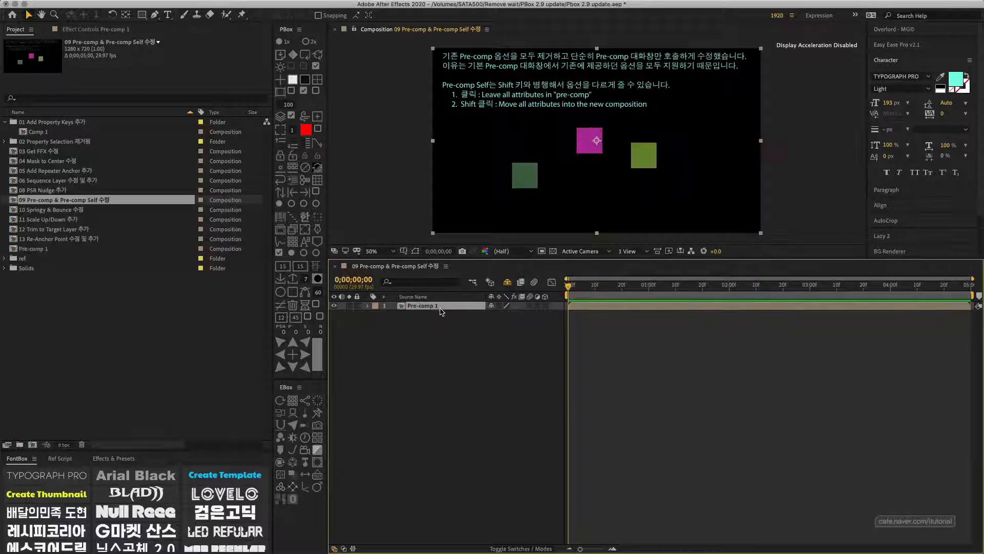
key("super+z")
left_click(434, 342)
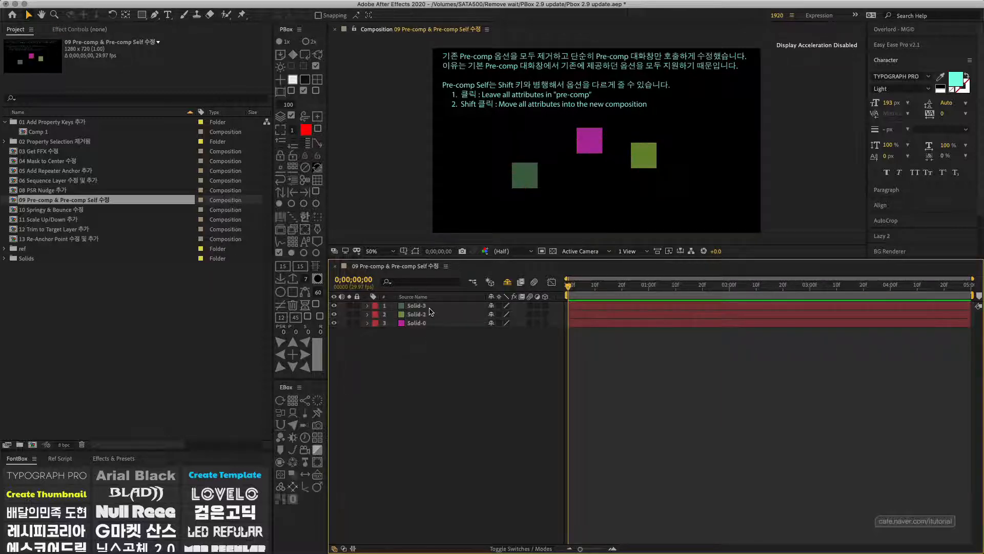
Pre-compose all three solids individually with Pre-comp Self, leaving all attributes in the current composition
left_click(430, 306)
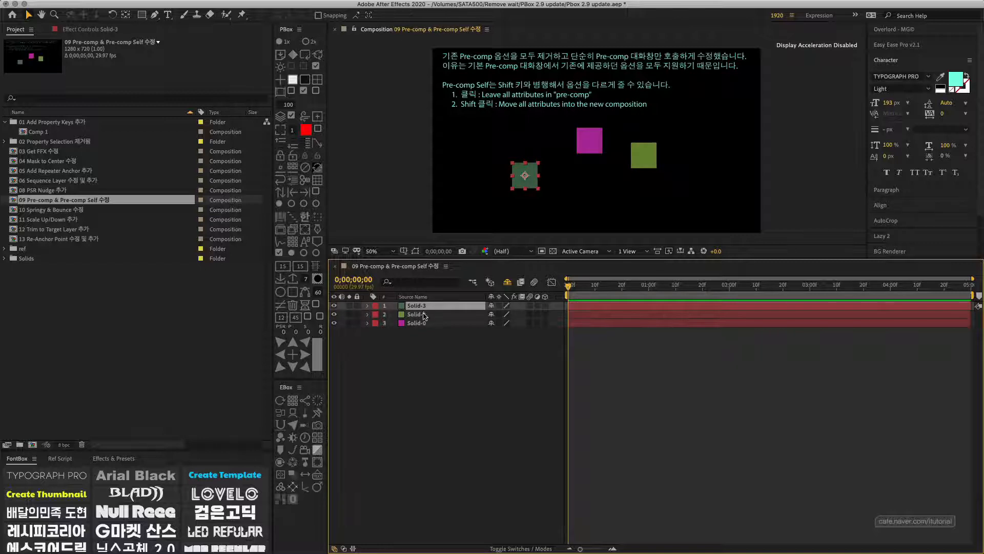
left_click(424, 316)
left_click(426, 323)
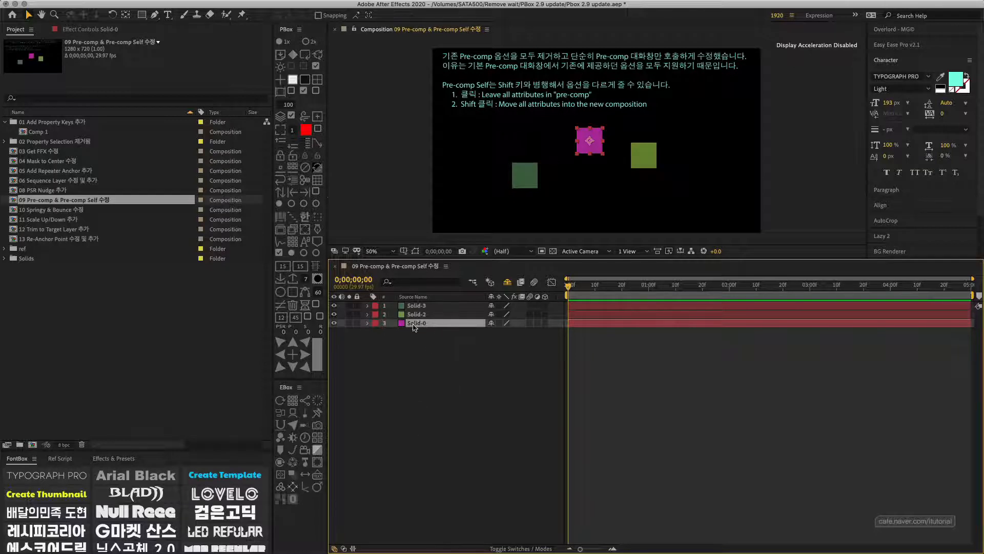
key("super+a")
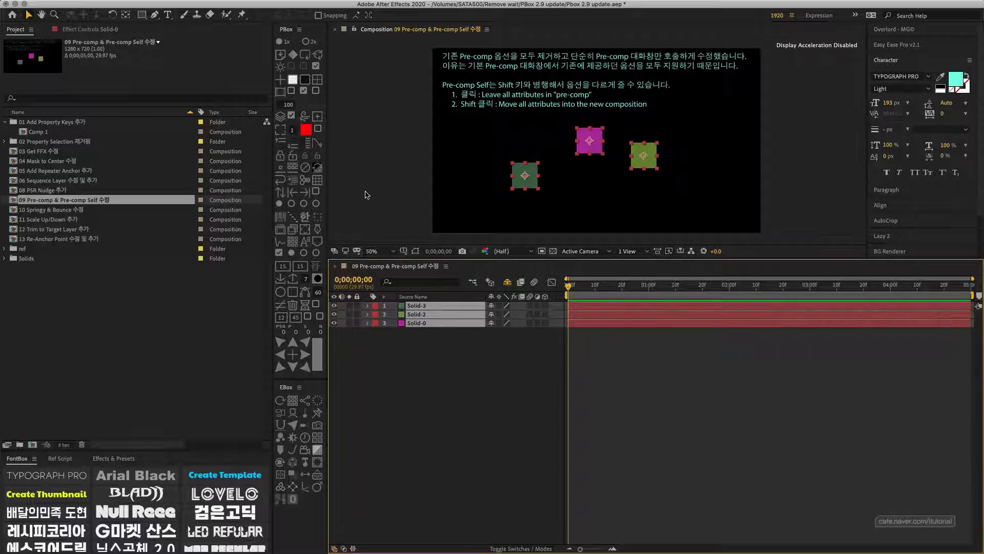
left_click(281, 229)
left_click(506, 231)
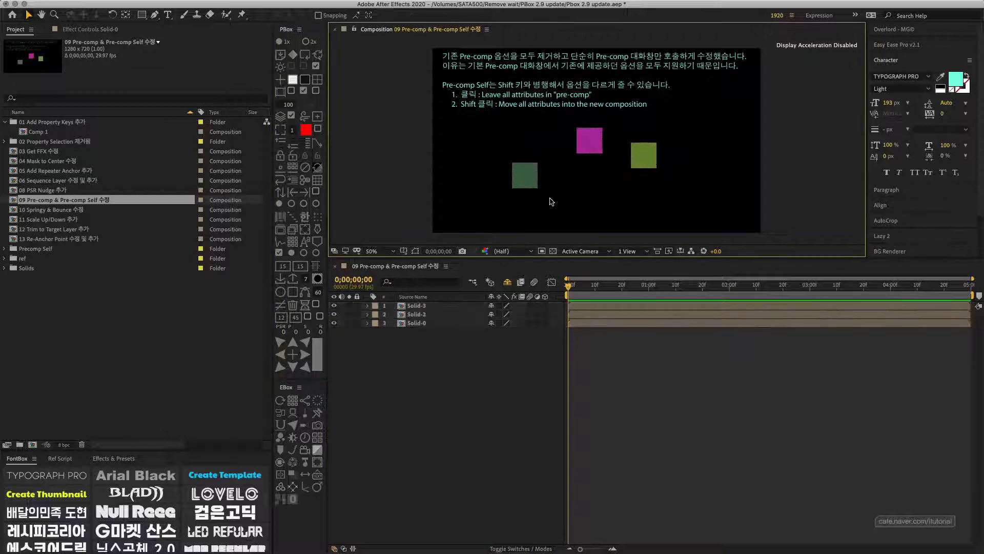
Check the bounds of each pre-composed square in the composition view, and undo the Pre-comp Self operation
left_click(524, 175)
left_click(589, 146)
left_click(636, 156)
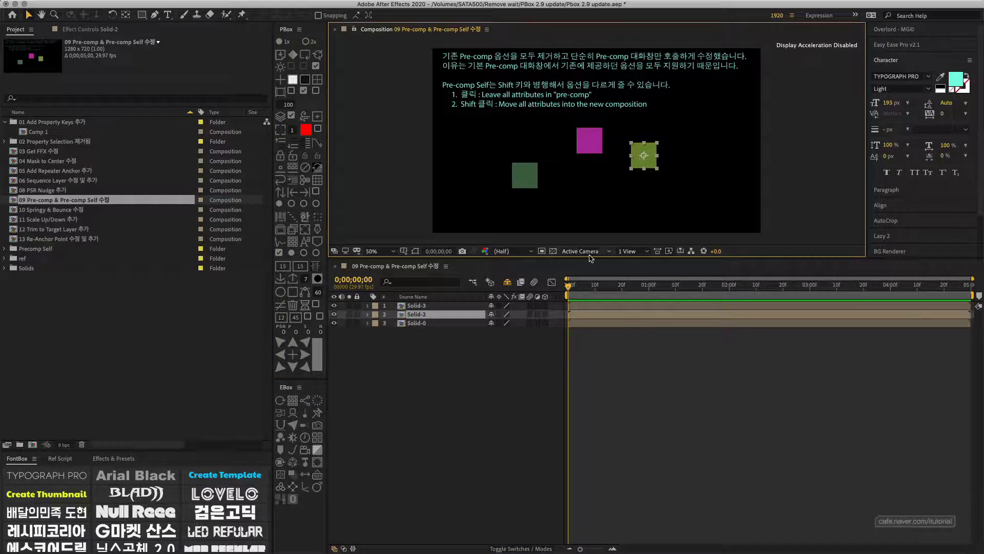
key("super+z")
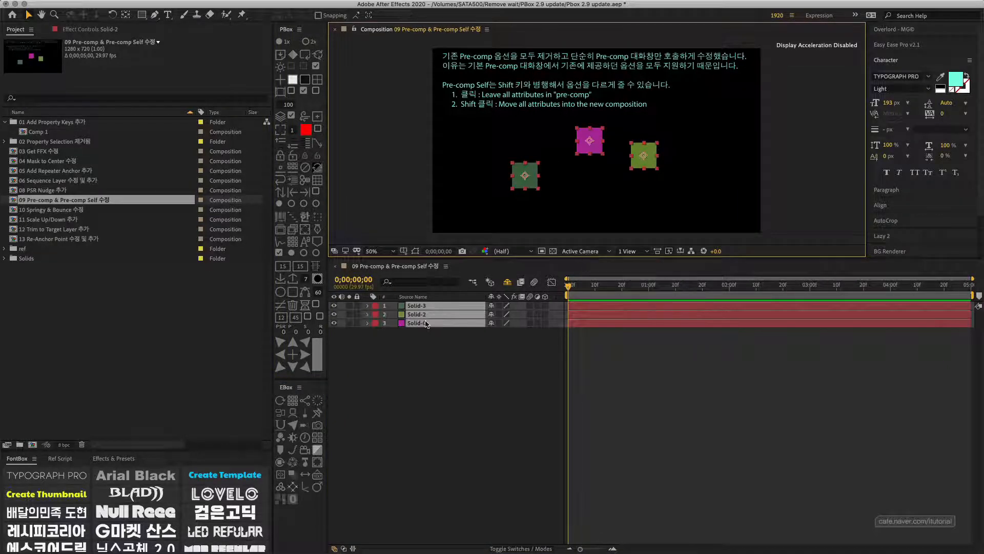
Run Pre-comp Self on the three solids, moving all attributes into the new compositions, check each layer's bounds and undo it
left_click(280, 230)
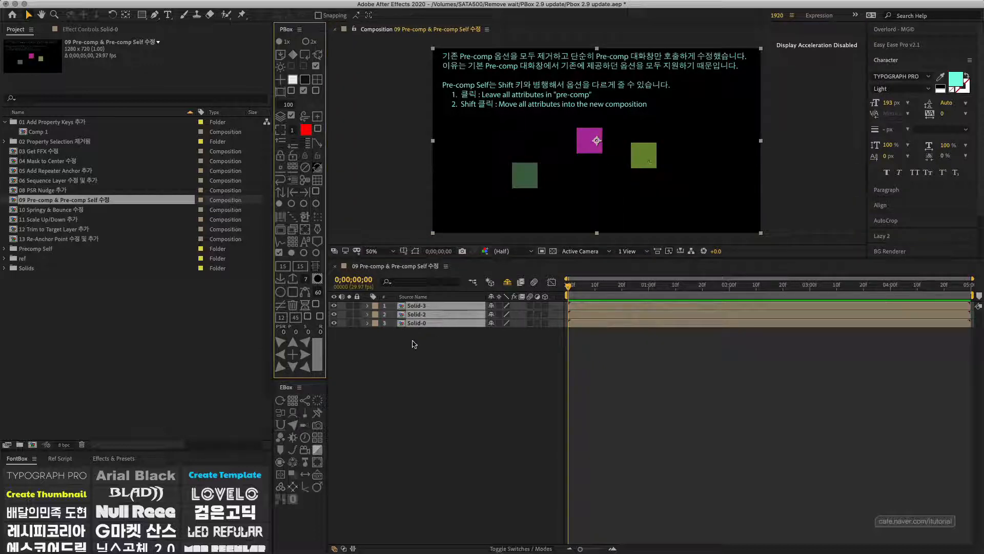
left_click(414, 344)
left_click(426, 306)
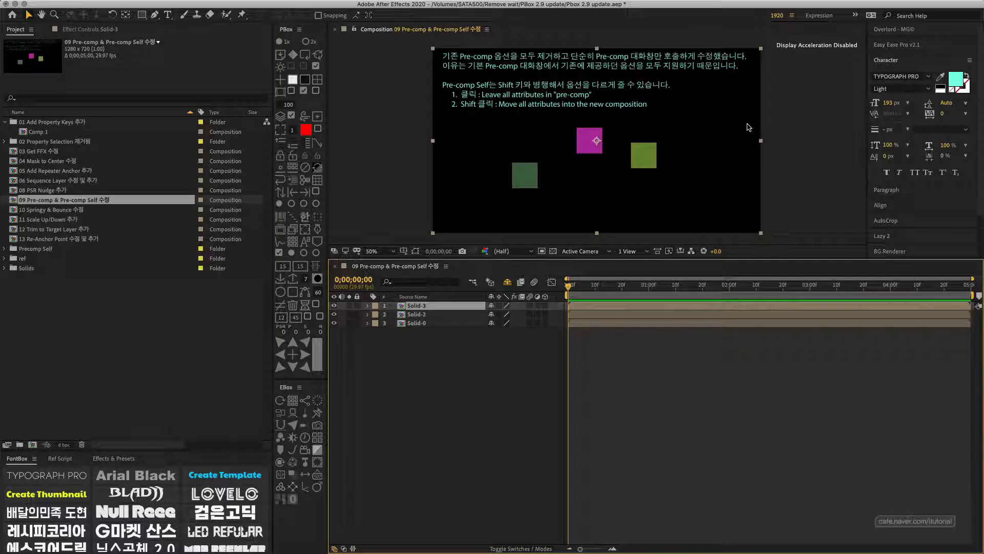
left_click(420, 336)
left_click(419, 315)
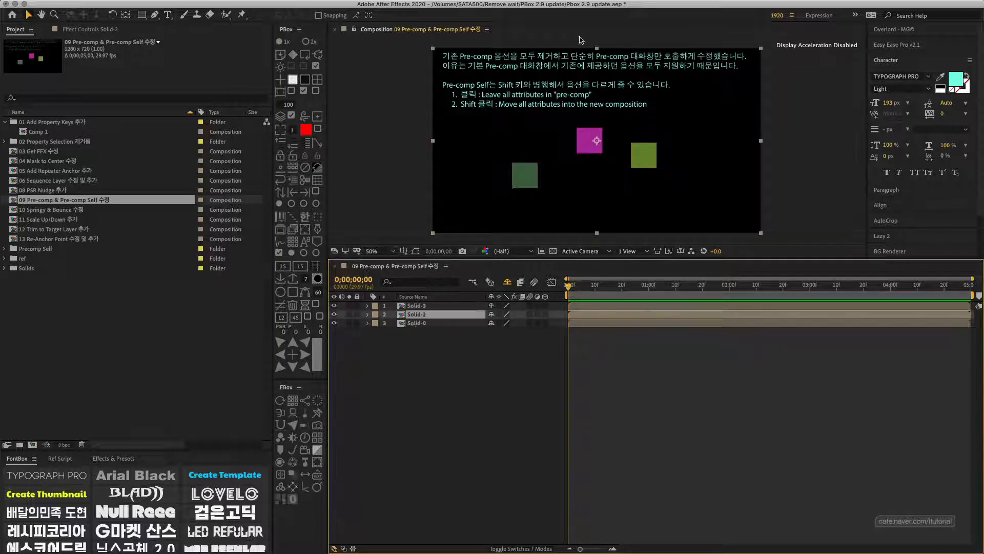
left_click(421, 323)
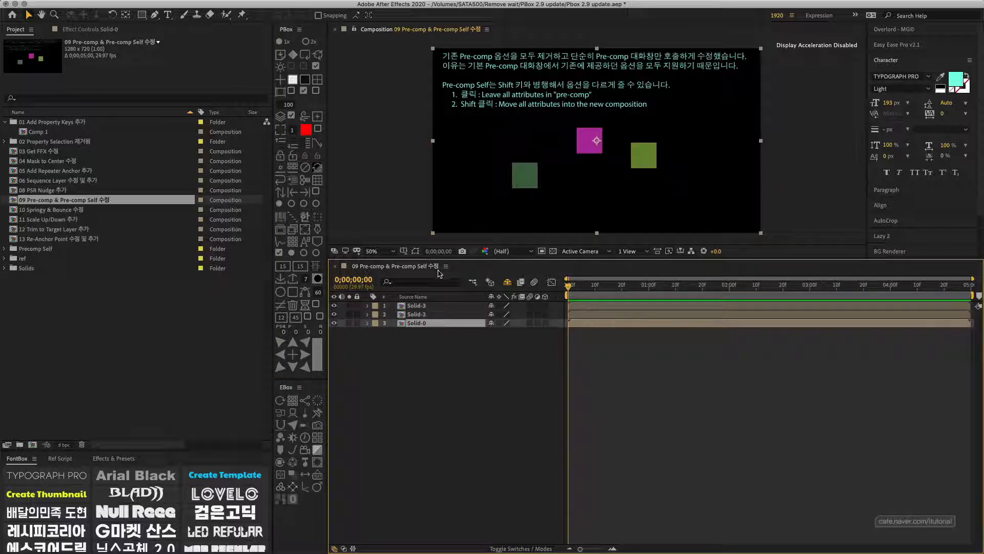
key("super+z")
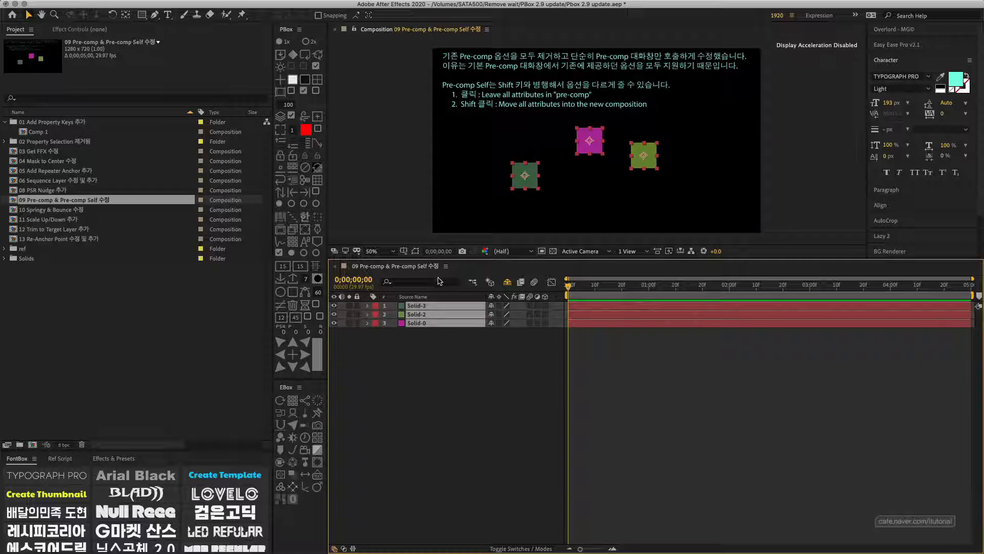
Open the Pre-compose dialog for the three selected solids with PBox's Pre-comp, examine the duration and name options, and cancel it
left_click(293, 230)
left_click_drag(584, 162, 441, 123)
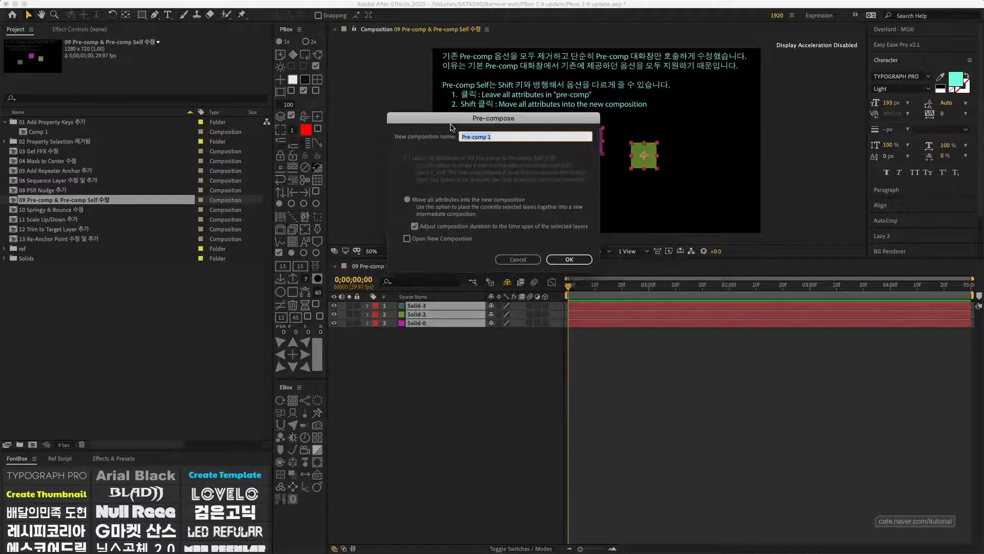
left_click(415, 226)
left_click(415, 226)
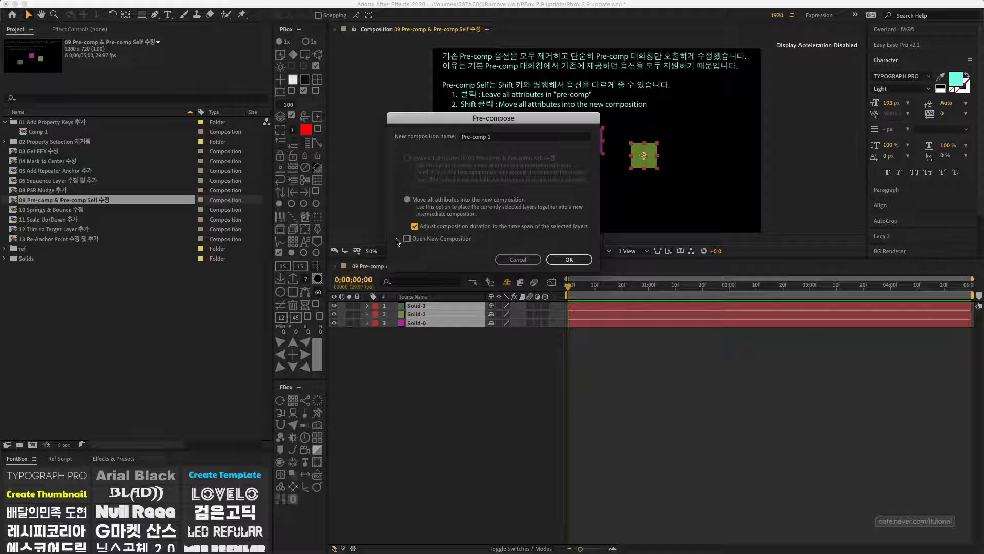
left_click(504, 143)
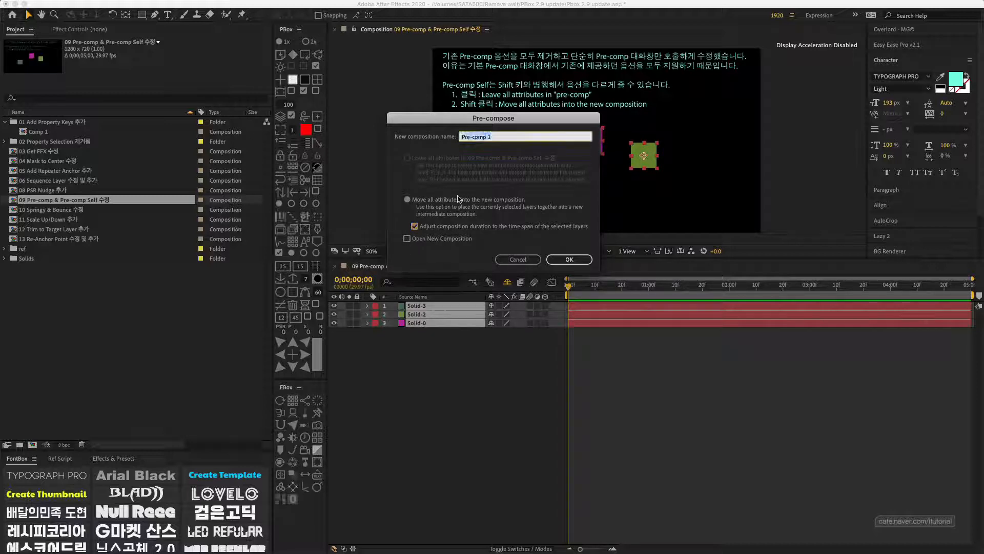
left_click(517, 259)
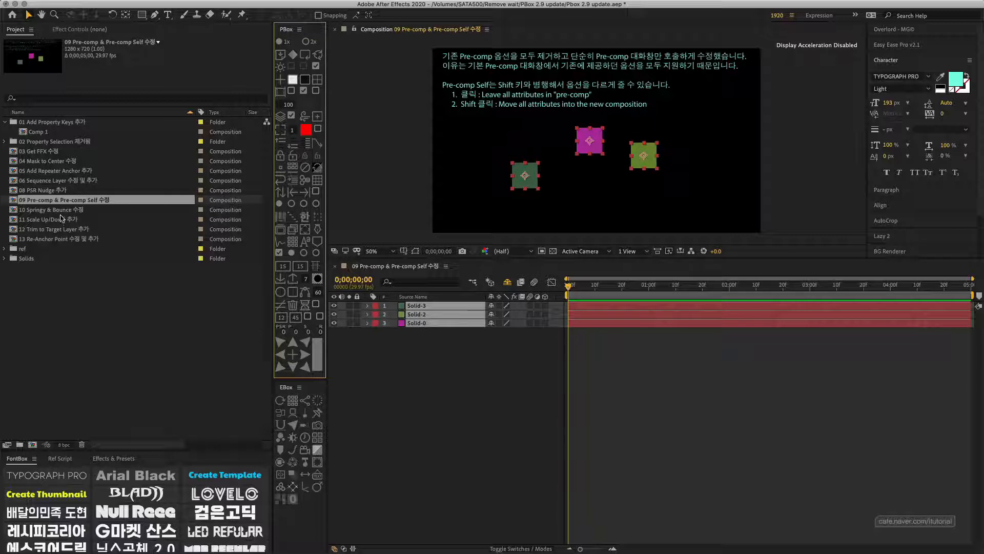
Open the 10 Springy & Bounce 수정 composition and close the timeline of the 09 Pre-comp & Pre-comp Self 수정 composition
left_click(58, 211)
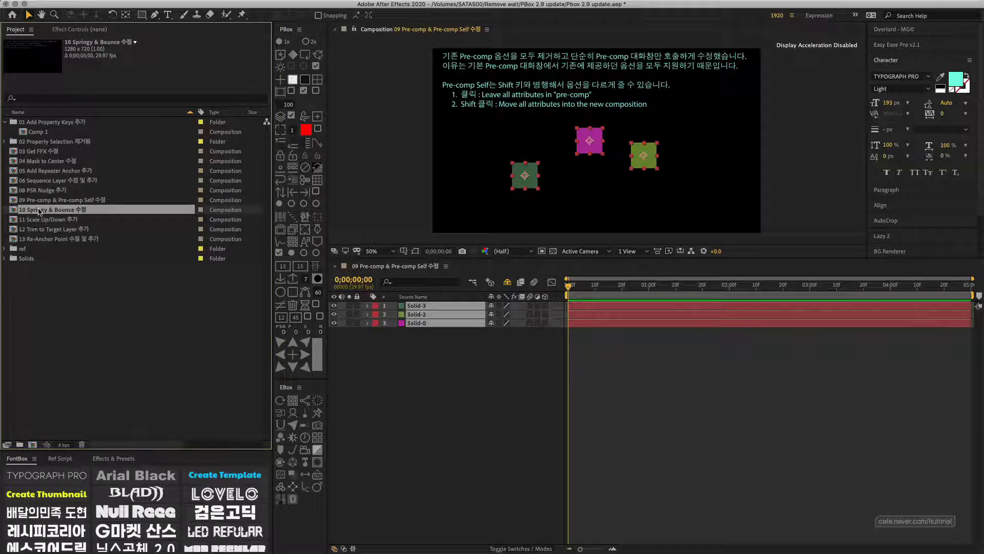
double_click(38, 211)
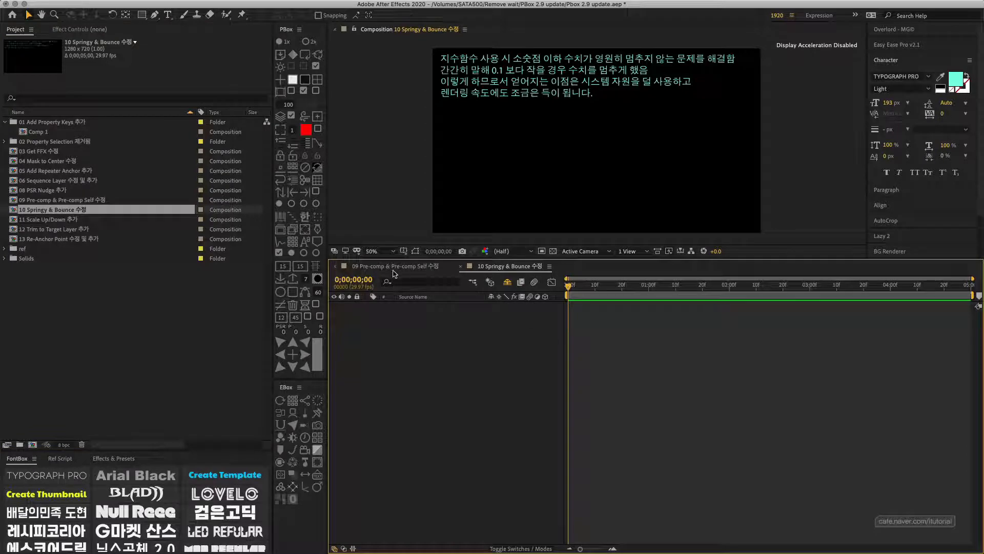
left_click(336, 266)
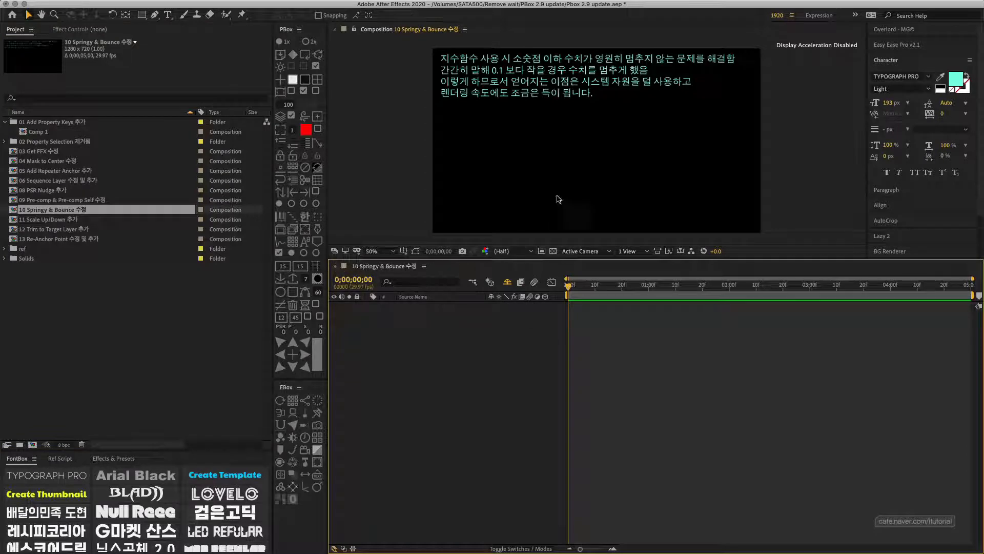
Create a small turquoise solid and keyframe its Position from about 388, 442 at frame 0 to about 914, 460 at frame 7
left_click(317, 80)
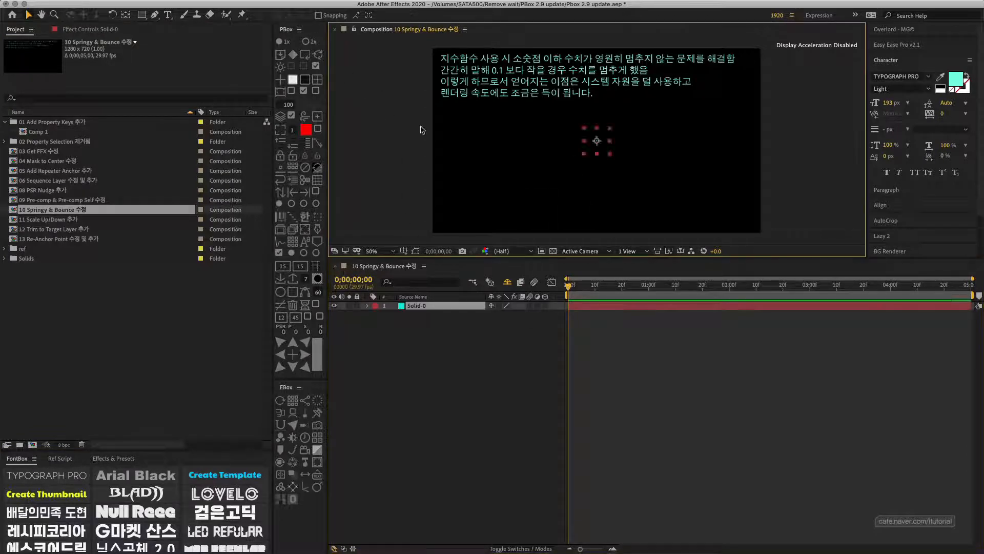
left_click_drag(597, 144, 538, 163)
left_click(421, 306)
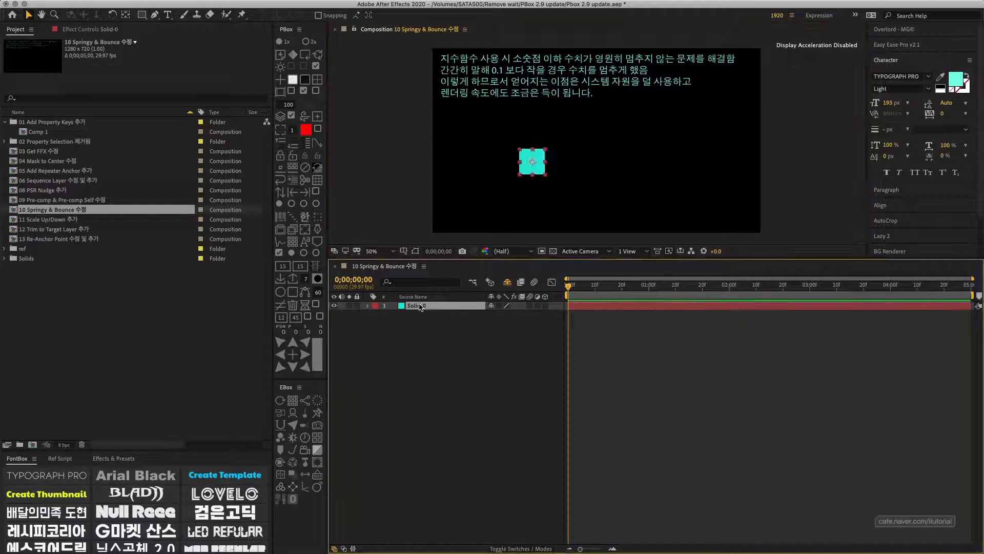
key("p")
left_click(393, 314)
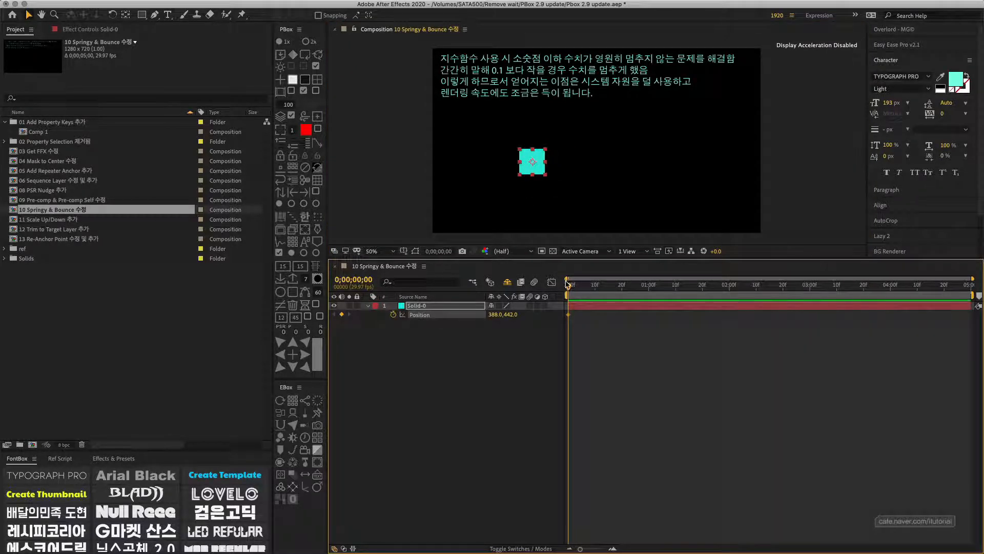
left_click_drag(568, 284, 586, 283)
left_click_drag(534, 163, 668, 167)
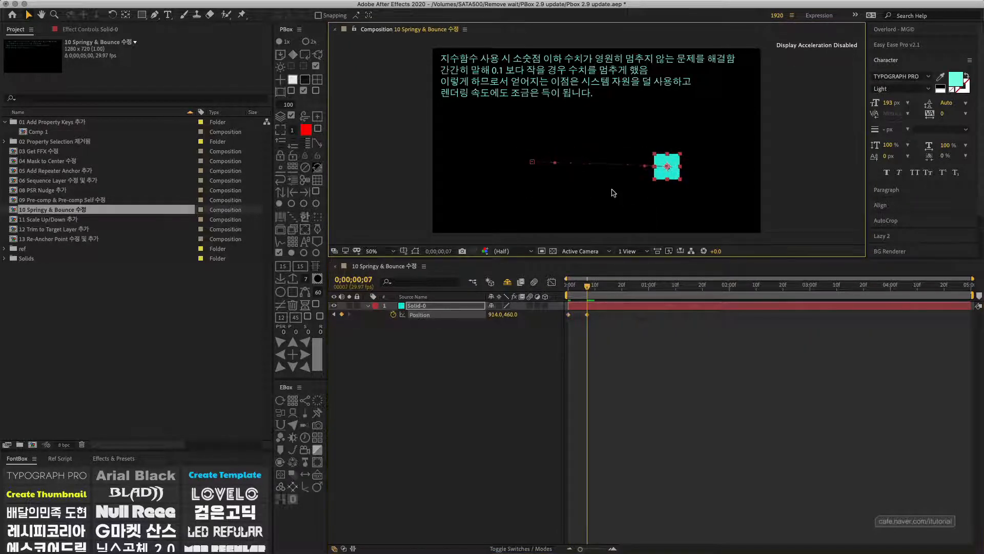
Scrub the time after the second Position keyframe to check how the square behaves once its movement has ended
left_click_drag(589, 289, 841, 287)
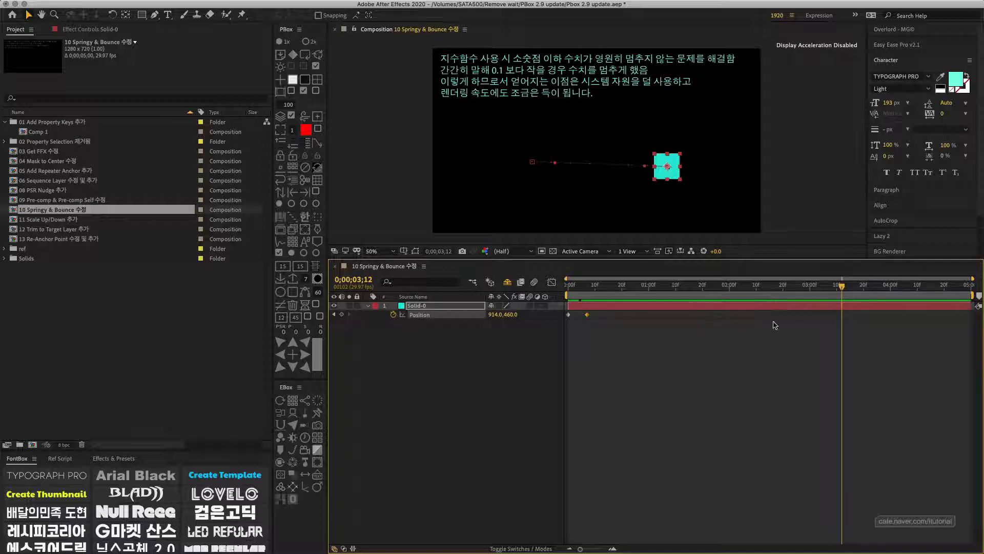
left_click_drag(828, 285, 805, 304)
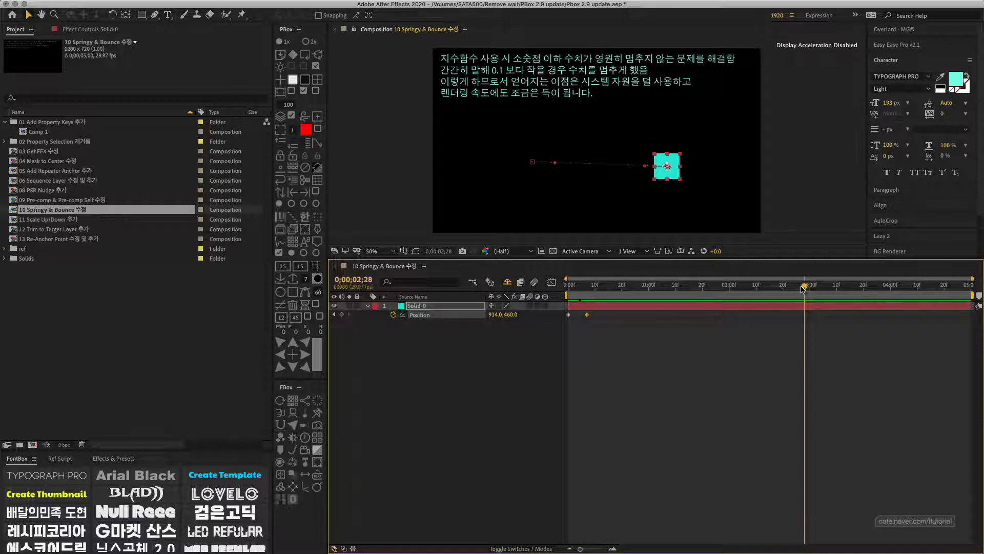
left_click_drag(803, 288, 774, 287)
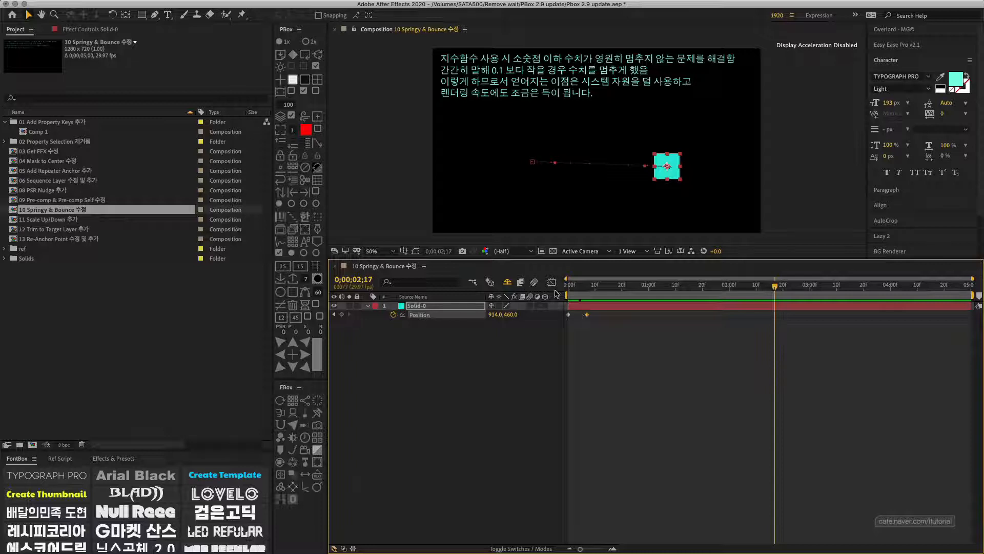
Apply Springy to the solid's Position keyframes with decay 2, frequency 3 and amplitude 5
left_click(590, 286)
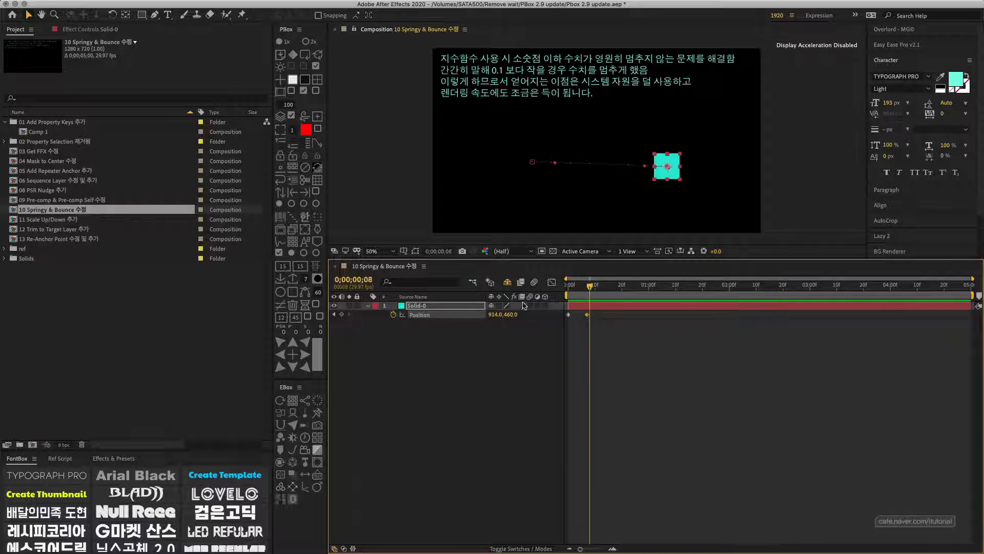
left_click(417, 323)
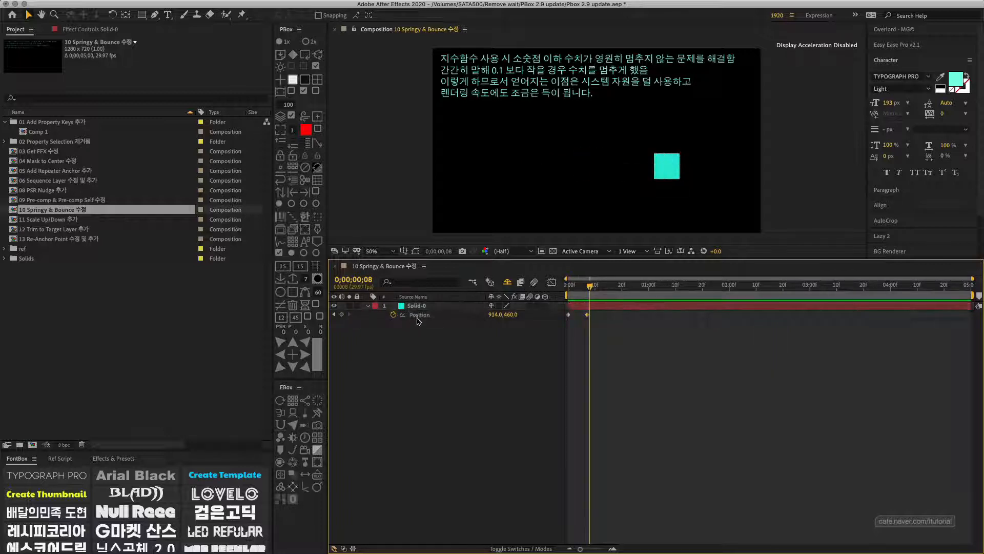
left_click(418, 315)
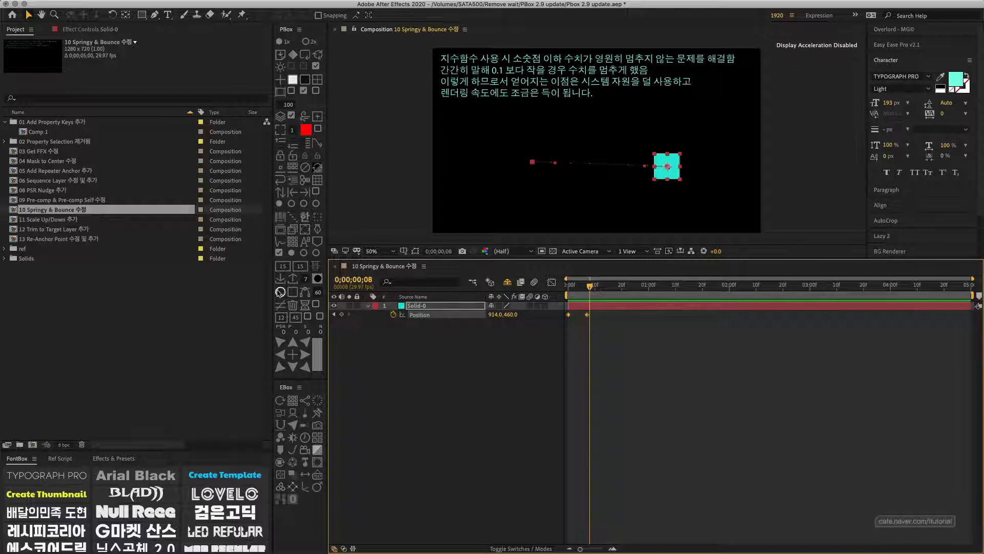
left_click(281, 242)
left_click_drag(451, 215, 349, 178)
left_click(383, 296)
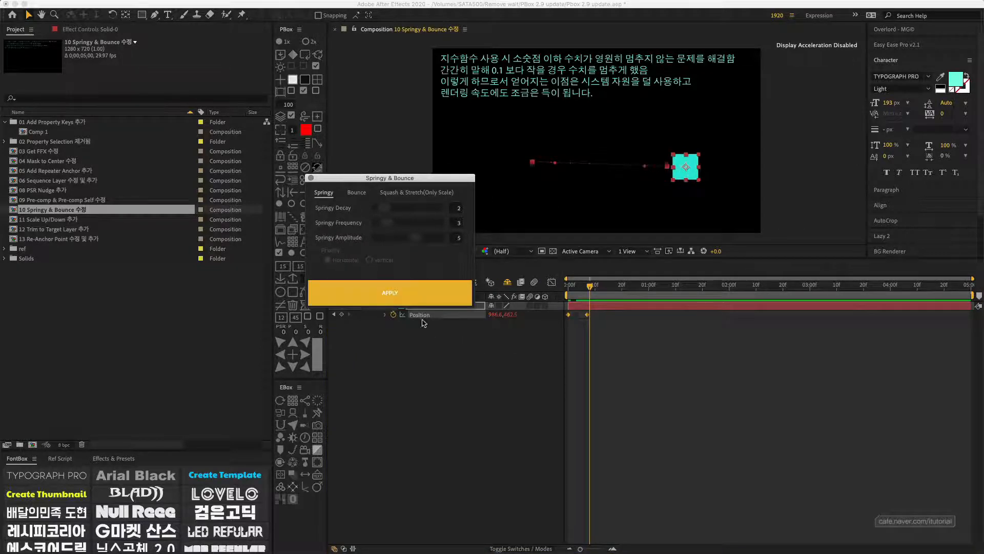
Play the springy motion from frame 0, and scrub between about 1 and 3 seconds to check where the Position value stops changing
left_click_drag(584, 290, 567, 288)
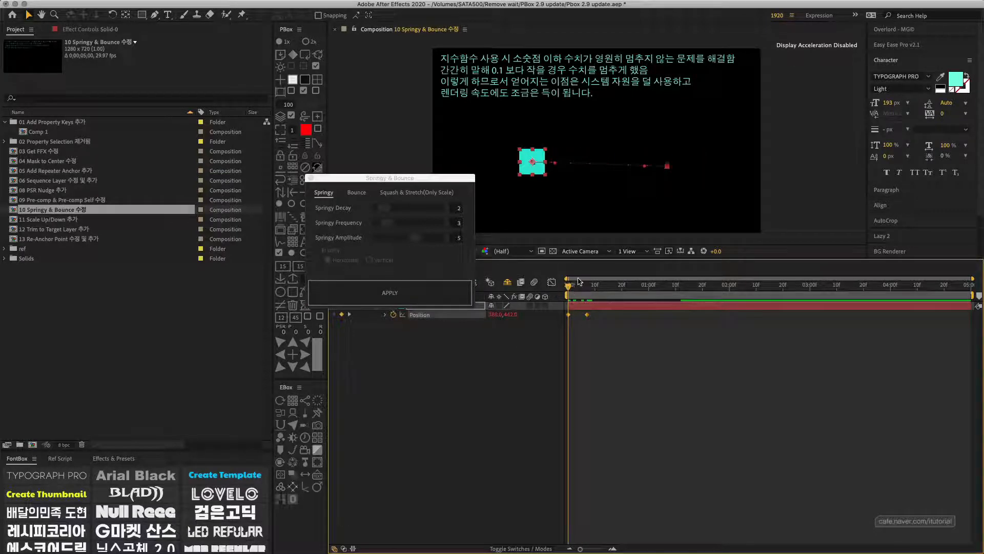
key("space")
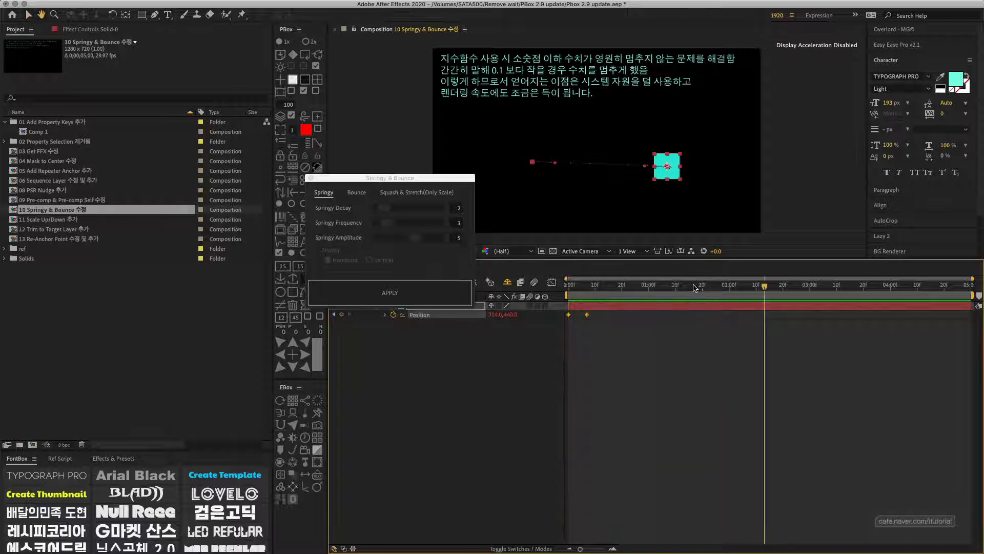
mouse_move(693, 285)
left_mouse_down()
mouse_move(662, 287)
mouse_move(707, 286)
left_mouse_up()
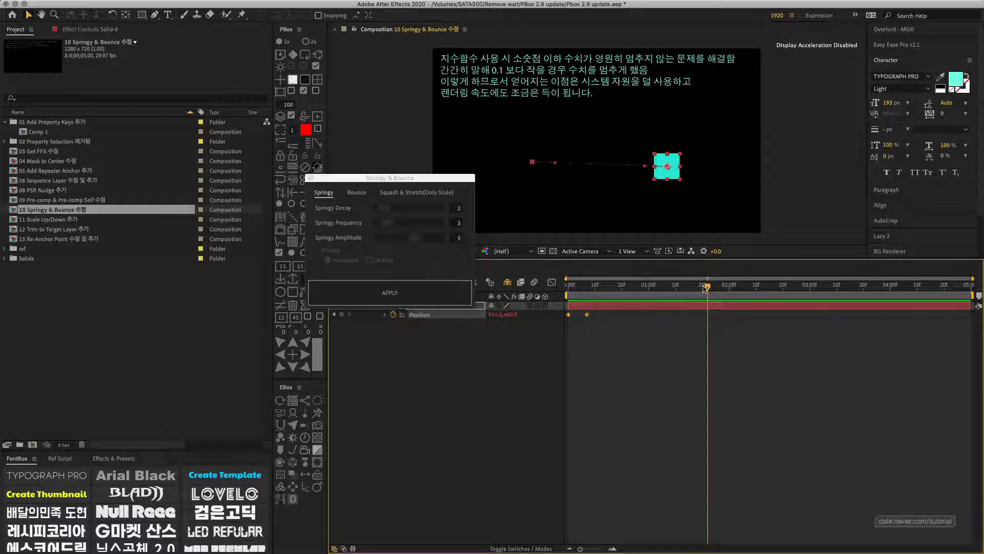
left_click_drag(705, 288, 820, 285)
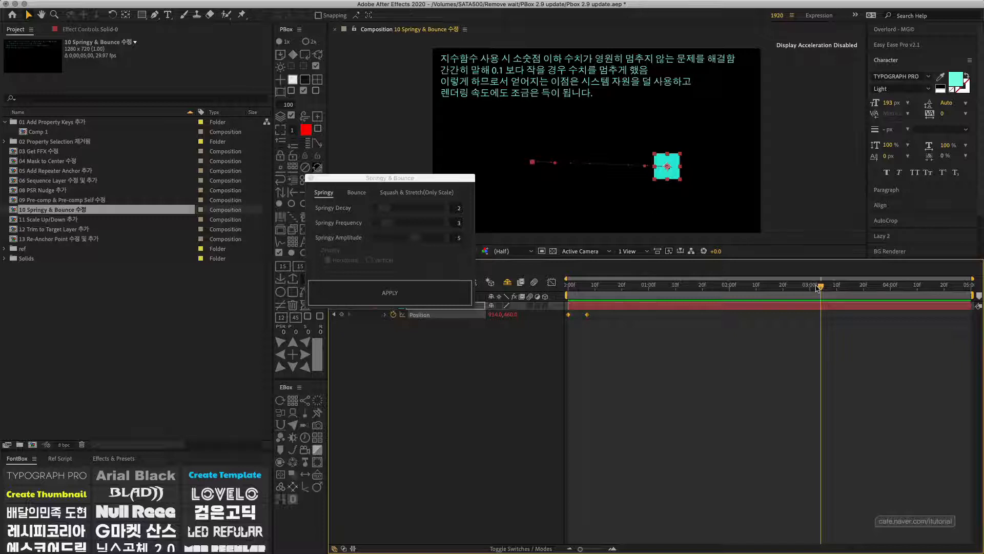
left_click_drag(818, 286, 711, 285)
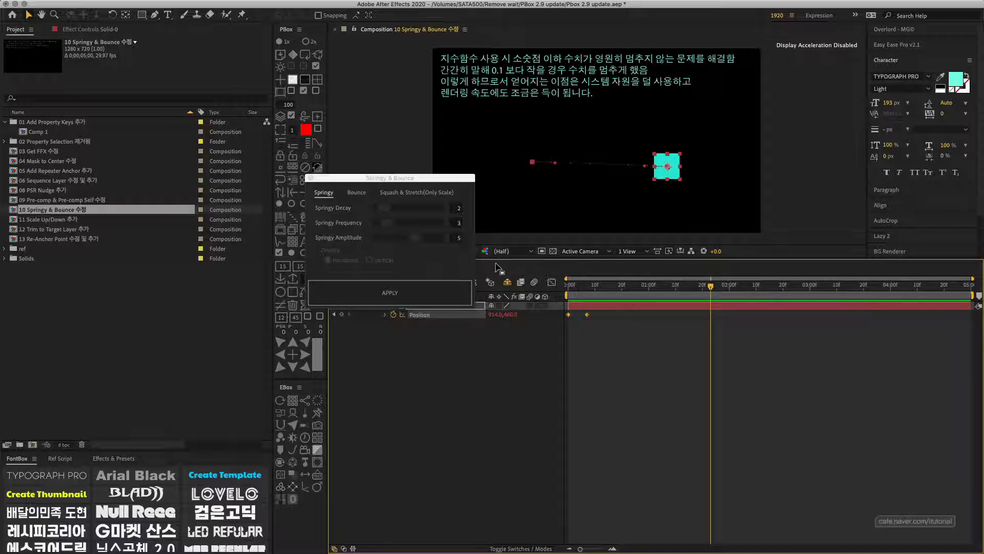
left_click_drag(715, 287, 687, 286)
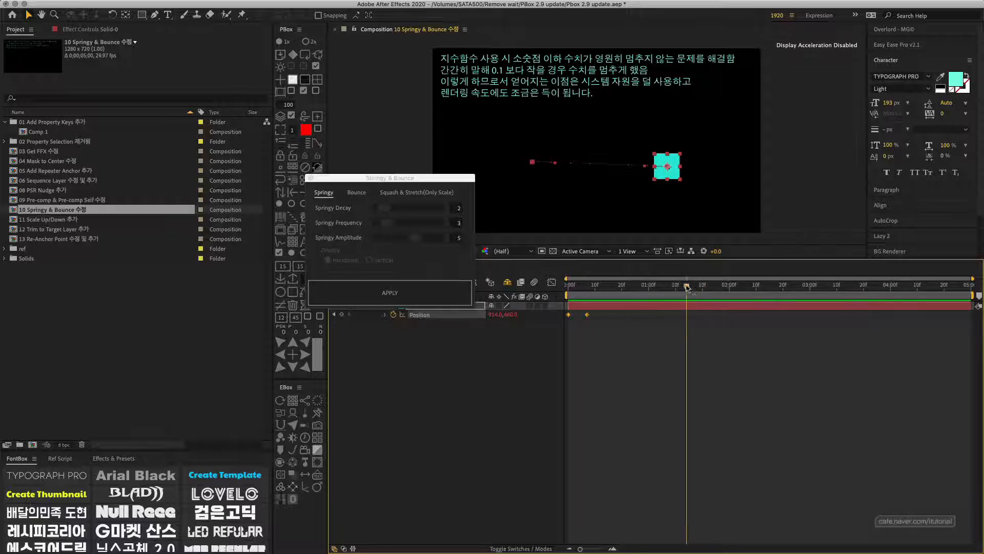
Replay the springy movement from the first frame, deselect the layer and close the Springy & Bounce dialog
left_click_drag(396, 179, 394, 170)
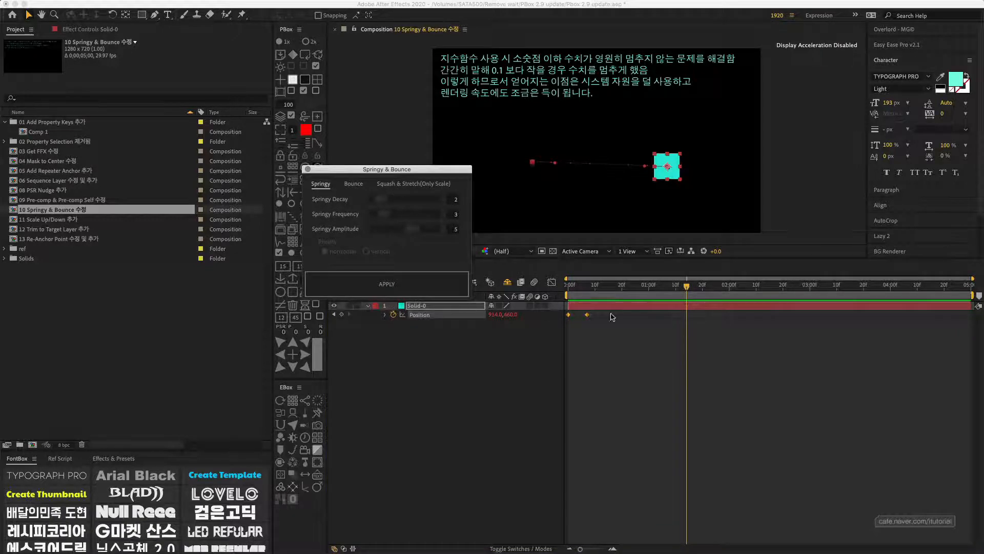
left_click_drag(608, 287, 567, 289)
key("space")
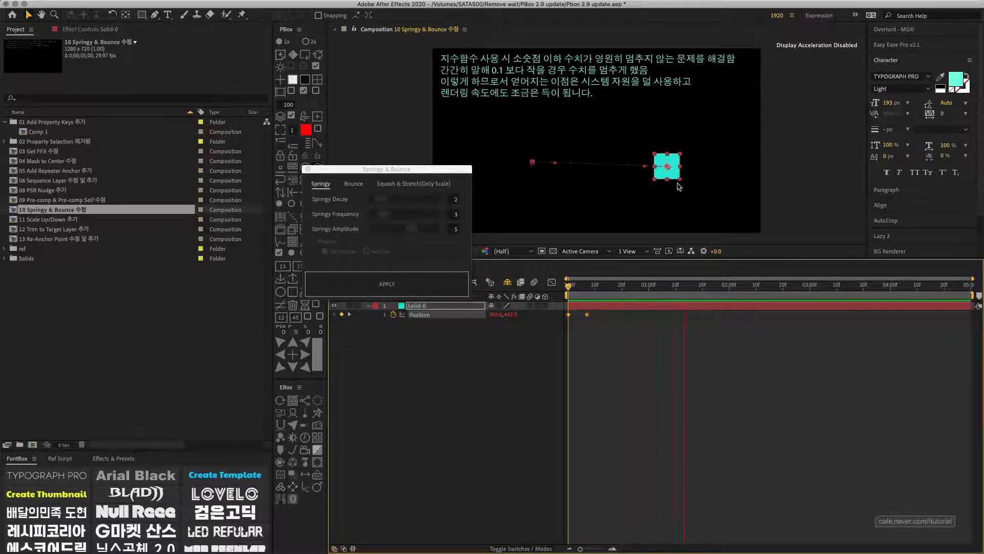
left_click(507, 325)
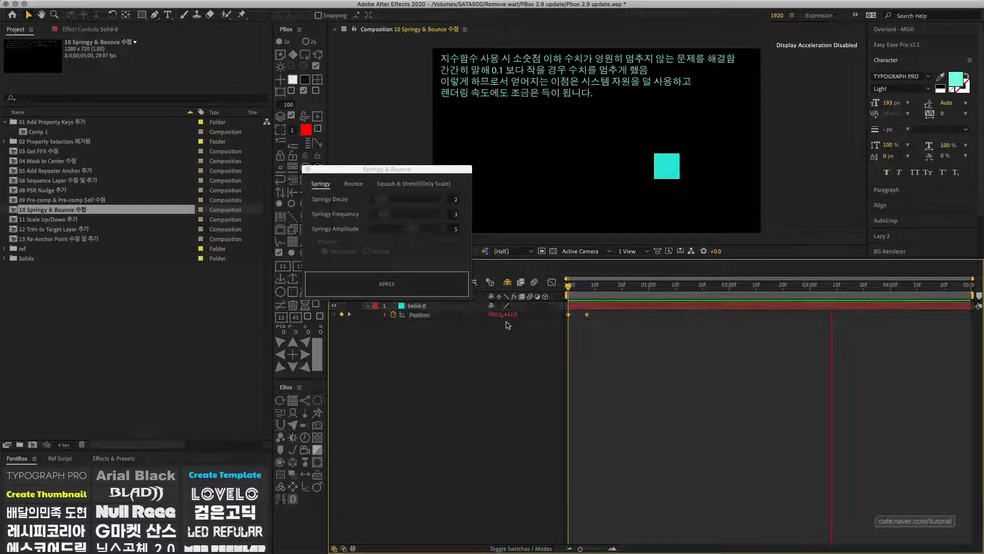
left_click(308, 169)
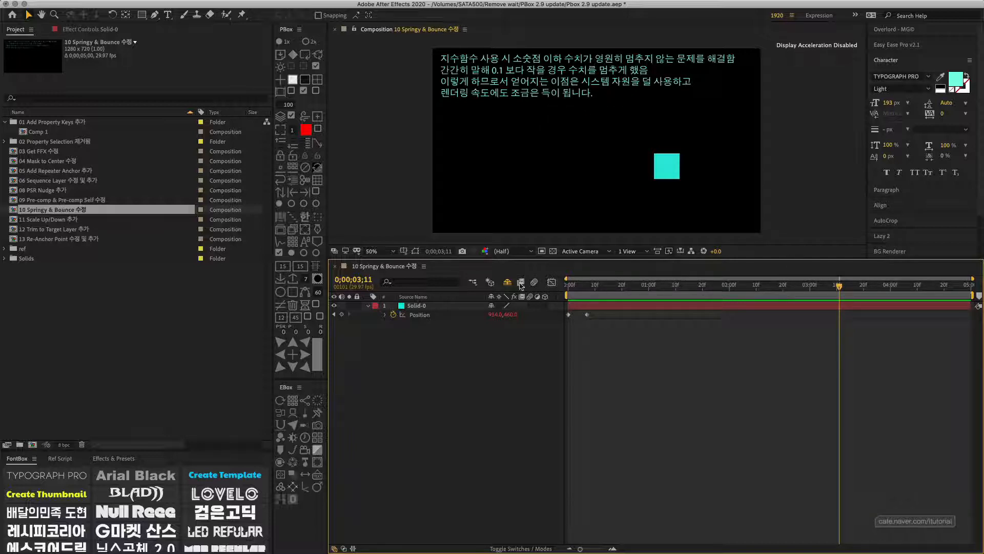
Delete the animated solid from the composition and open the 11 Scale Up/Down 추가 composition
left_click(423, 307)
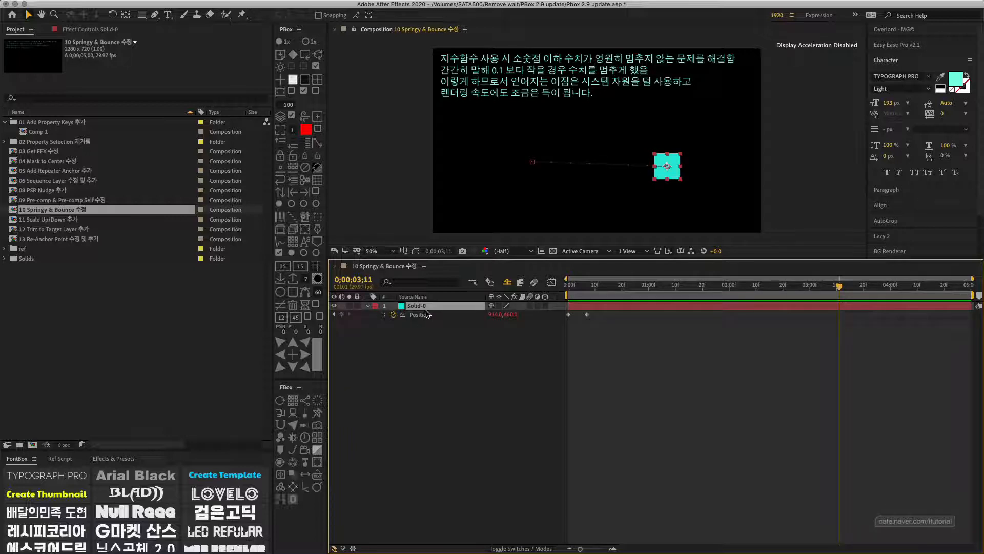
key("Delete")
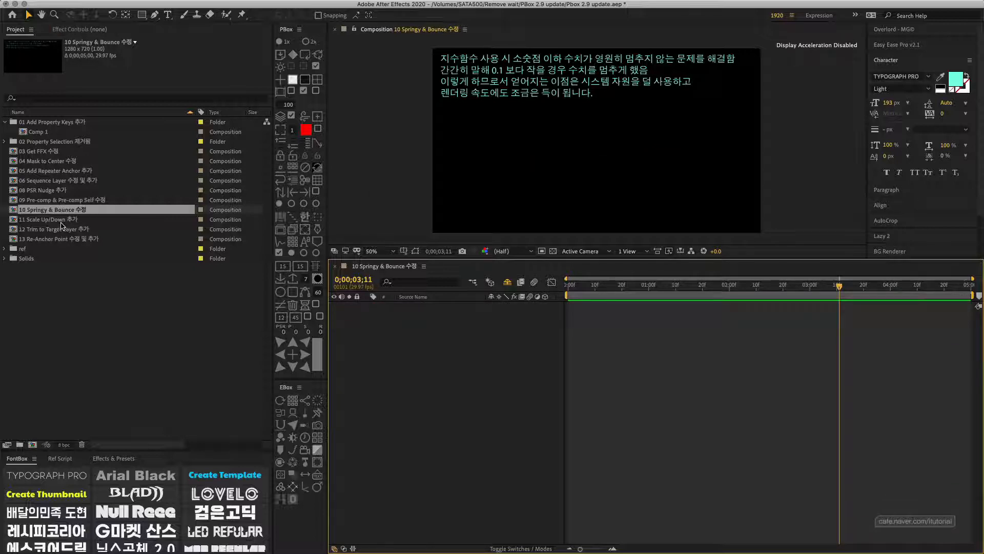
left_click(54, 221)
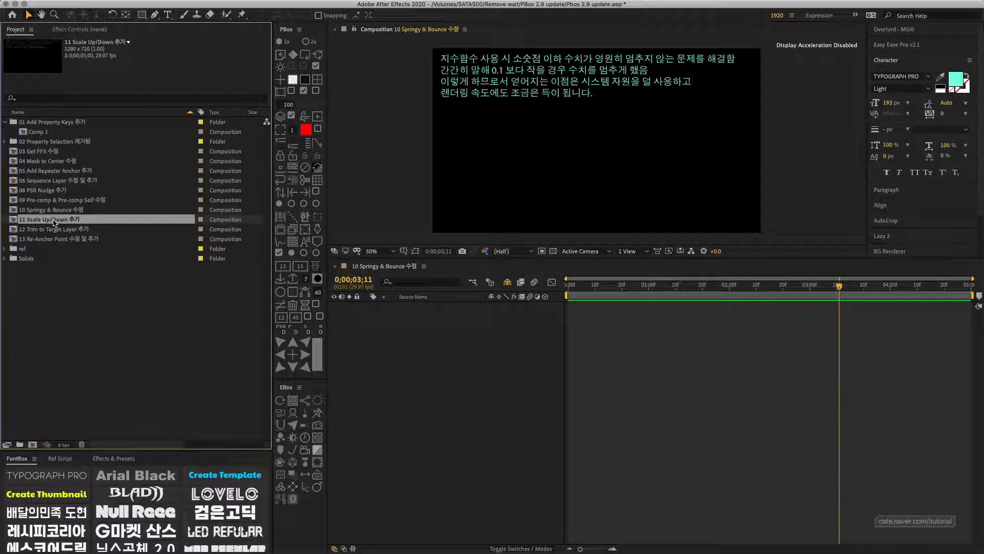
double_click(54, 221)
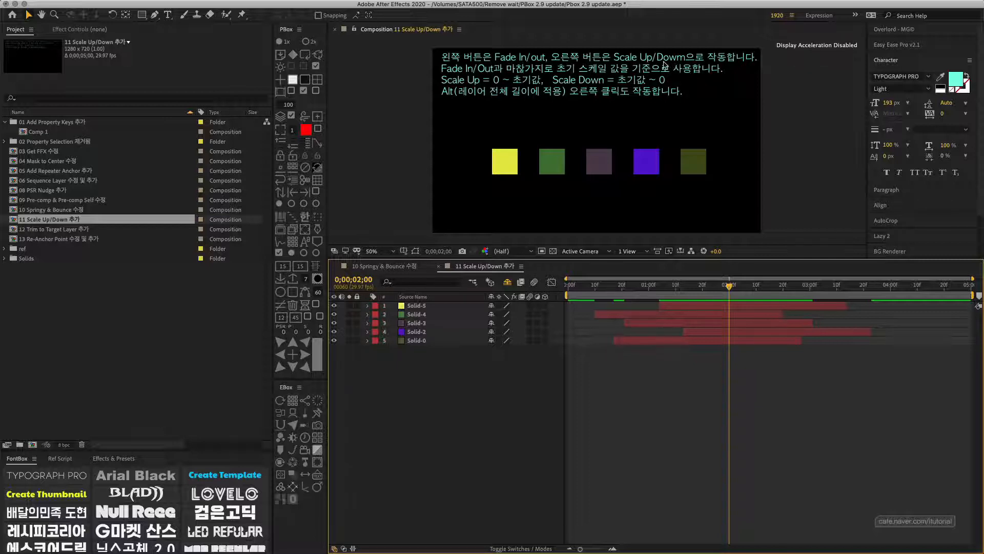
Apply a 15-frame Fade In to all five solids, check the fade around frame 23 and reveal their Opacity keyframes
left_click_drag(434, 370, 417, 301)
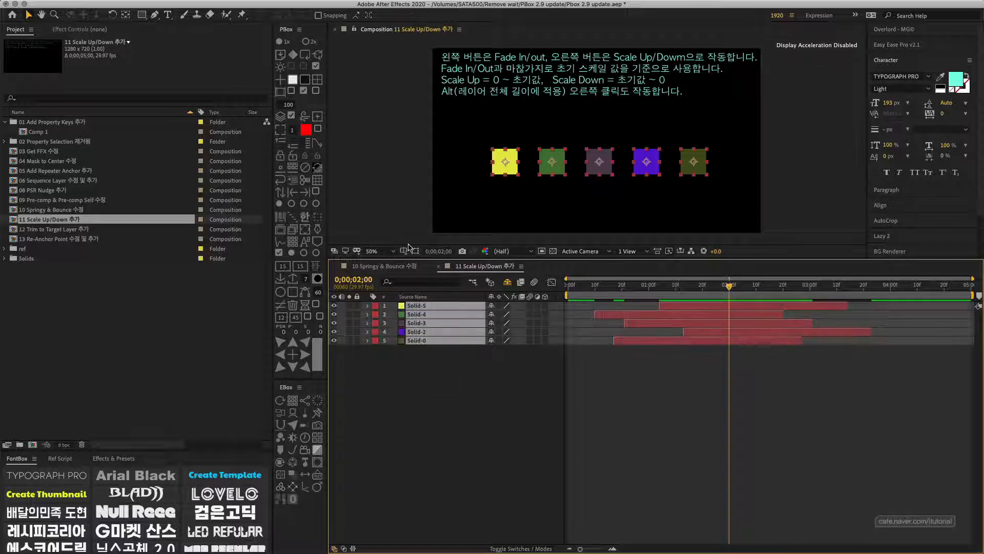
left_click(283, 267)
left_click_drag(595, 286, 630, 286)
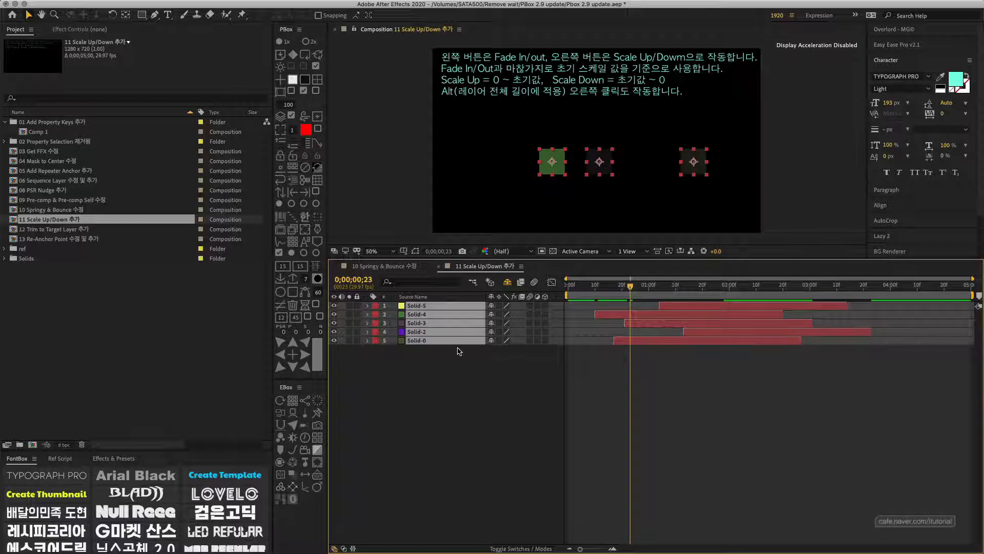
key("u")
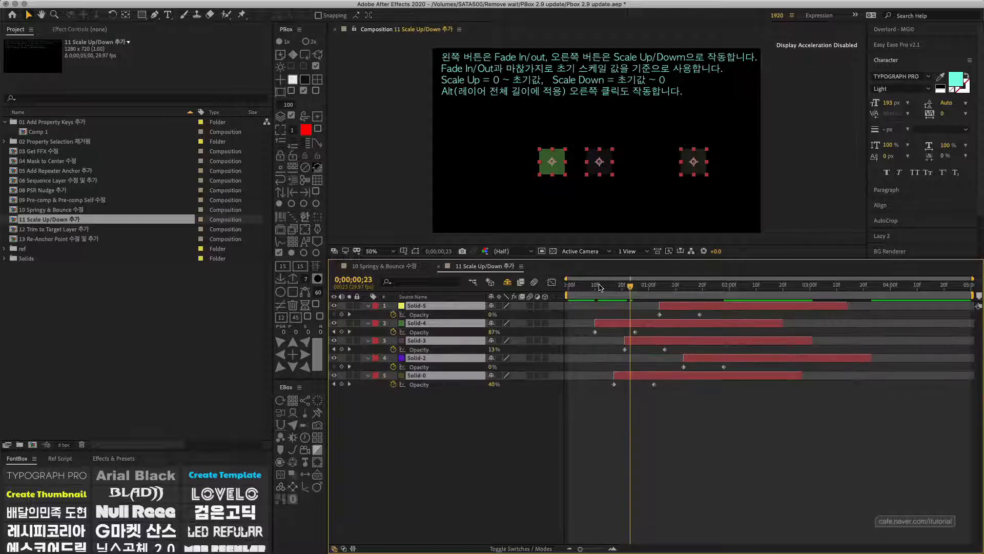
Apply a 15-frame Fade Out to all five solids, preview it up to about 3 seconds, and undo both fades
left_click_drag(601, 287, 732, 293)
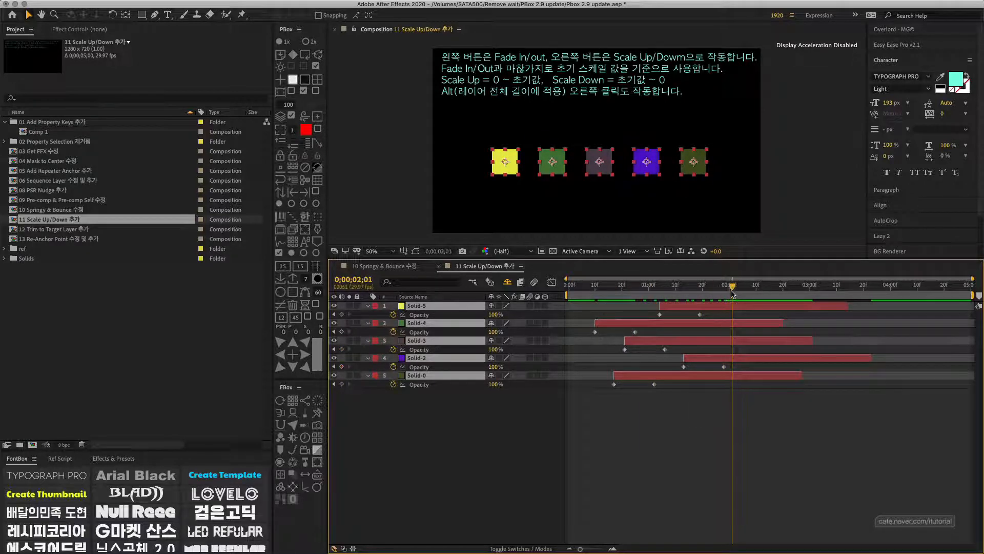
left_click(300, 266)
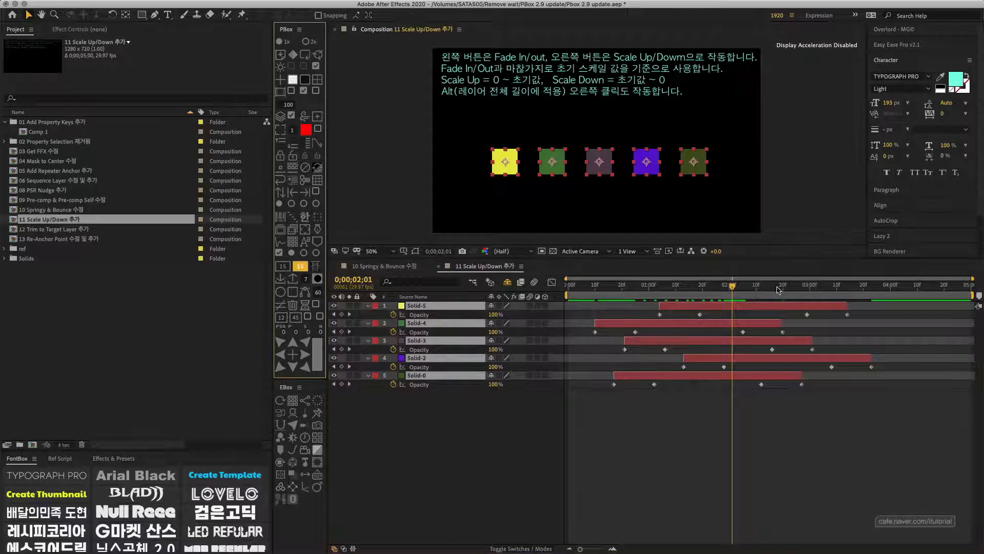
key("space")
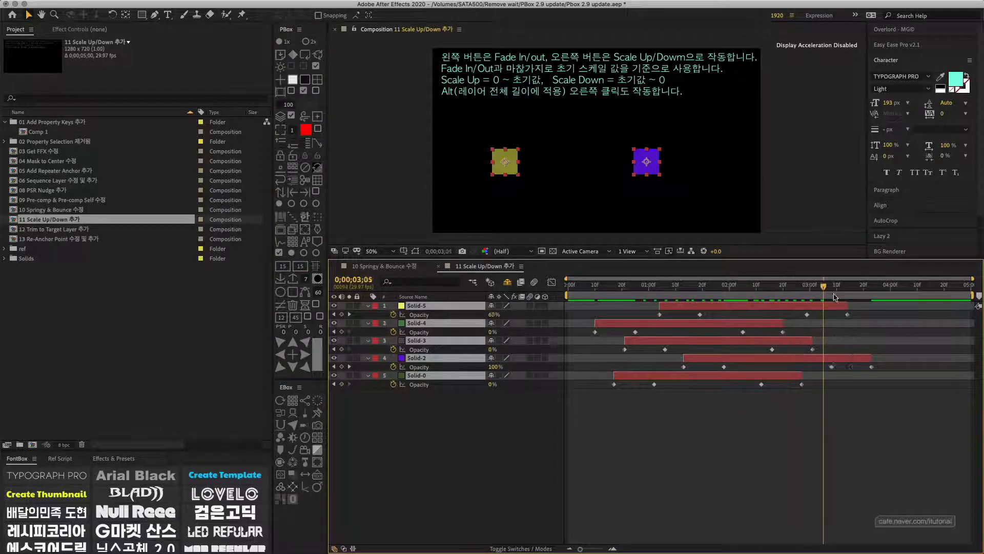
left_click_drag(835, 297, 639, 282)
key("super+z")
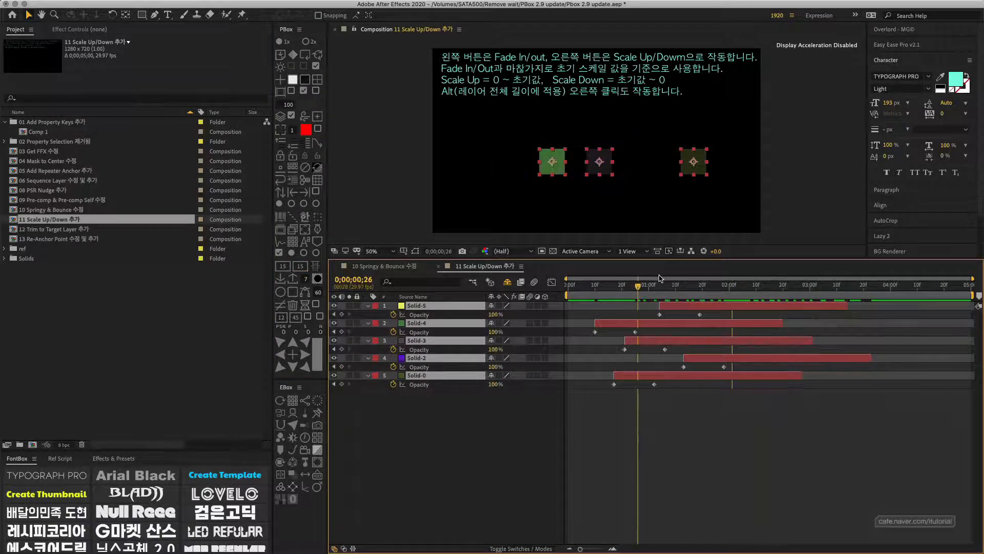
key("super+z")
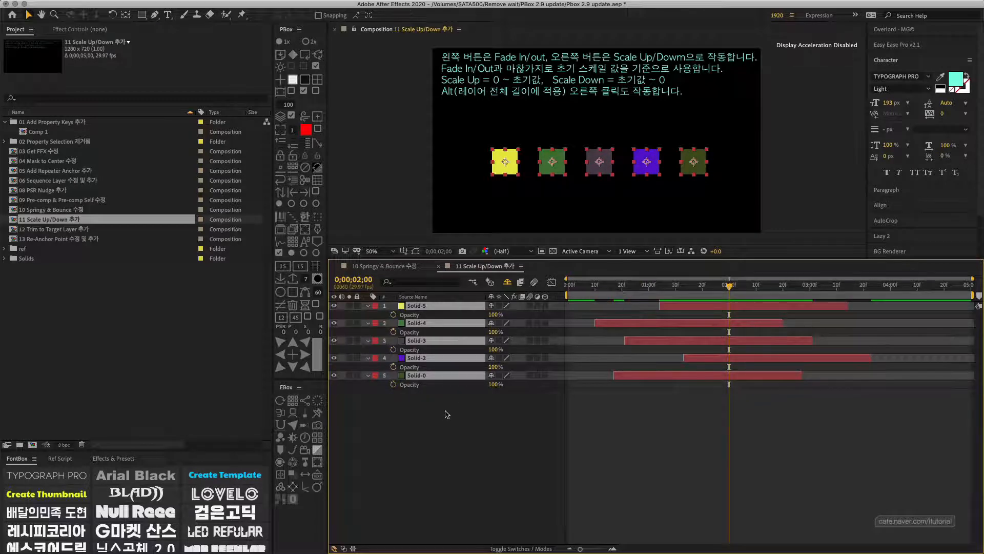
Apply a 15-frame Scale Up to all five solids, reveal their Scale keyframes and check the growth up to frame 1;26
left_click_drag(447, 415, 409, 298)
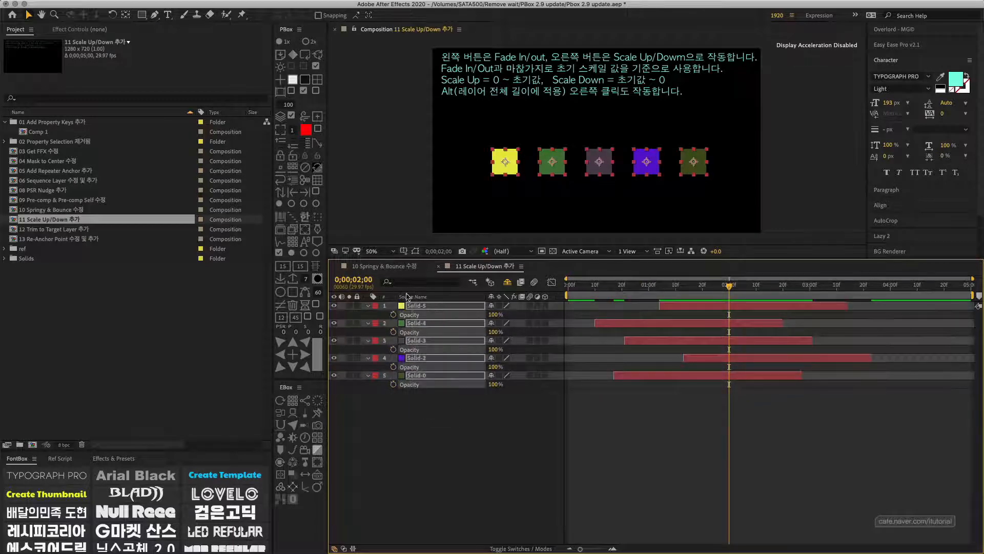
left_click(282, 265)
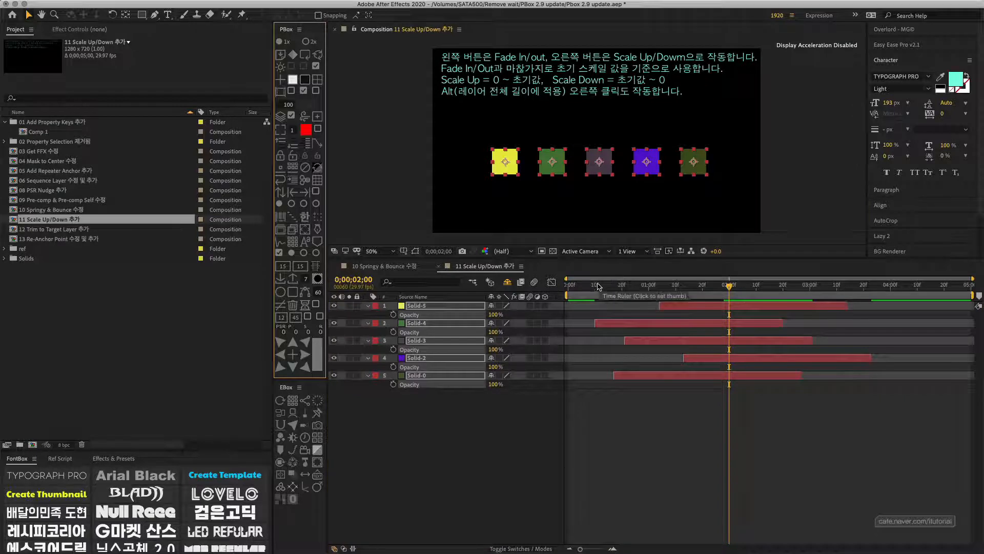
left_click_drag(598, 285, 697, 285)
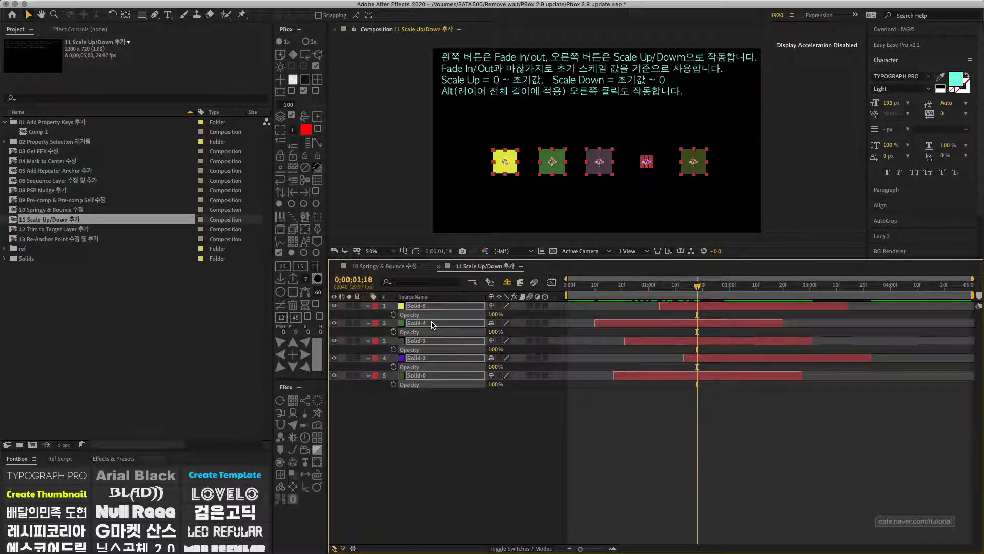
key("shift+s")
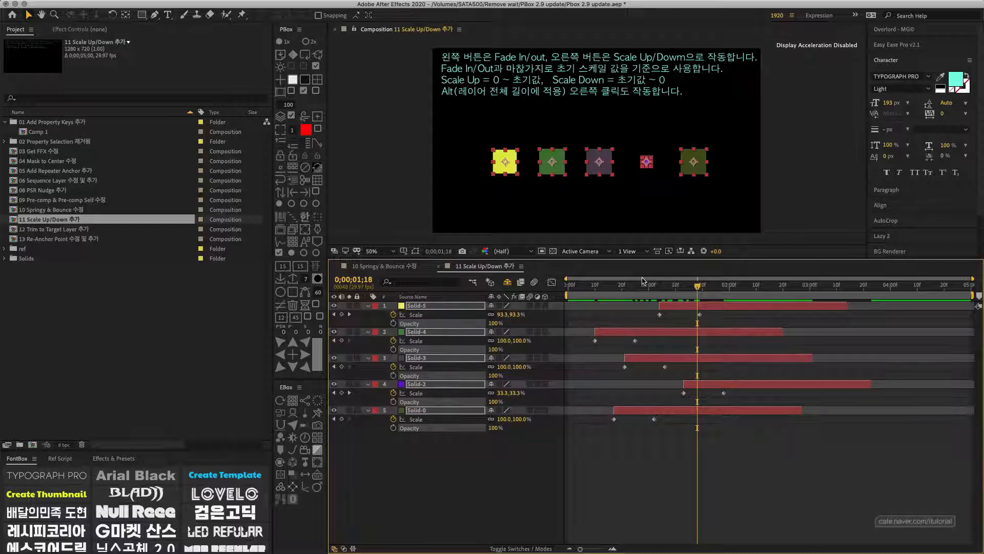
left_click_drag(697, 285, 718, 285)
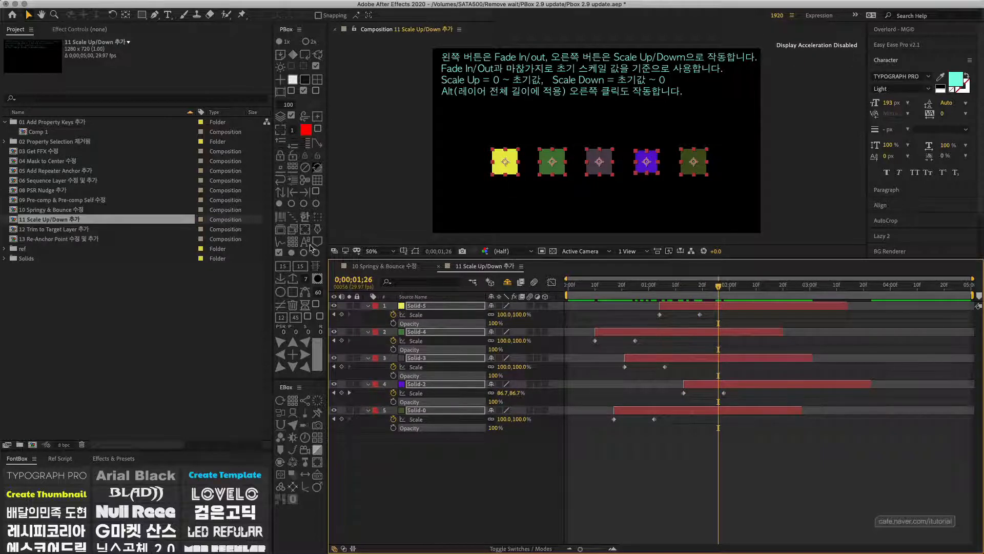
Apply a 15-frame Scale Down to the five solids, scrub through the animation, and undo both scale animations
left_click(300, 266)
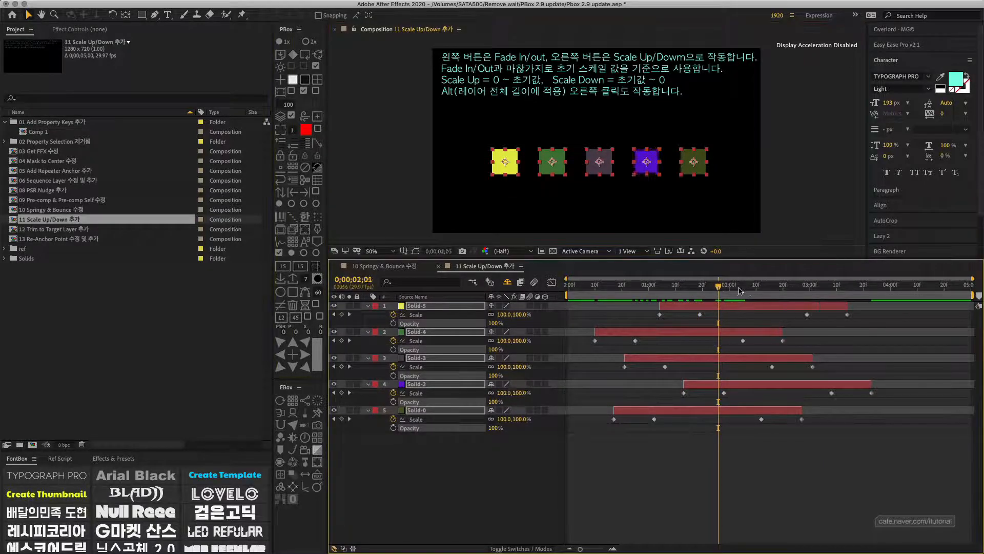
left_click_drag(743, 285, 709, 291)
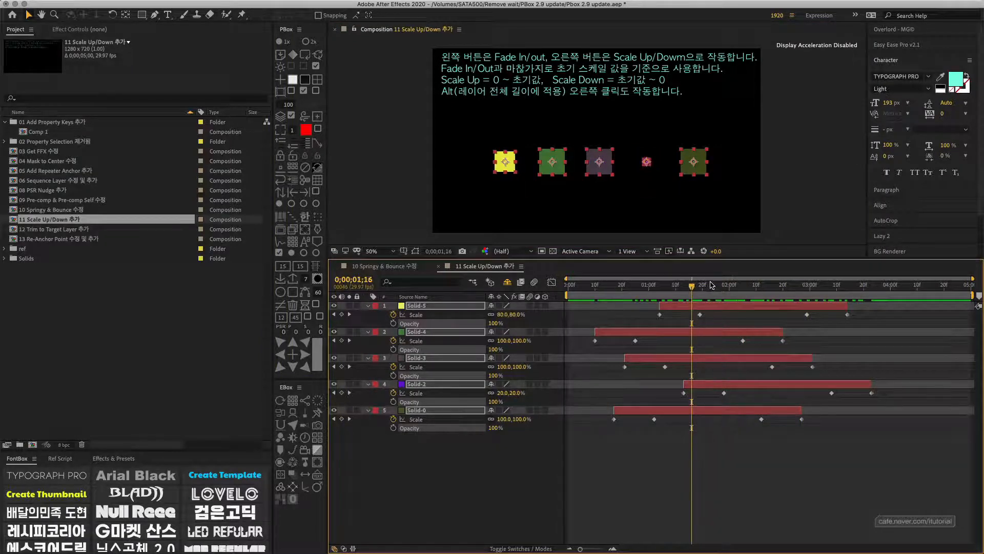
key("super+z")
key("super+z")
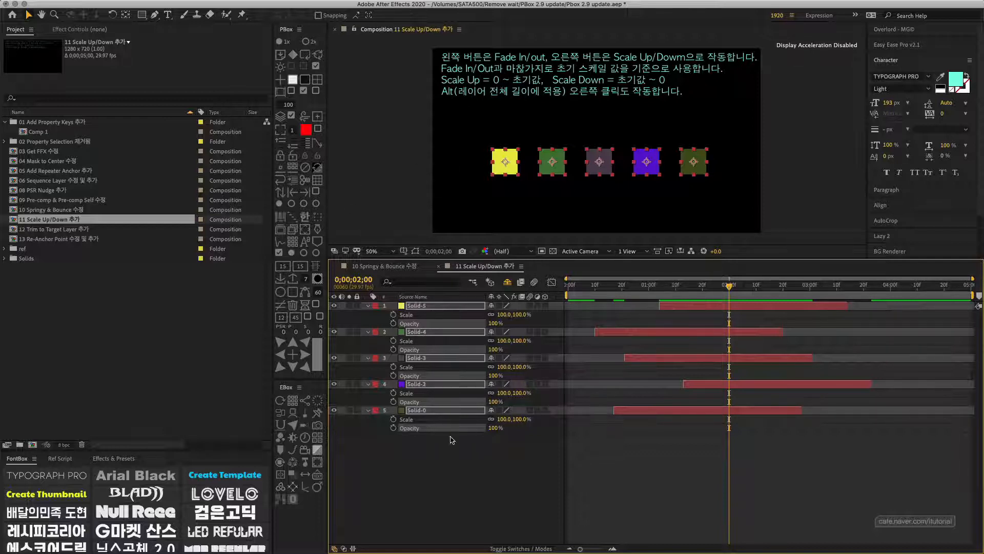
At frame 15, set Opacity to 51% on Solid-5, 70% on Solid-4, 58% on Solid-3, 71% on Solid-2 and 76% on Solid-0
left_click(442, 466)
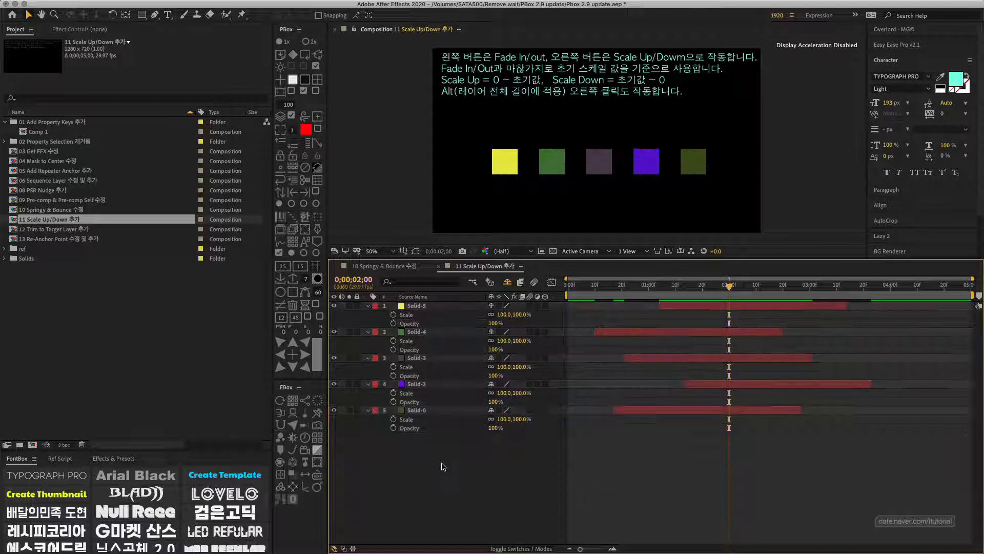
left_click(609, 290)
left_click_drag(492, 323, 486, 429)
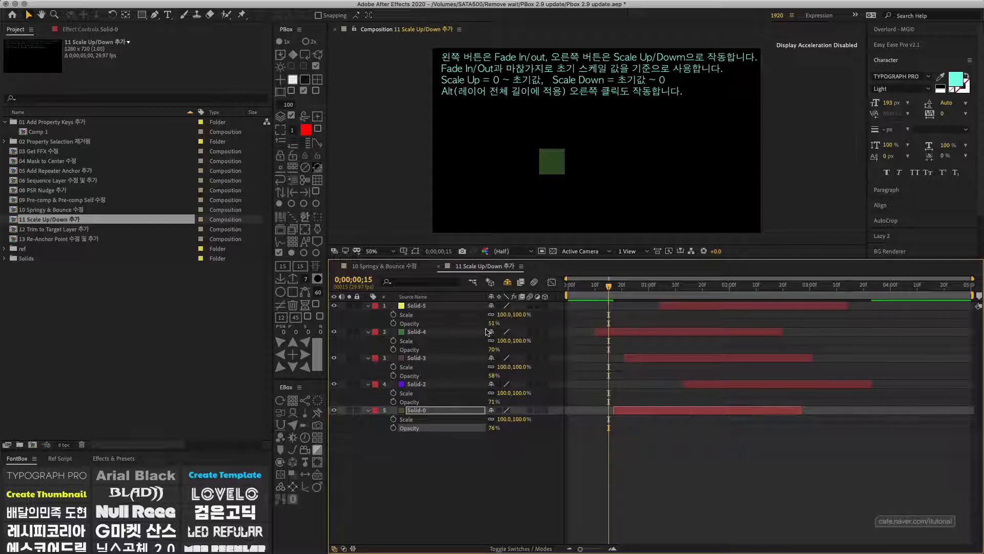
Apply a 15-frame Fade In to all five partly transparent solids and preview it up to frame 1;27
left_click_drag(477, 450, 389, 264)
left_click(283, 266)
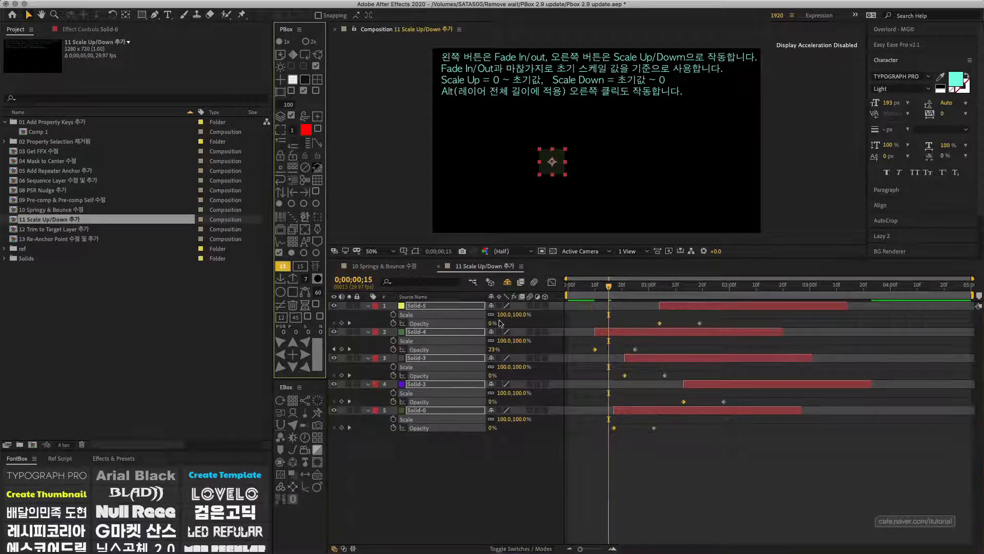
key("space")
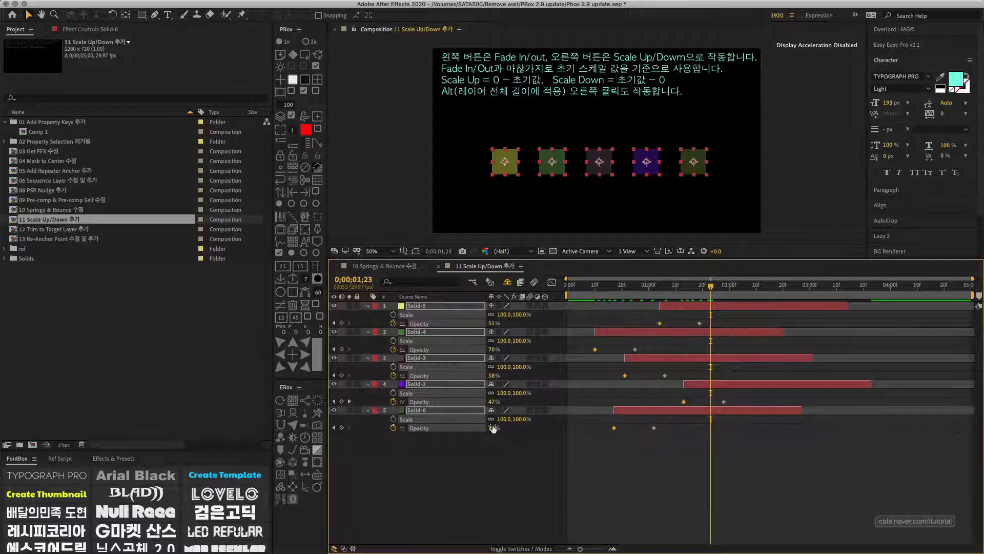
left_click_drag(712, 287, 722, 289)
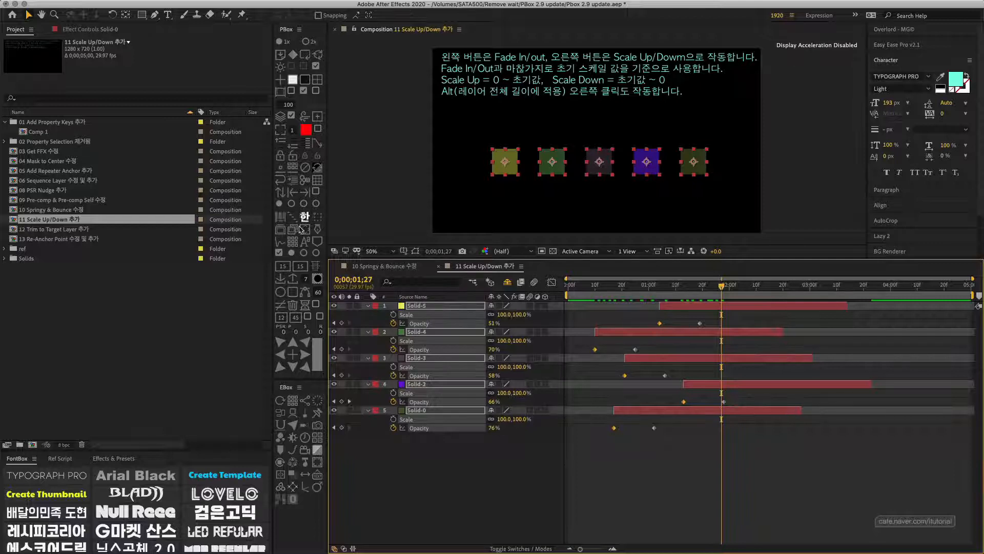
Apply a 15-frame Fade Out to the partly transparent solids, scrub to frame 3;10 to check it, and undo both fades
left_click(300, 265)
left_click_drag(735, 290, 837, 288)
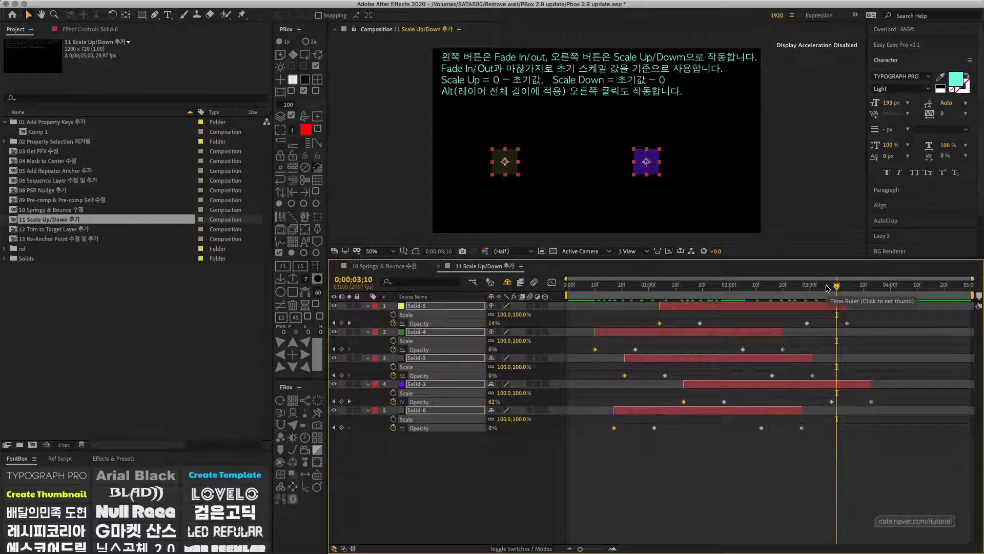
key("super+z")
key("super+z")
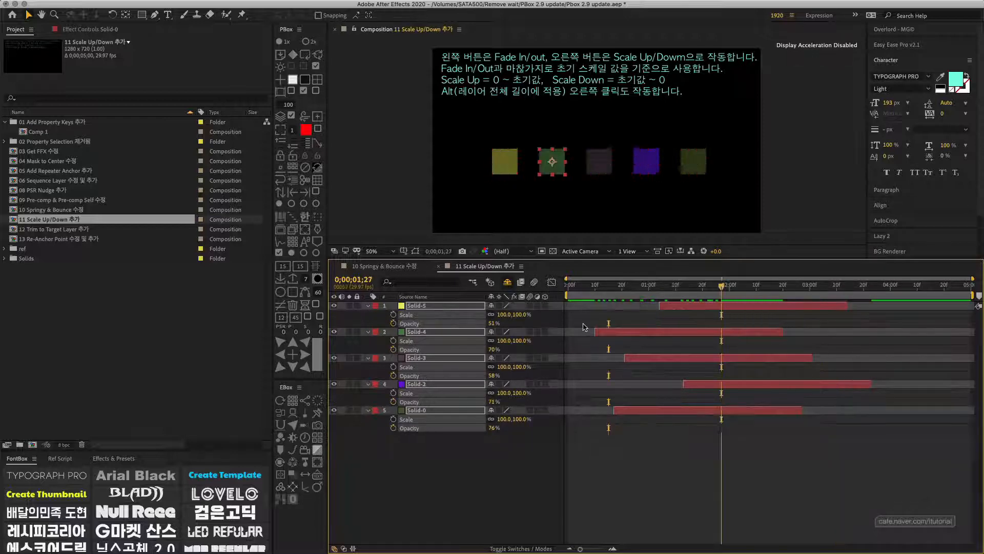
Undo the individual Opacity changes on all five solids
key("super+z")
key("super+z")
key("super+z")
key("super+z")
key("super+z")
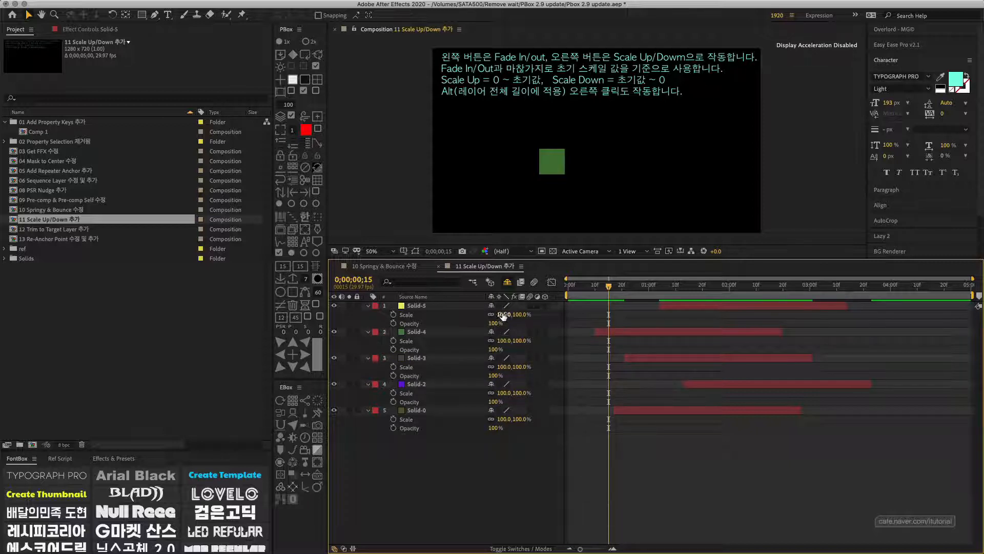
Set Scale to 64% on Solid-5, 100 by 174% on Solid-4, 58% on Solid-3, 71% on Solid-2 and 176 by 100% on Solid-0
left_click_drag(503, 314, 542, 420)
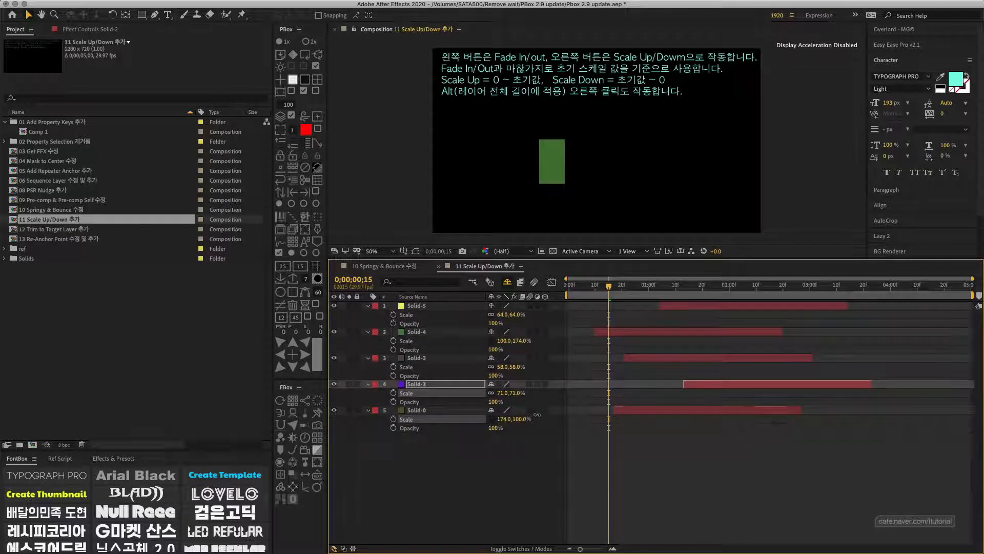
Apply a 15-frame Scale Up to all five differently scaled solids and preview it up to about 2 seconds
left_click_drag(430, 460, 394, 235)
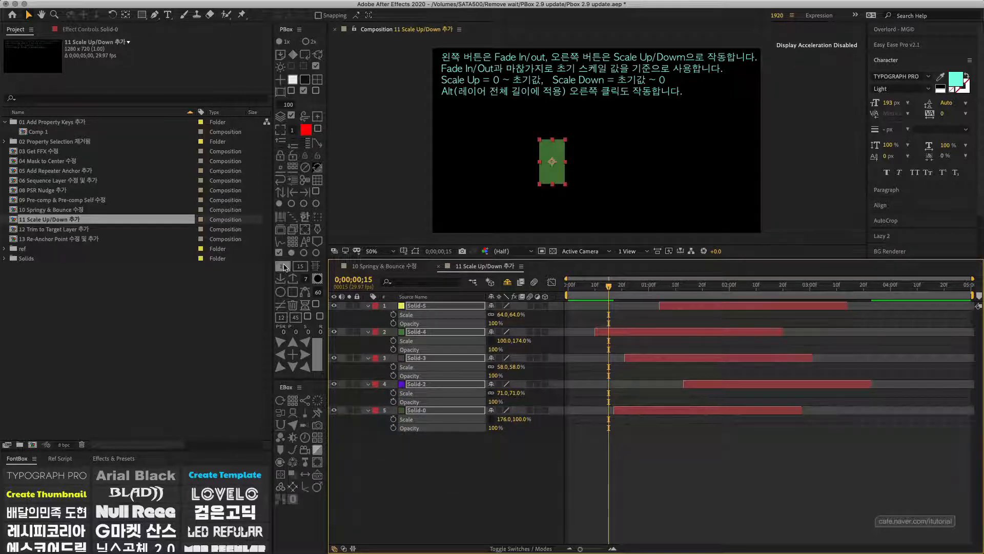
left_click(293, 278)
left_click_drag(595, 290, 650, 286)
key("space")
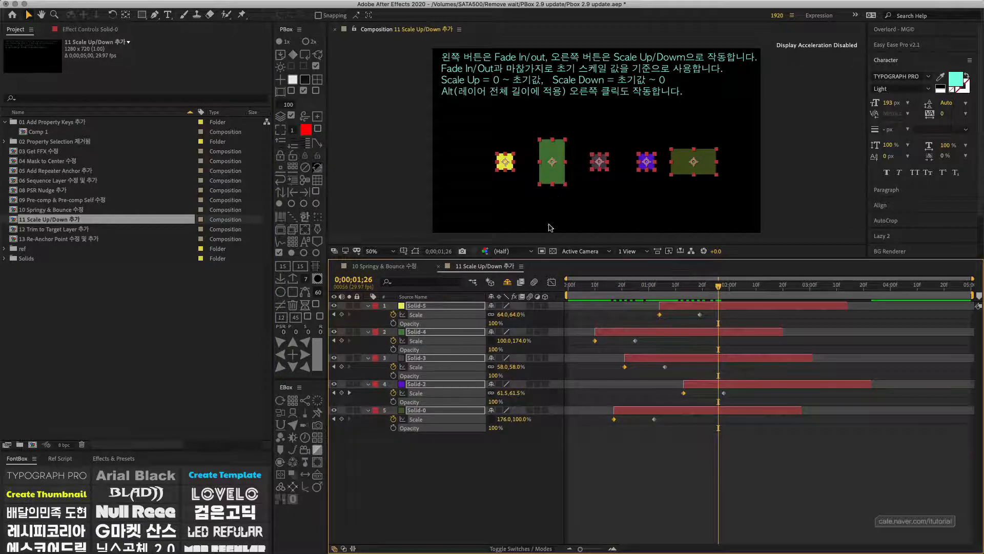
left_click(735, 286)
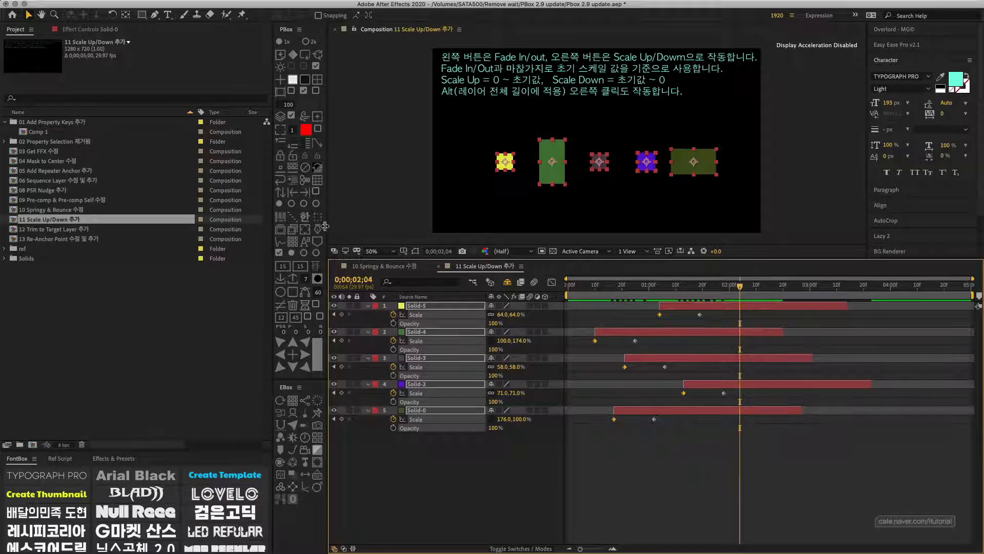
Apply a 15-frame Scale Down to the five solids, check it, and undo both scale animations and Solid-0's scale change
right_click(300, 266)
mouse_move(756, 287)
left_mouse_down()
mouse_move(866, 287)
mouse_move(738, 287)
left_mouse_up()
key("super+z")
key("super+z")
key("super+z")
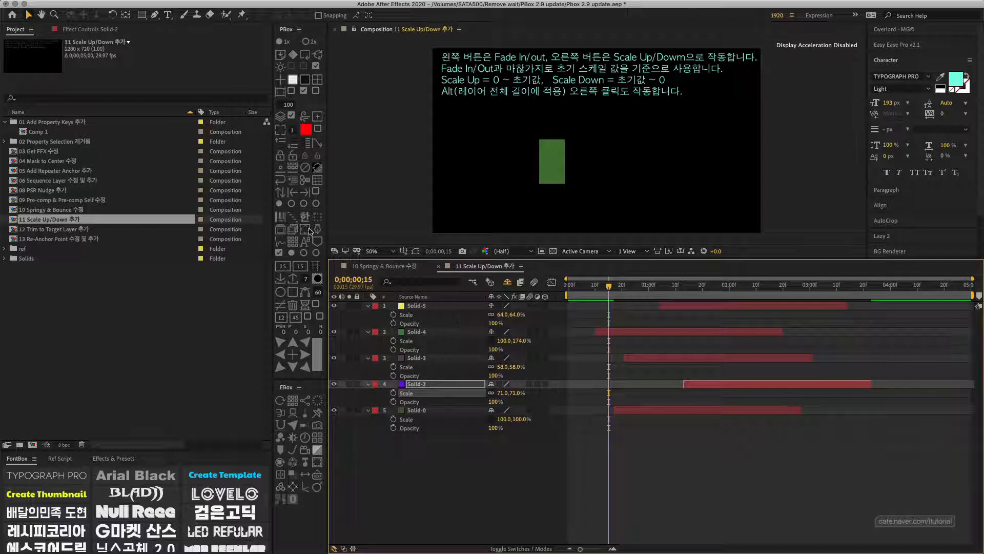
Set the Fade In frame length to 7
left_click(283, 266, "shift")
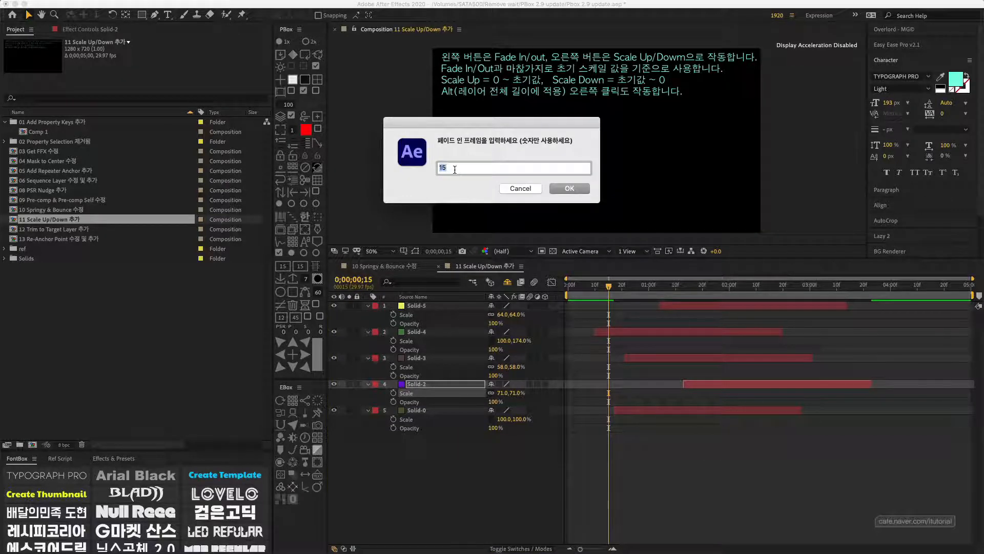
type("7")
left_click(569, 188)
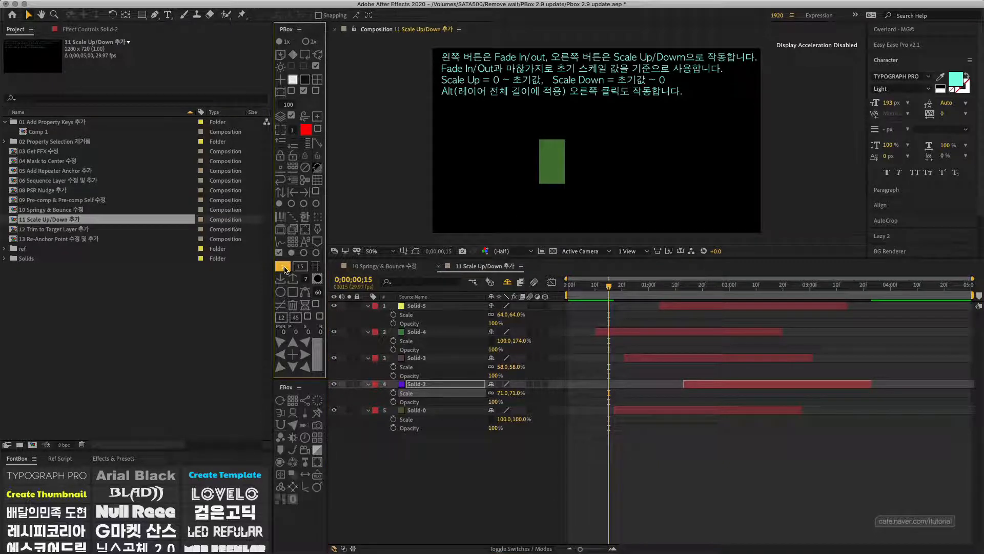
Apply a 7-frame Scale Up to all five solids and preview the growth from about frame 15
left_click_drag(433, 455, 387, 263)
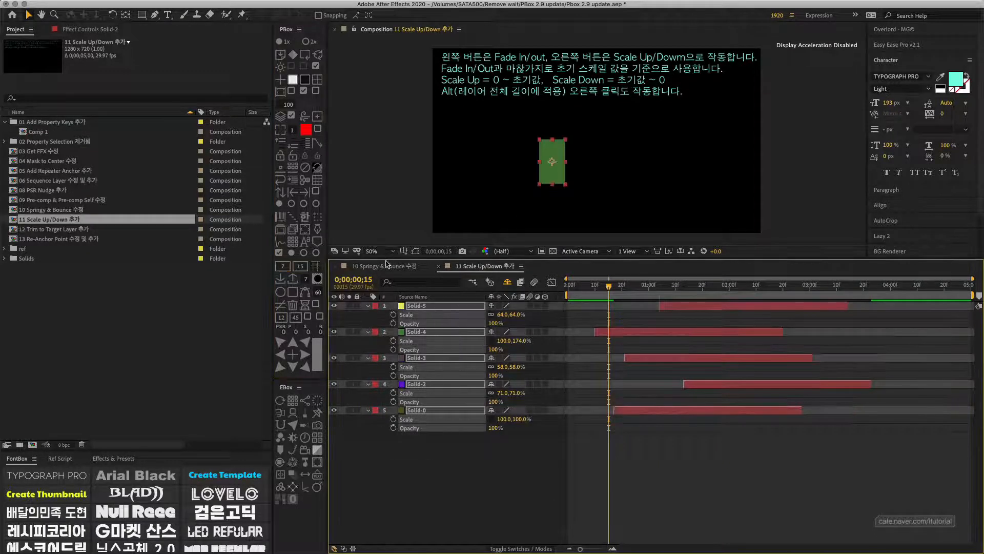
left_click(284, 267)
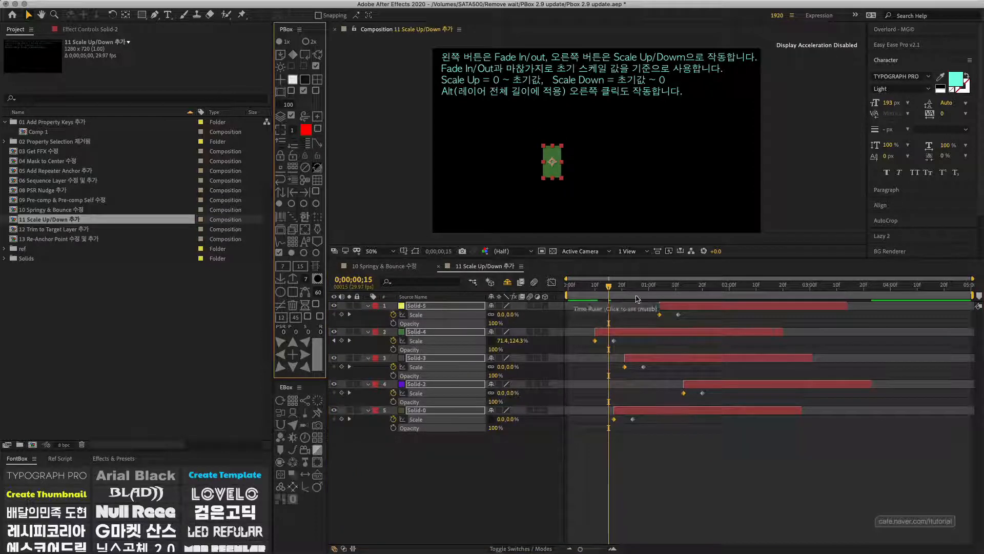
left_click(605, 289)
key("space")
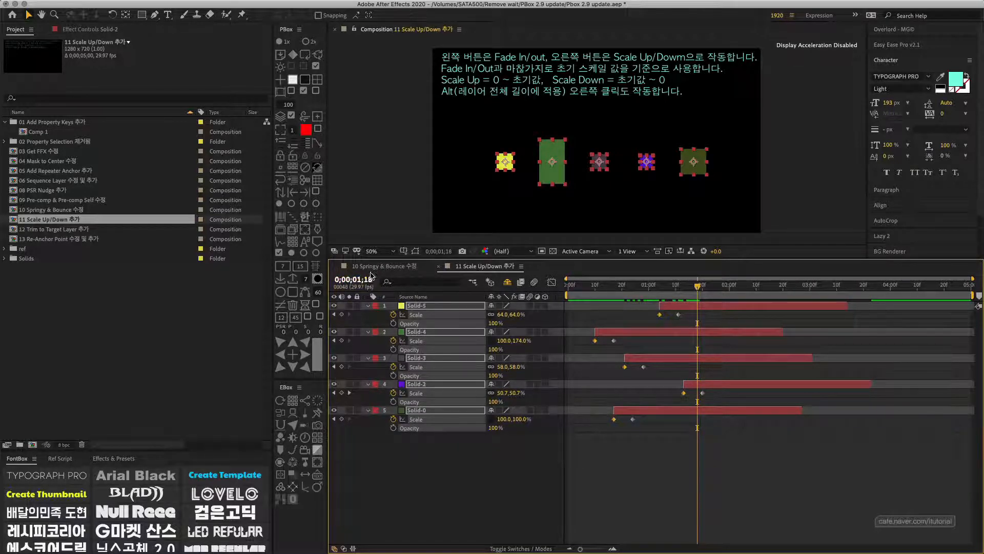
Open the 12 Trim to Target Layer 추가 composition and select its Numbers.mov layer
left_click(47, 231)
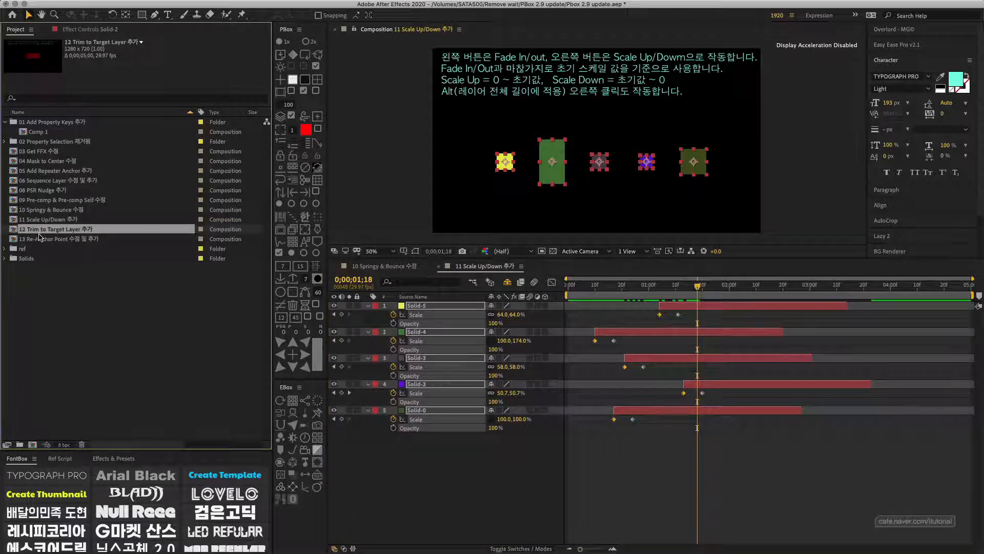
double_click(49, 232)
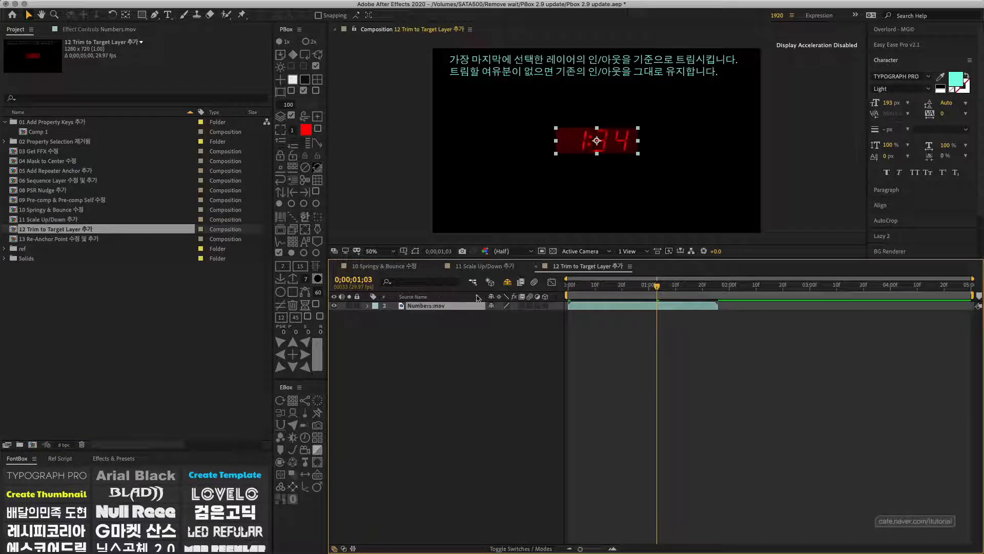
left_click(423, 328)
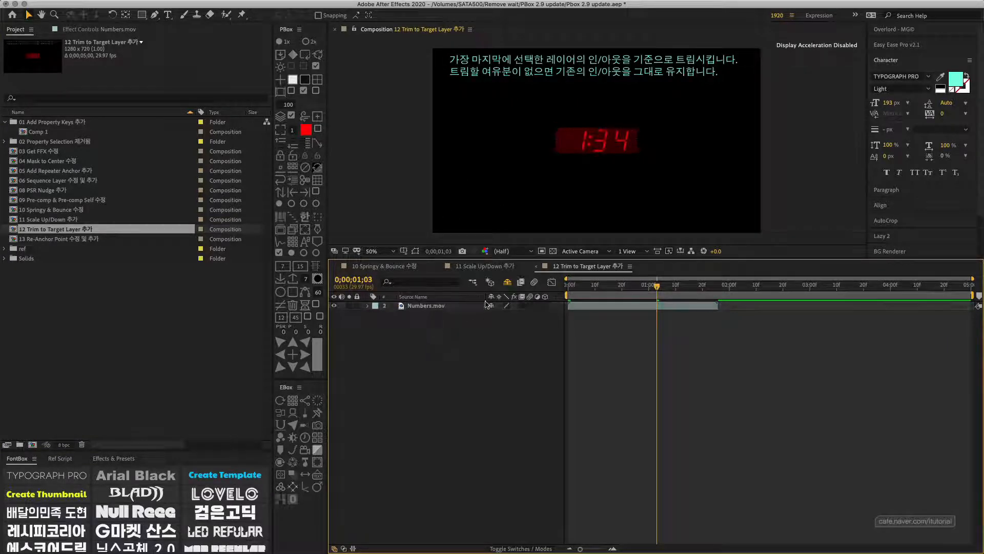
left_click(440, 309)
left_click(439, 309)
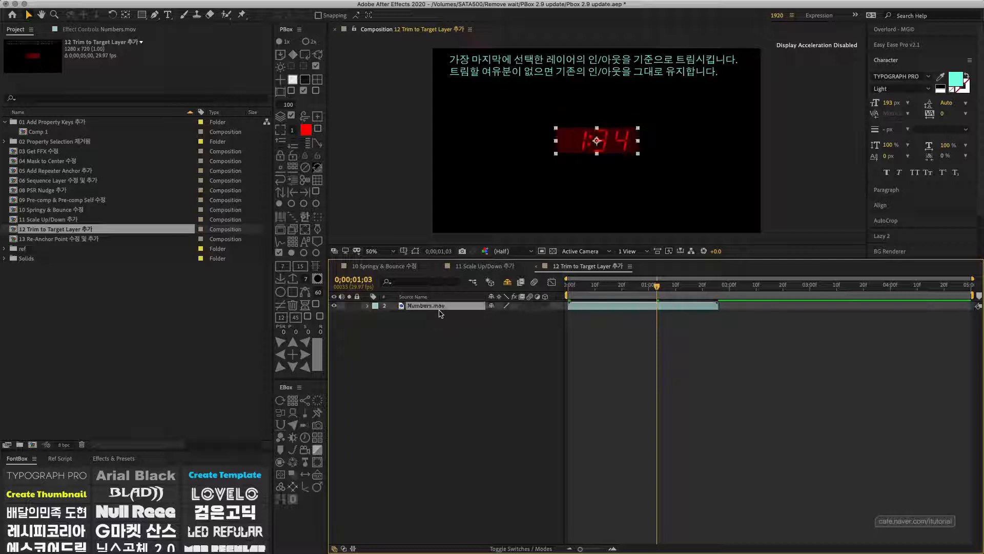
Duplicate the Numbers.mov layer at frame 20, trim the lower copy's end to that frame, and stagger the two layers in time
left_click_drag(637, 285, 622, 286)
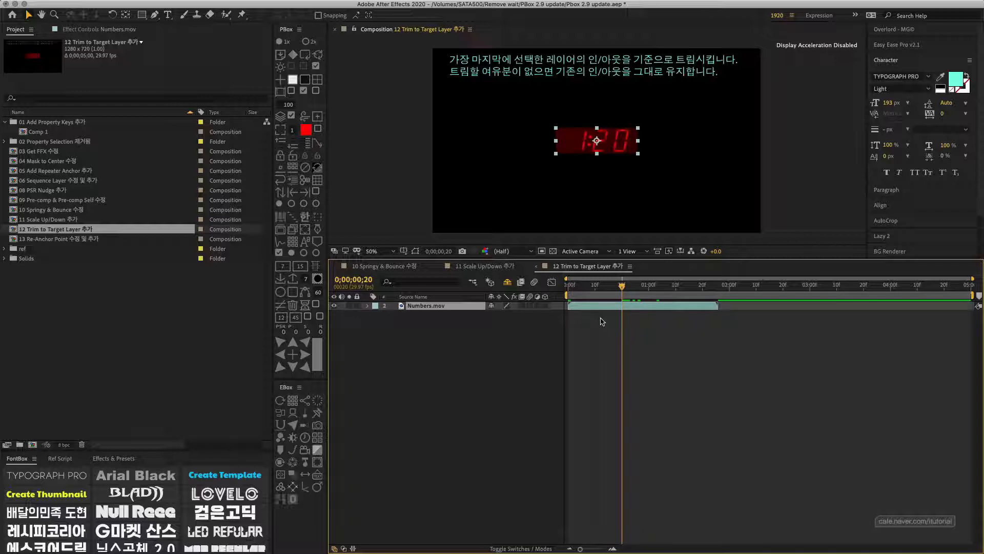
key("ctrl+d")
left_click(589, 332)
left_click(611, 316)
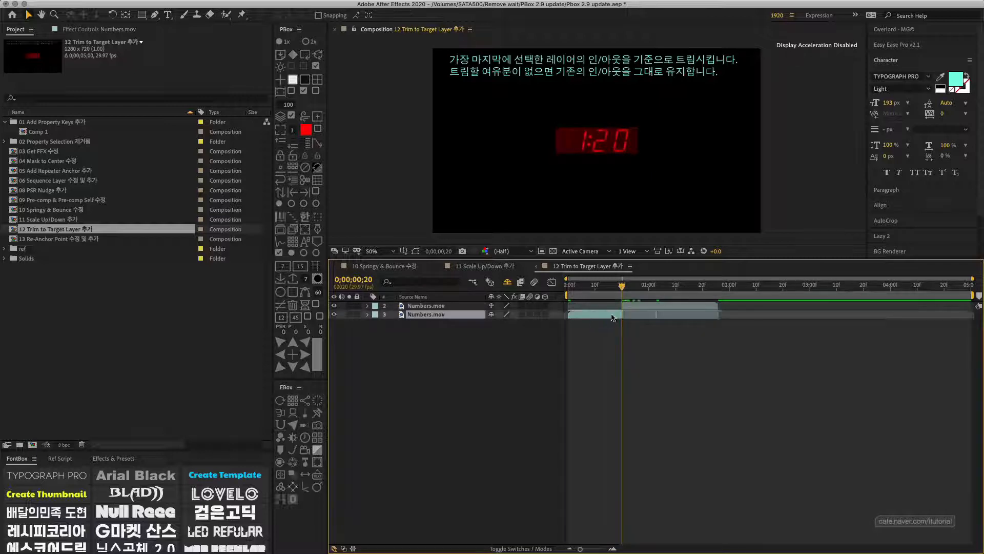
mouse_move(612, 316)
left_mouse_down()
mouse_move(647, 316)
mouse_move(615, 306)
left_mouse_up()
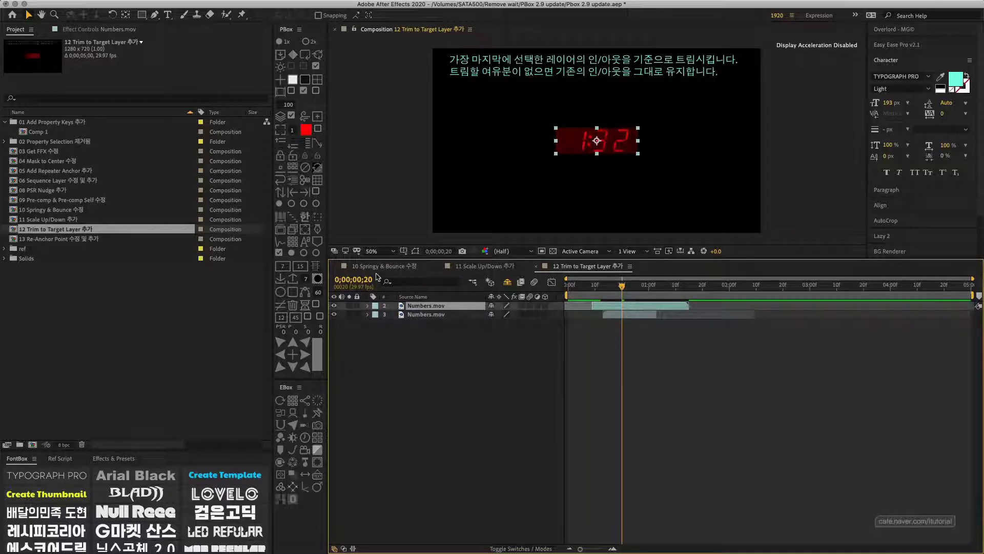
left_click(403, 349)
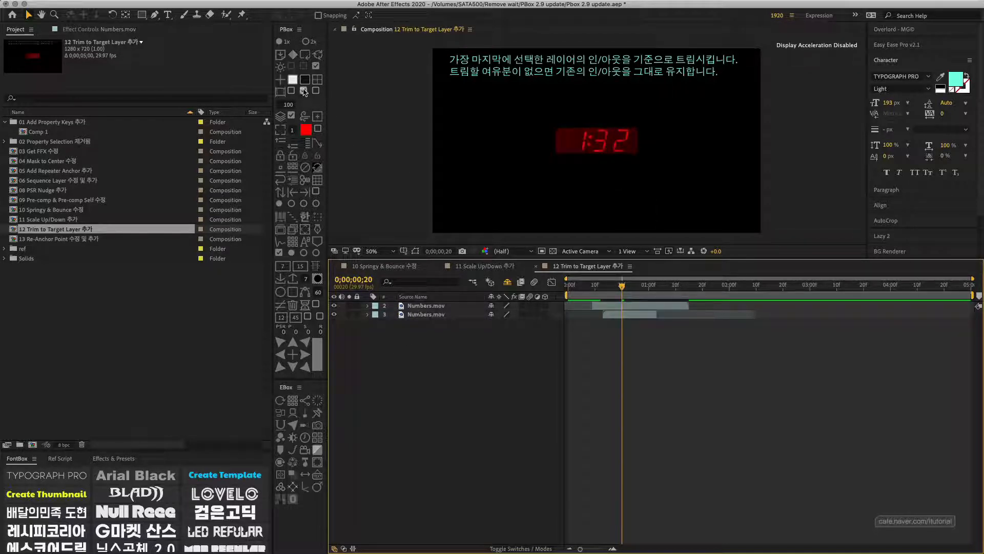
Add a solid beside the clock numbers and trim it to run from about frame 15 to about 1;00
left_click(317, 80)
left_click_drag(594, 153, 521, 156)
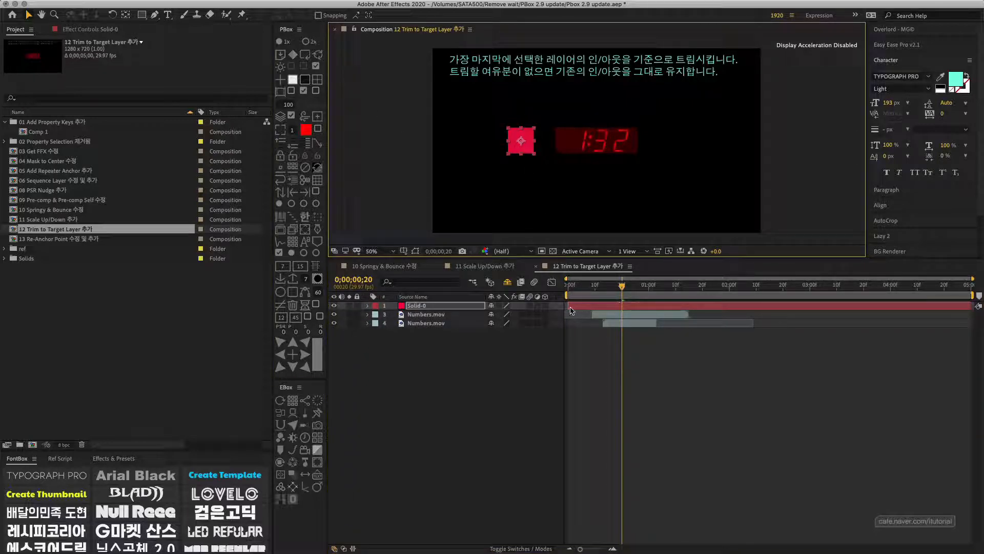
left_click(571, 310)
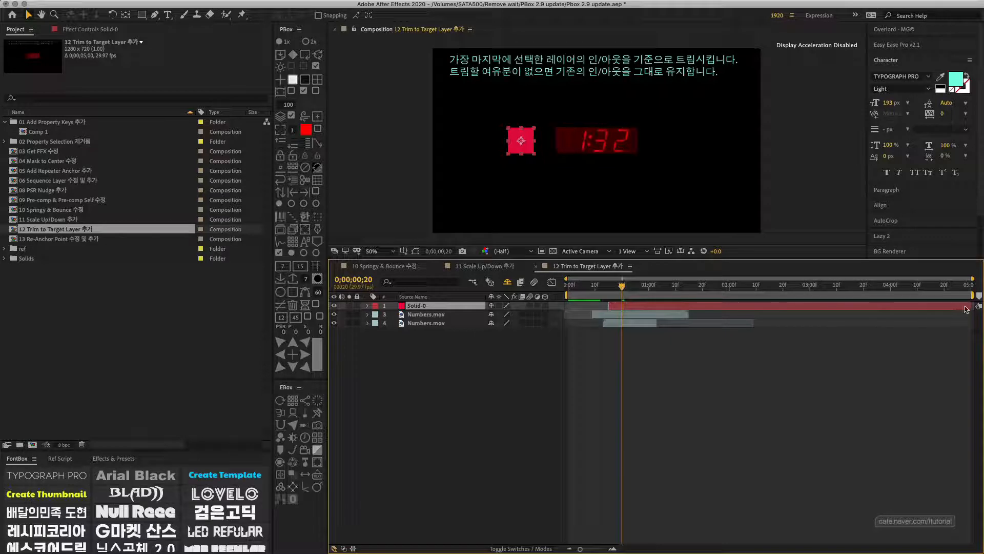
left_click_drag(970, 305, 645, 306)
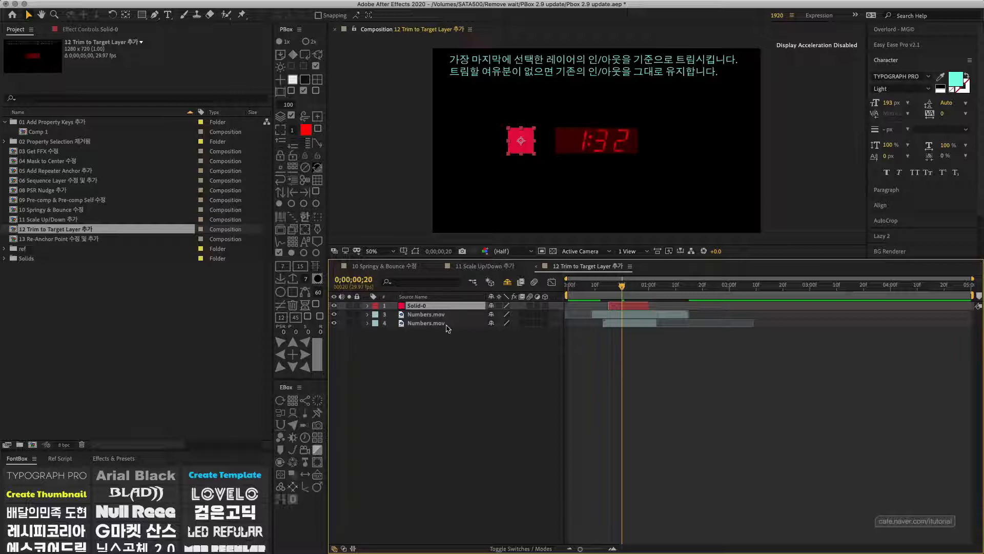
Create nine more full-length solids above the trimmed Solid-0 and select Solid-0
left_click(318, 79)
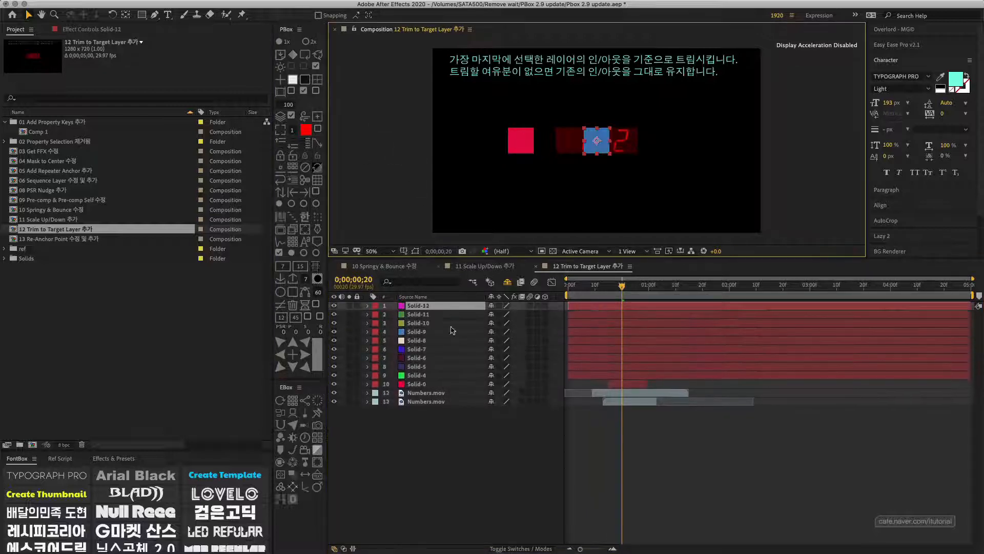
left_click(418, 384)
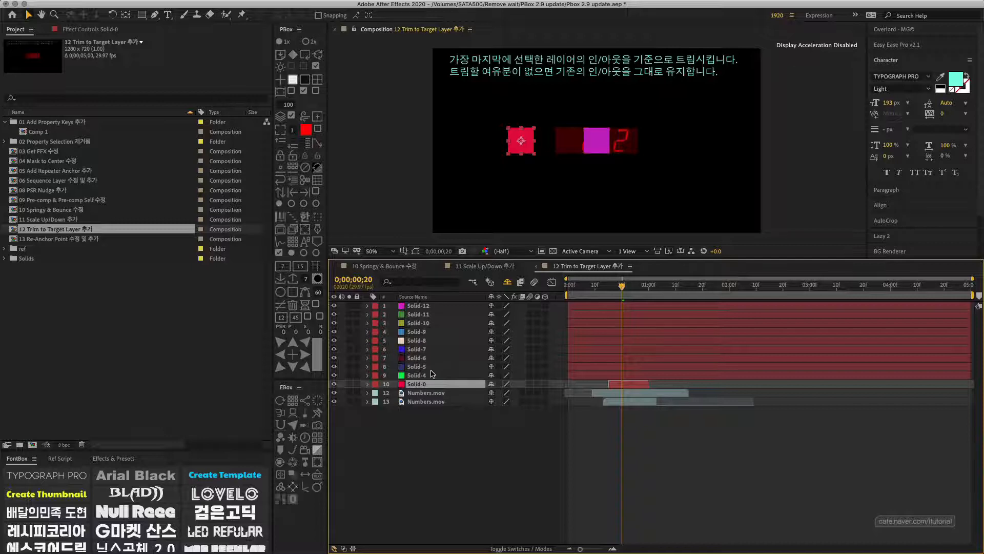
left_click(418, 418)
left_click(419, 385)
Select all layers with Solid-0 picked last, try Trim to Target Layer on them, and undo the trim
left_click_drag(449, 433, 405, 303)
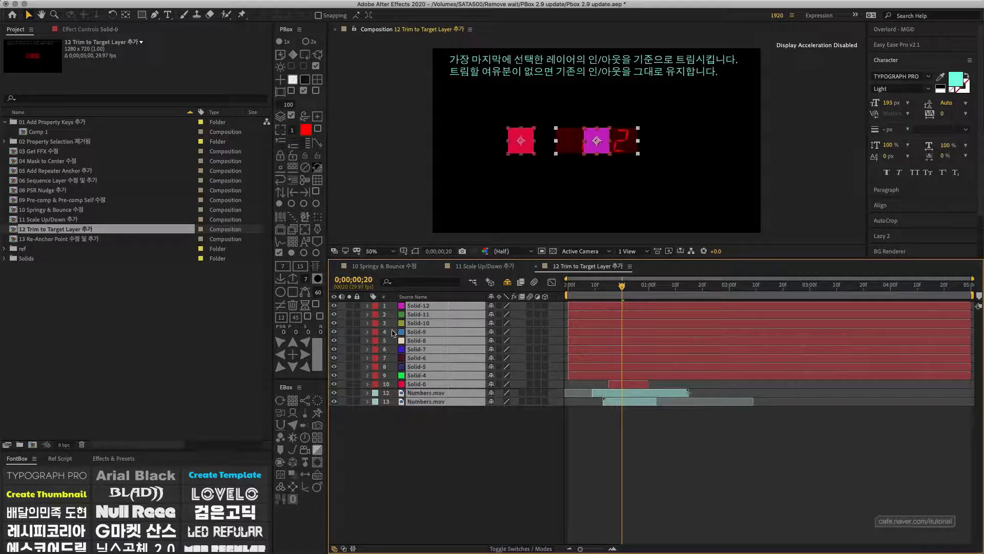
left_click(423, 385, "super")
left_click(423, 385, "super")
left_click(428, 422)
key("super+a")
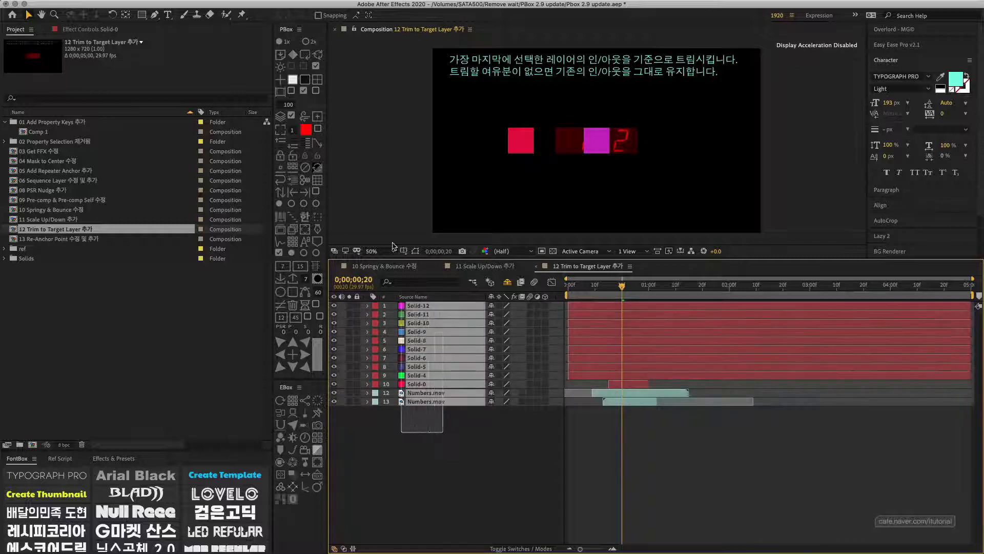
left_click(421, 385, "super")
left_click(421, 385, "super")
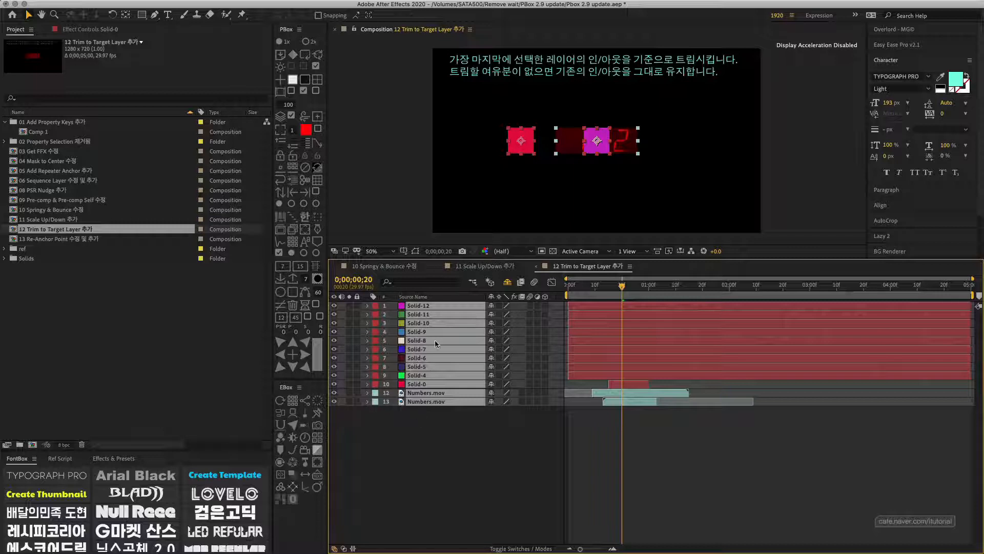
left_click(316, 265)
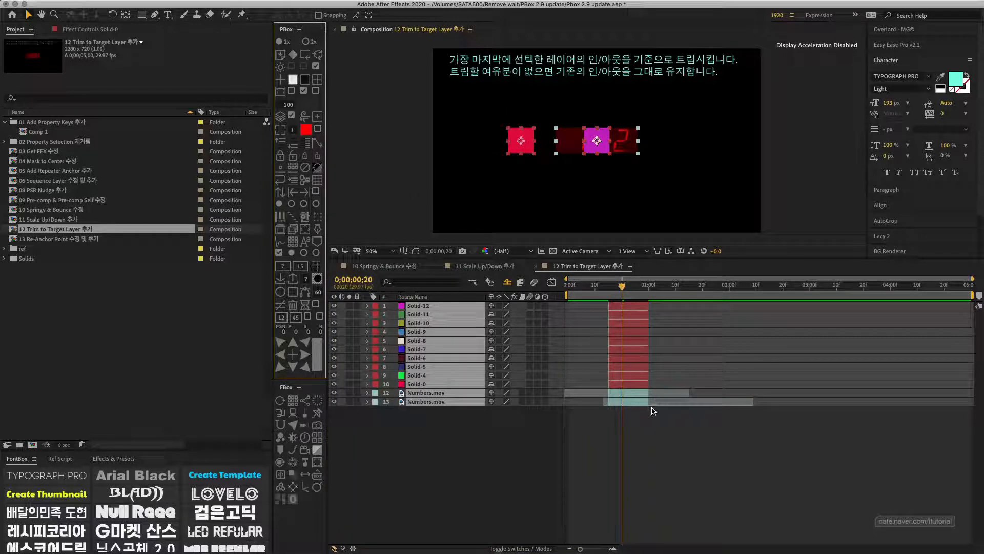
key("super+z")
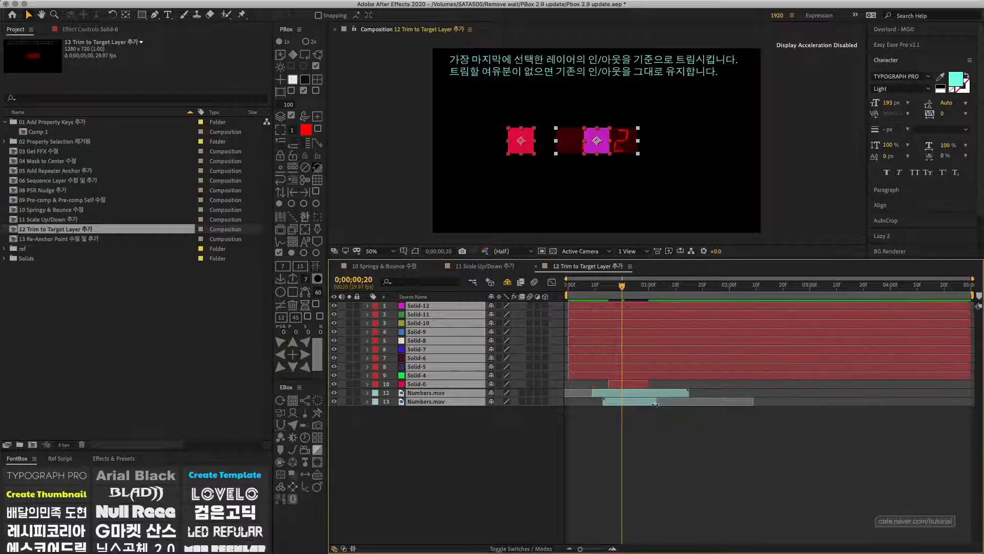
Extend Solid-0's out point to about 2;00 in the timeline
left_click(422, 428)
left_click(632, 394)
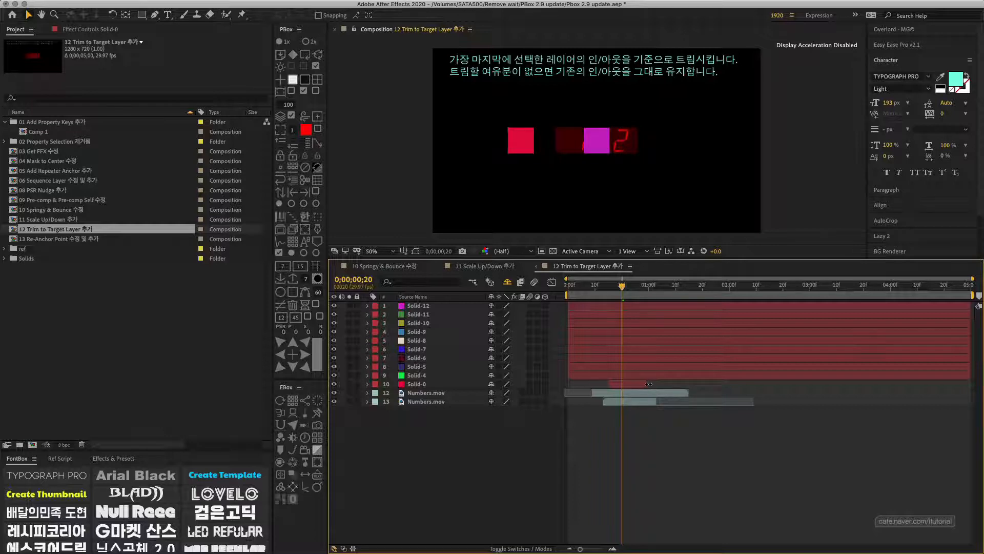
left_click_drag(649, 384, 727, 391)
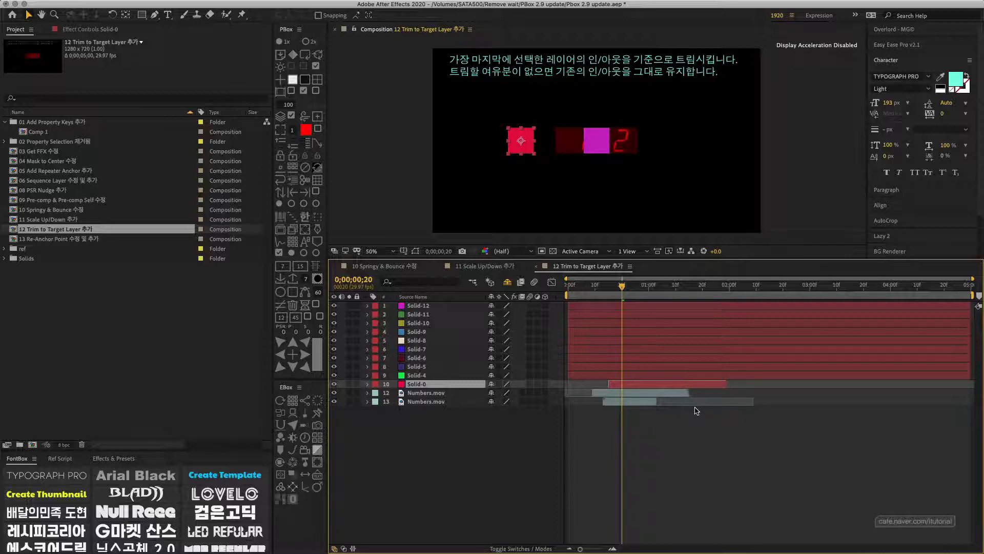
Apply Trim to Target Layer to all layers, using Solid-0 as the target
key("ctrl+a")
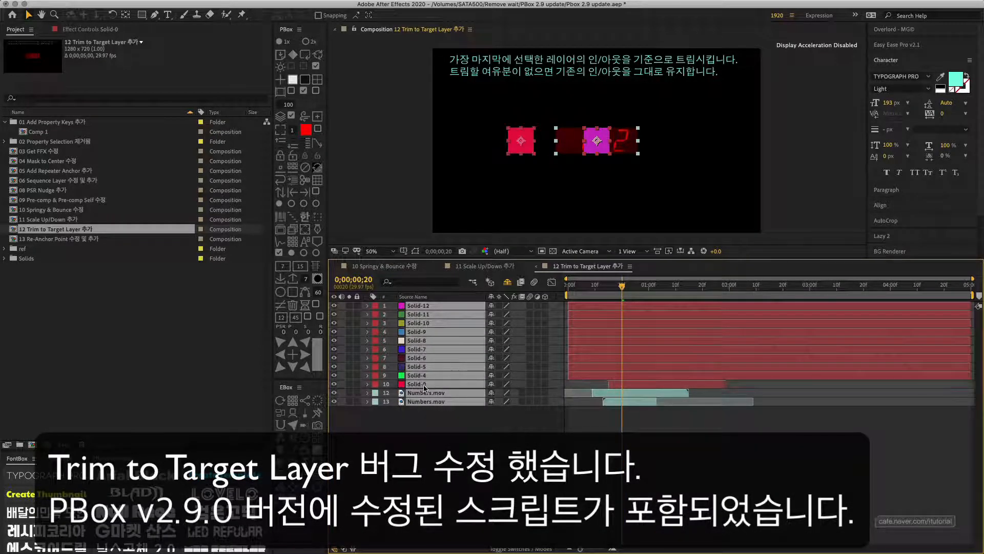
left_click(316, 266)
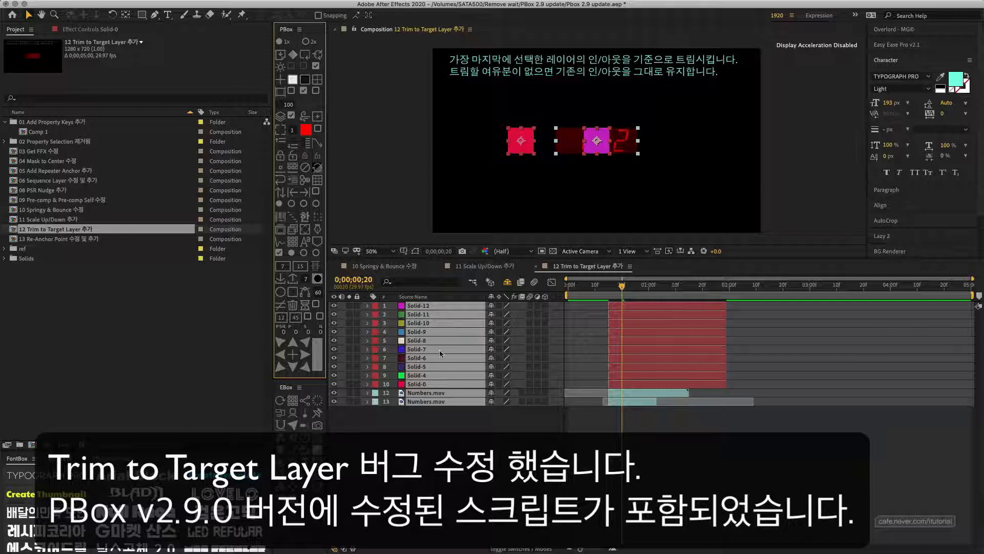
left_click(424, 418)
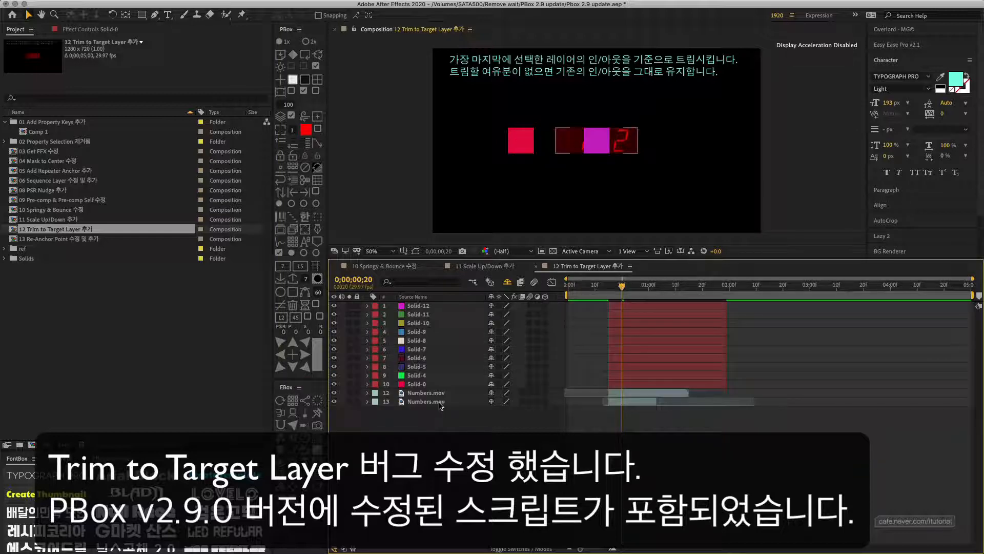
Try to trim the lower Numbers.mov layer to Solid-0, and try extending its out point manually to about 2;00
left_click(438, 403)
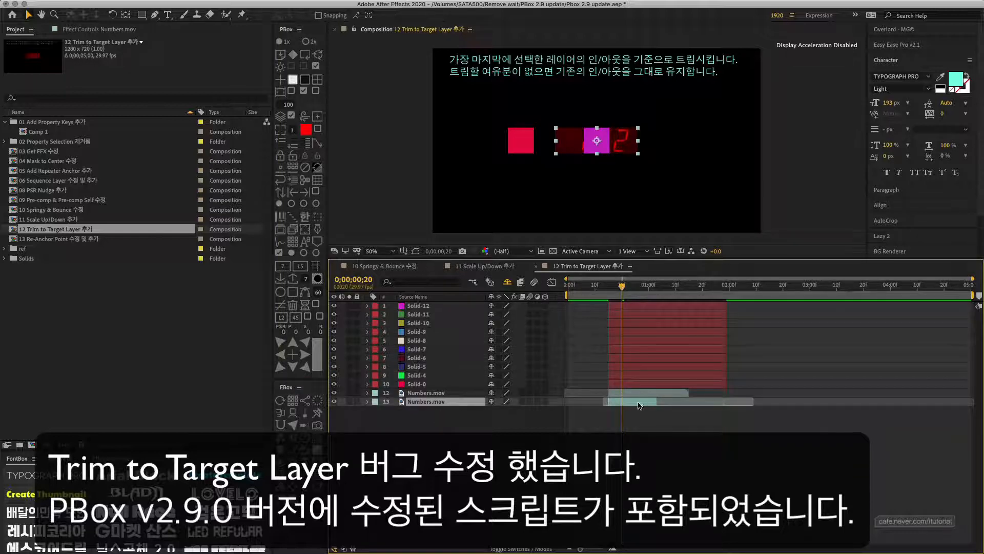
left_click(425, 385, "super")
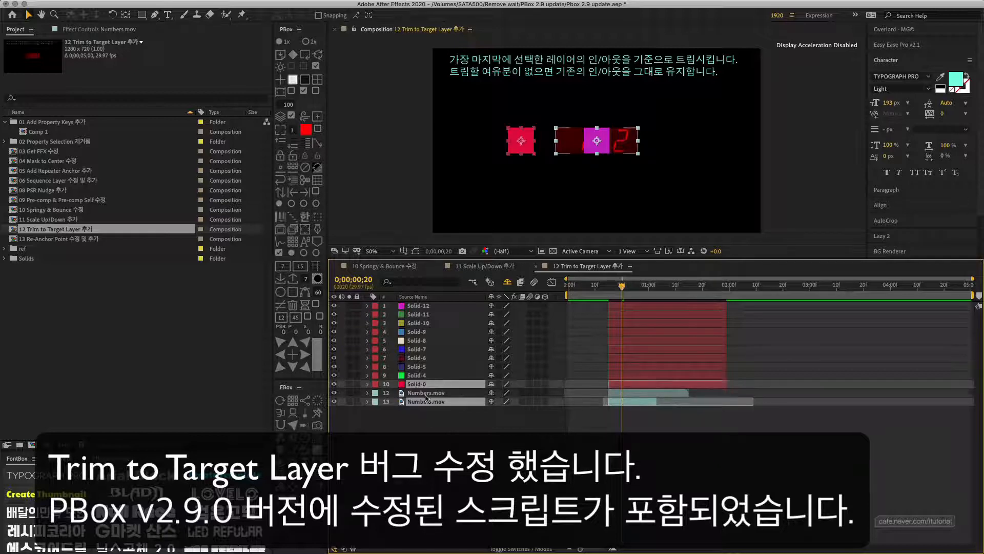
left_click(315, 266)
left_click(451, 422)
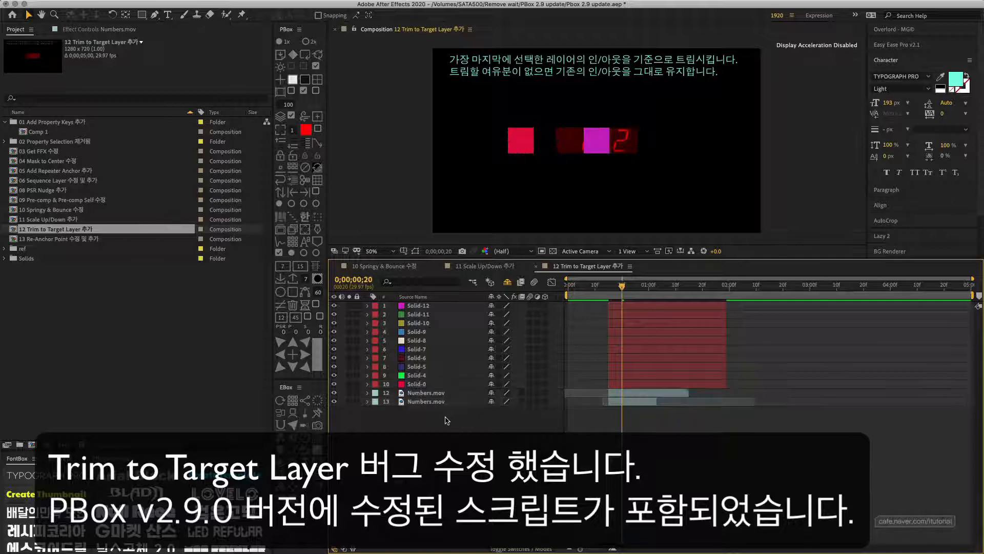
left_click(658, 402)
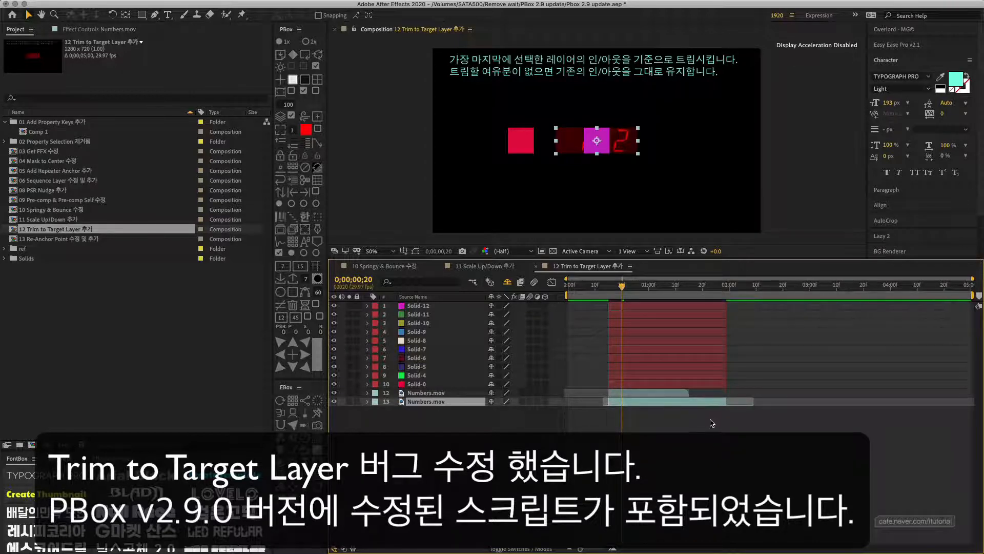
left_click(414, 423)
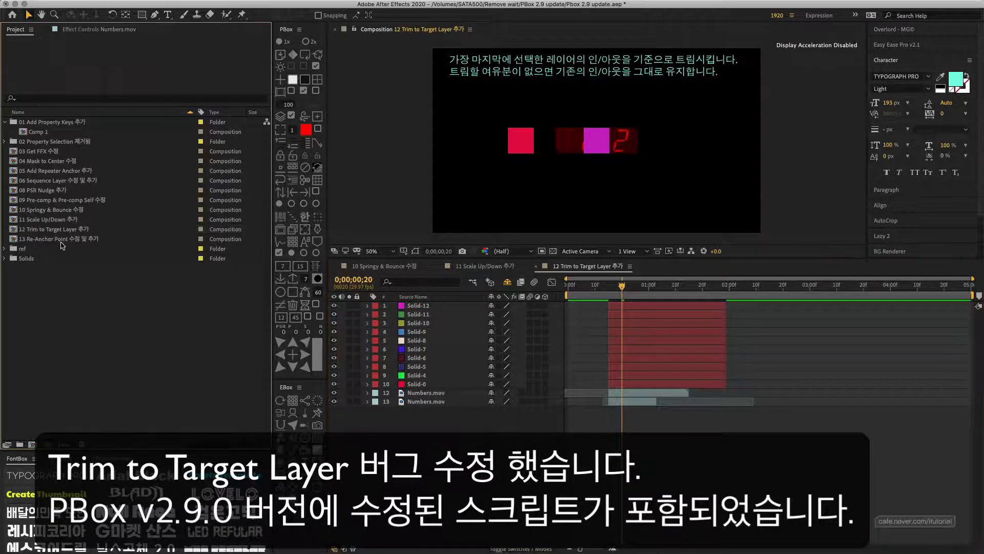
Open the 13 Re-Anchor Point 수정 및 추가 composition and draw a rectangle shape in the left half of its frame
left_click(24, 239)
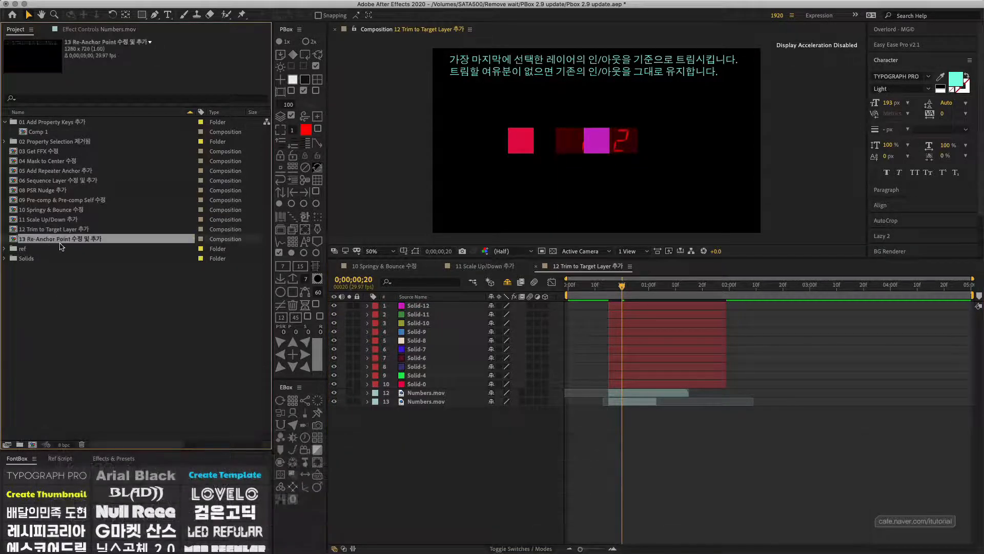
double_click(59, 240)
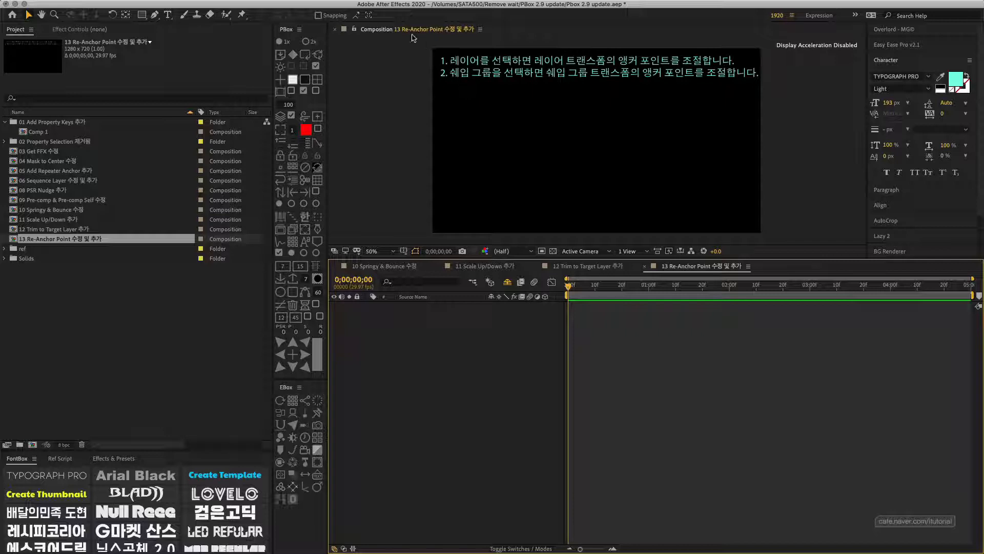
left_click(142, 14)
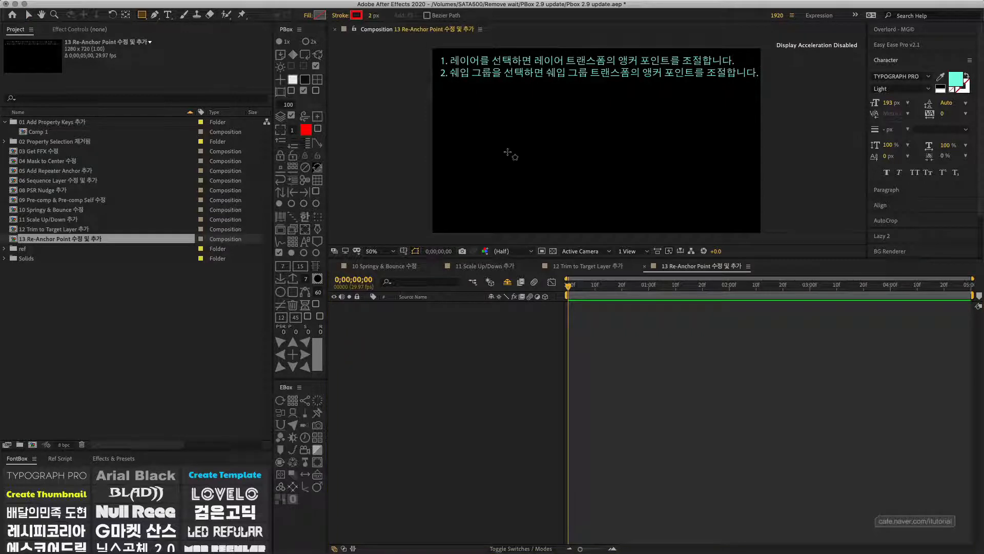
left_click_drag(474, 121, 564, 188)
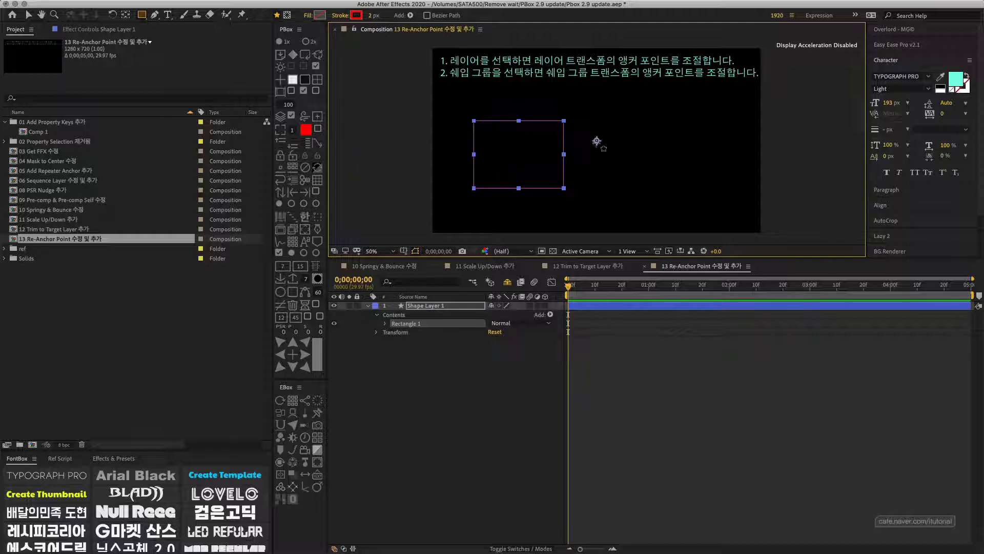
key("v")
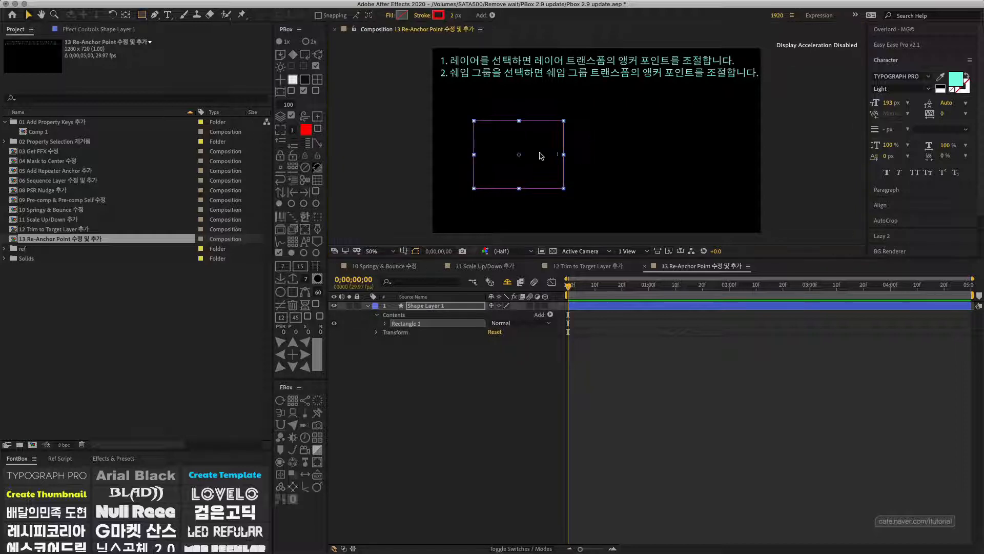
Move Shape Layer 1's anchor point to the rectangle's top-right corner, right-edge midpoint and bottom-right corner in turn
left_click(433, 306)
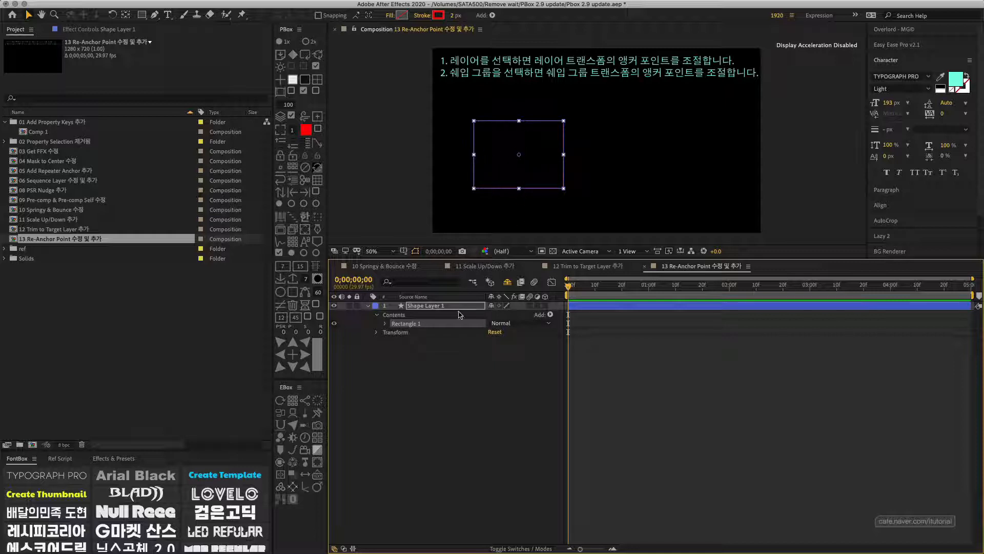
left_click(444, 307)
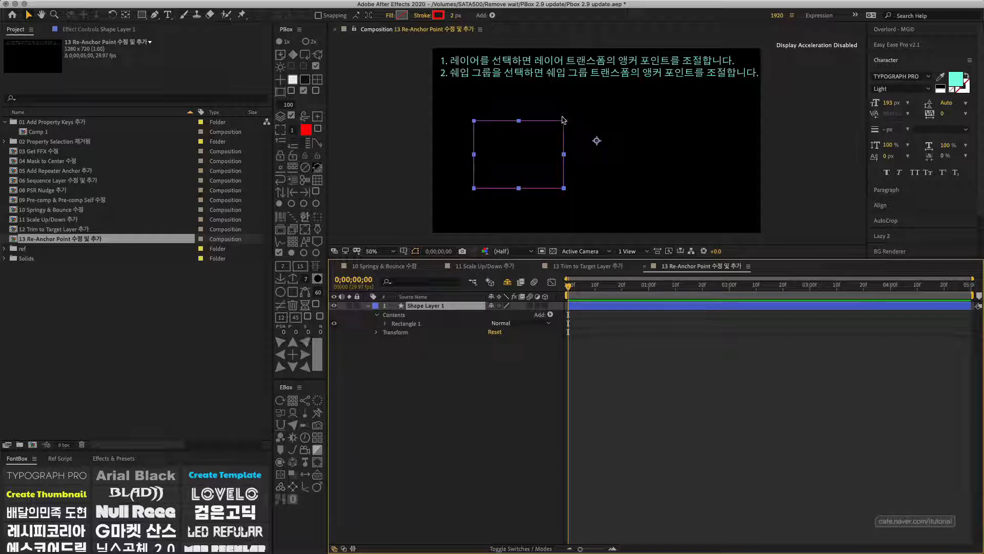
left_click(306, 341)
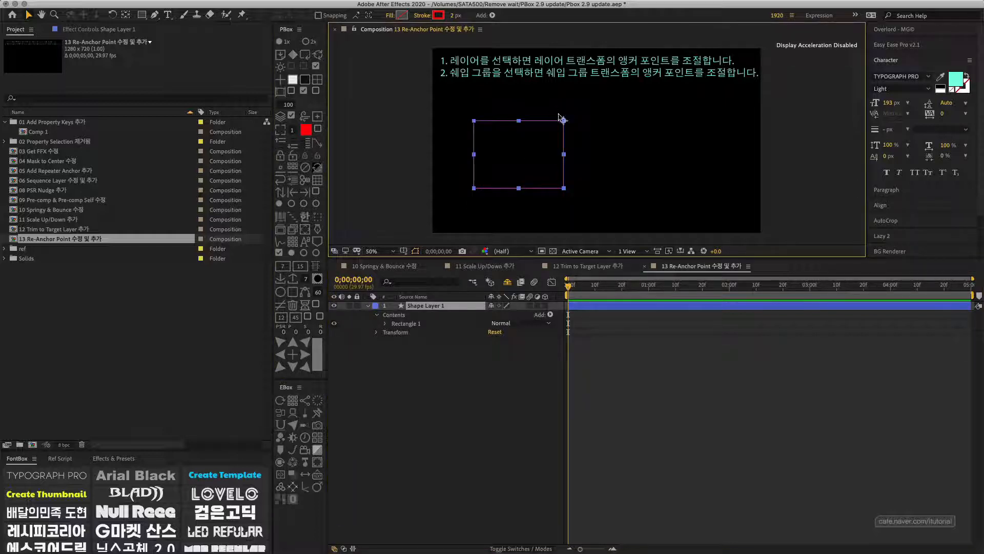
left_click(304, 355)
left_click(305, 367)
Move the Rectangle 1 group's anchor point to its top-left corner and inspect that corner at 100% magnification
left_click(412, 325)
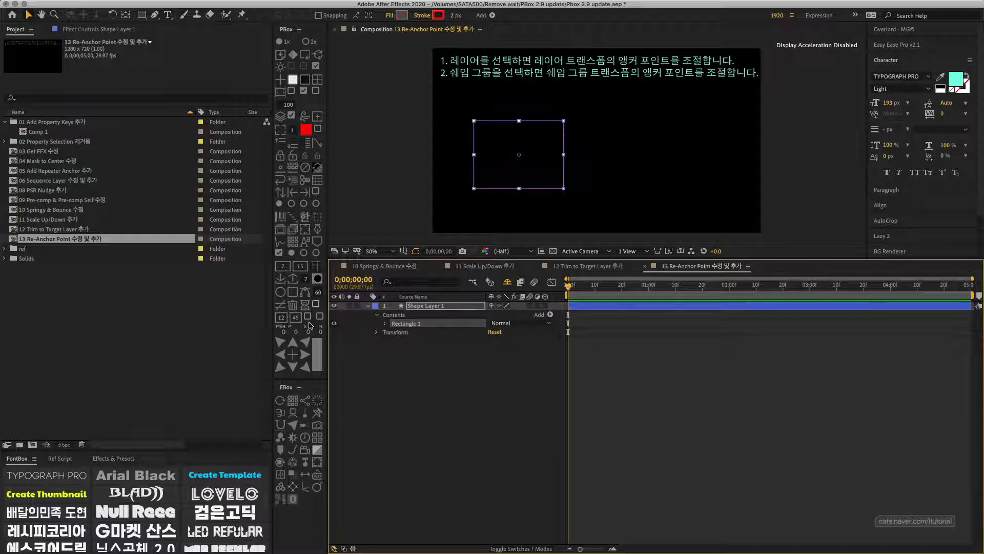
left_click(281, 342)
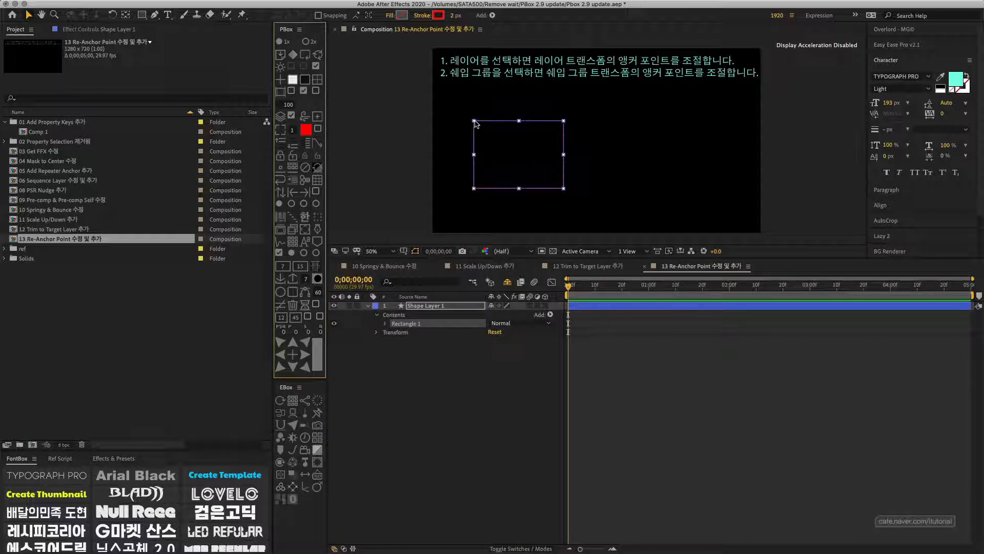
key("period")
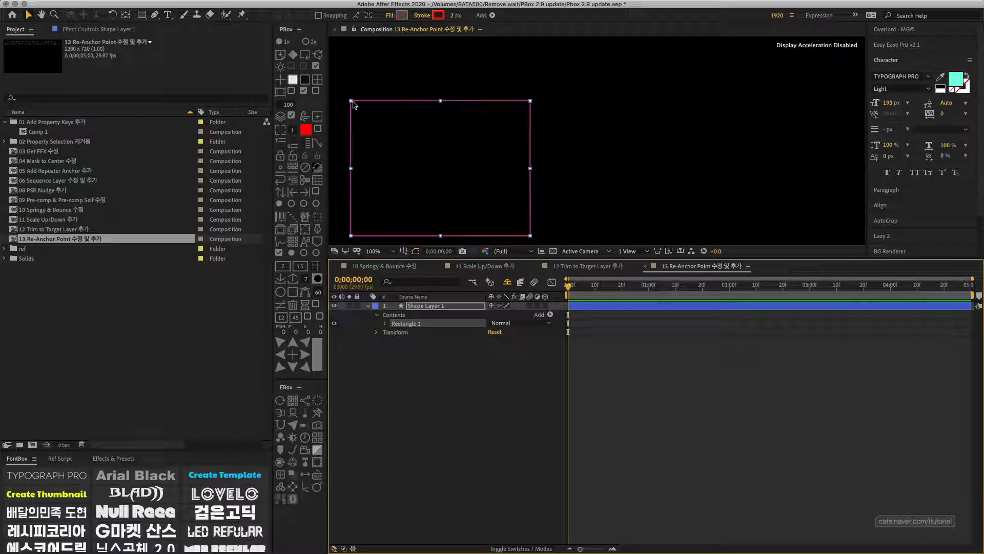
Try rotating the Rectangle 1 group about its top-left corner anchor point, and undo the rotation
left_click(385, 324)
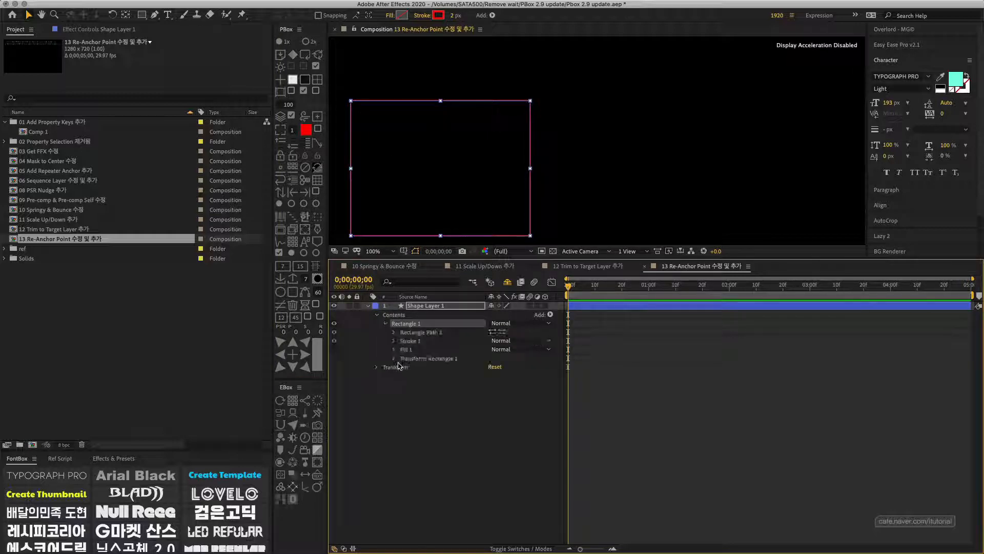
left_click(395, 359)
left_click(495, 410)
type("30")
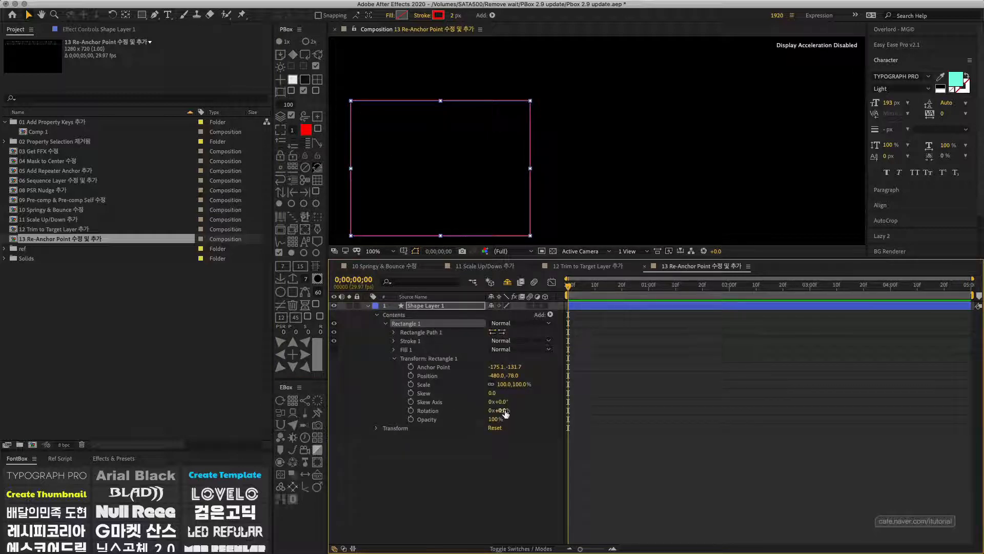
key("Return")
left_click_drag(520, 410, 498, 411)
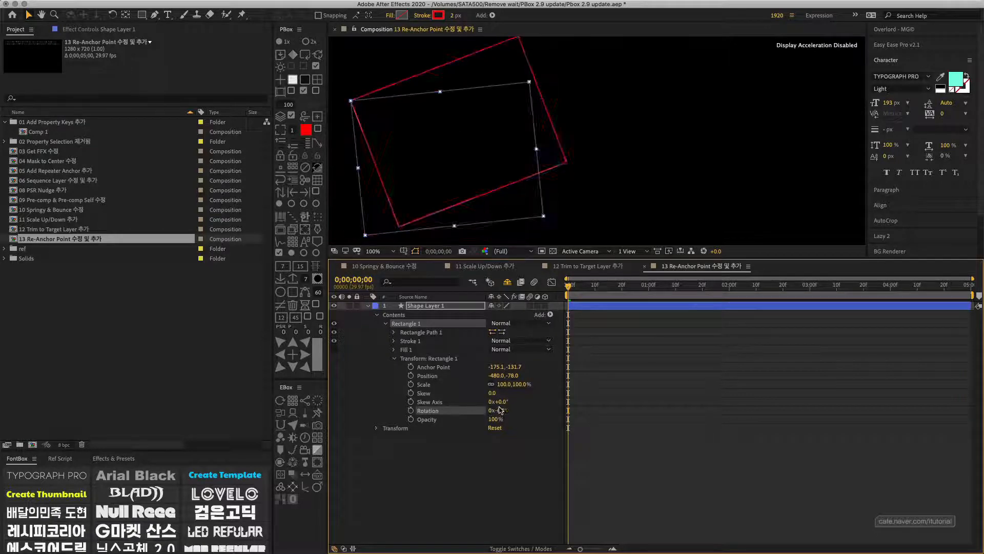
key("super+z")
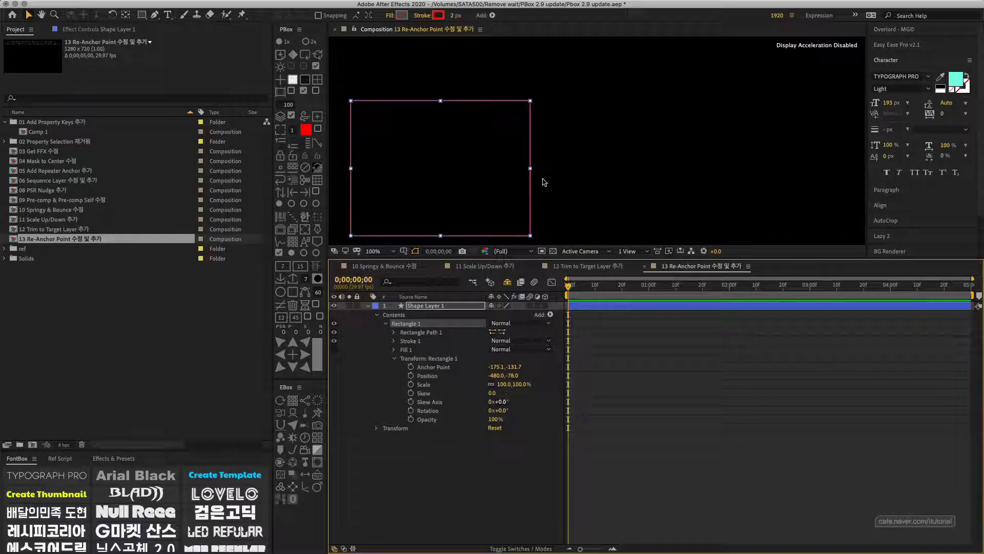
Collapse Shape Layer 1 and delete it from the 13 Re-Anchor Point 수정 및 추가 composition
key("comma")
key("comma")
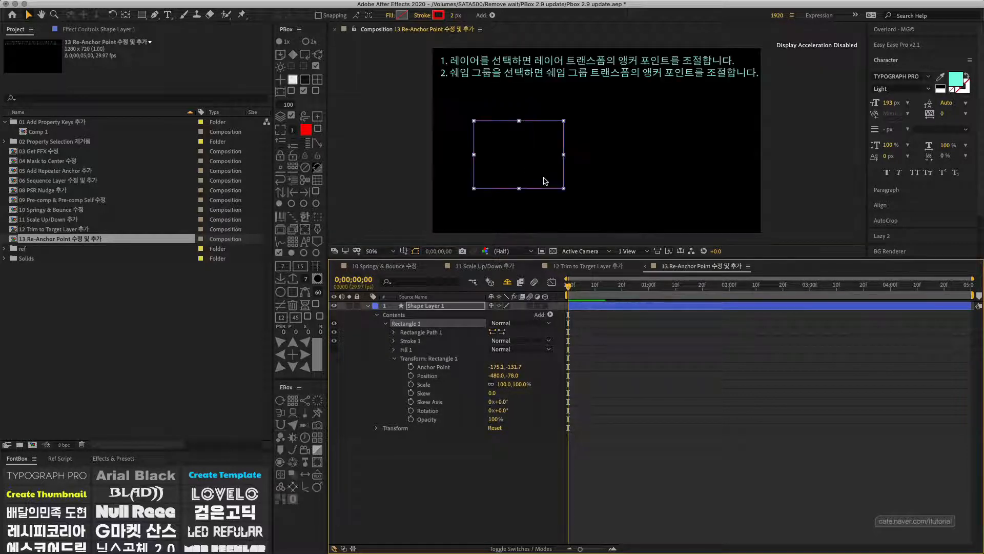
left_click(377, 314)
left_click(367, 305)
left_click(414, 305)
key("Delete")
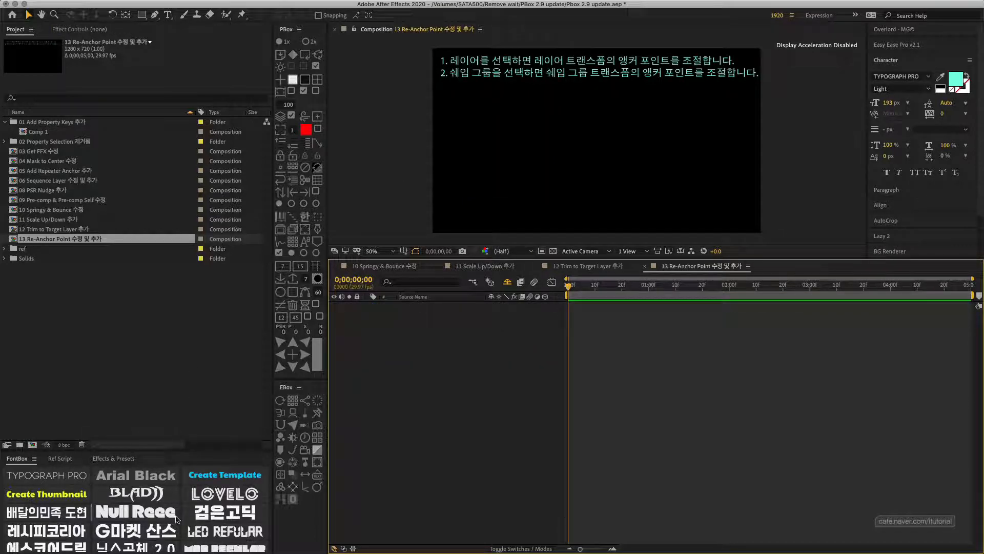
Create an "abc" text layer in the Black Han Sans font and place it near the centre of the frame
left_click(222, 512)
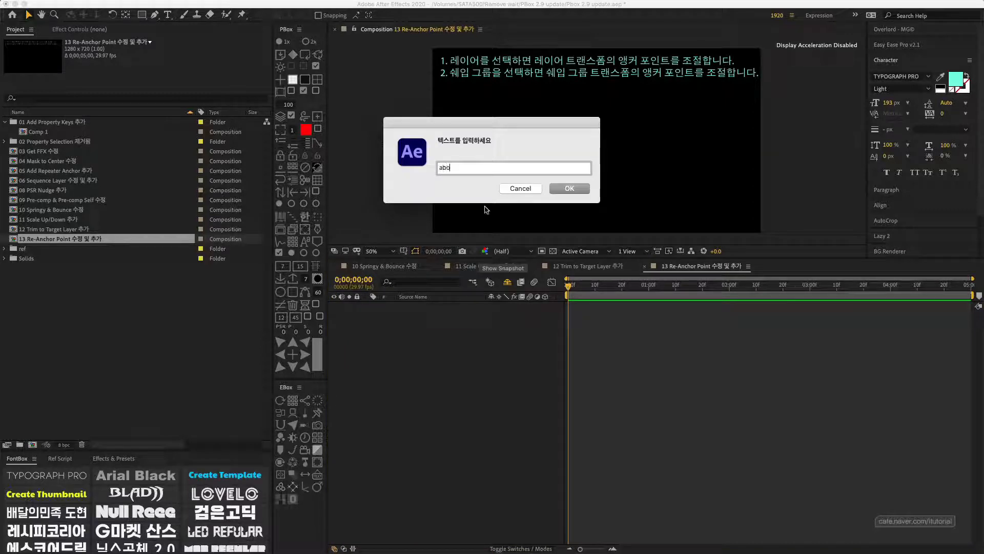
type("abc")
left_click(569, 189)
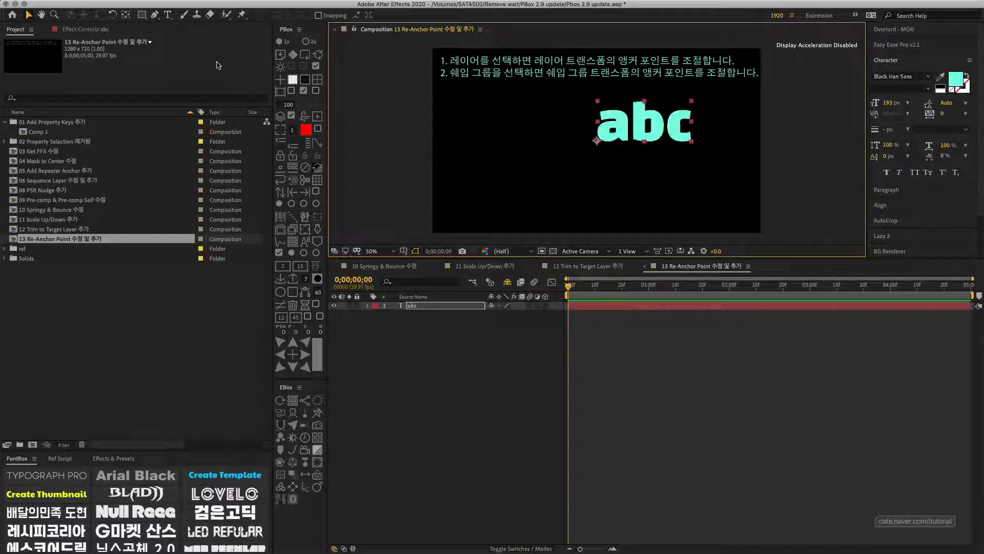
left_click(28, 16)
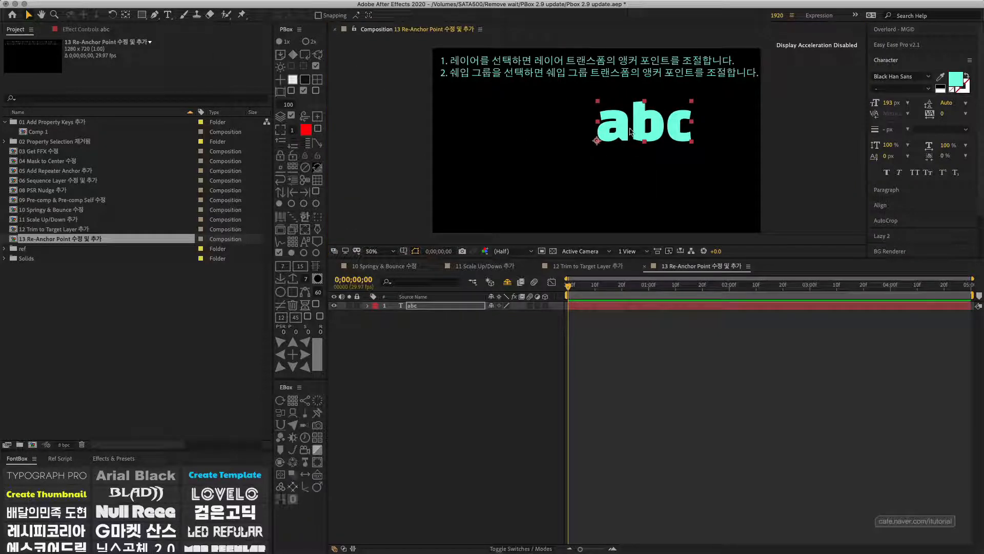
left_click_drag(624, 129, 570, 158)
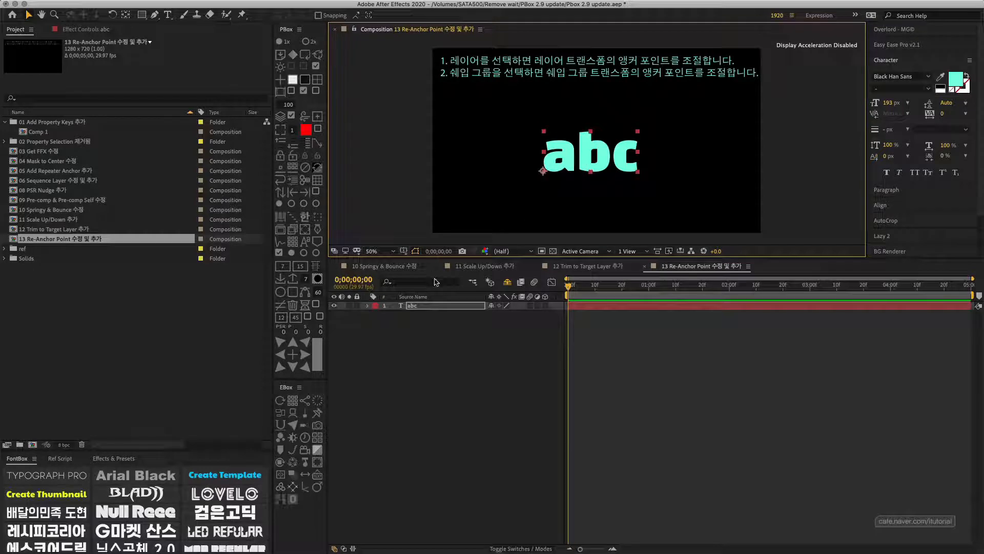
Create shapes from the abc text layer
right_click(416, 307)
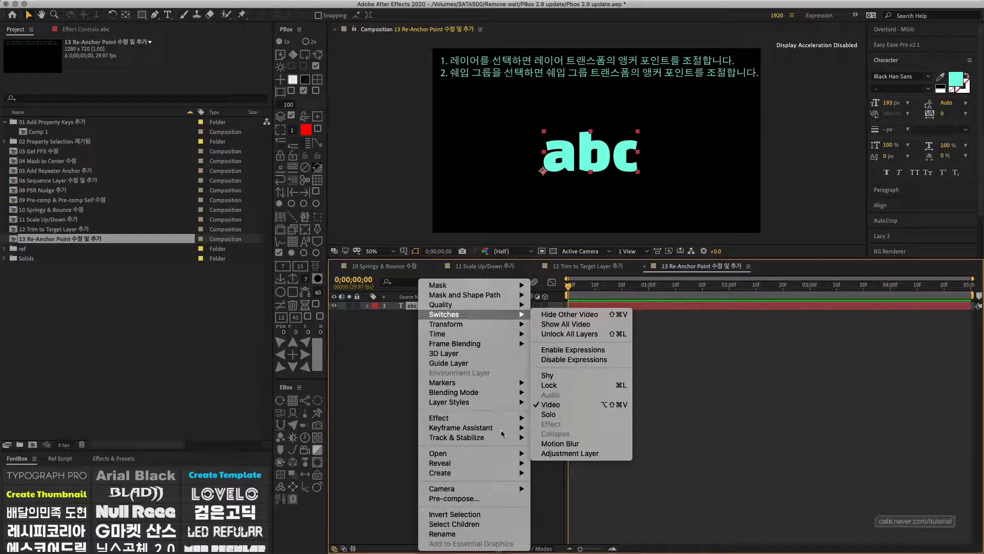
mouse_move(503, 472)
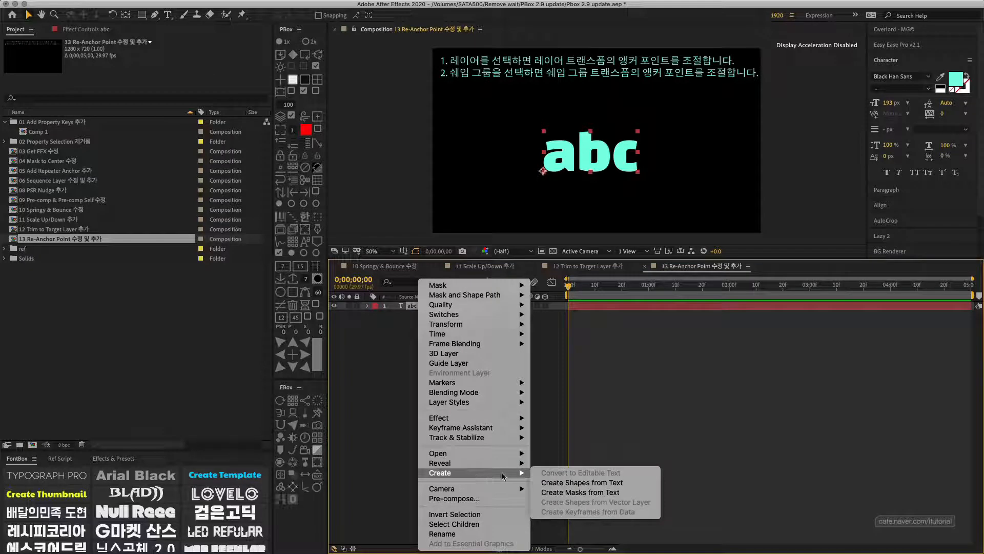
left_click(599, 483)
Try deleting the abc text layer and scaling the a group of abc Outlines to about 77%, and undo both
left_click(418, 316)
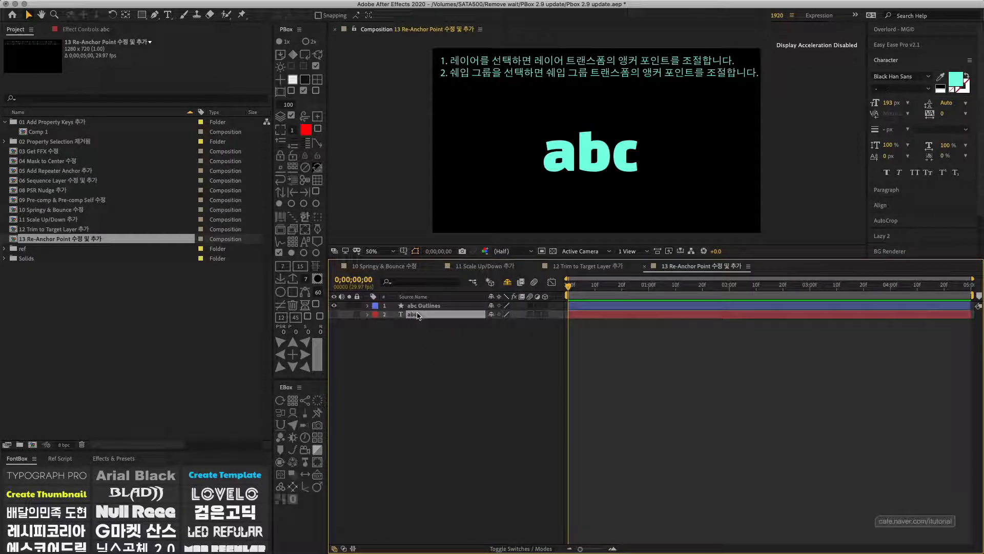
key("Delete")
left_click(368, 305)
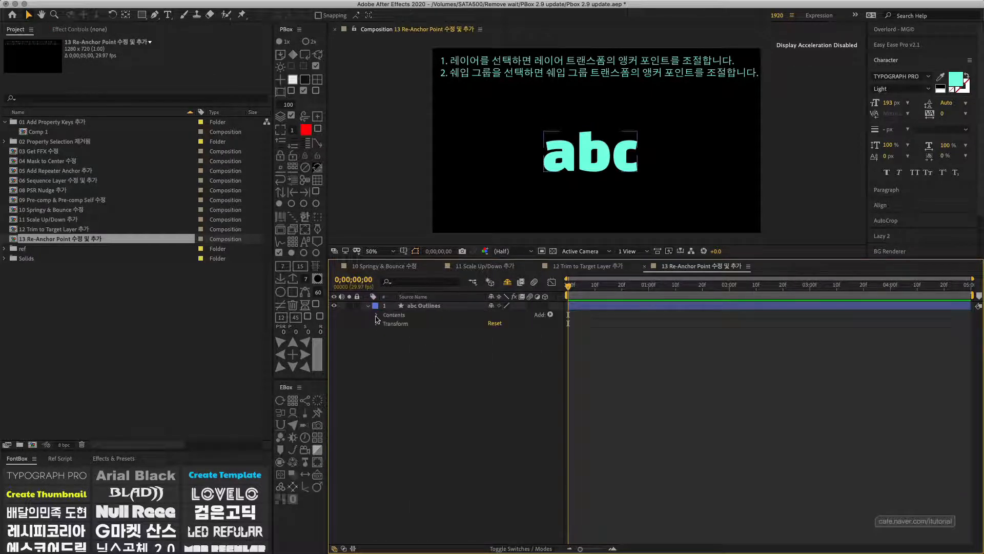
left_click(377, 316)
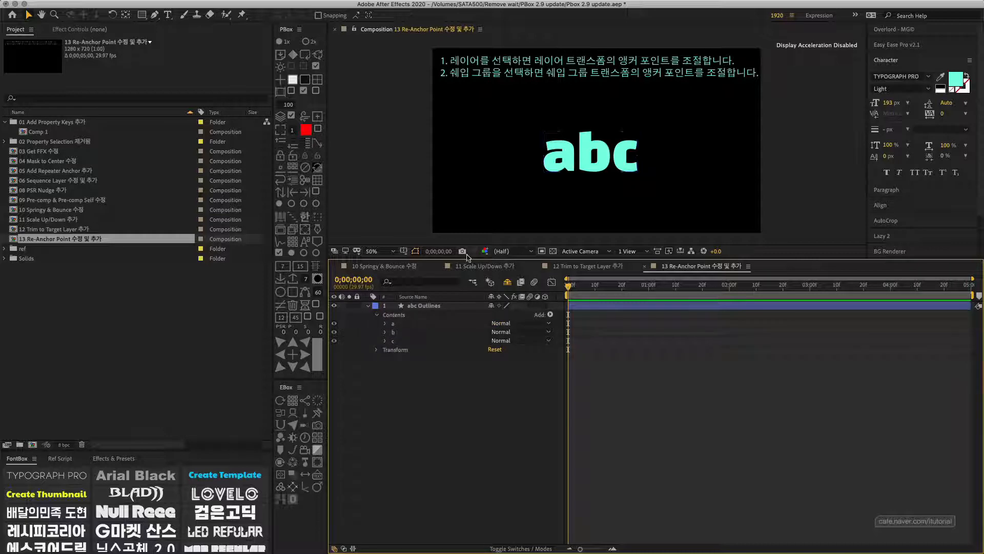
left_click(385, 324)
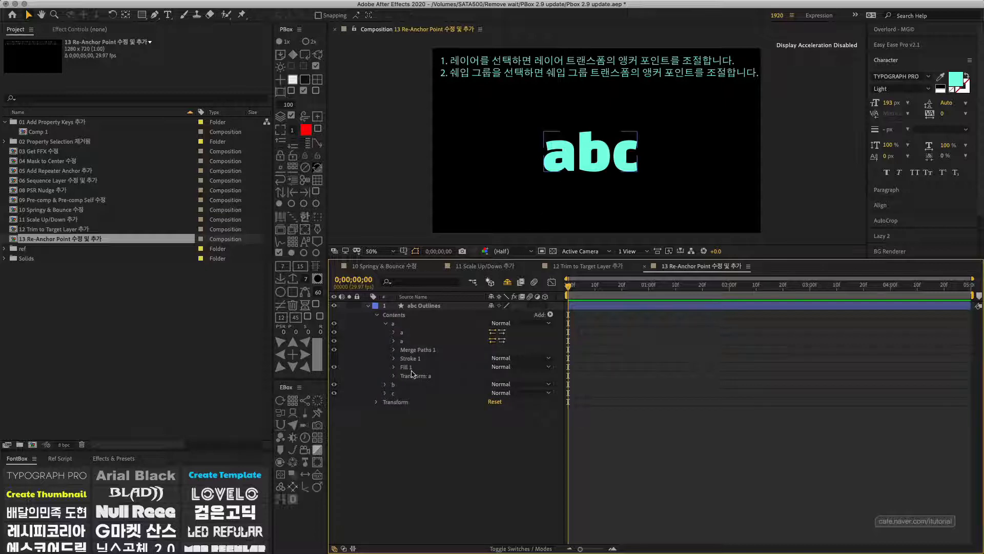
left_click(394, 376)
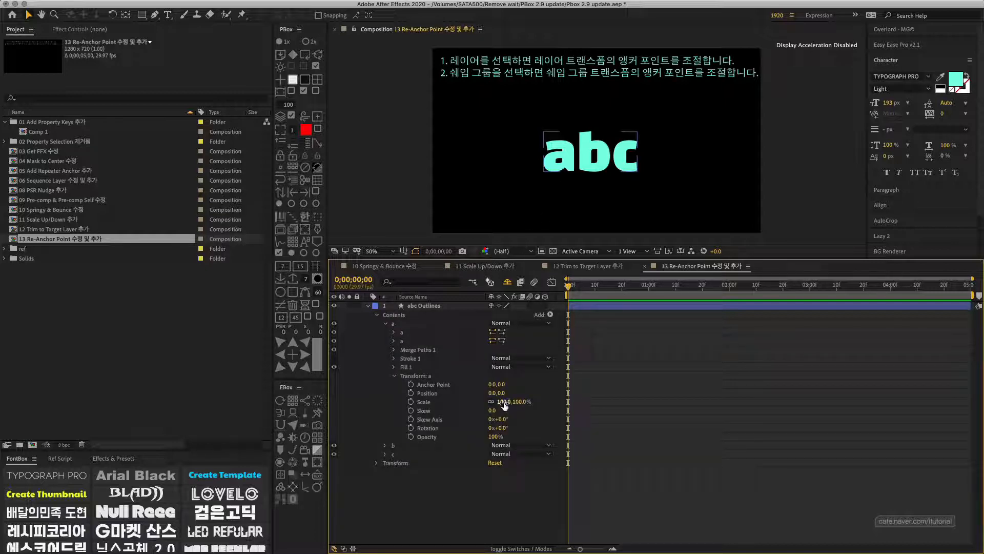
left_click_drag(501, 401, 549, 180)
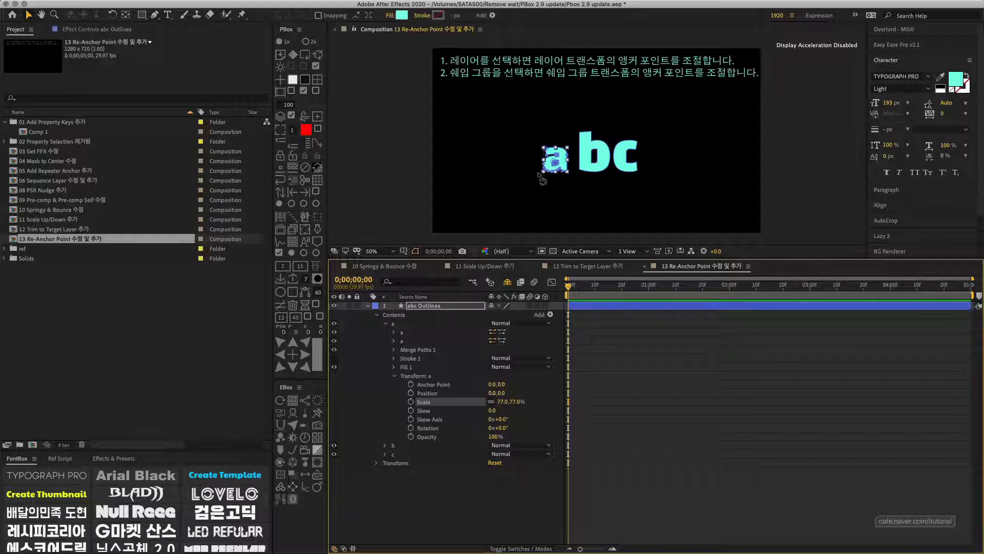
mouse_move(500, 401)
left_mouse_down()
mouse_move(518, 401)
mouse_move(501, 398)
left_mouse_up()
key("super+z")
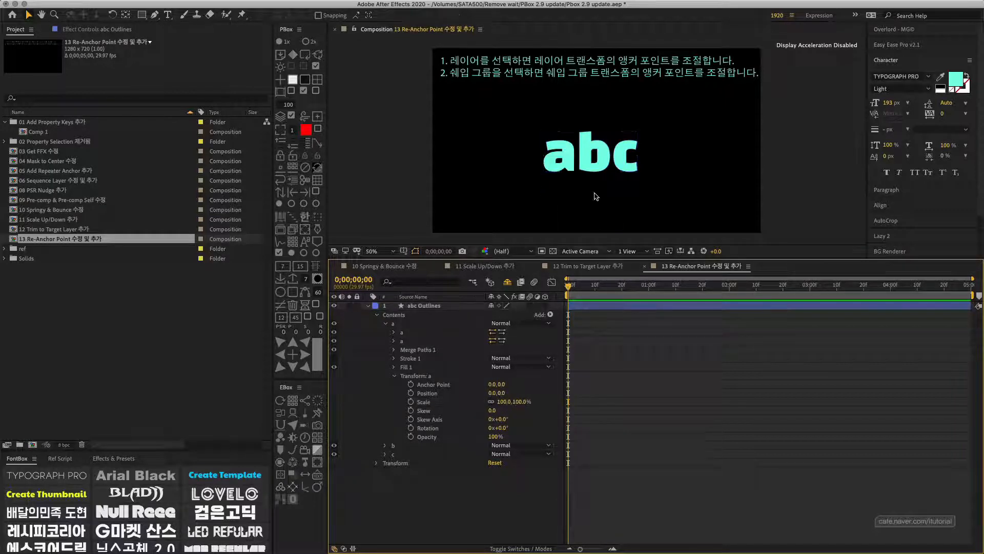
key("super+z")
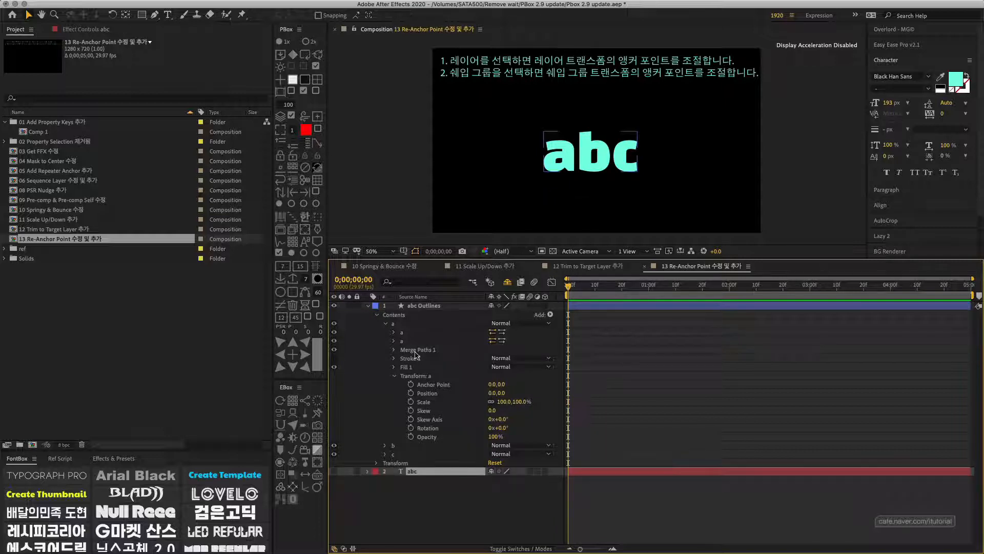
left_click(395, 377)
left_click(385, 323)
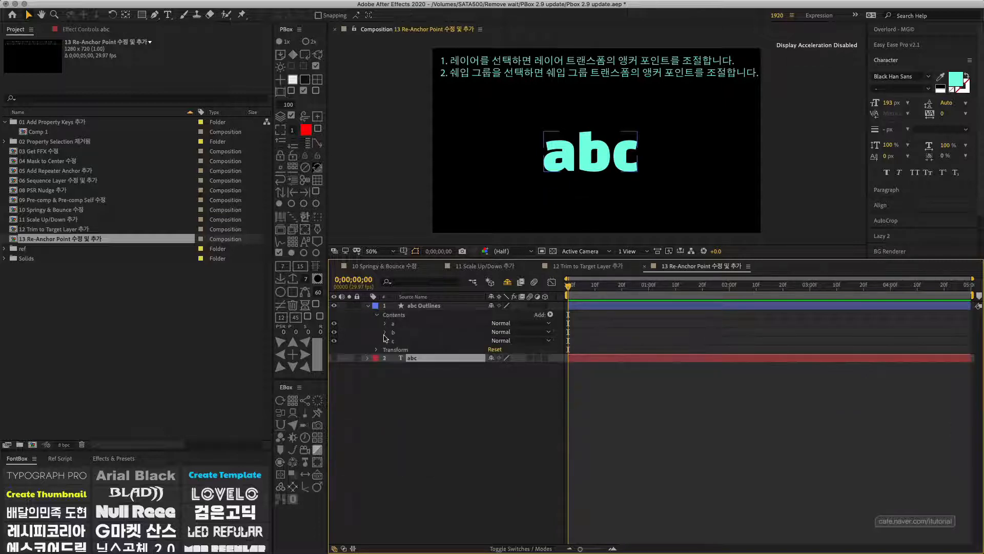
Try scaling the b group of abc Outlines to about 68%, undo the scaling and collapse the group
left_click(385, 332)
left_click(395, 385)
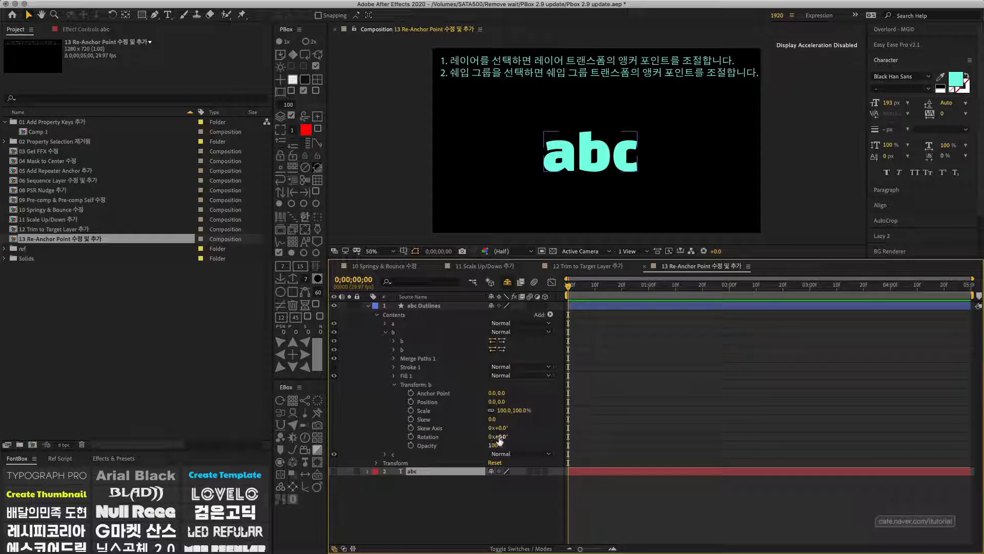
left_click_drag(505, 410, 489, 410)
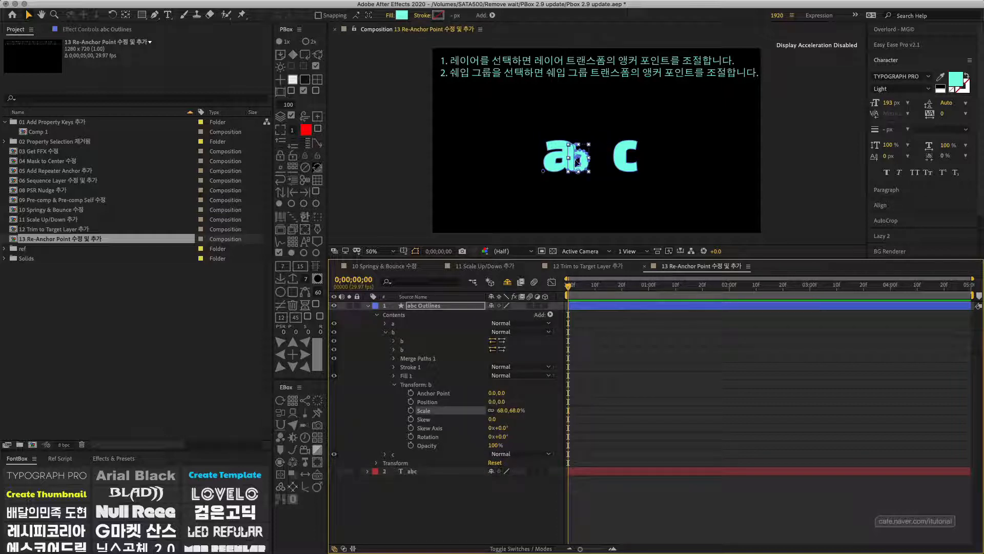
key("ctrl+z")
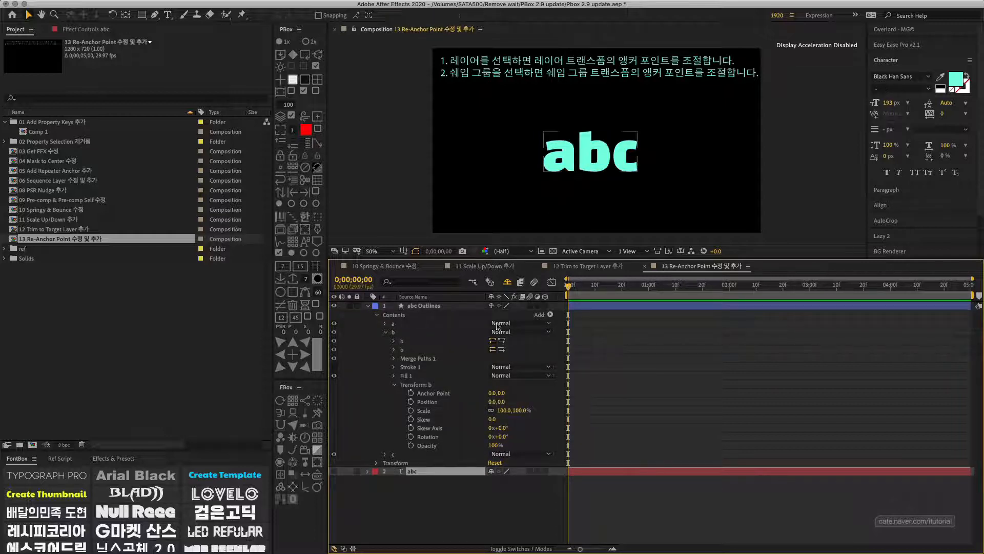
left_click(395, 385)
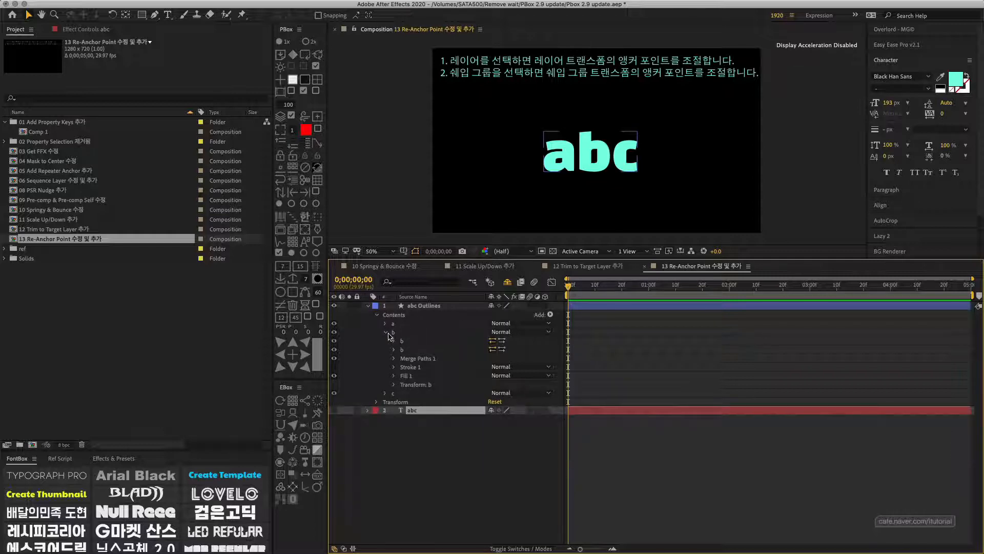
left_click(388, 334)
left_click(385, 332)
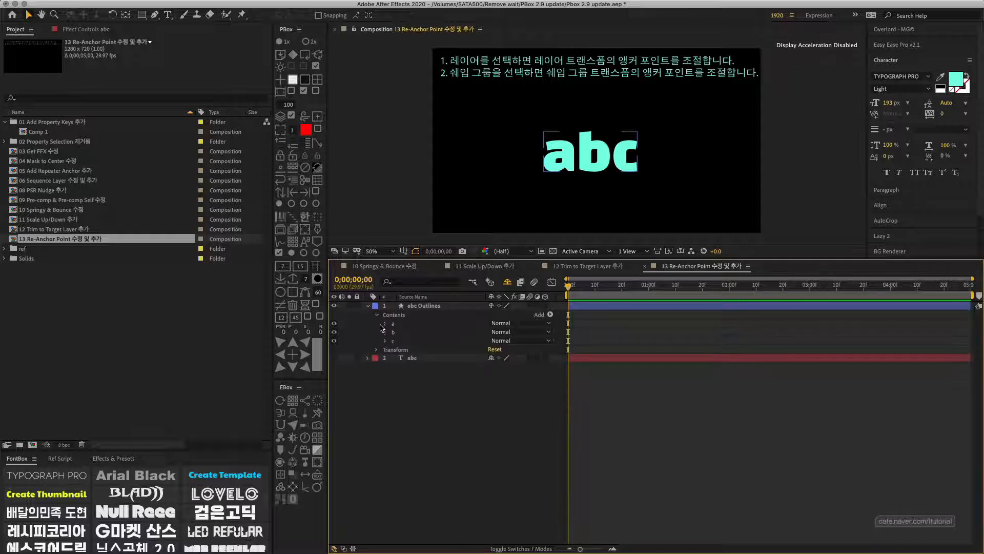
Move the a, b and c groups' anchor points to their bottom centres and scale all three groups together to 104%
left_click_drag(380, 325, 401, 349)
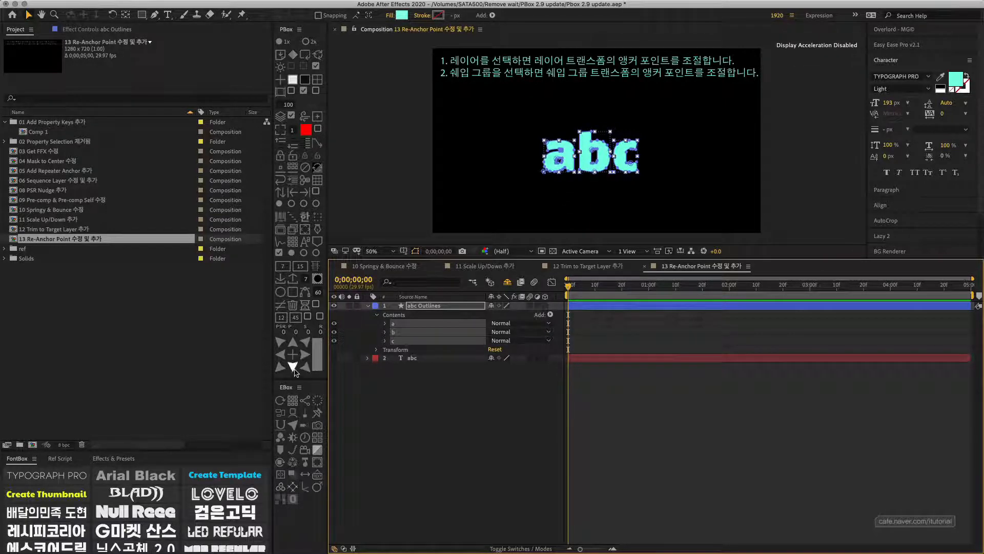
left_click(293, 366)
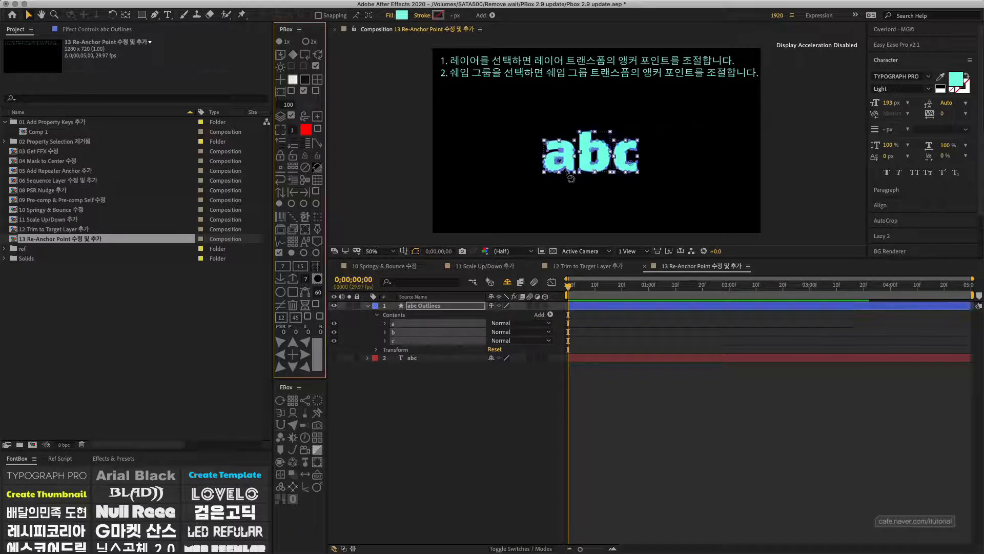
left_click(418, 282)
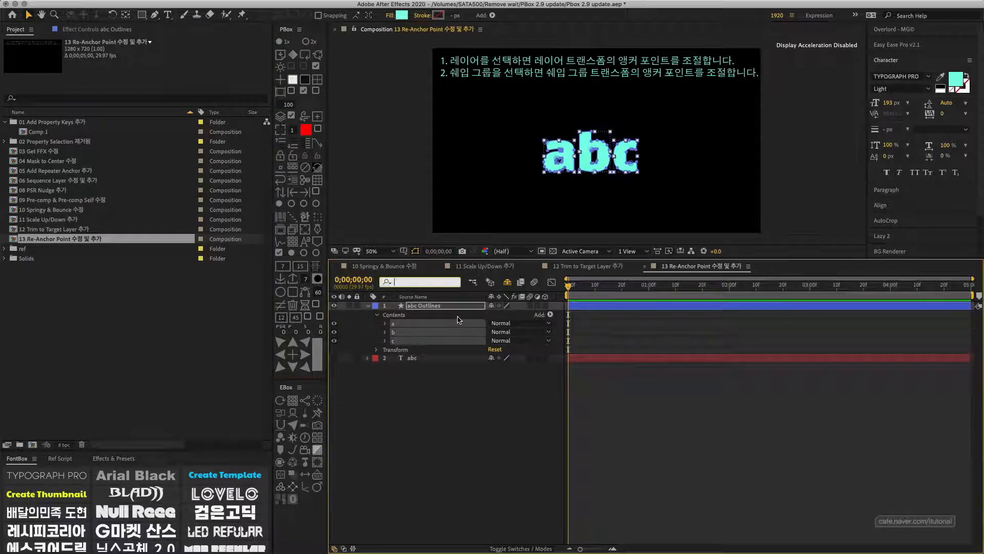
type("scale")
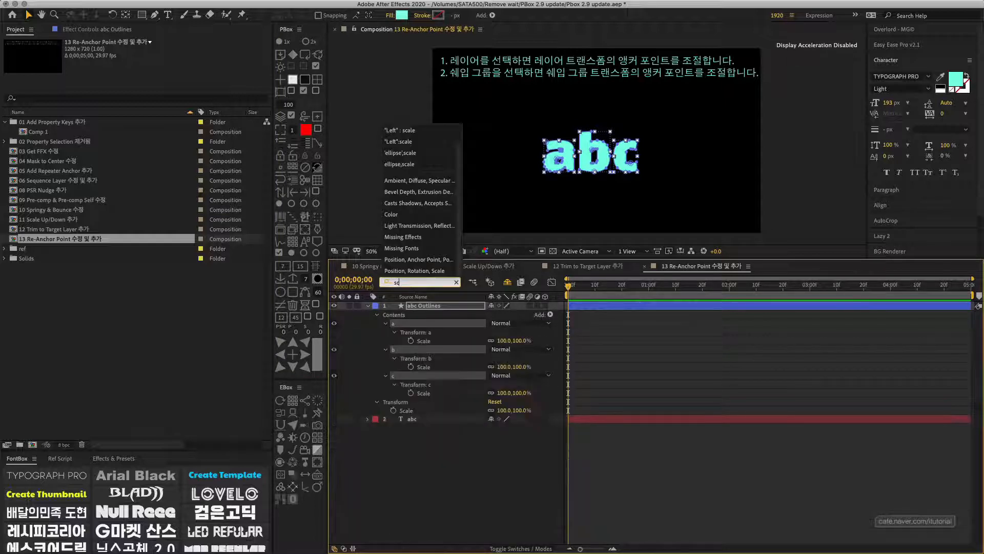
left_click(404, 327)
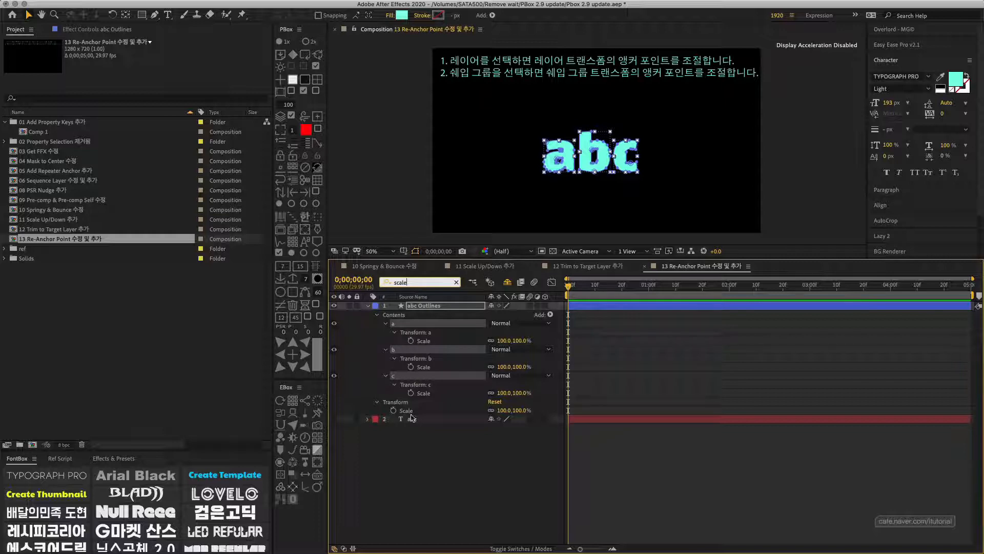
left_click_drag(374, 336, 463, 402)
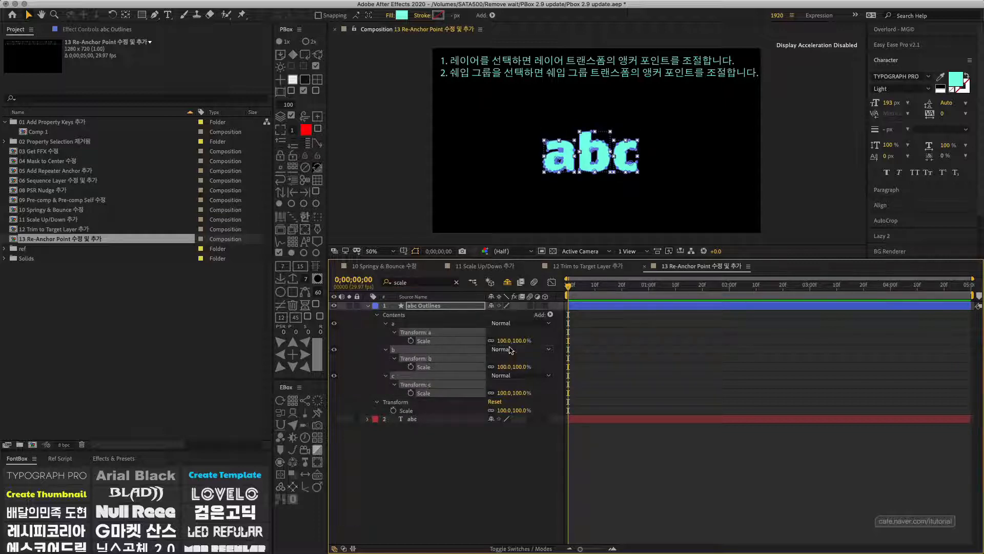
mouse_move(505, 342)
left_mouse_down()
mouse_move(490, 342)
mouse_move(513, 340)
left_mouse_up()
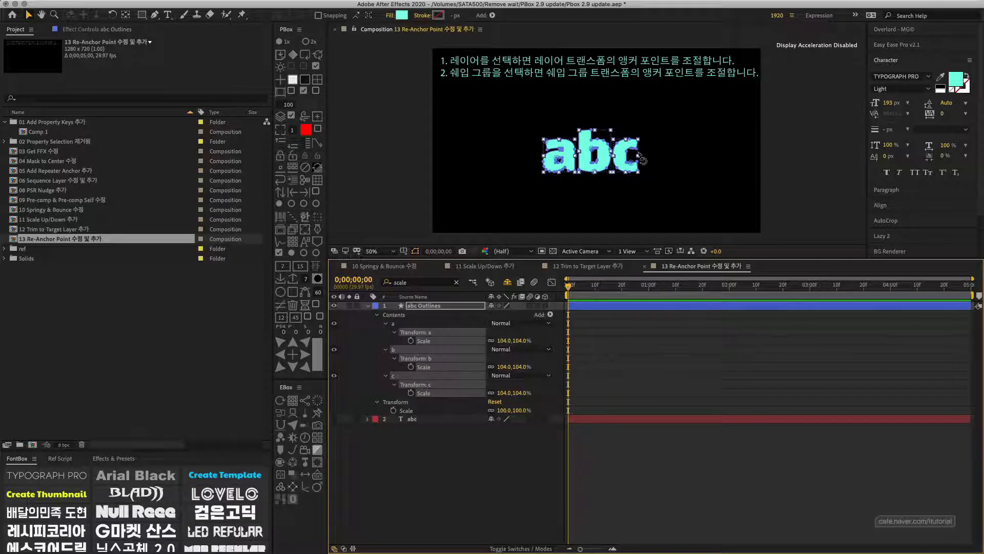
Move the a, b and c groups' anchor points to their right-edge midpoints and try scaling the groups together
left_click(306, 354)
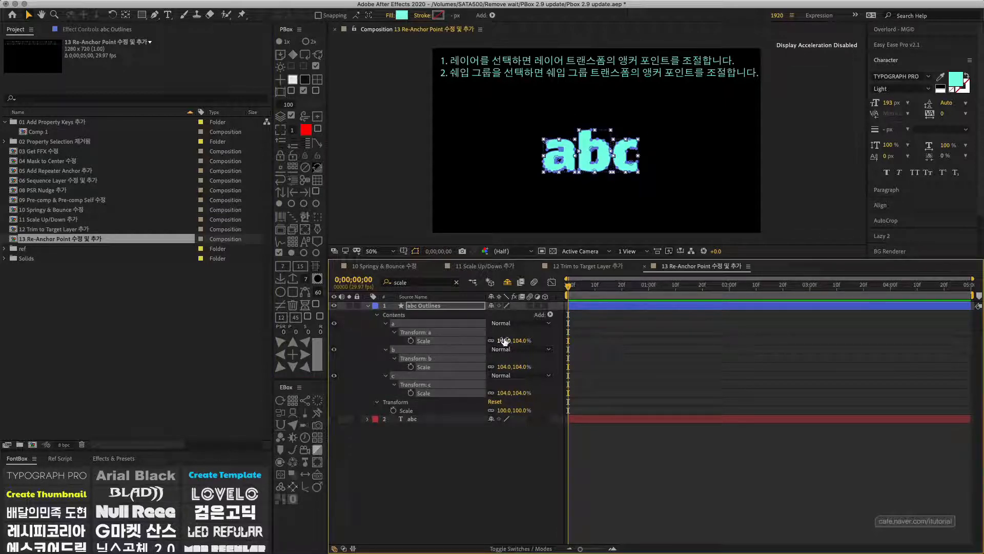
mouse_move(504, 341)
left_mouse_down()
mouse_move(485, 328)
mouse_move(495, 330)
left_mouse_up()
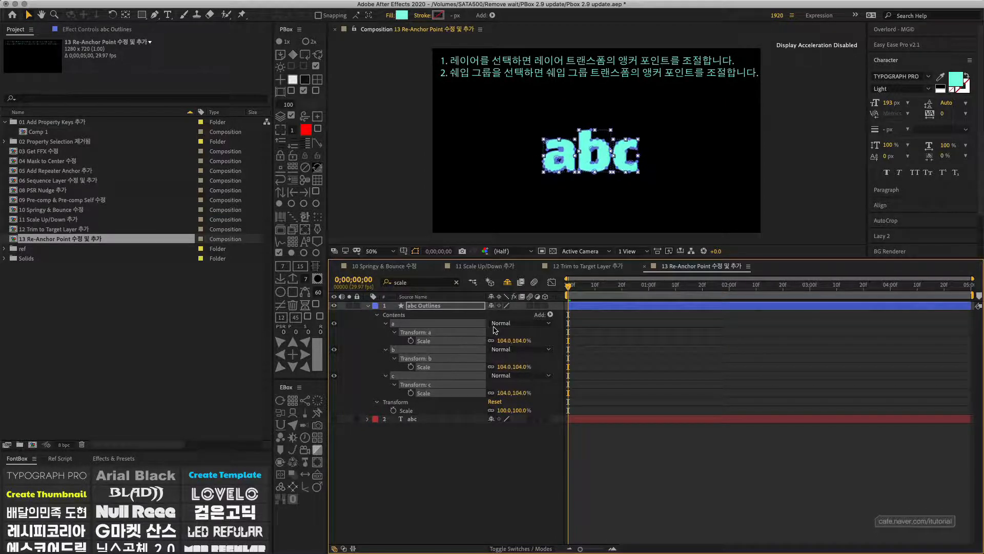
Collapse the properties of abc Outlines and select only that layer
left_click(367, 306)
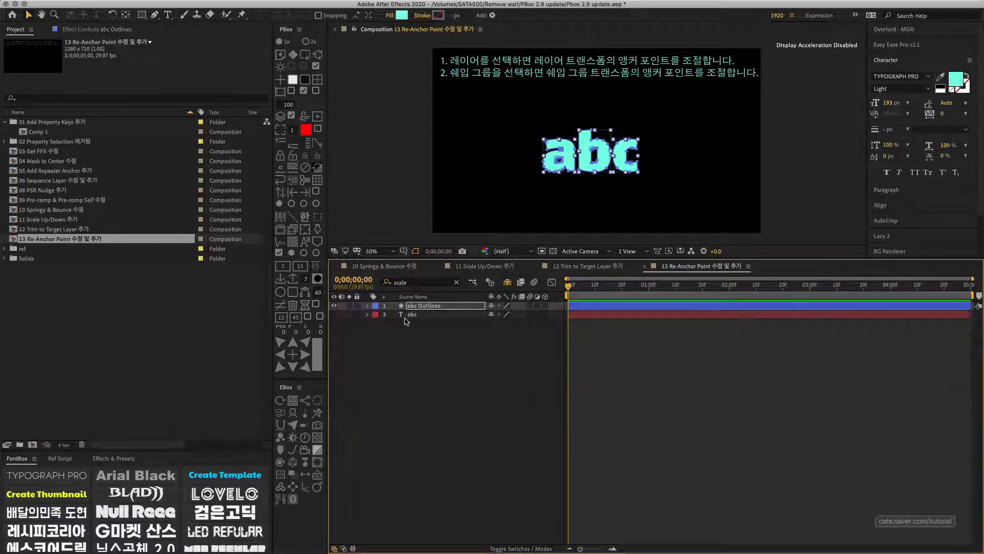
left_click(416, 336)
left_click(421, 306)
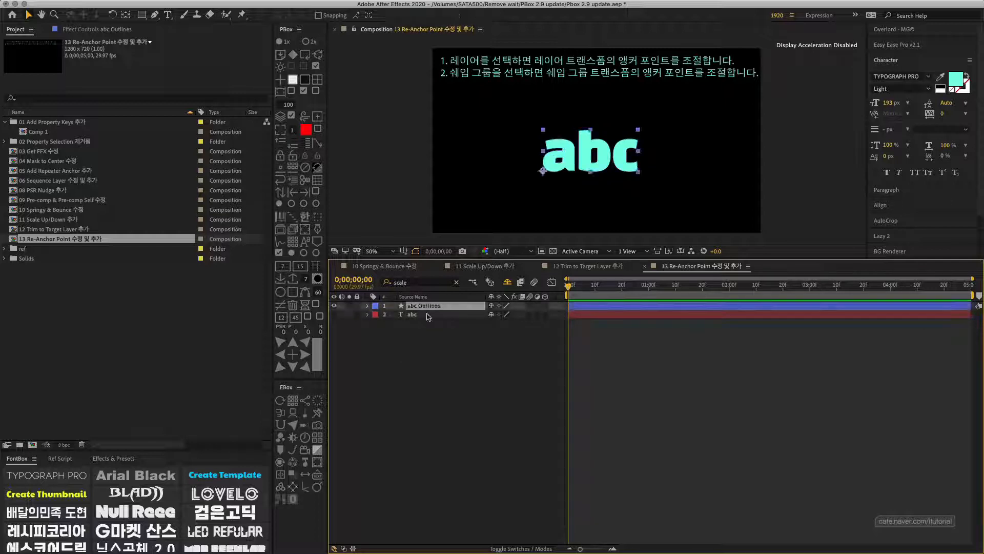